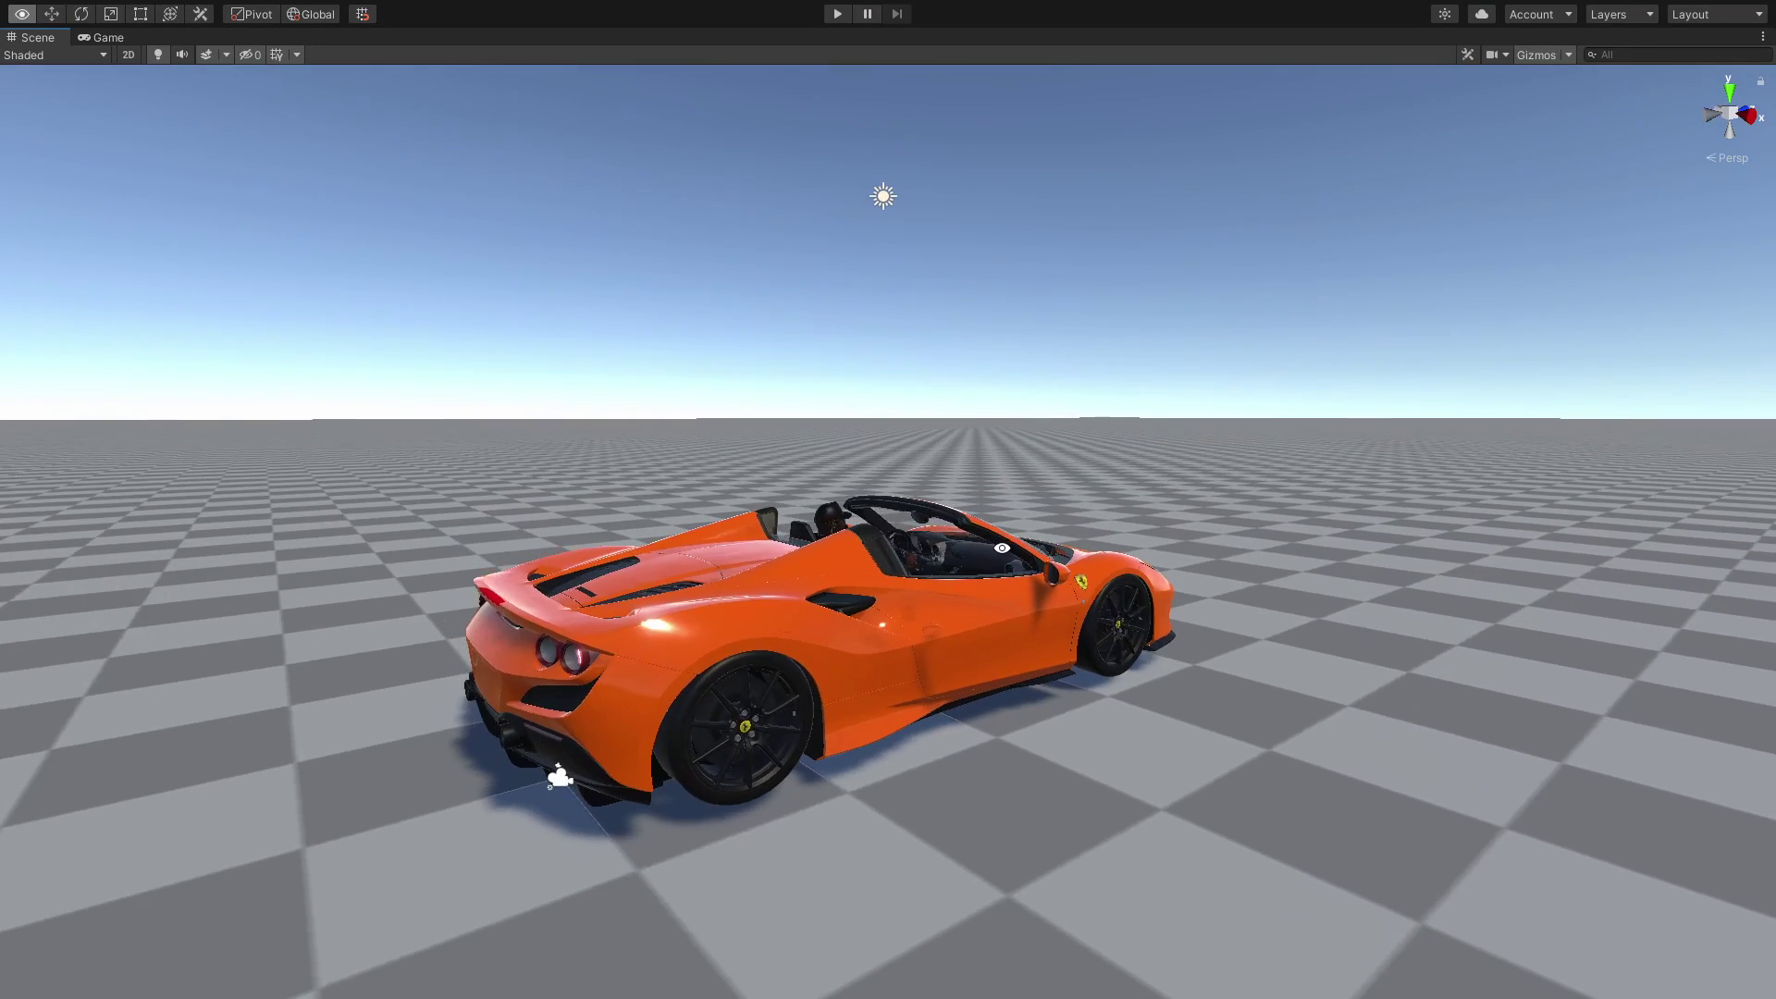
Open the VehiclaManager window from Tools, reposition it, then close it
click(363, 11)
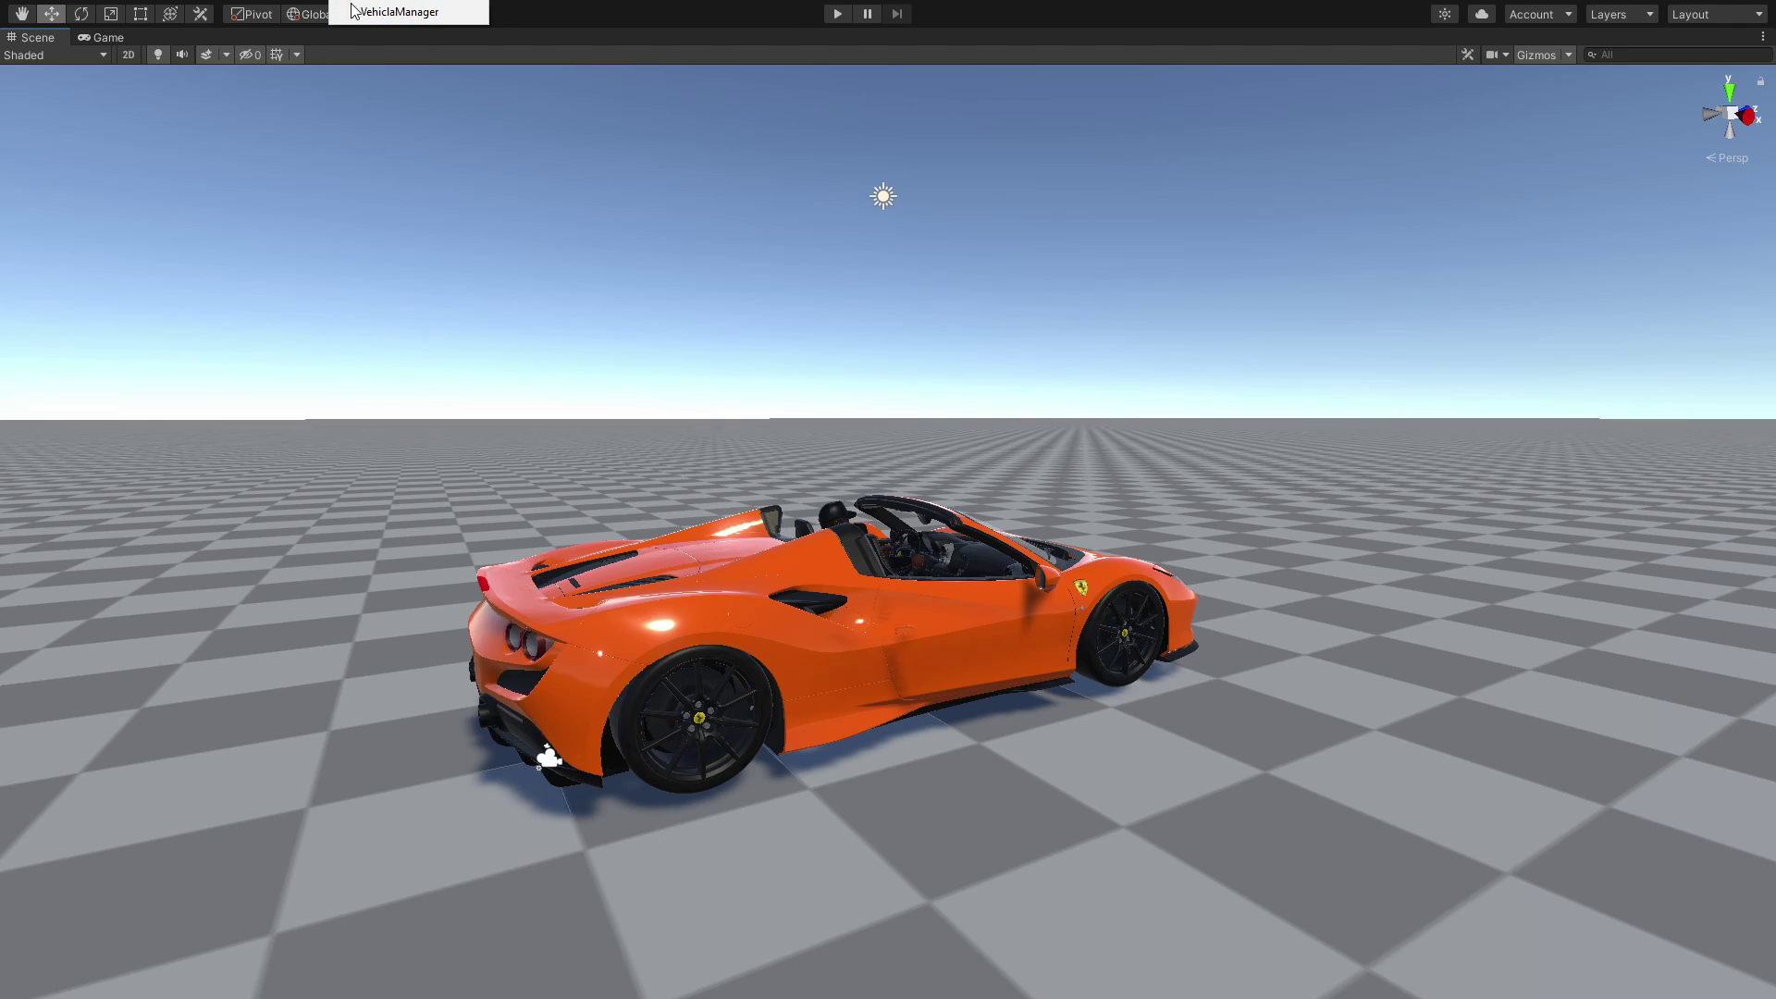
click(407, 12)
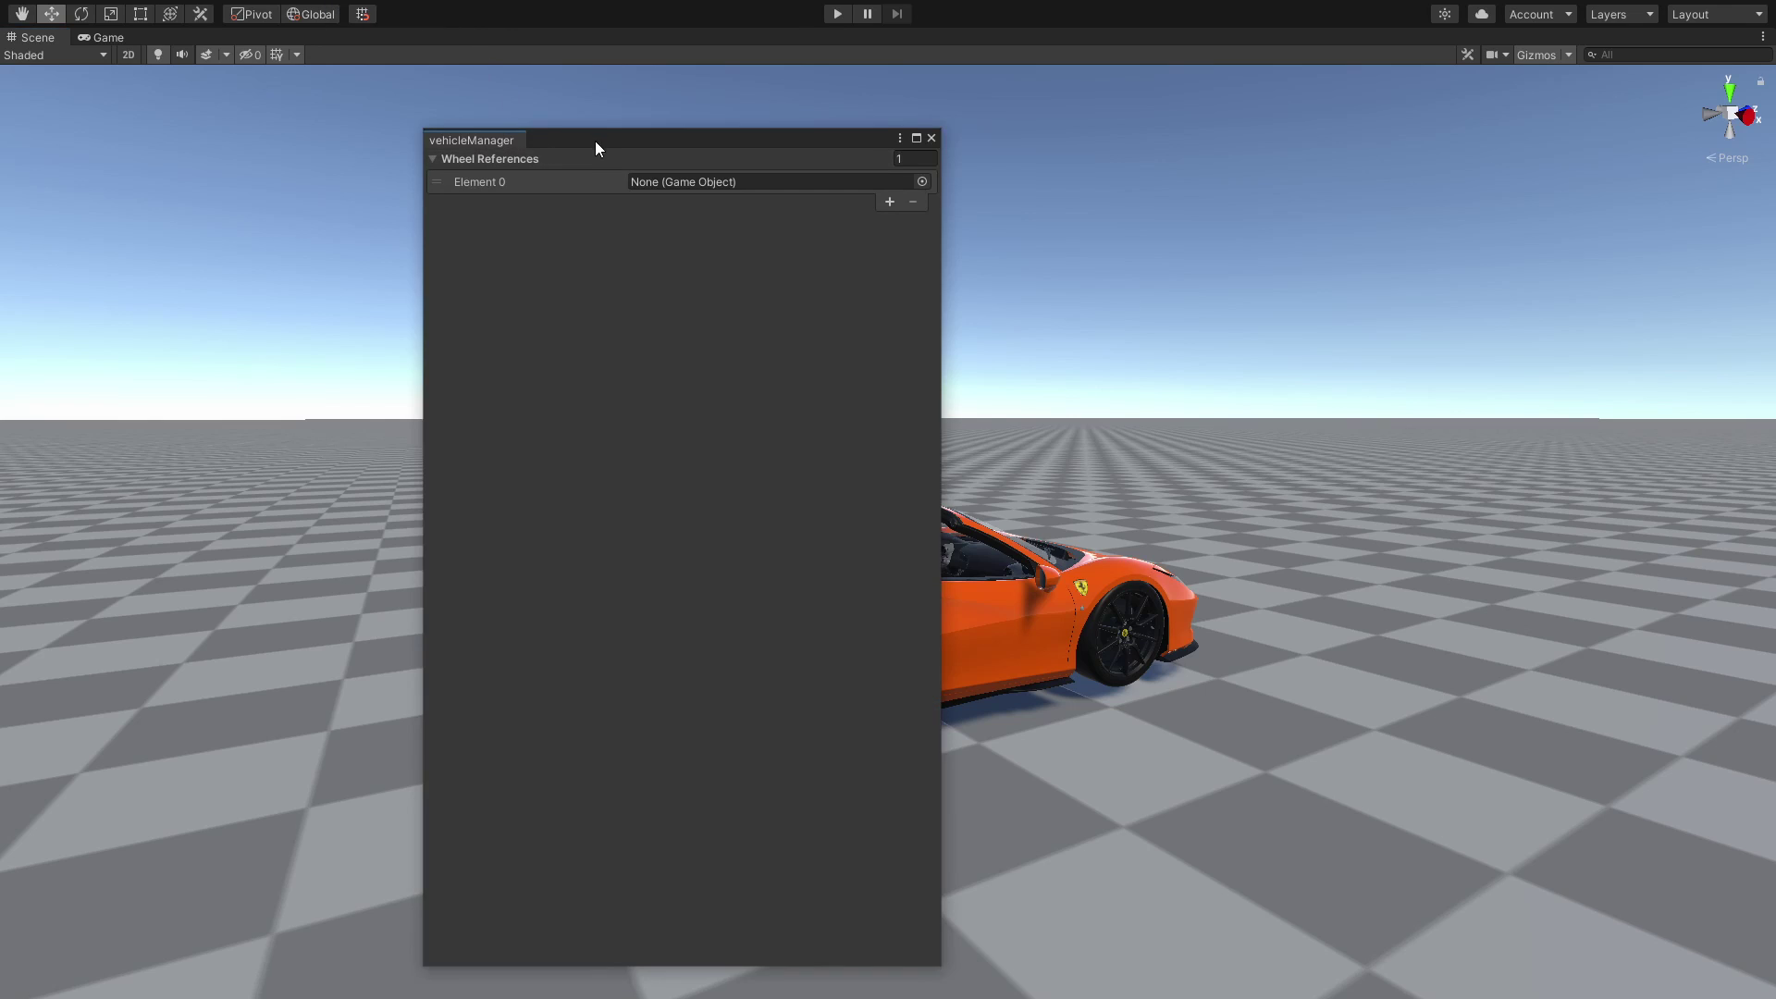
drag(596, 140, 532, 141)
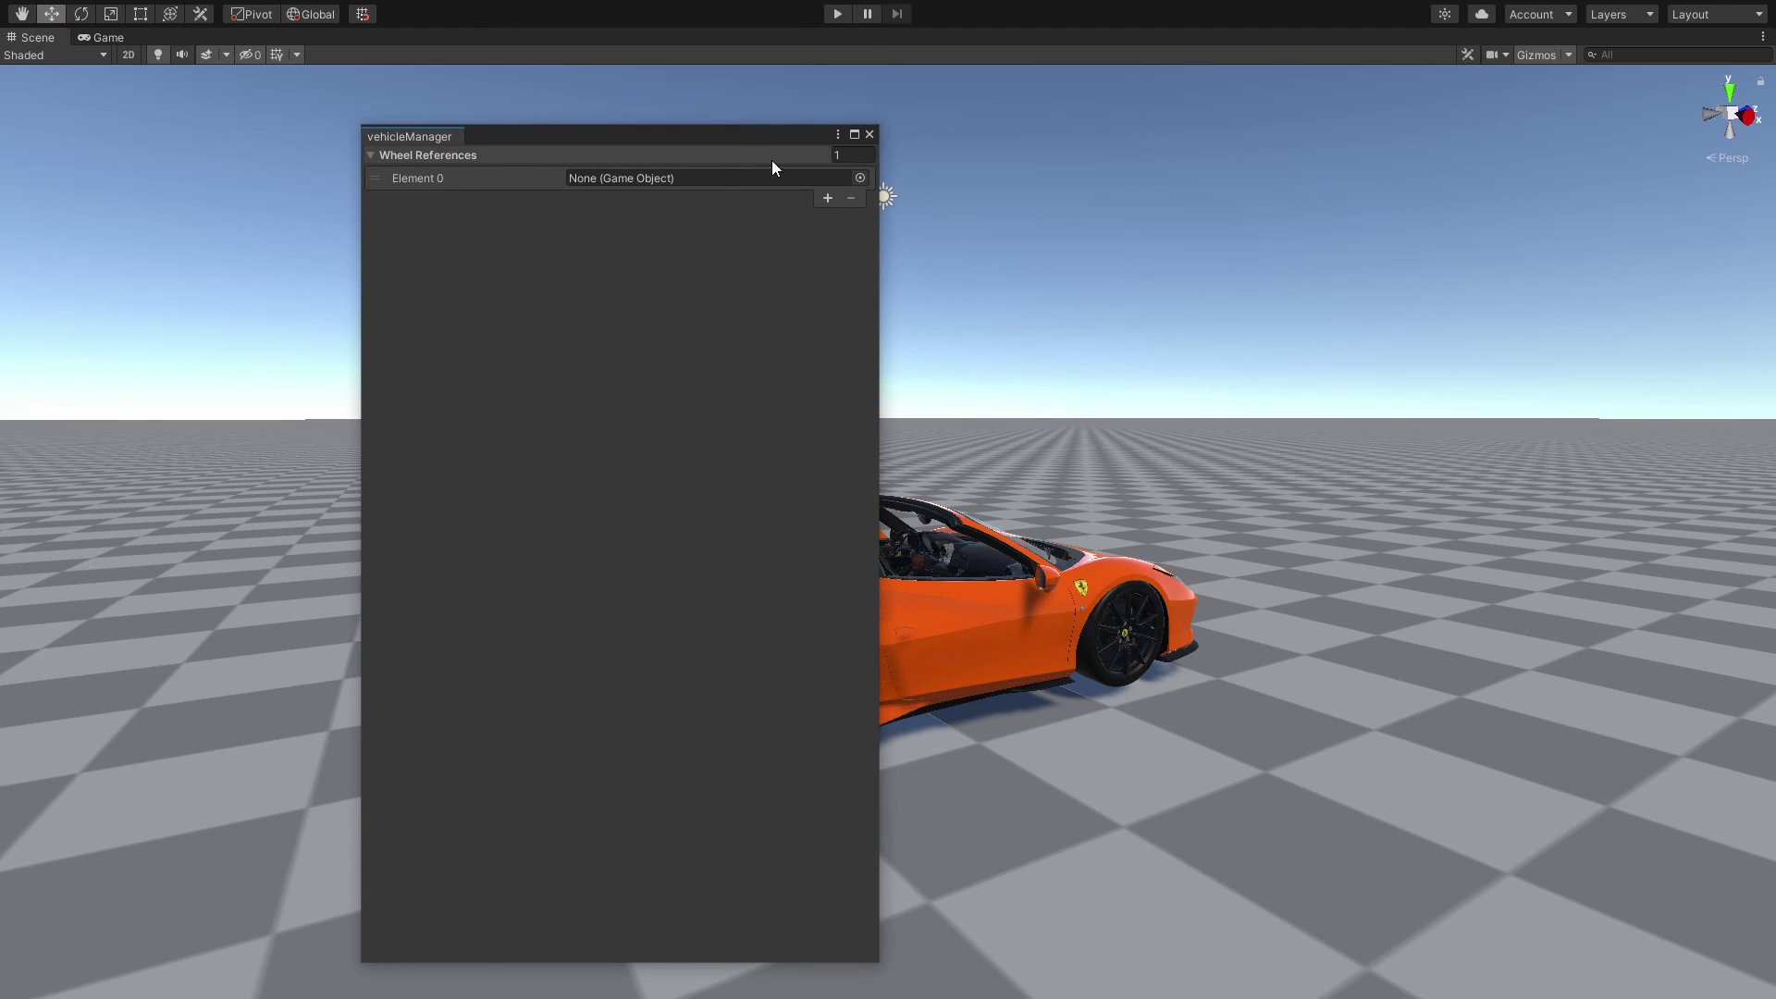
click(870, 134)
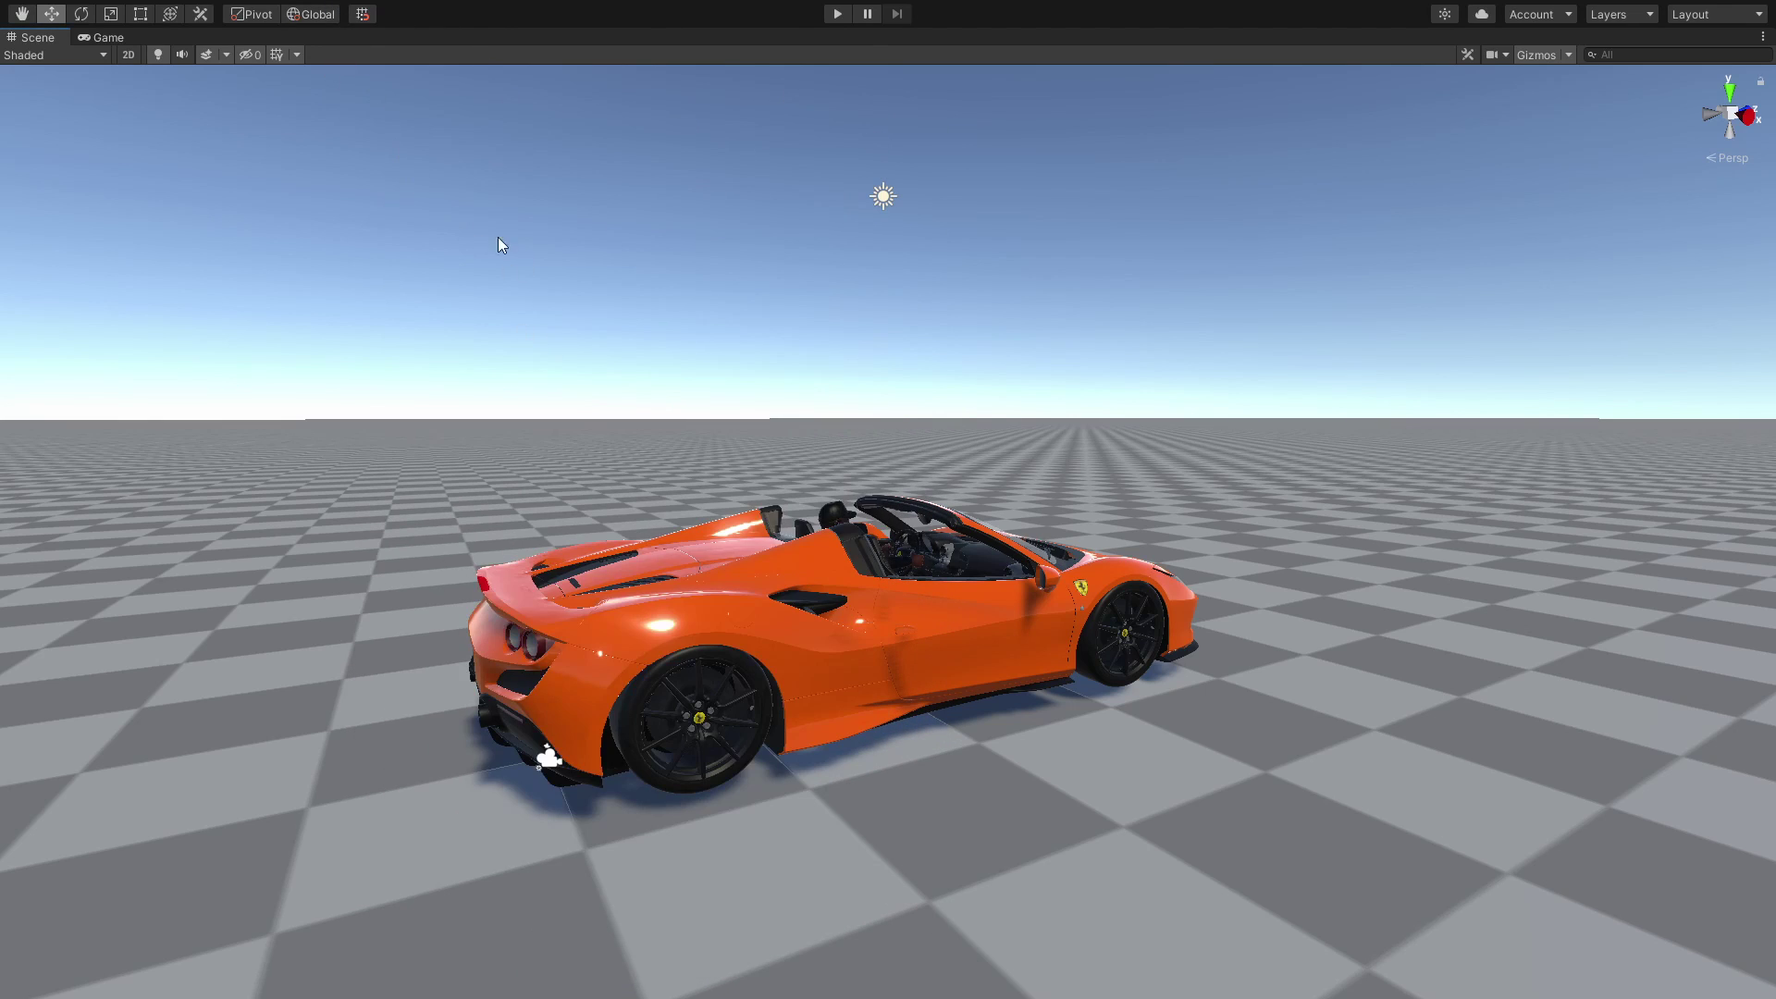
Orbit the view around the orange car from behind and side-on, then quit the editor
alt+drag(535, 404, 757, 538)
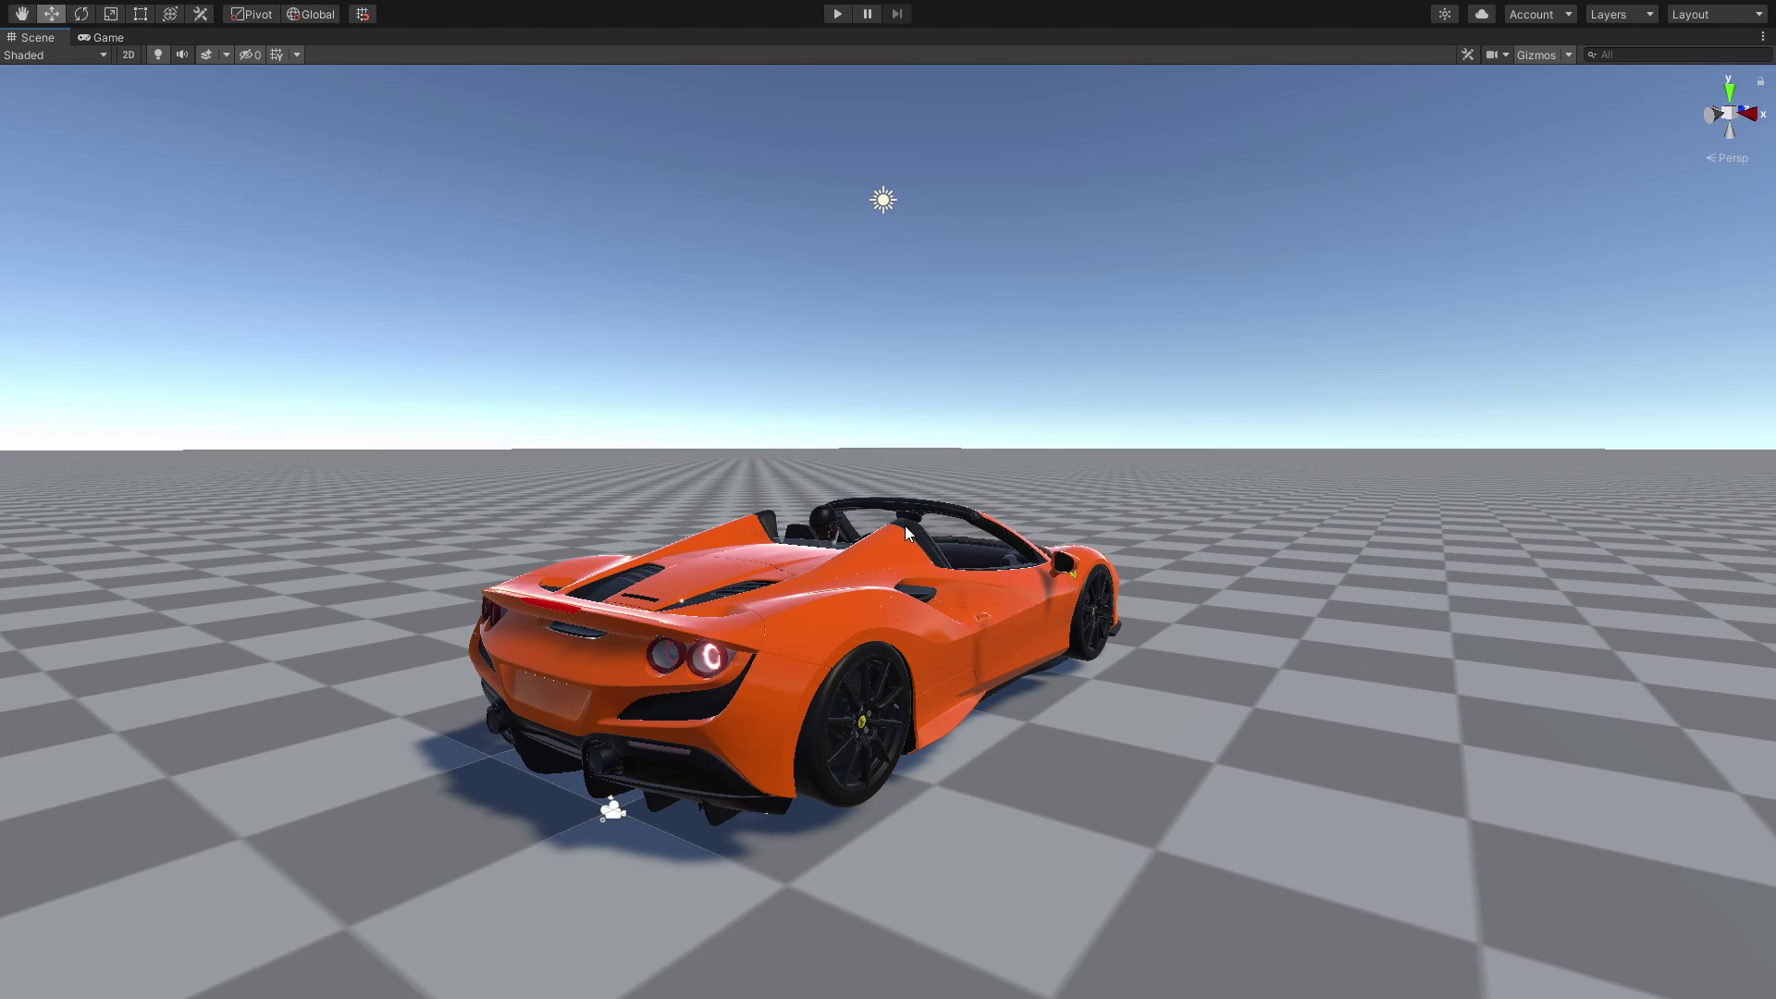
alt+drag(904, 526, 783, 376)
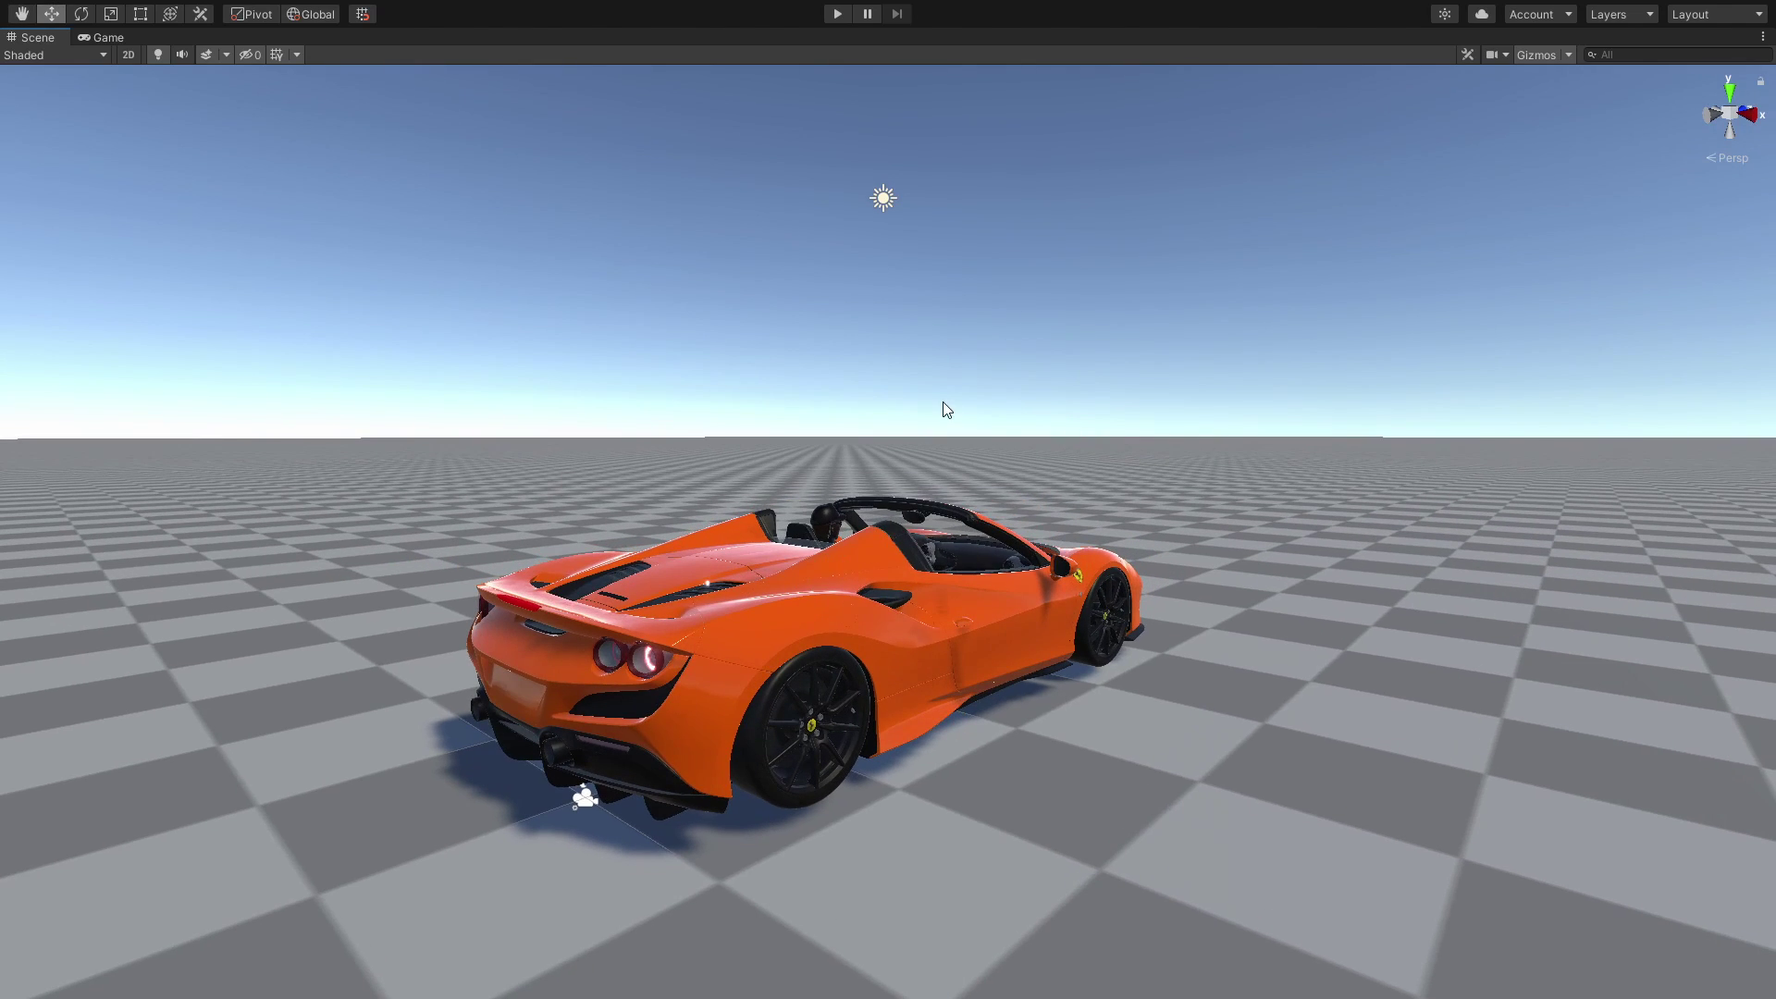
key(alt+F4)
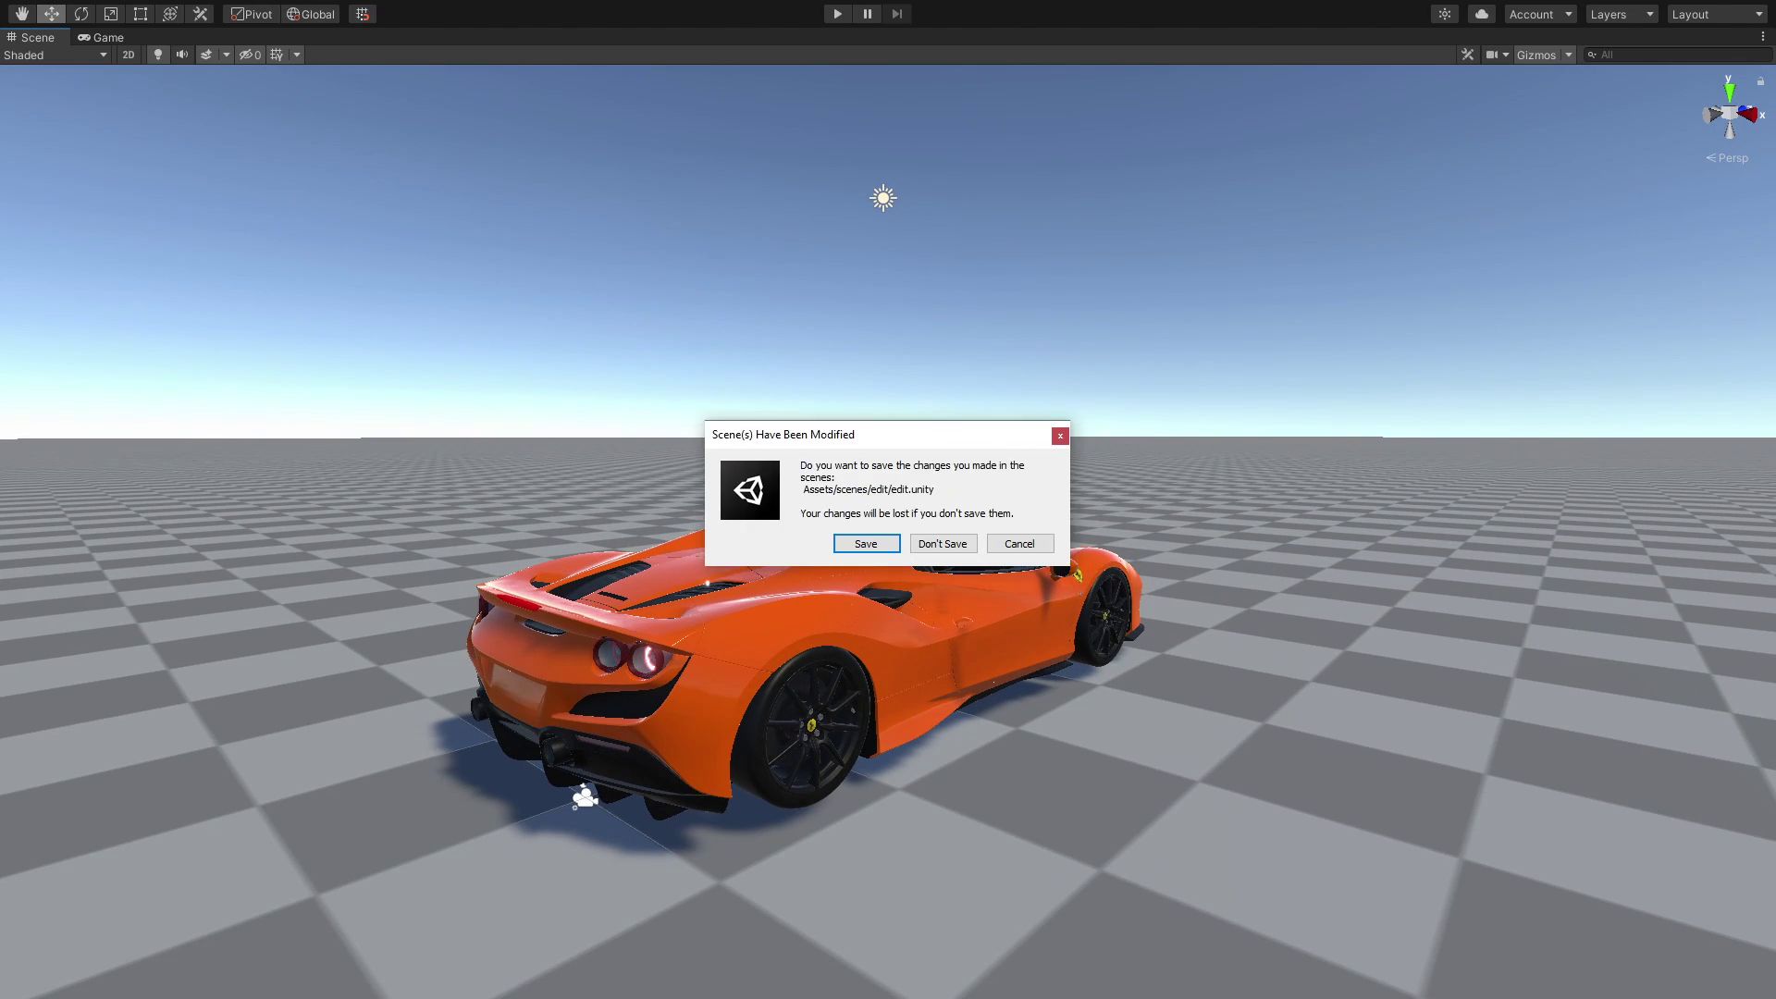
Discard the scene changes and create a Universal Render Pipeline project named 'Buddy'
click(942, 543)
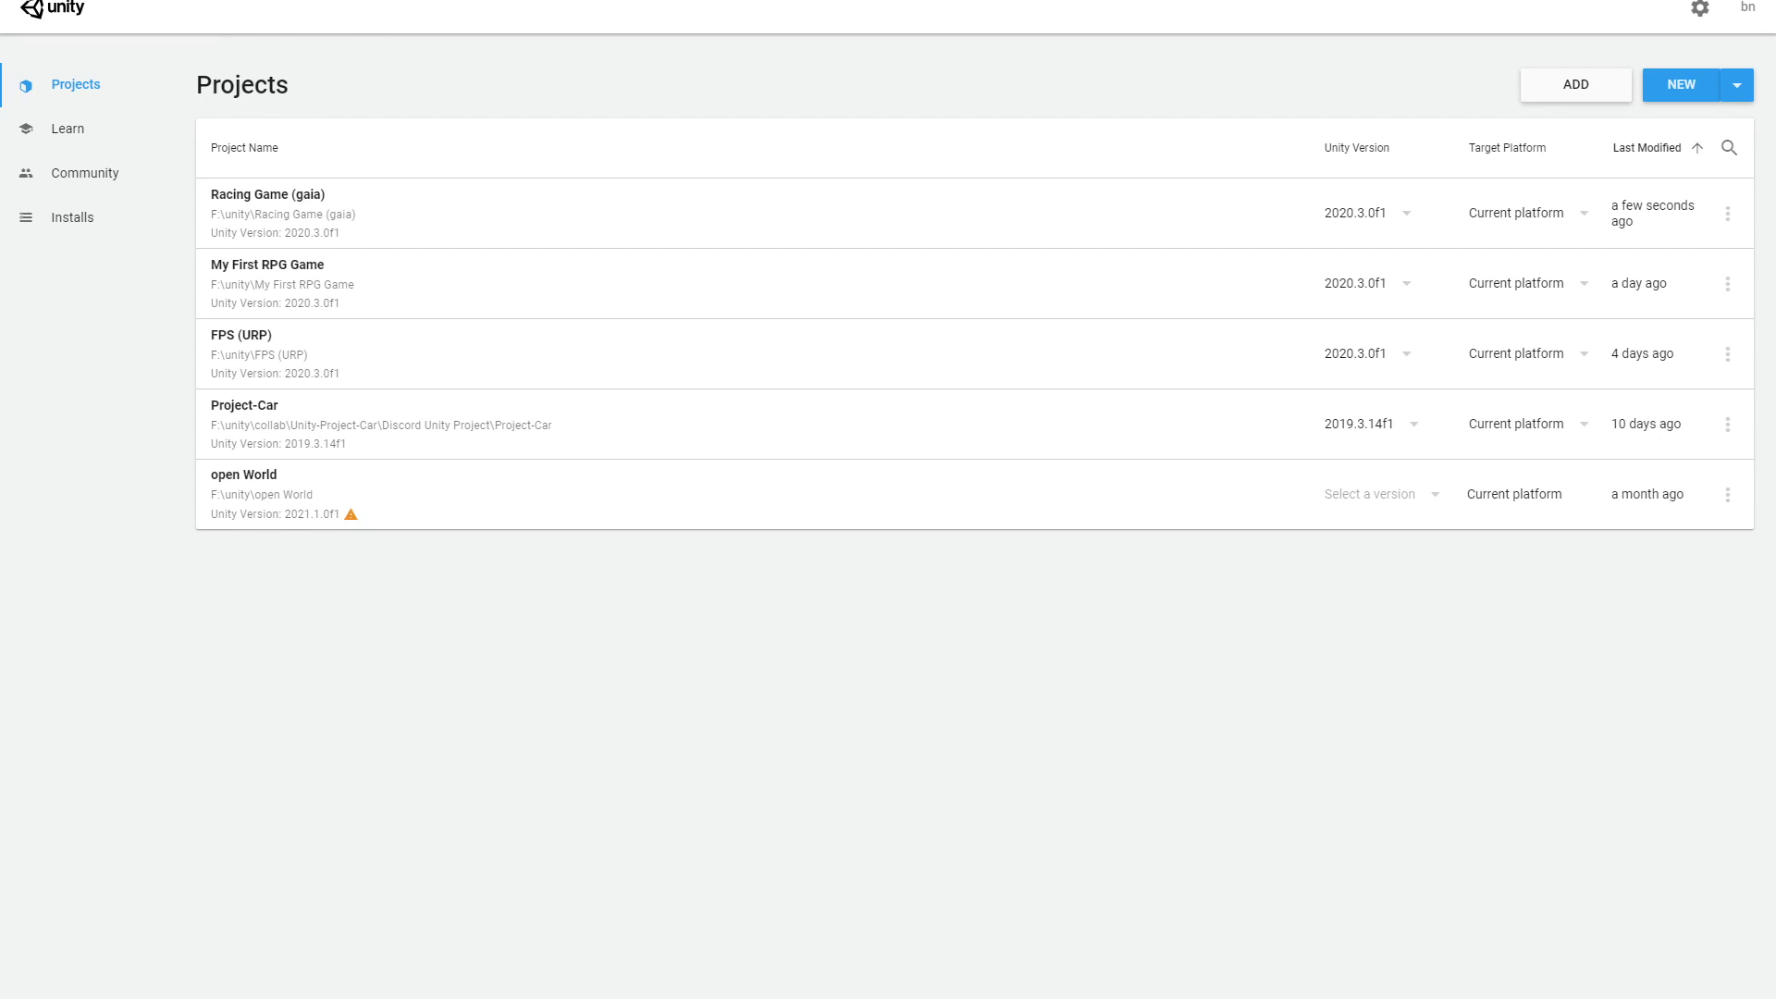
click(1743, 86)
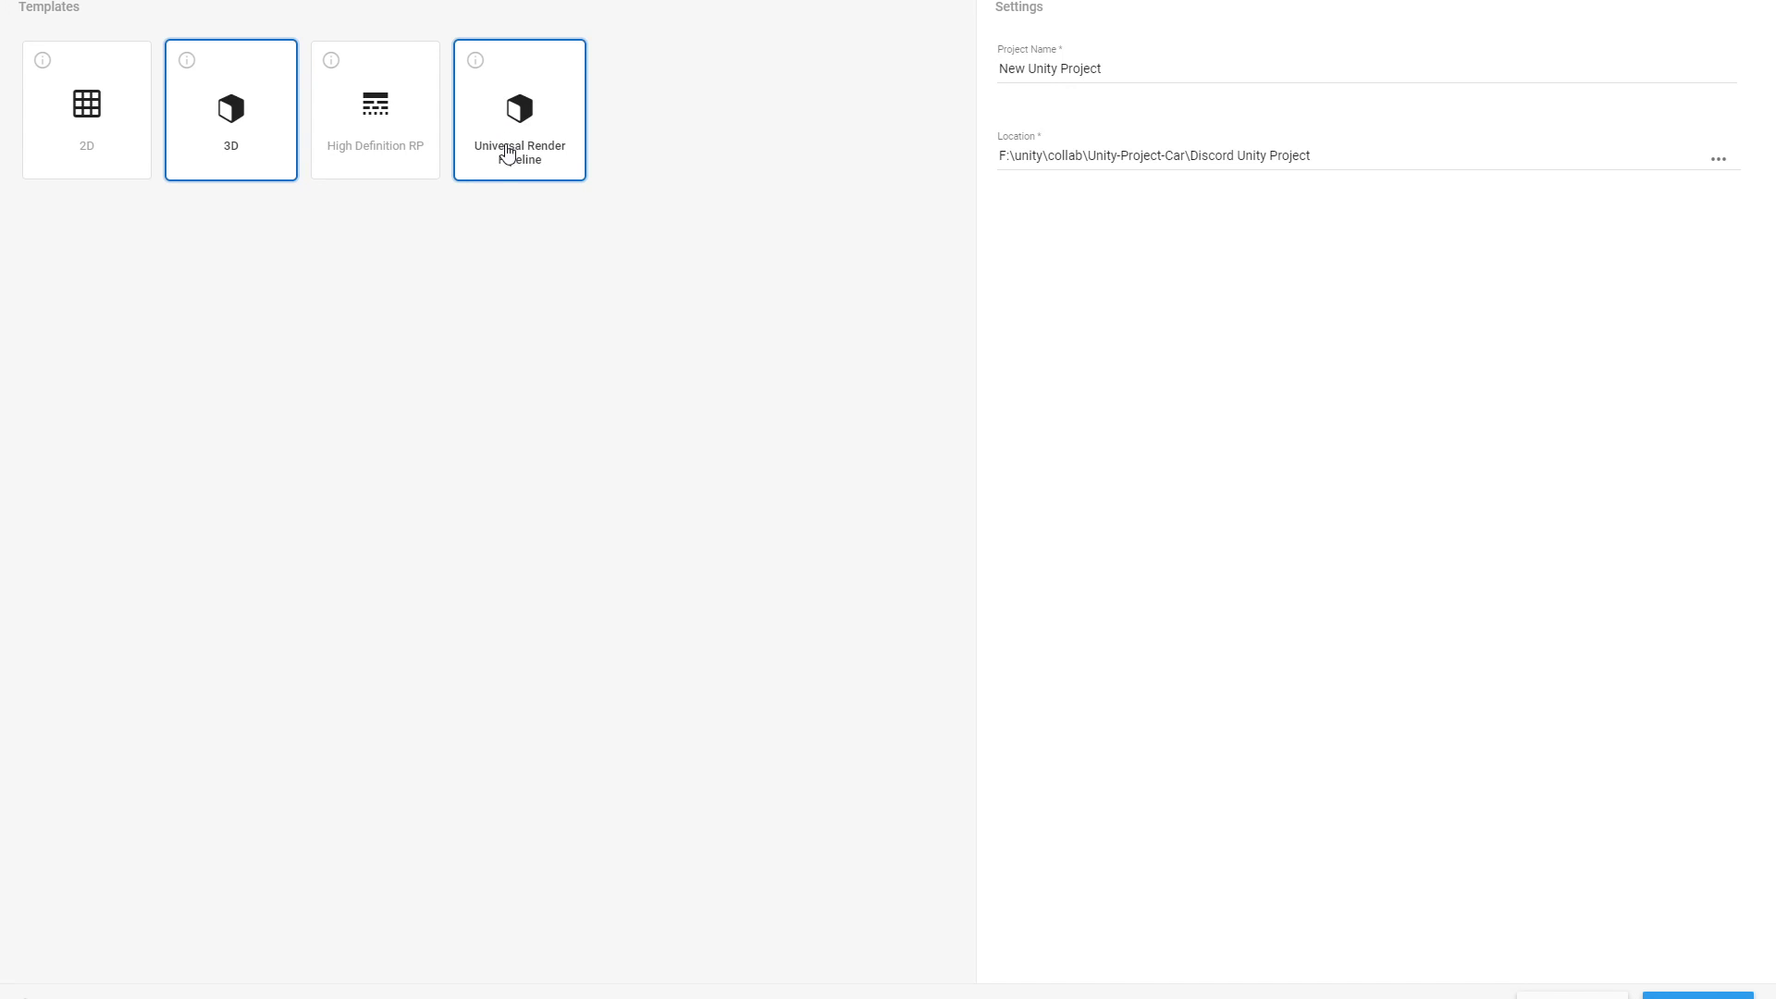
click(527, 113)
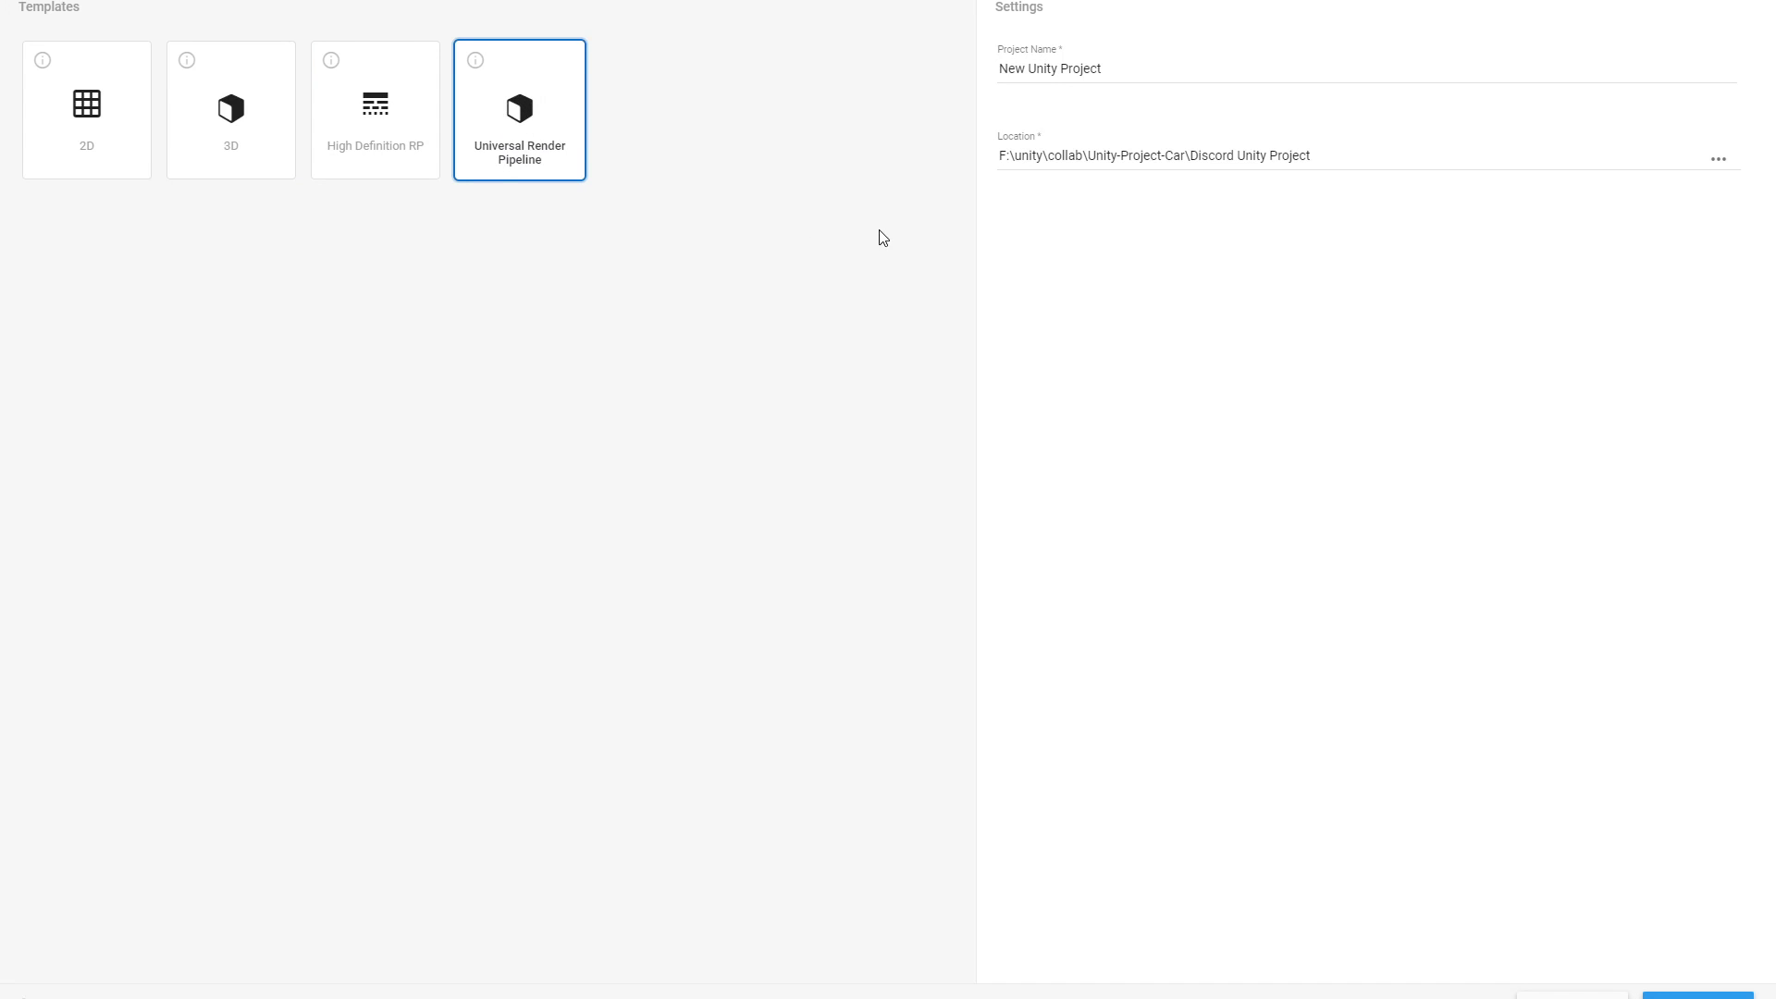
click(1123, 58)
text(Buddy)
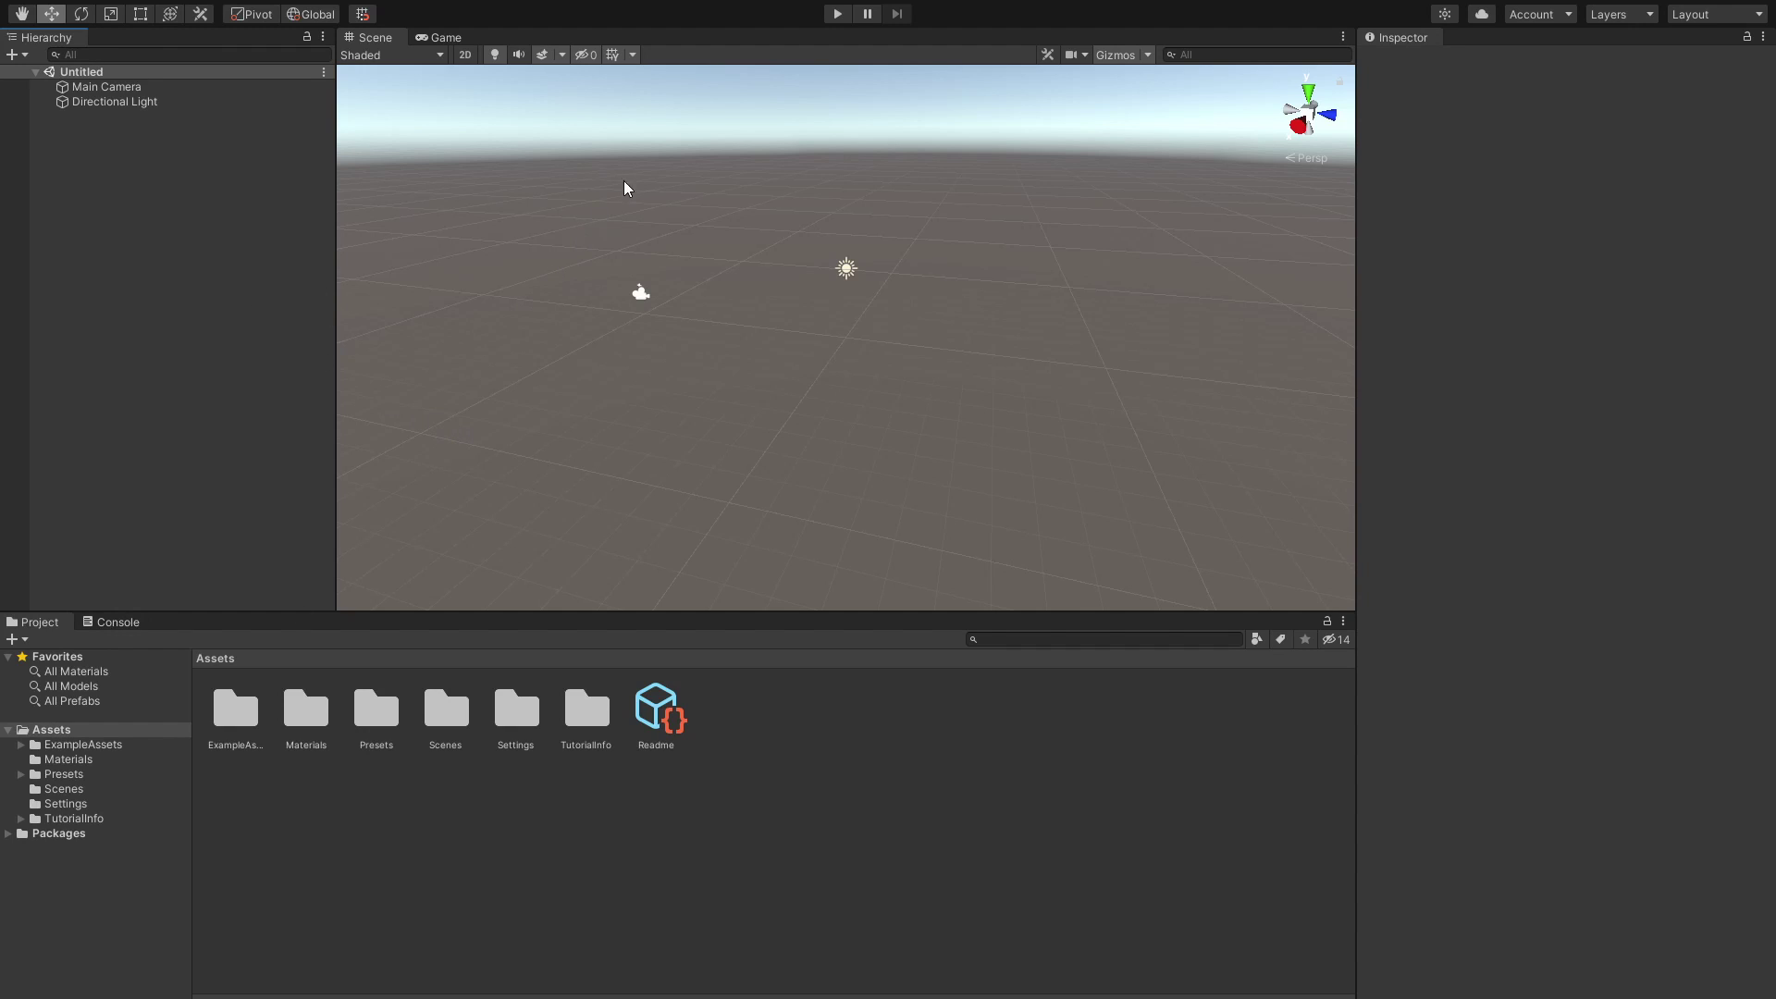
Orbit the new project's Scene view and reposition the Unity window
alt+drag(626, 187, 269, 18)
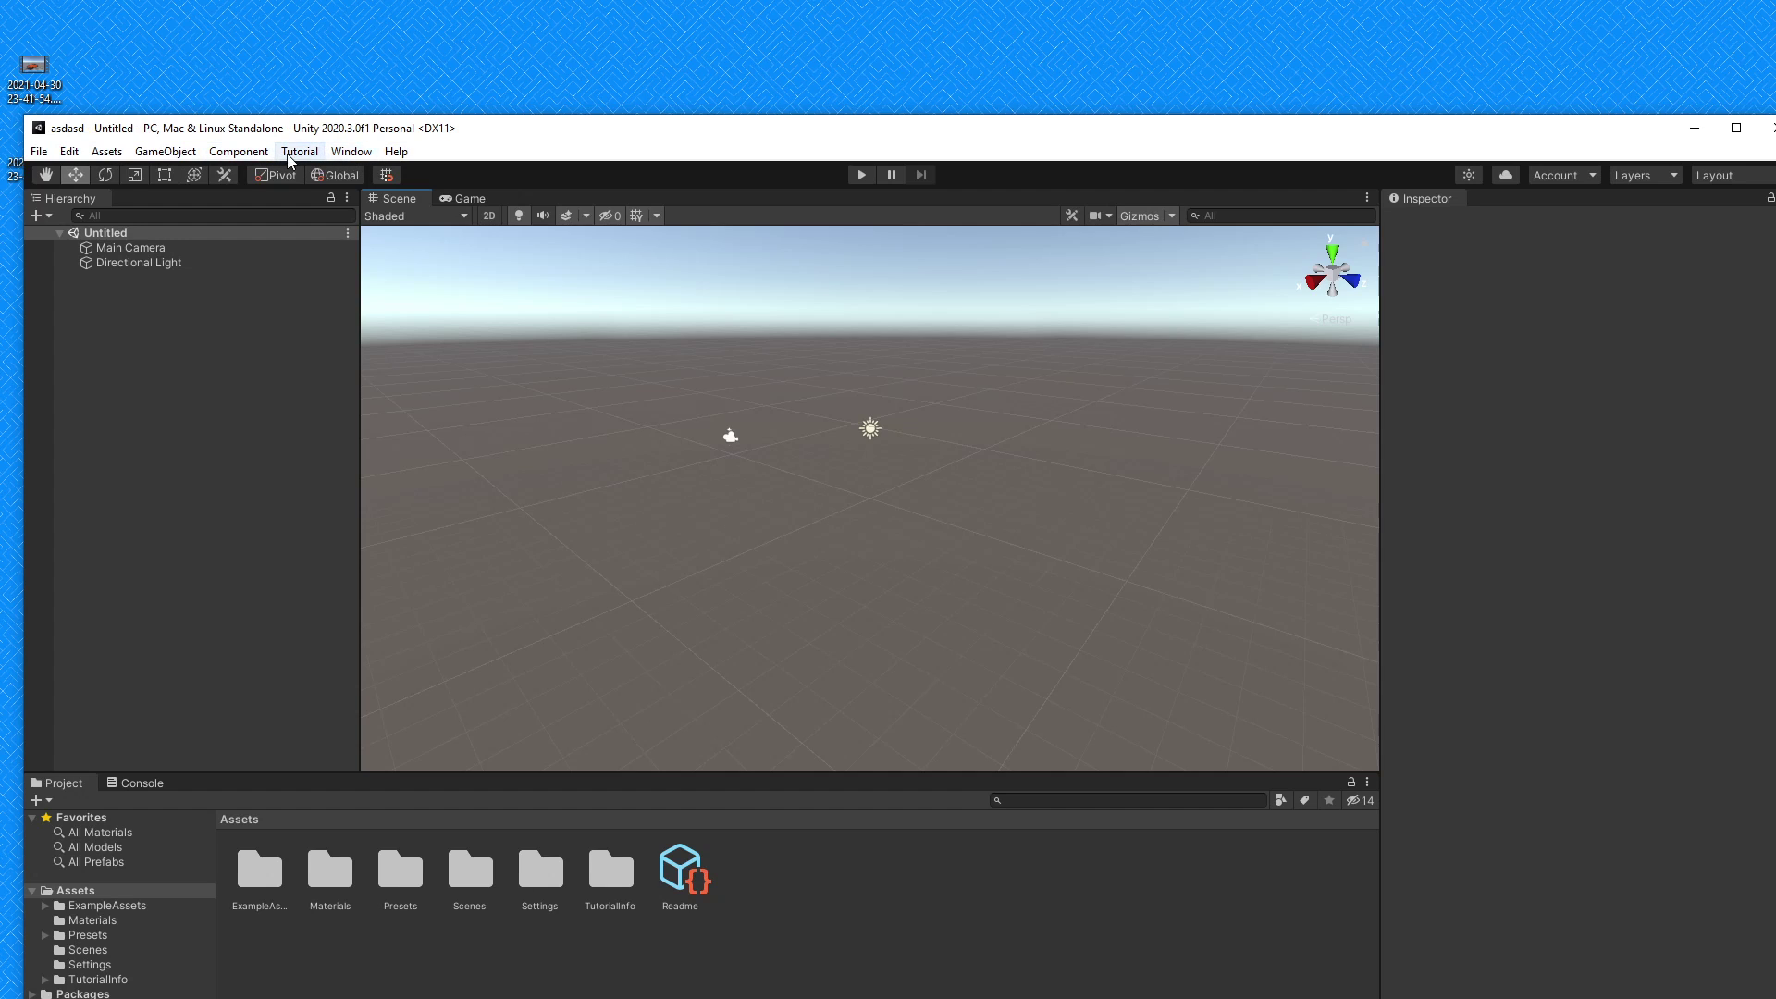
drag(470, 135, 485, 0)
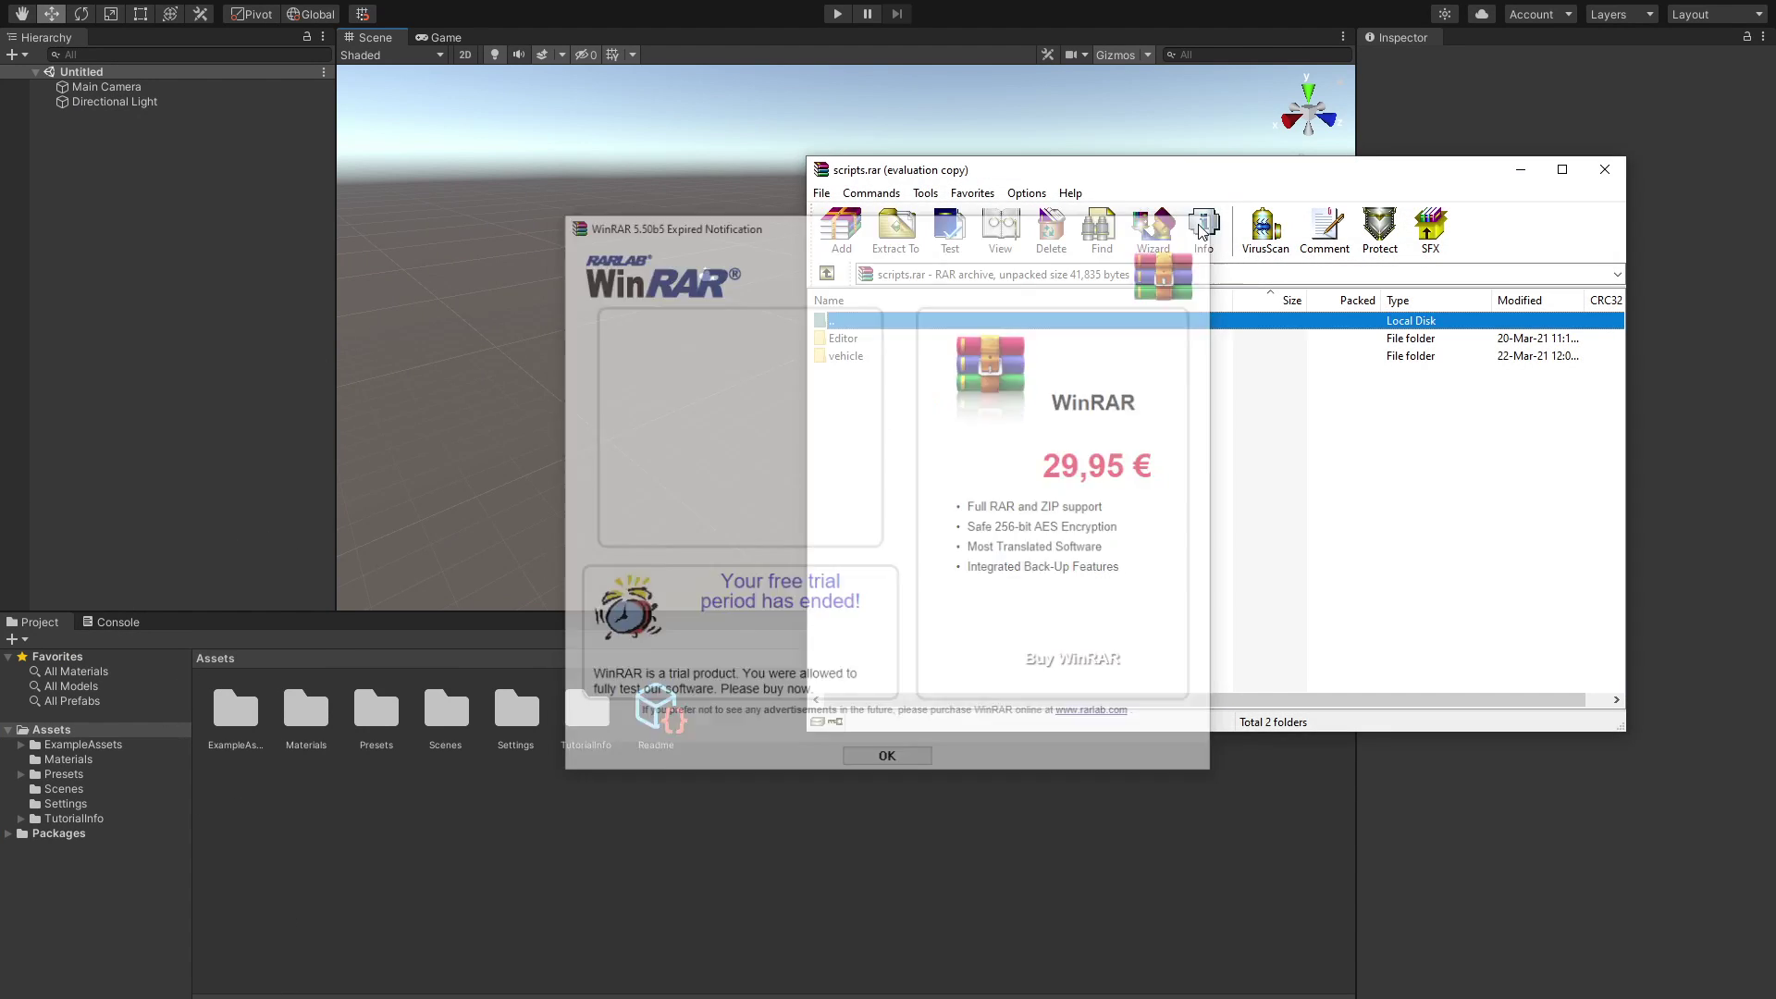
Move the WinRAR window and select the Editor and vehicle folders in scripts.rar
drag(879, 172, 805, 248)
click(805, 475)
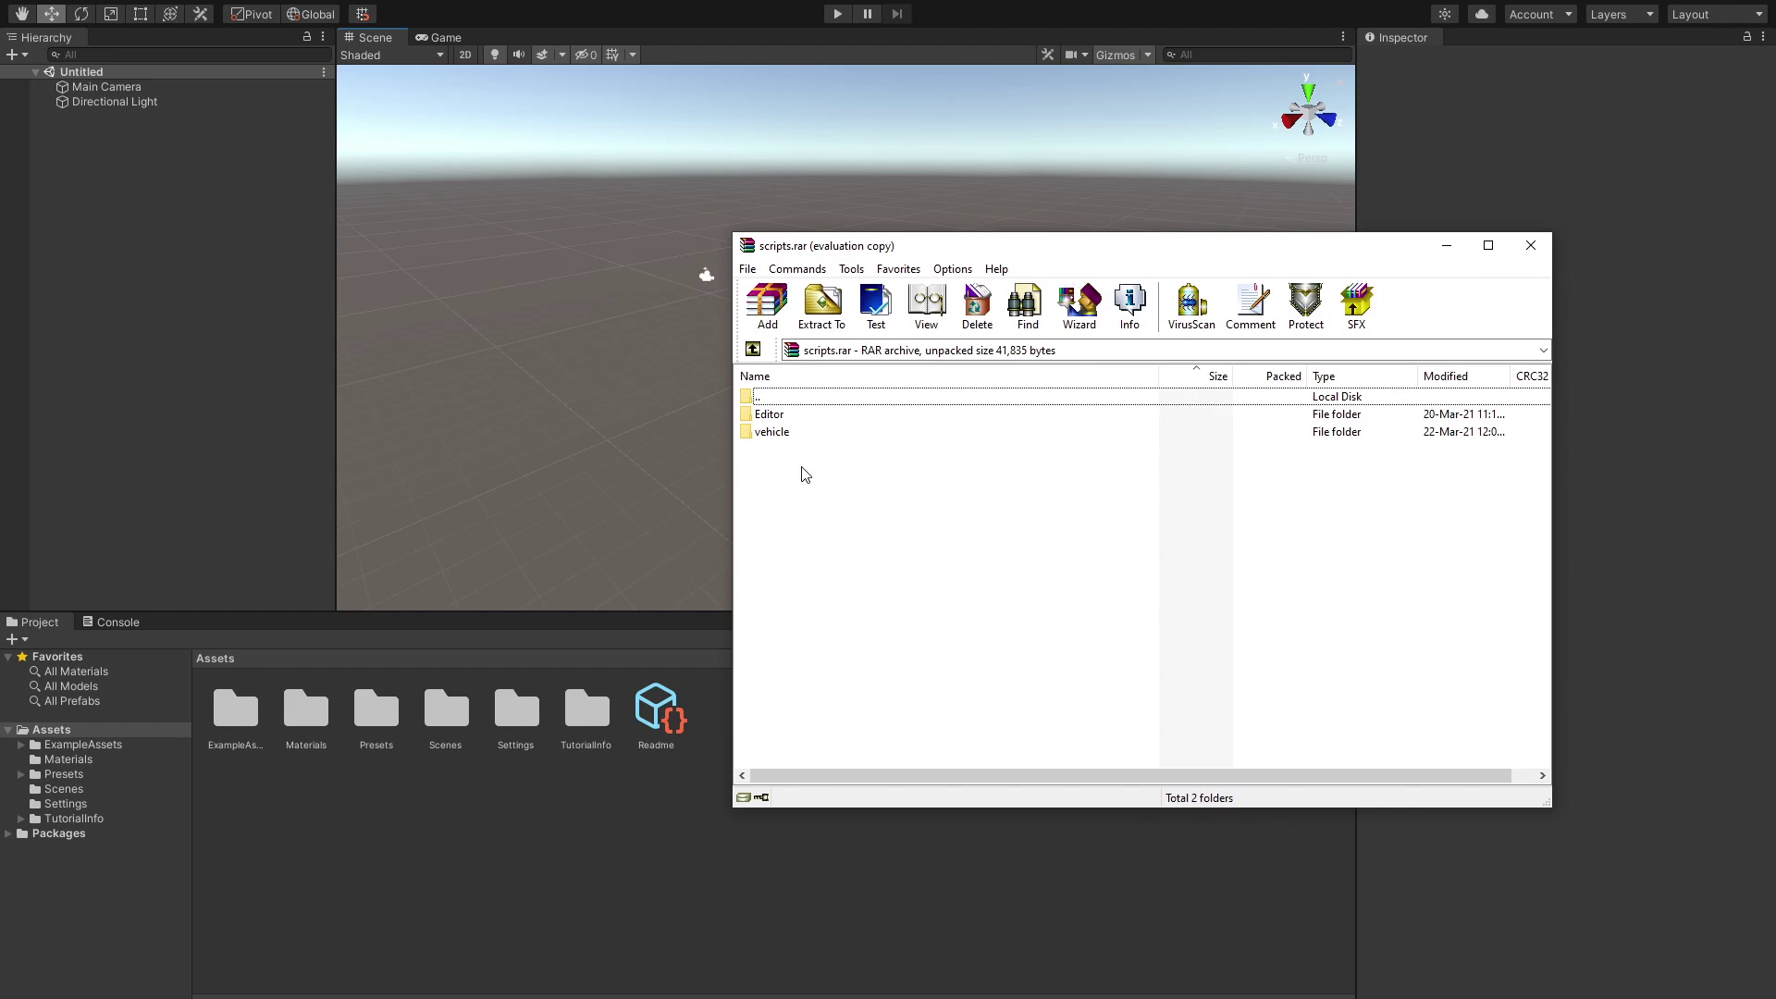
drag(806, 528, 777, 447)
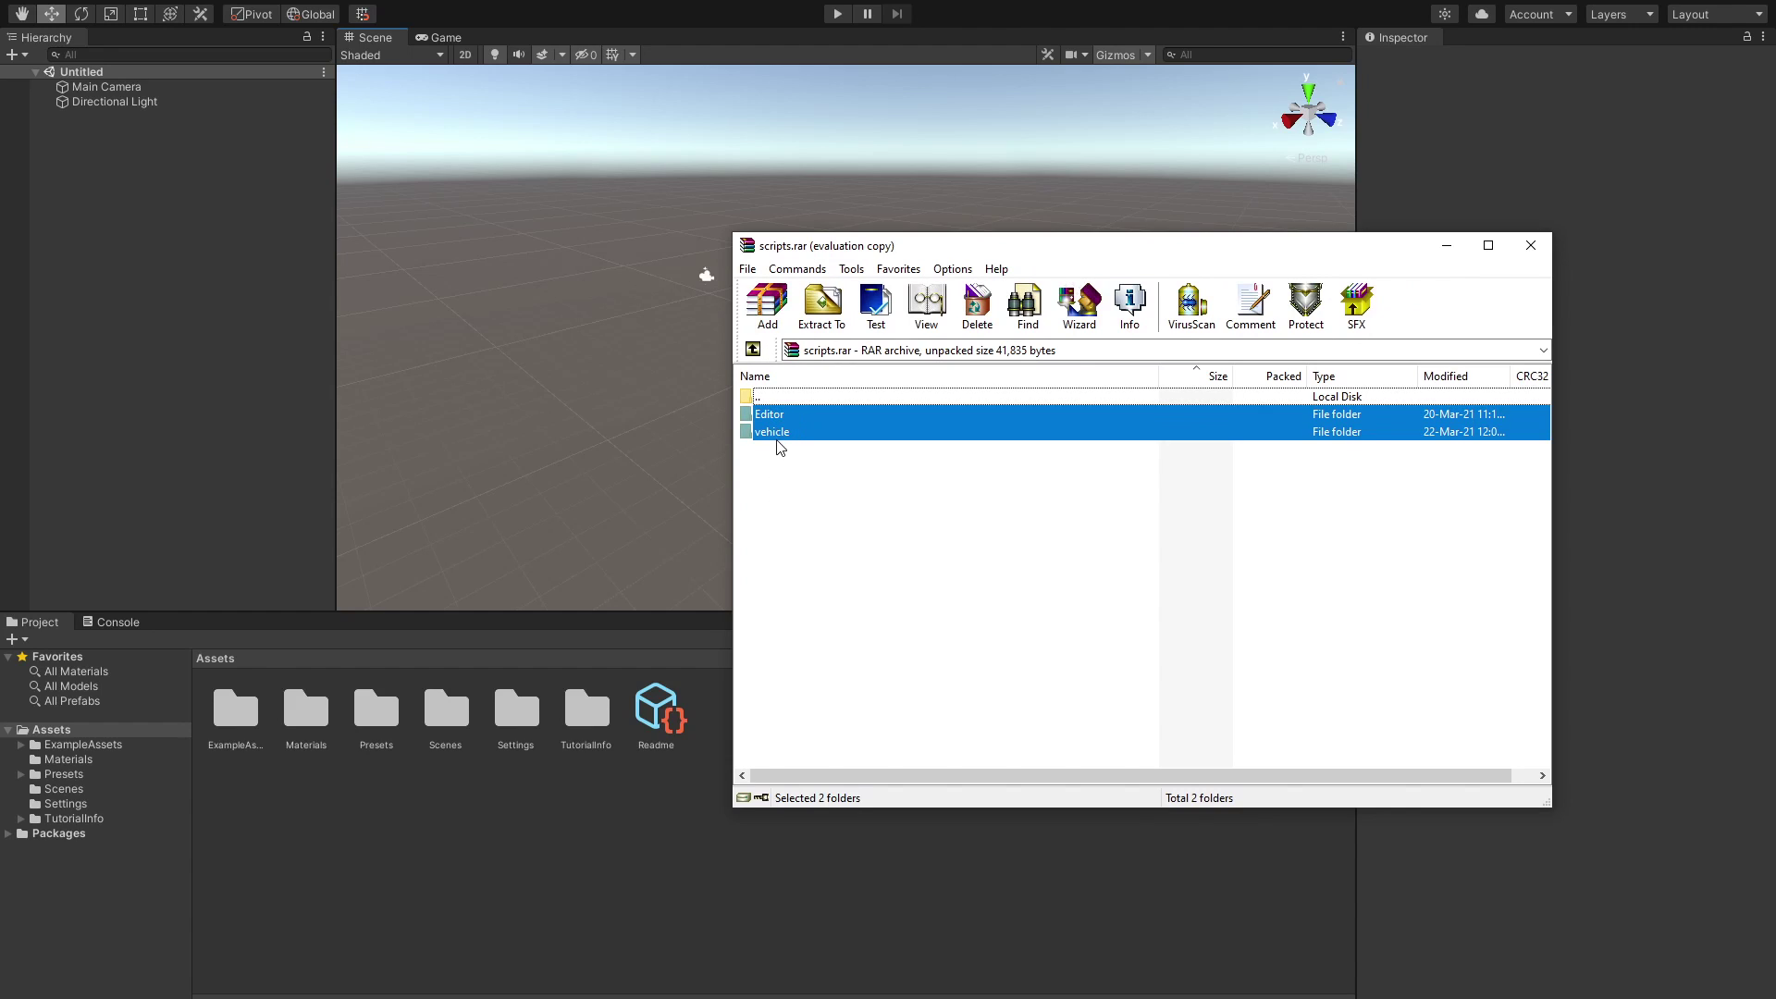
click(910, 480)
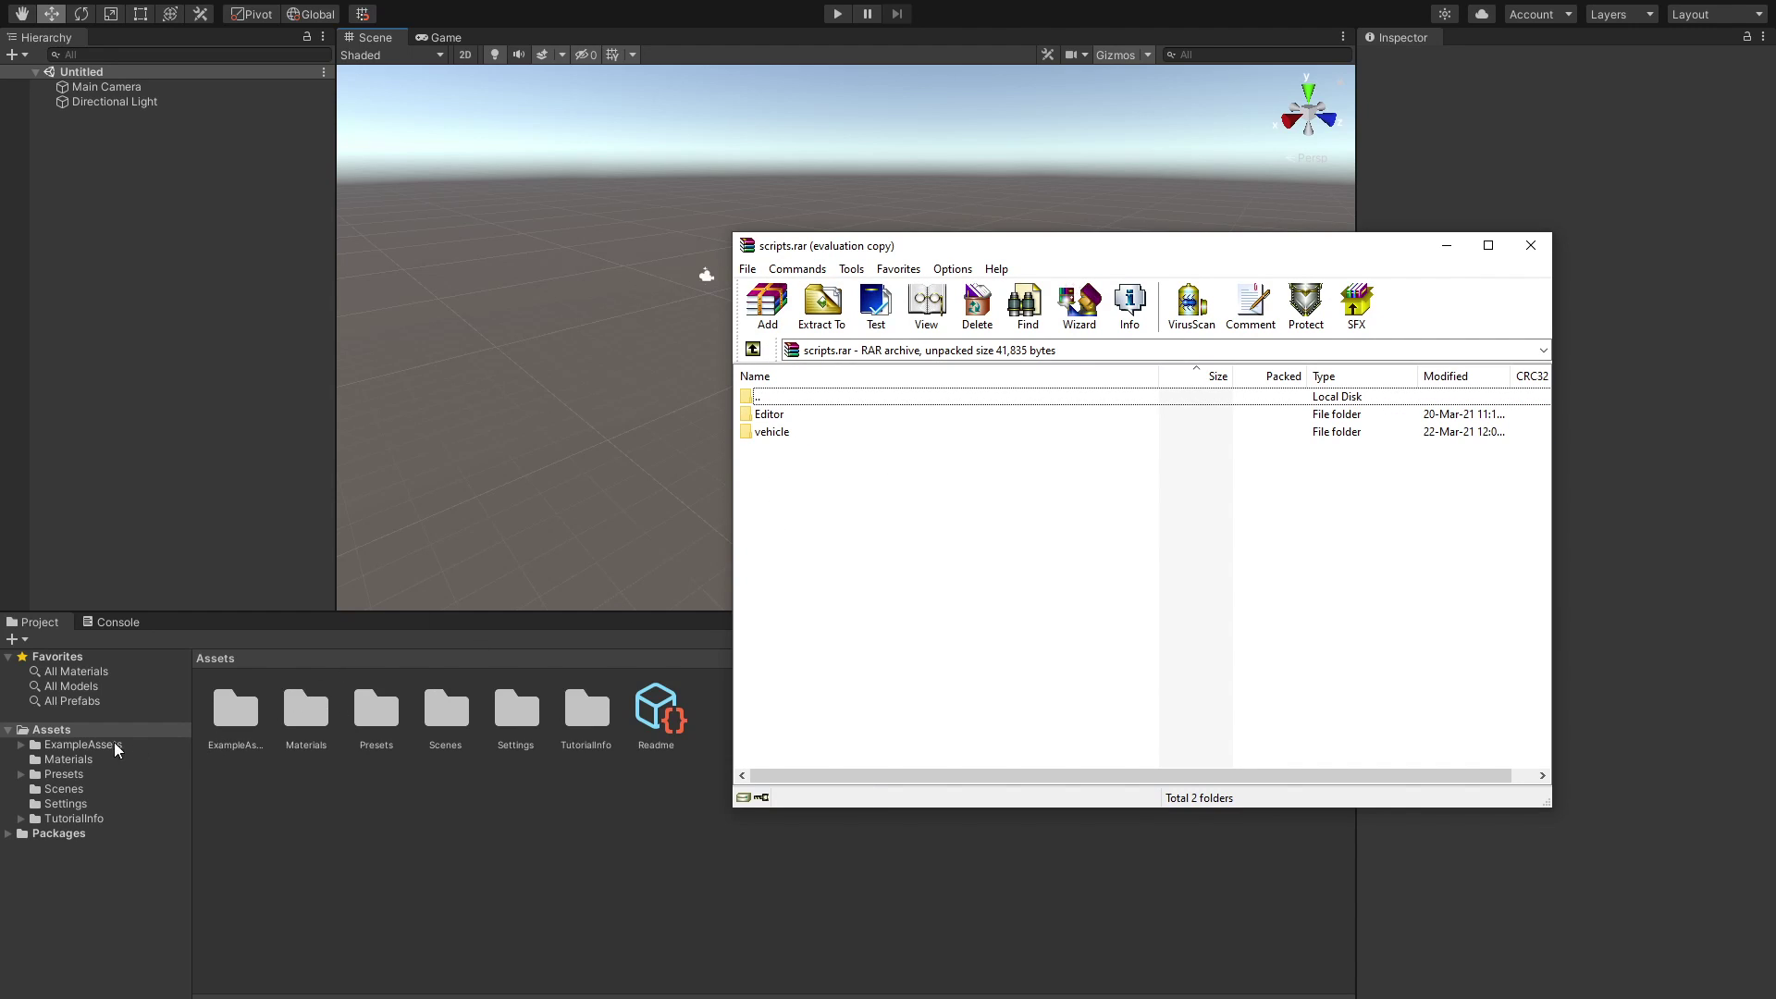
Reveal the project's Assets folder in File Explorer with Show in Explorer
click(58, 733)
right_click(63, 736)
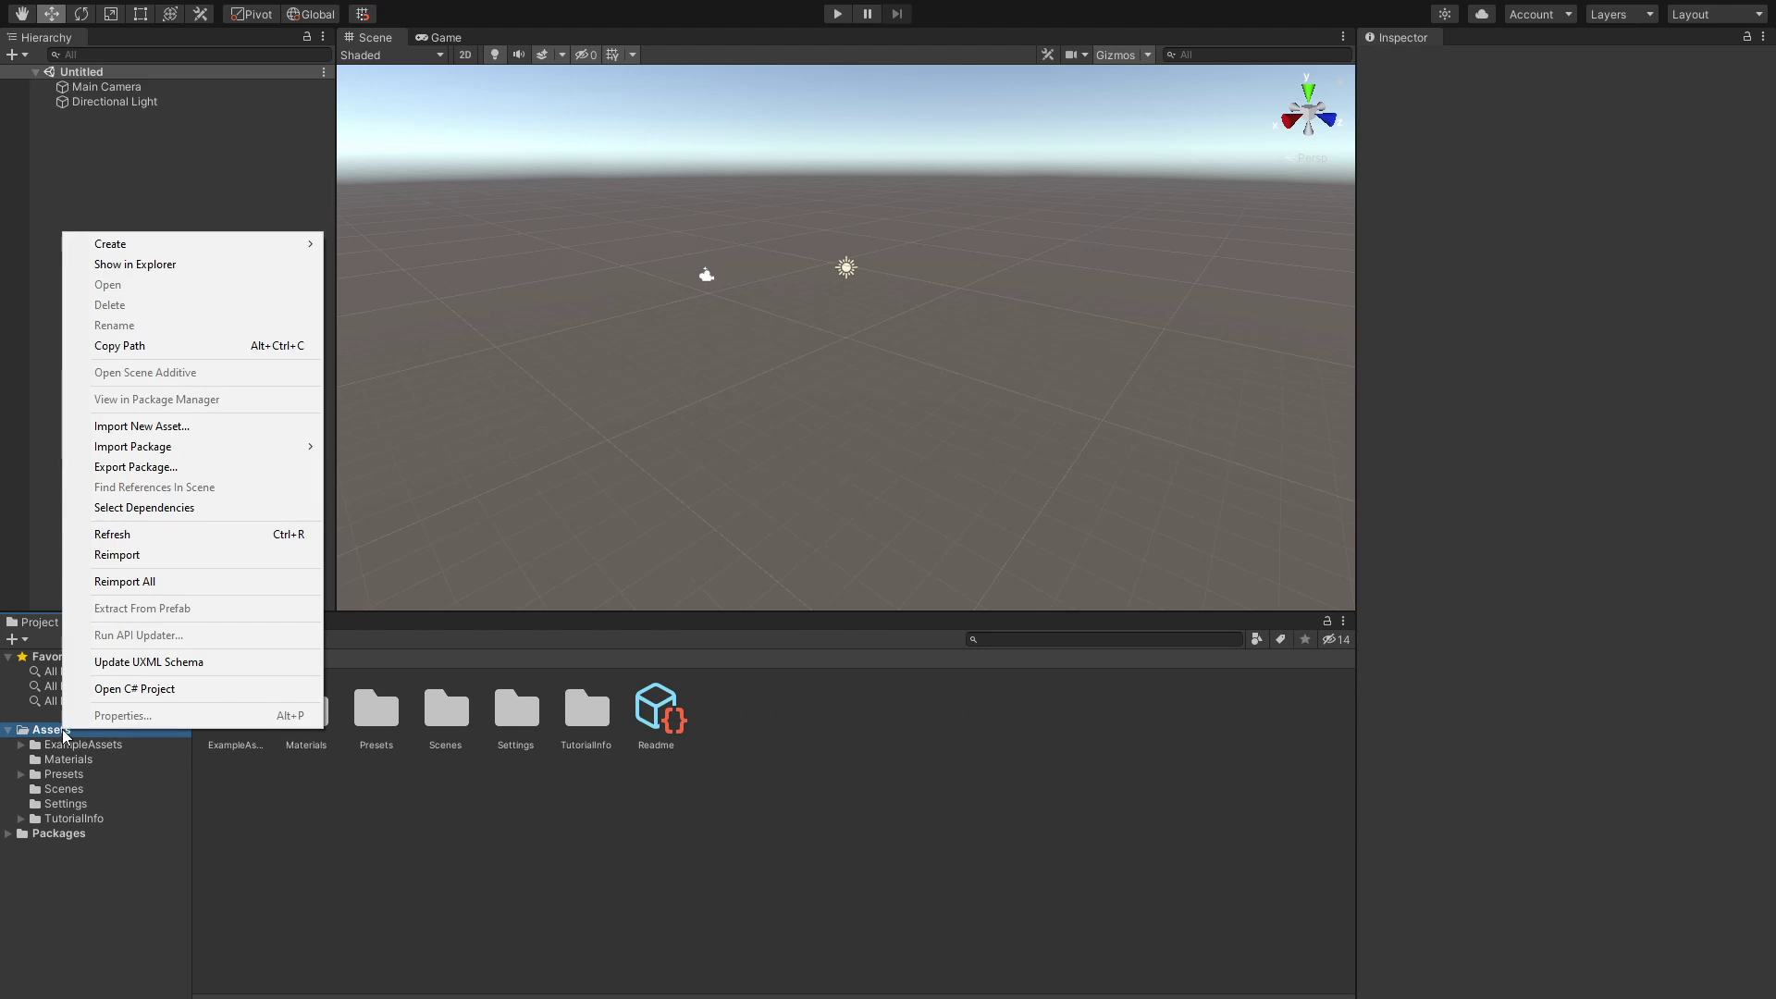
click(136, 265)
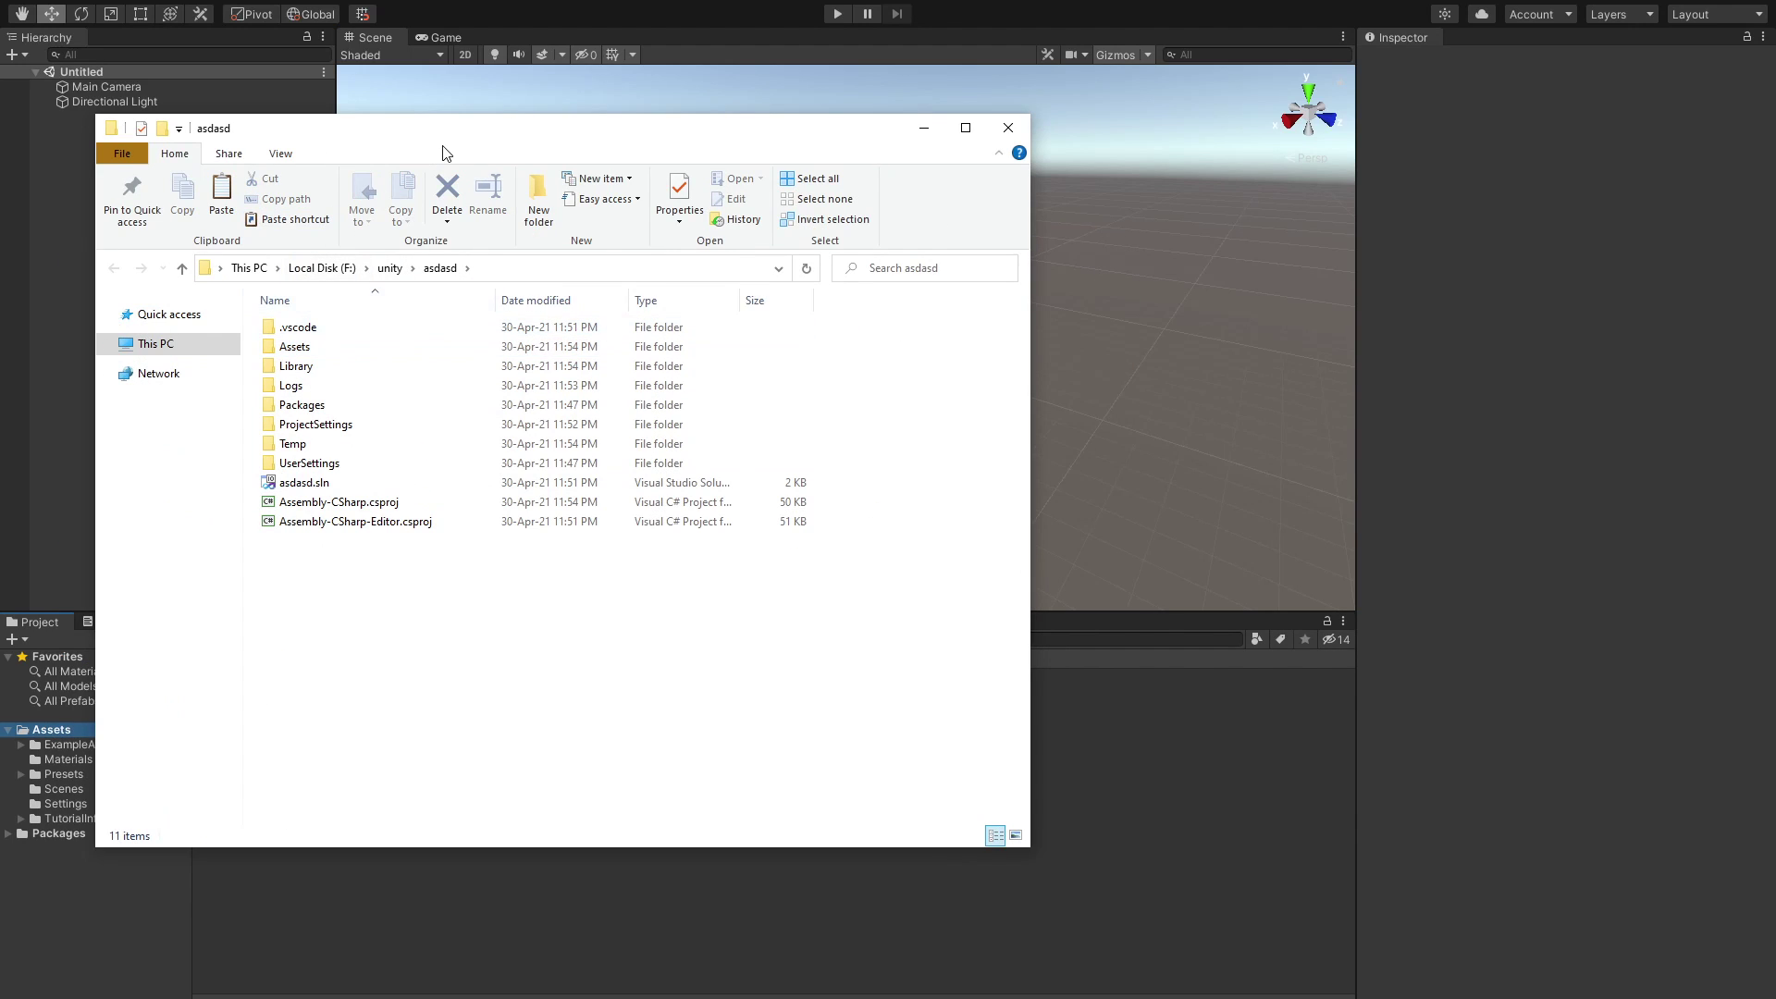
Extract the Editor and vehicle folders from scripts.rar into Assets, then close Explorer
mouse_move(459, 139)
mouse_down()
mouse_move(448, 160)
mouse_move(425, 141)
mouse_up()
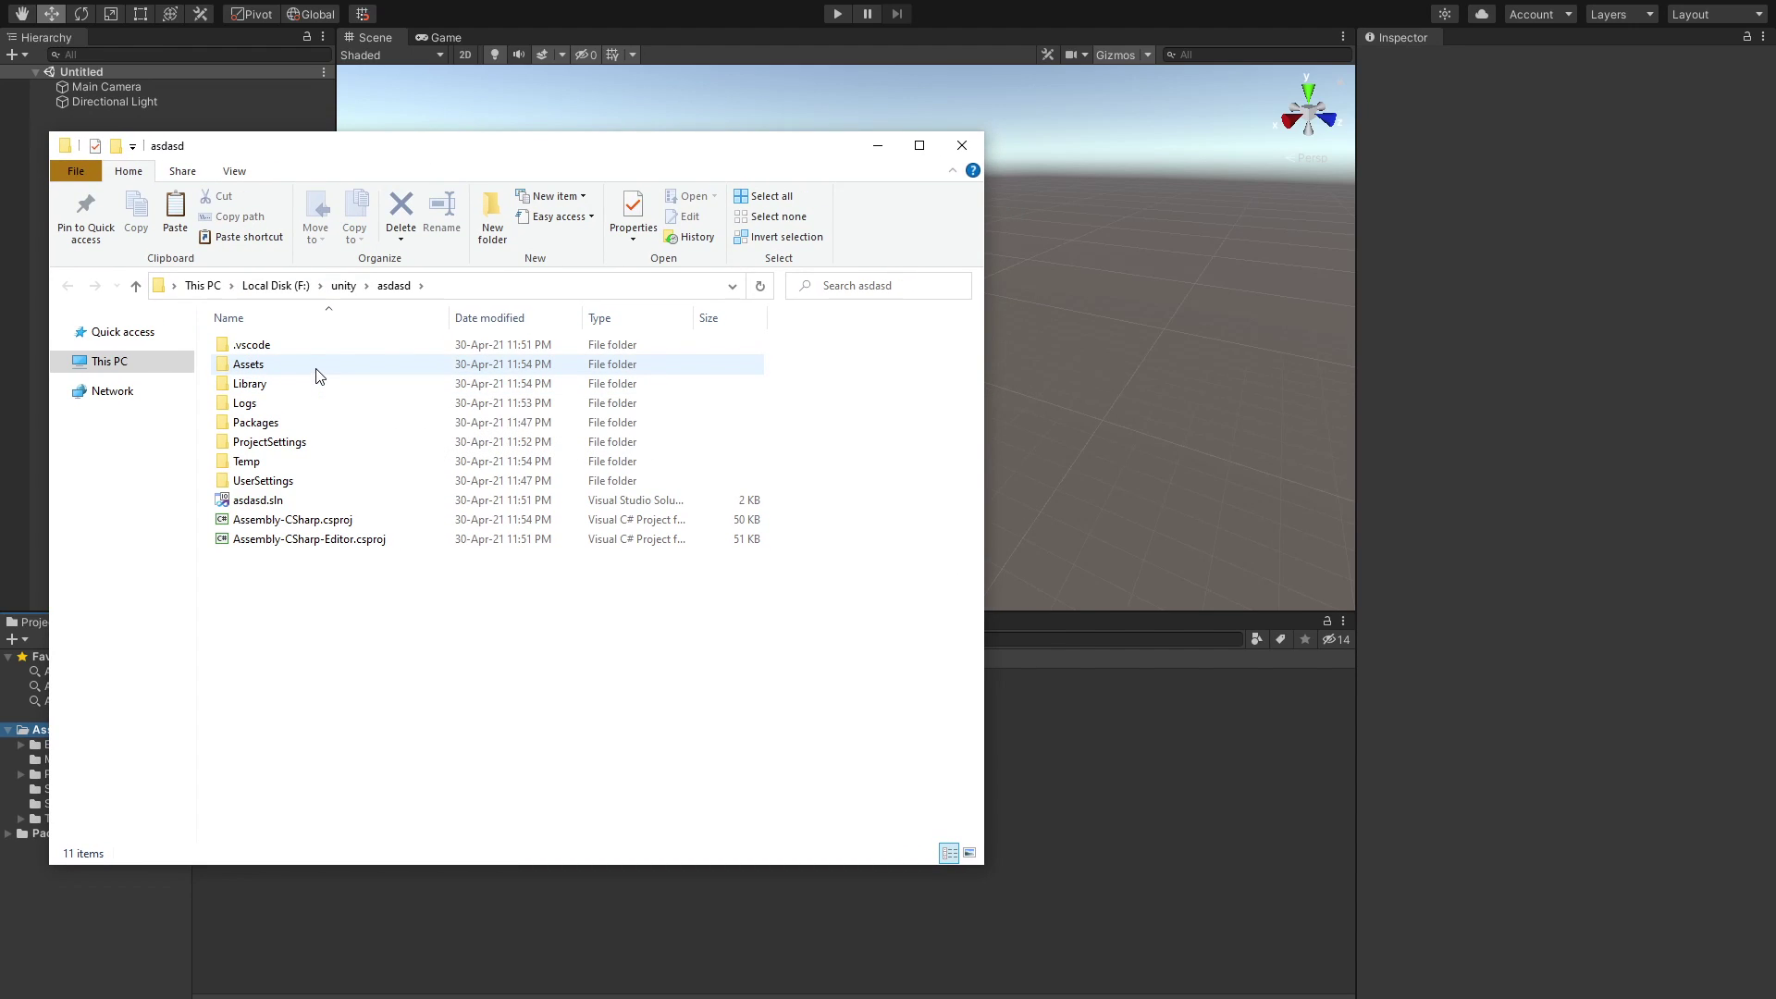
double_click(260, 370)
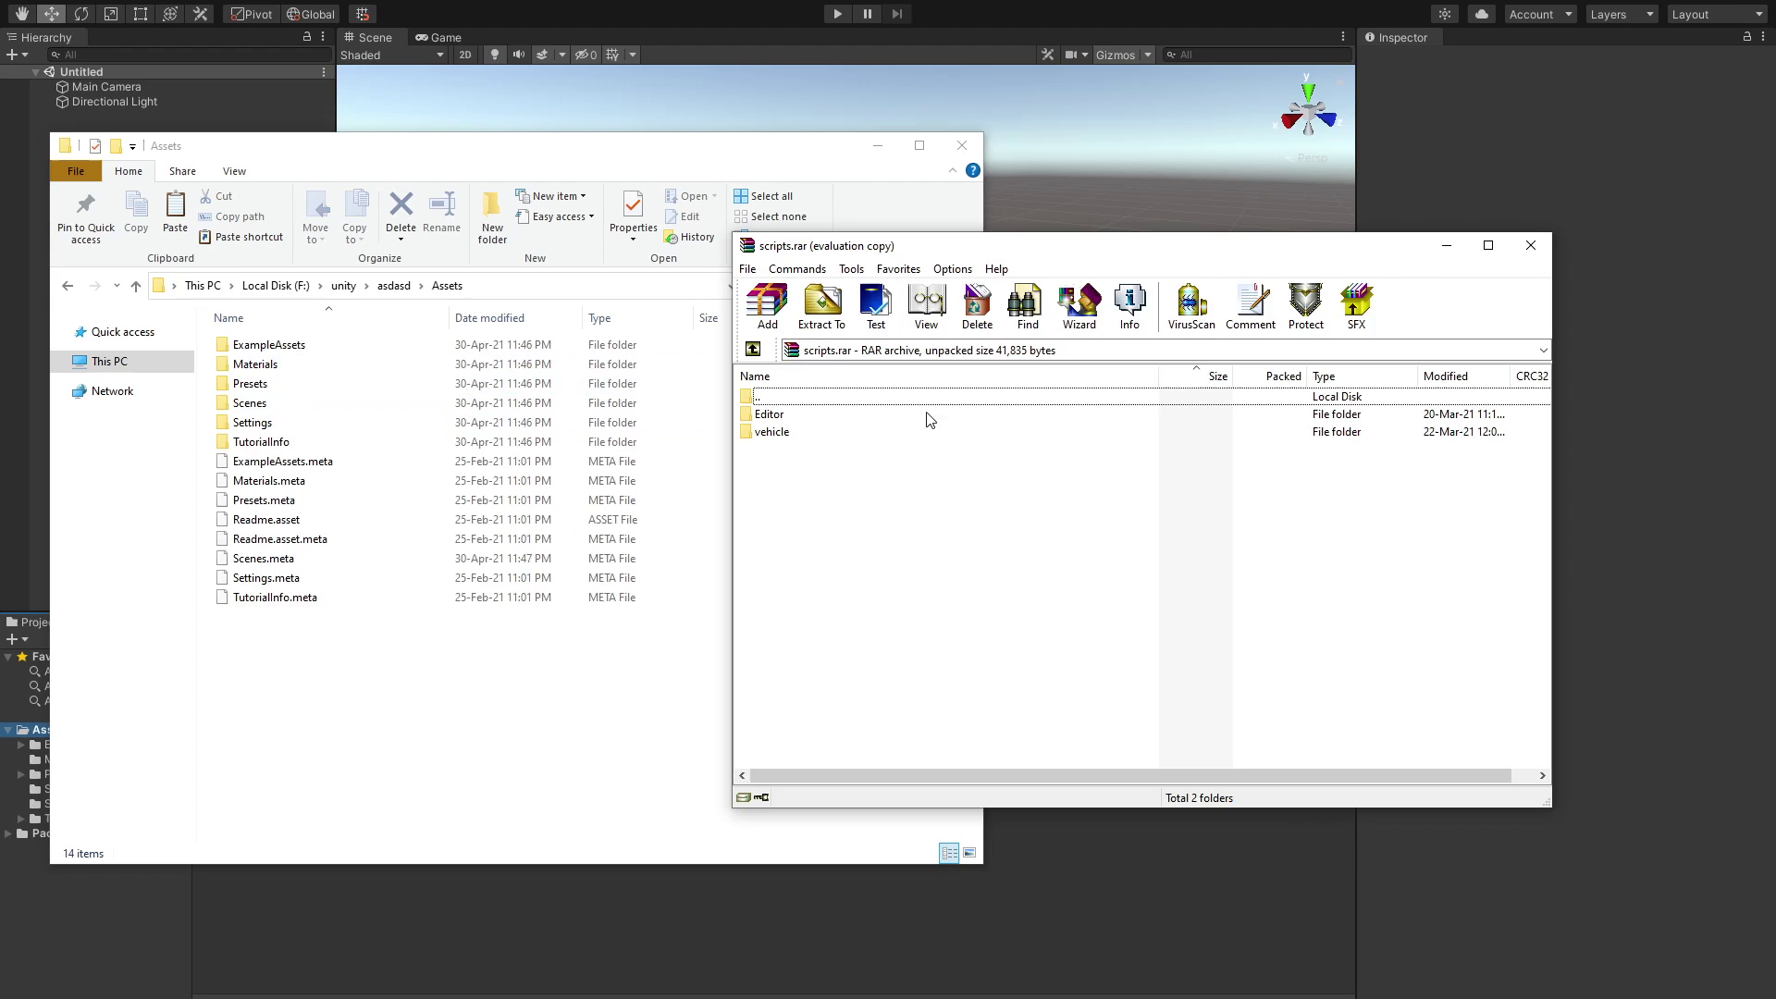
drag(807, 432, 412, 666)
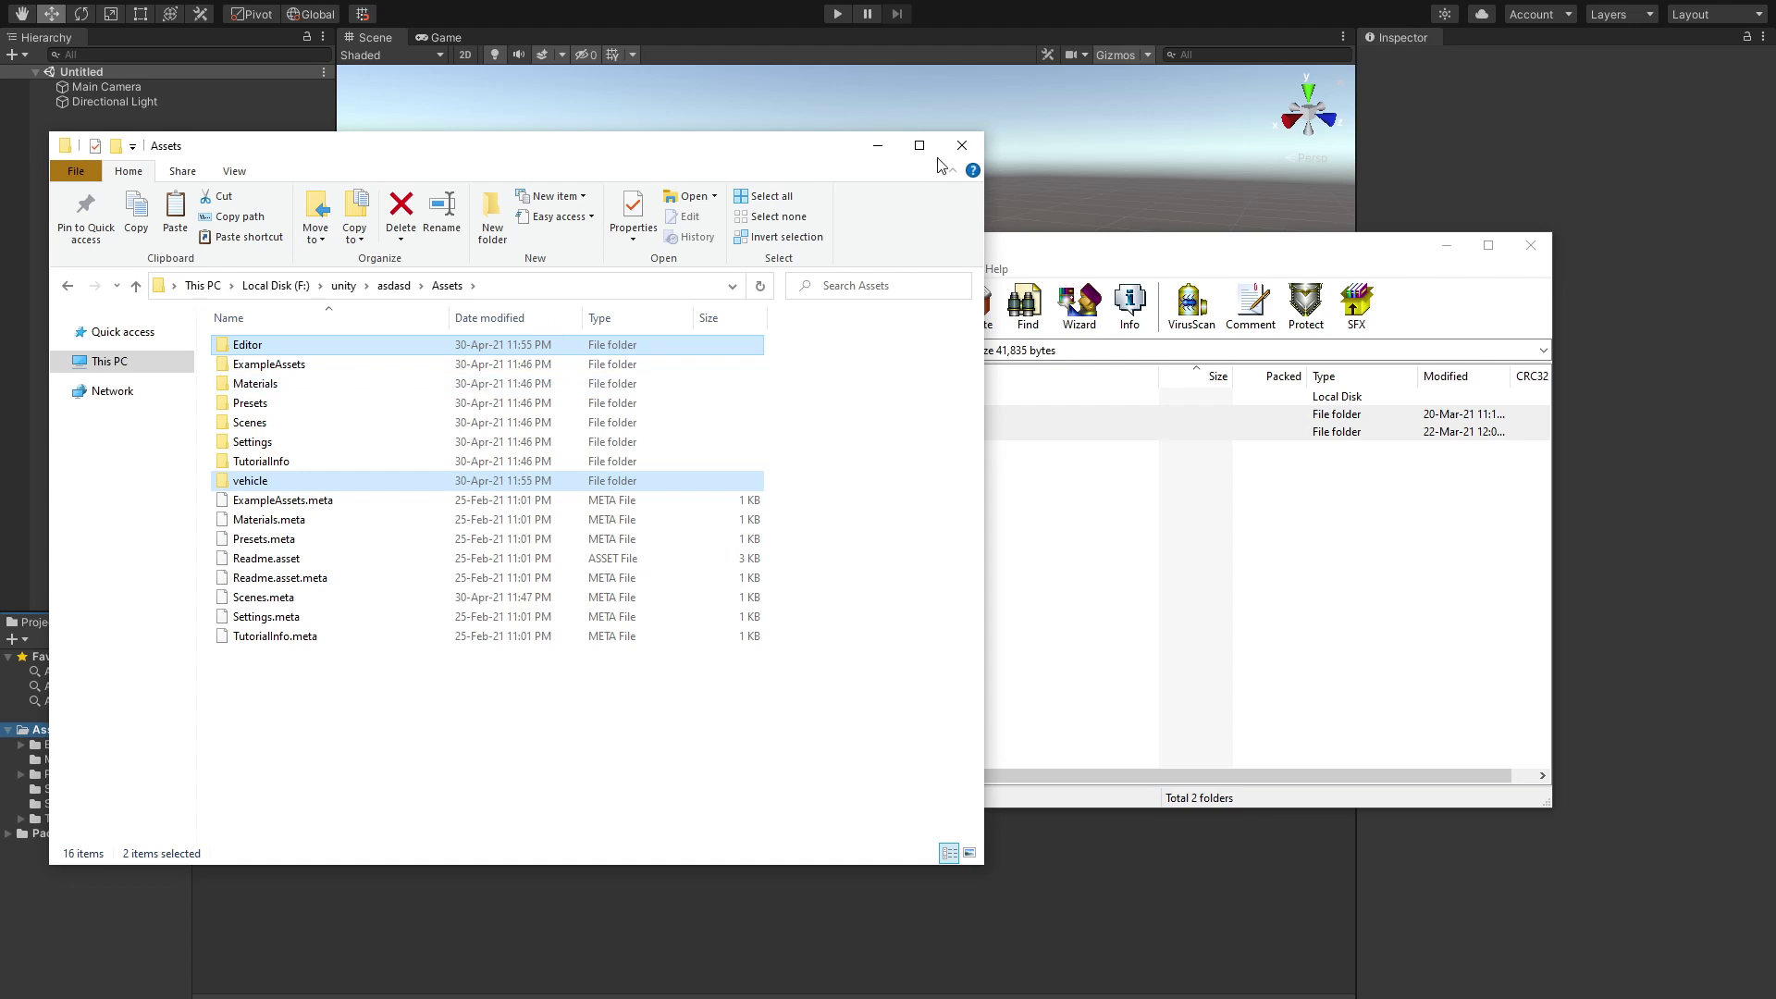
click(962, 145)
Close WinRAR and confirm the vehicle folder's five scripts compiled without Console errors
click(1531, 245)
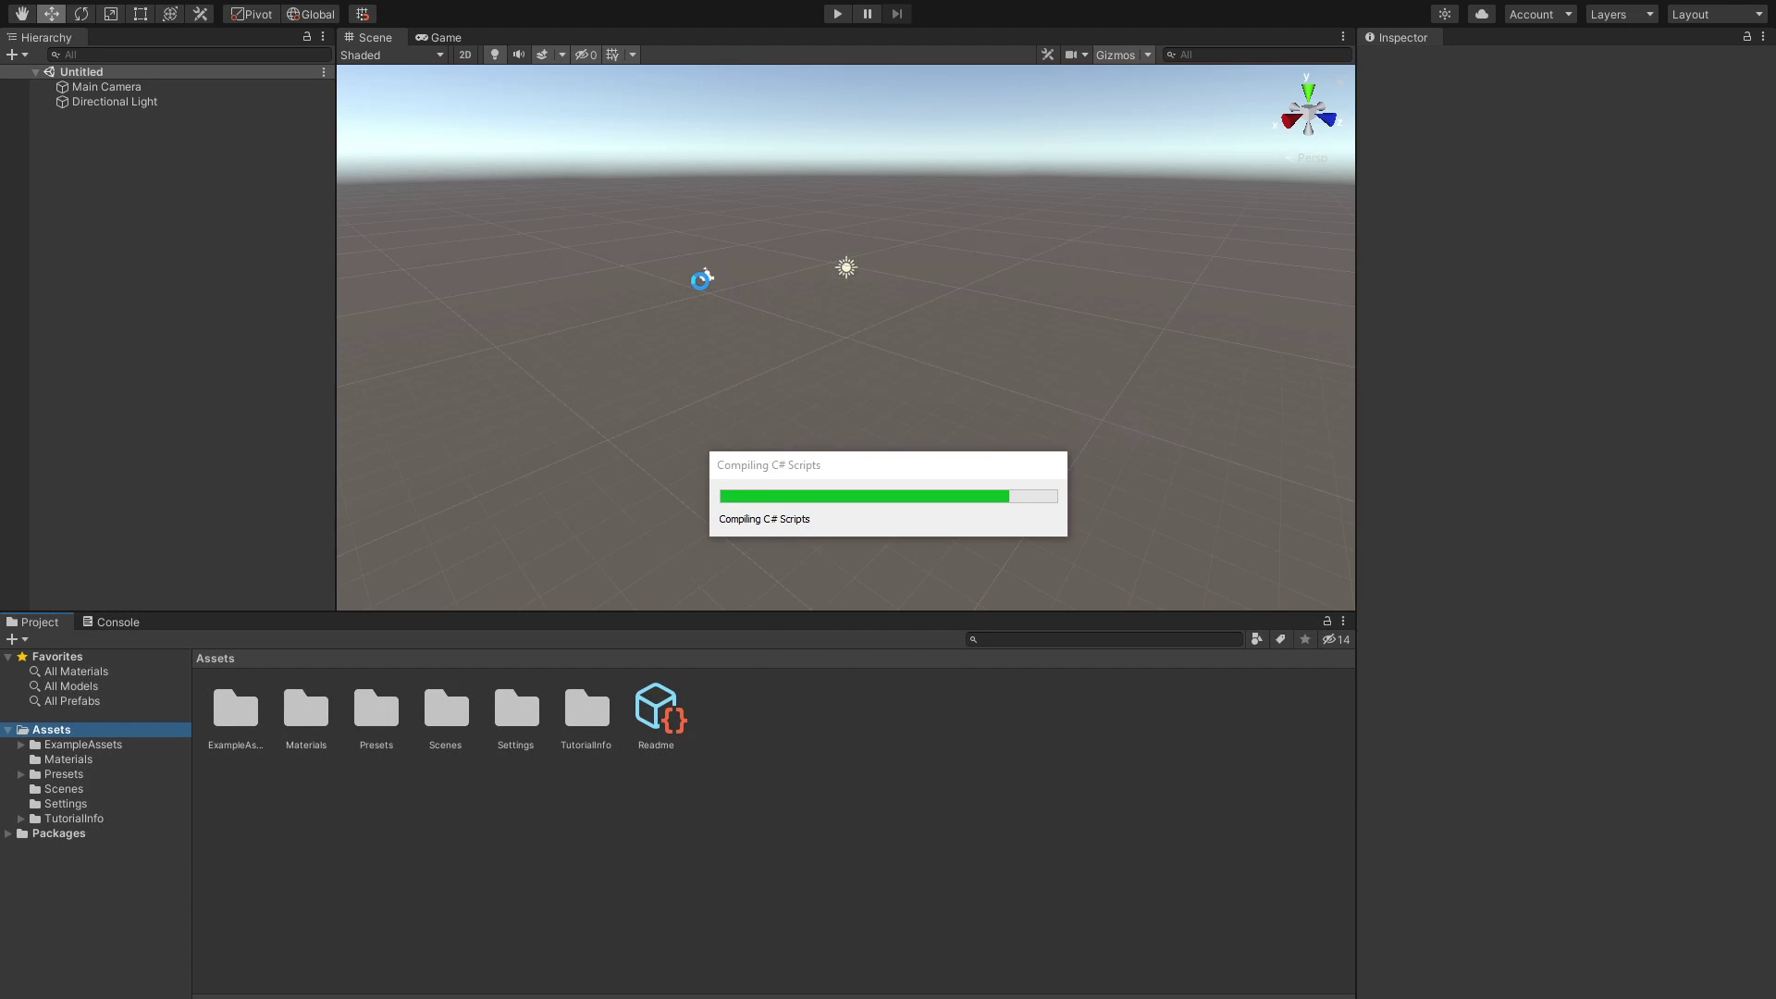
click(63, 848)
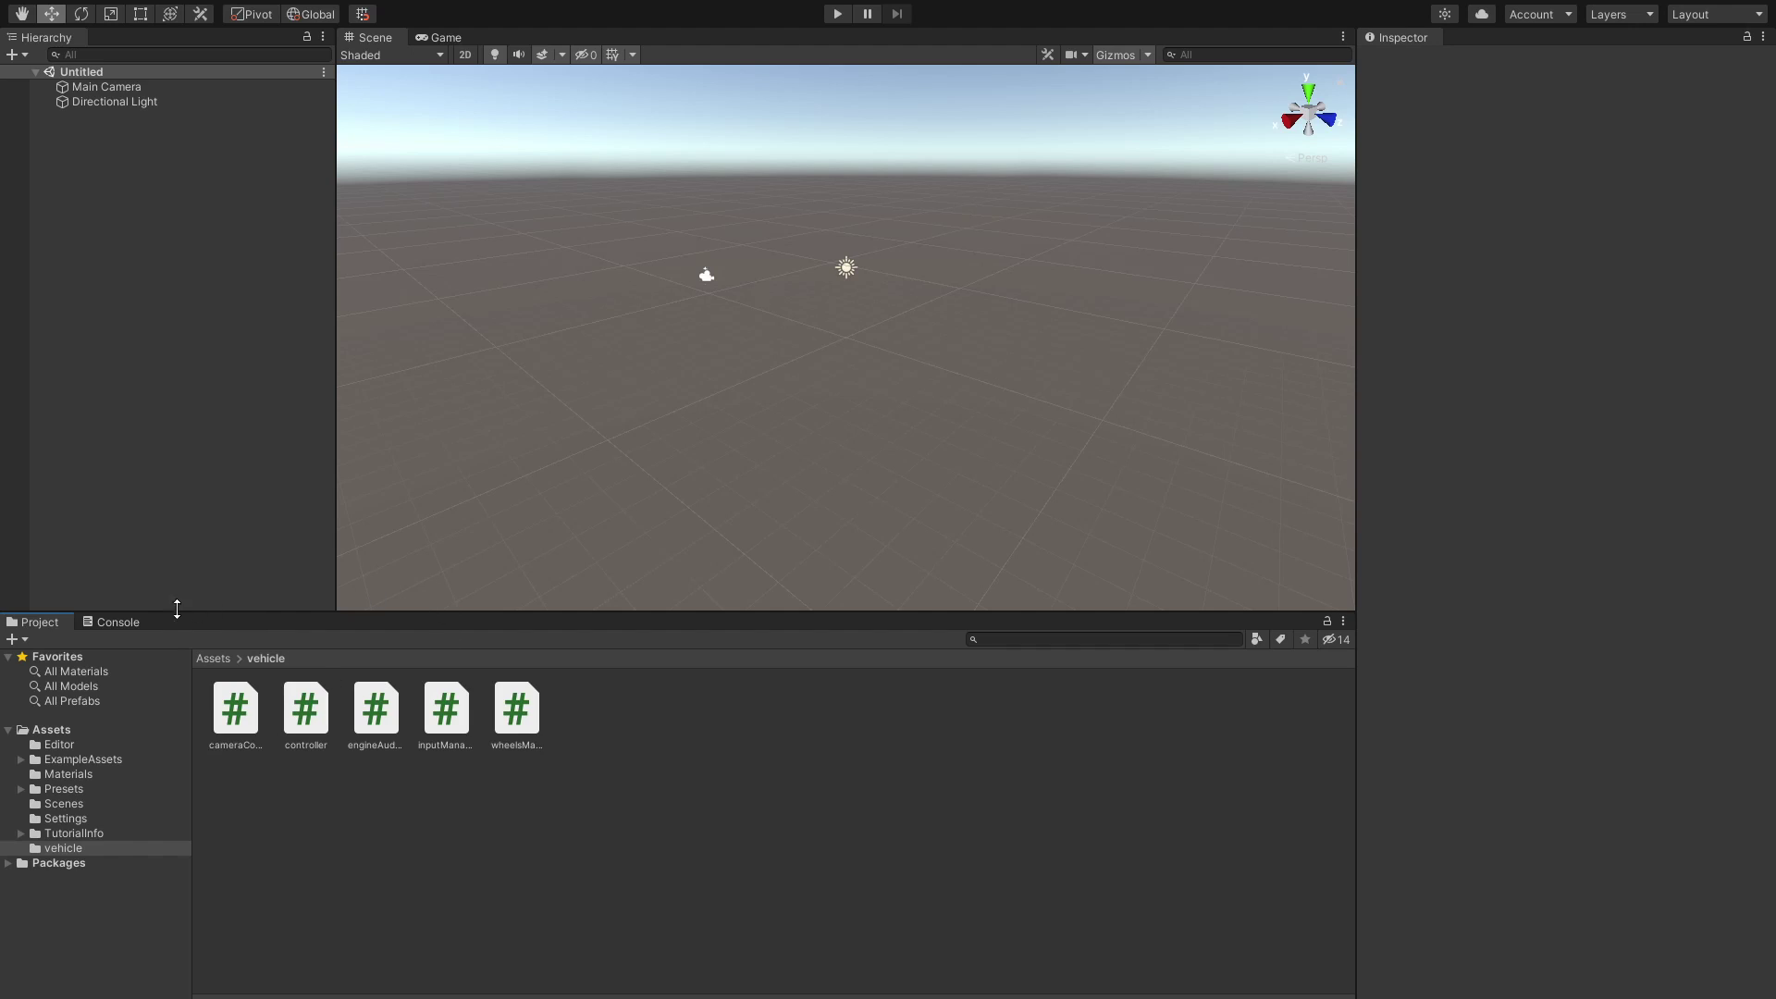
key(ctrl+shift+c)
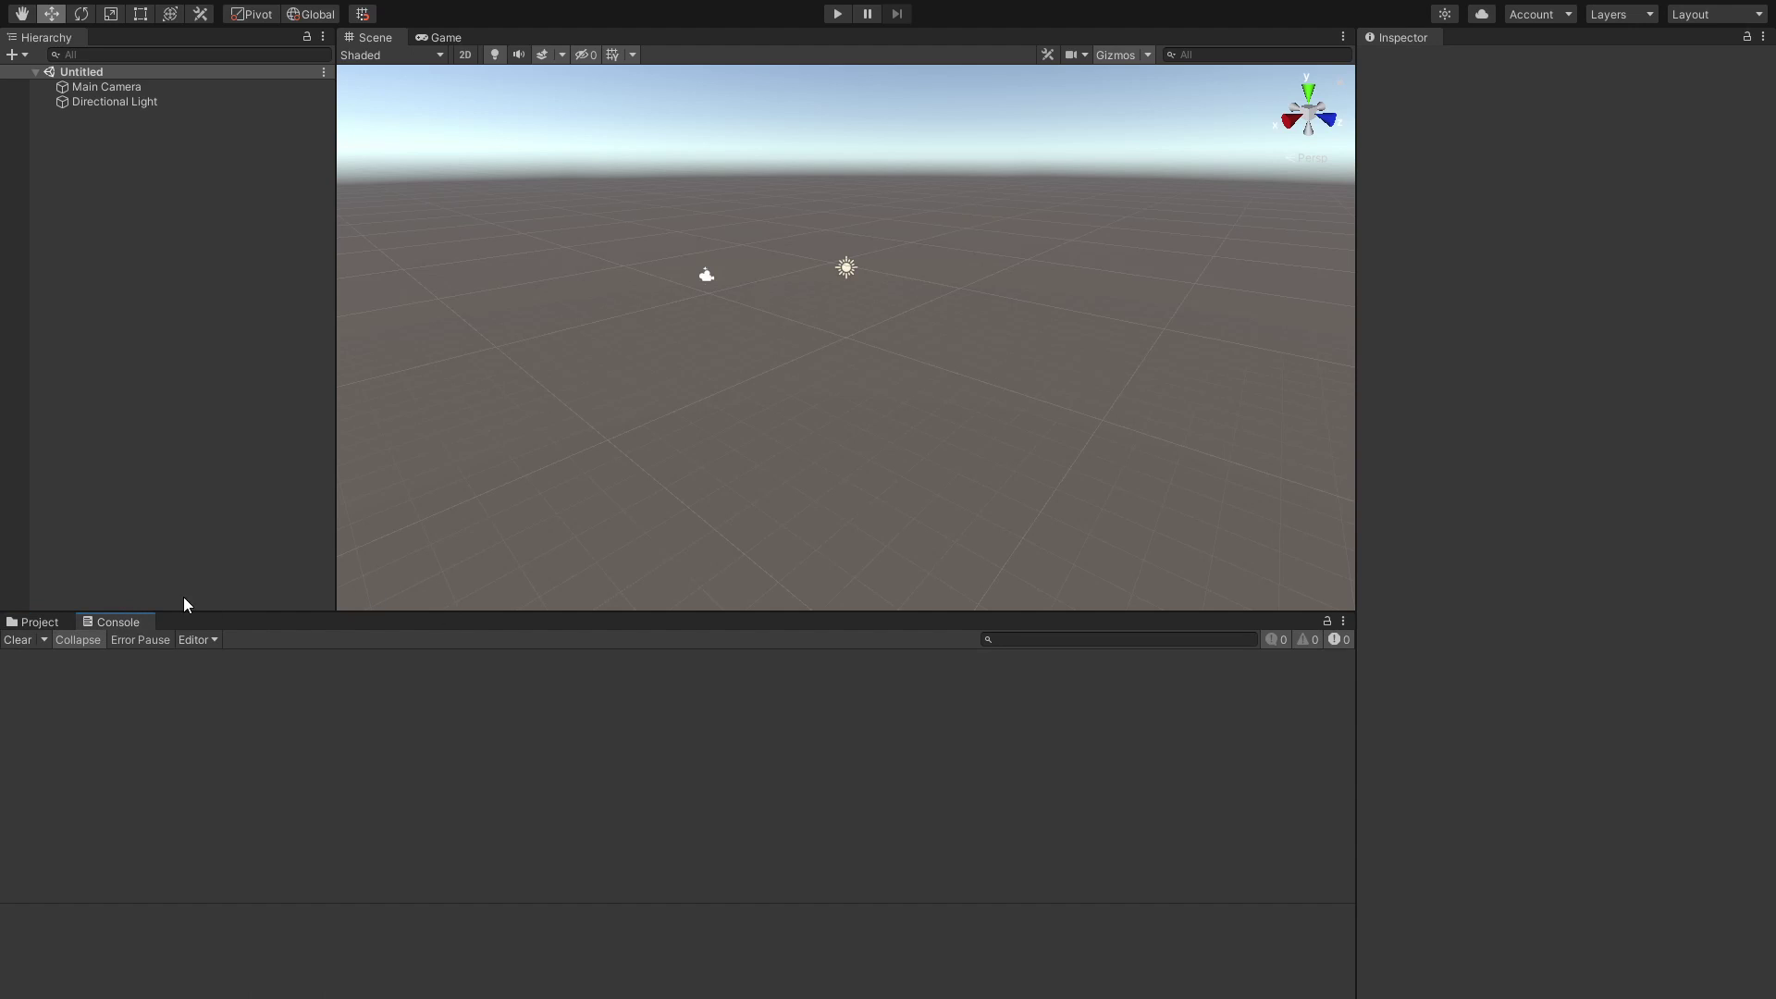
click(435, 37)
click(375, 37)
click(53, 622)
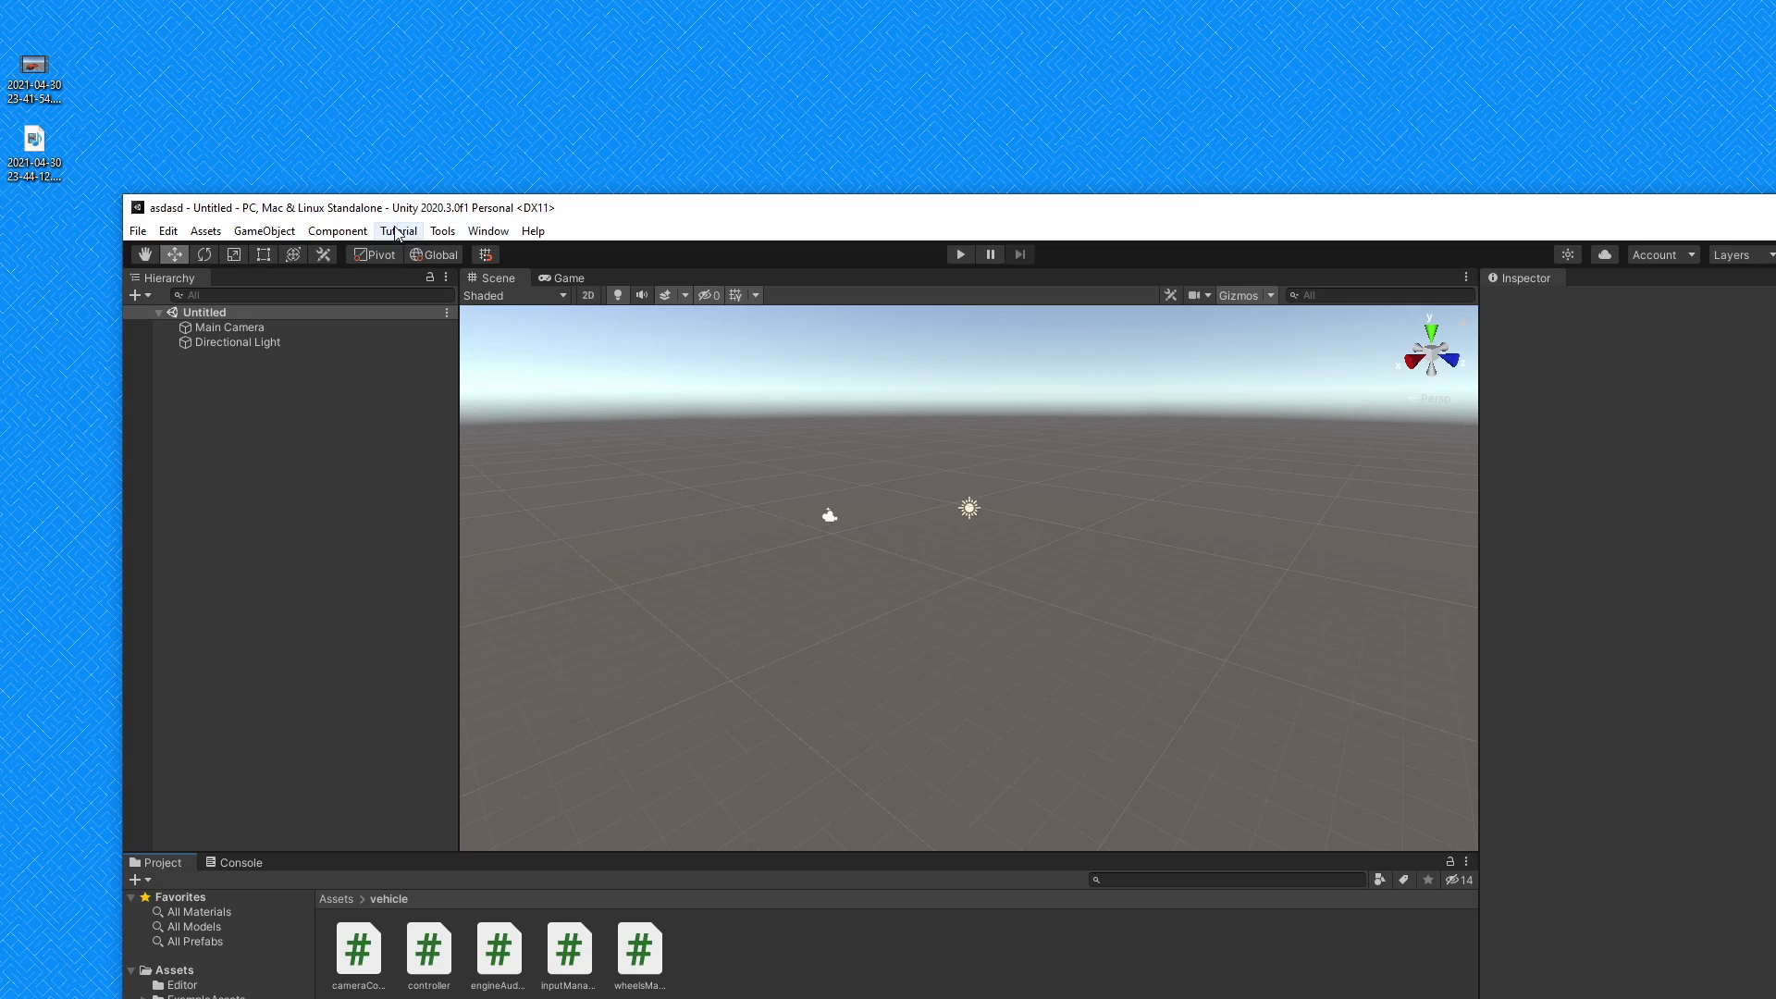
Dock the vehicleManager window beside the scene and expand its Wheel References list
click(443, 233)
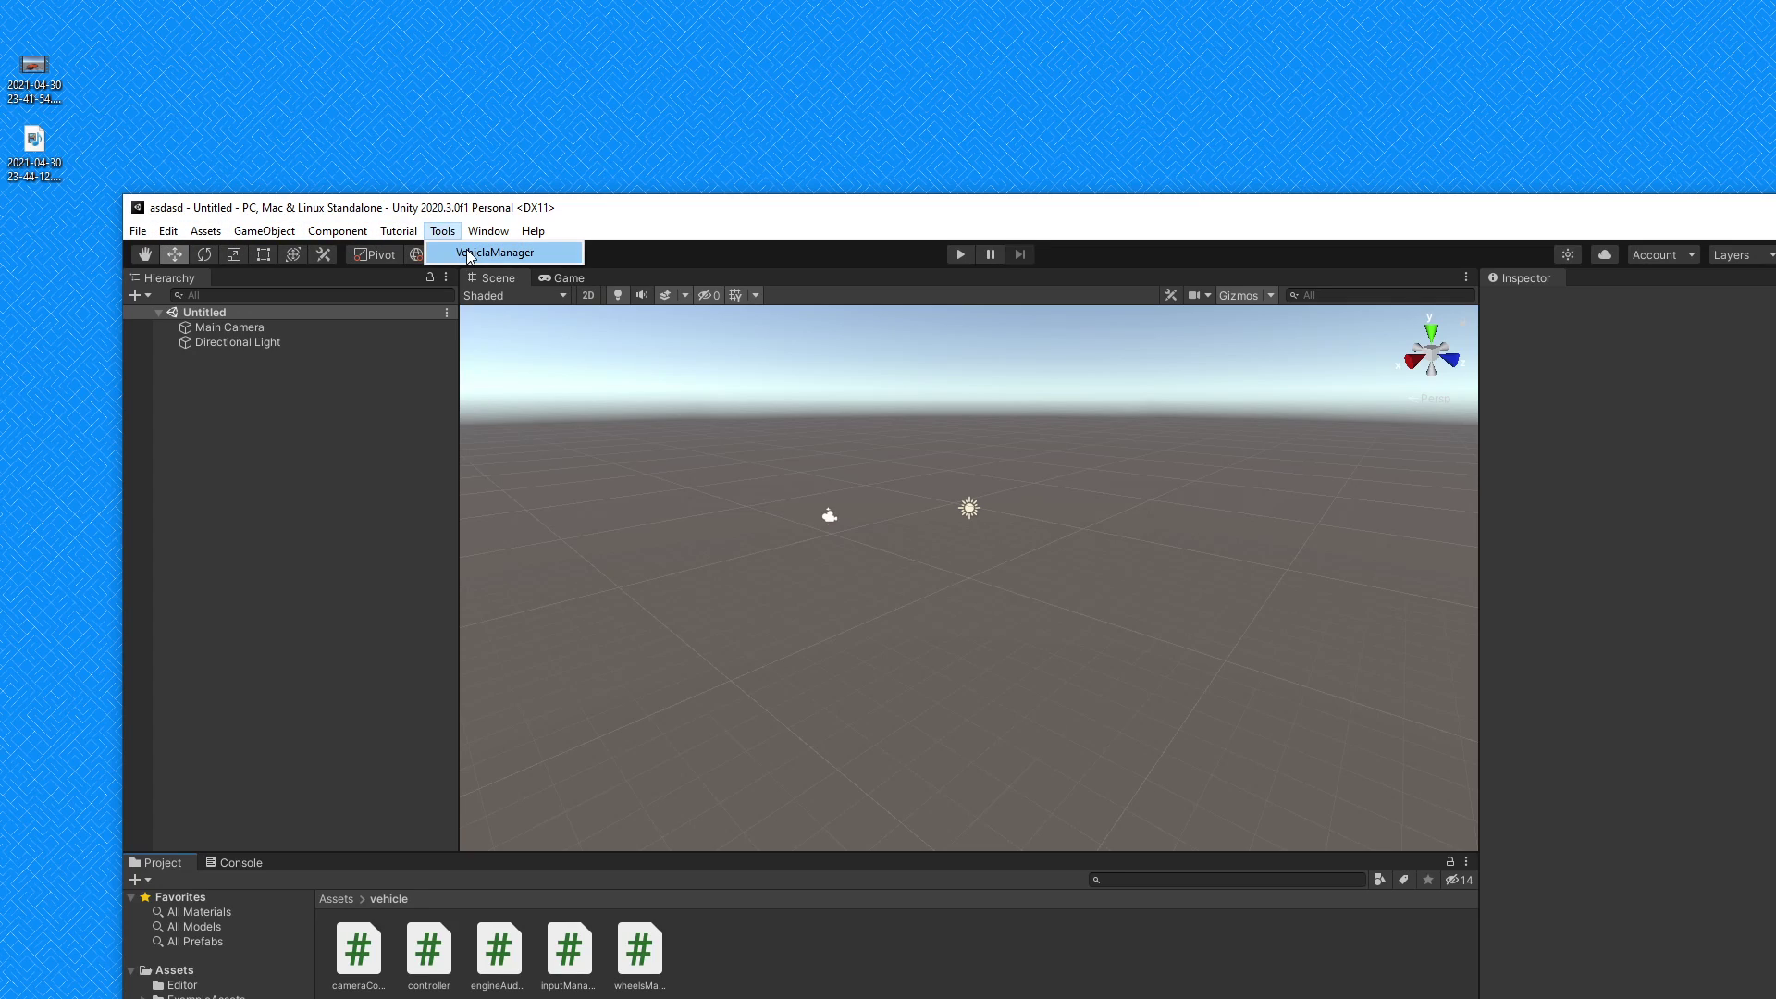
click(470, 252)
drag(523, 135, 587, 371)
click(736, 380)
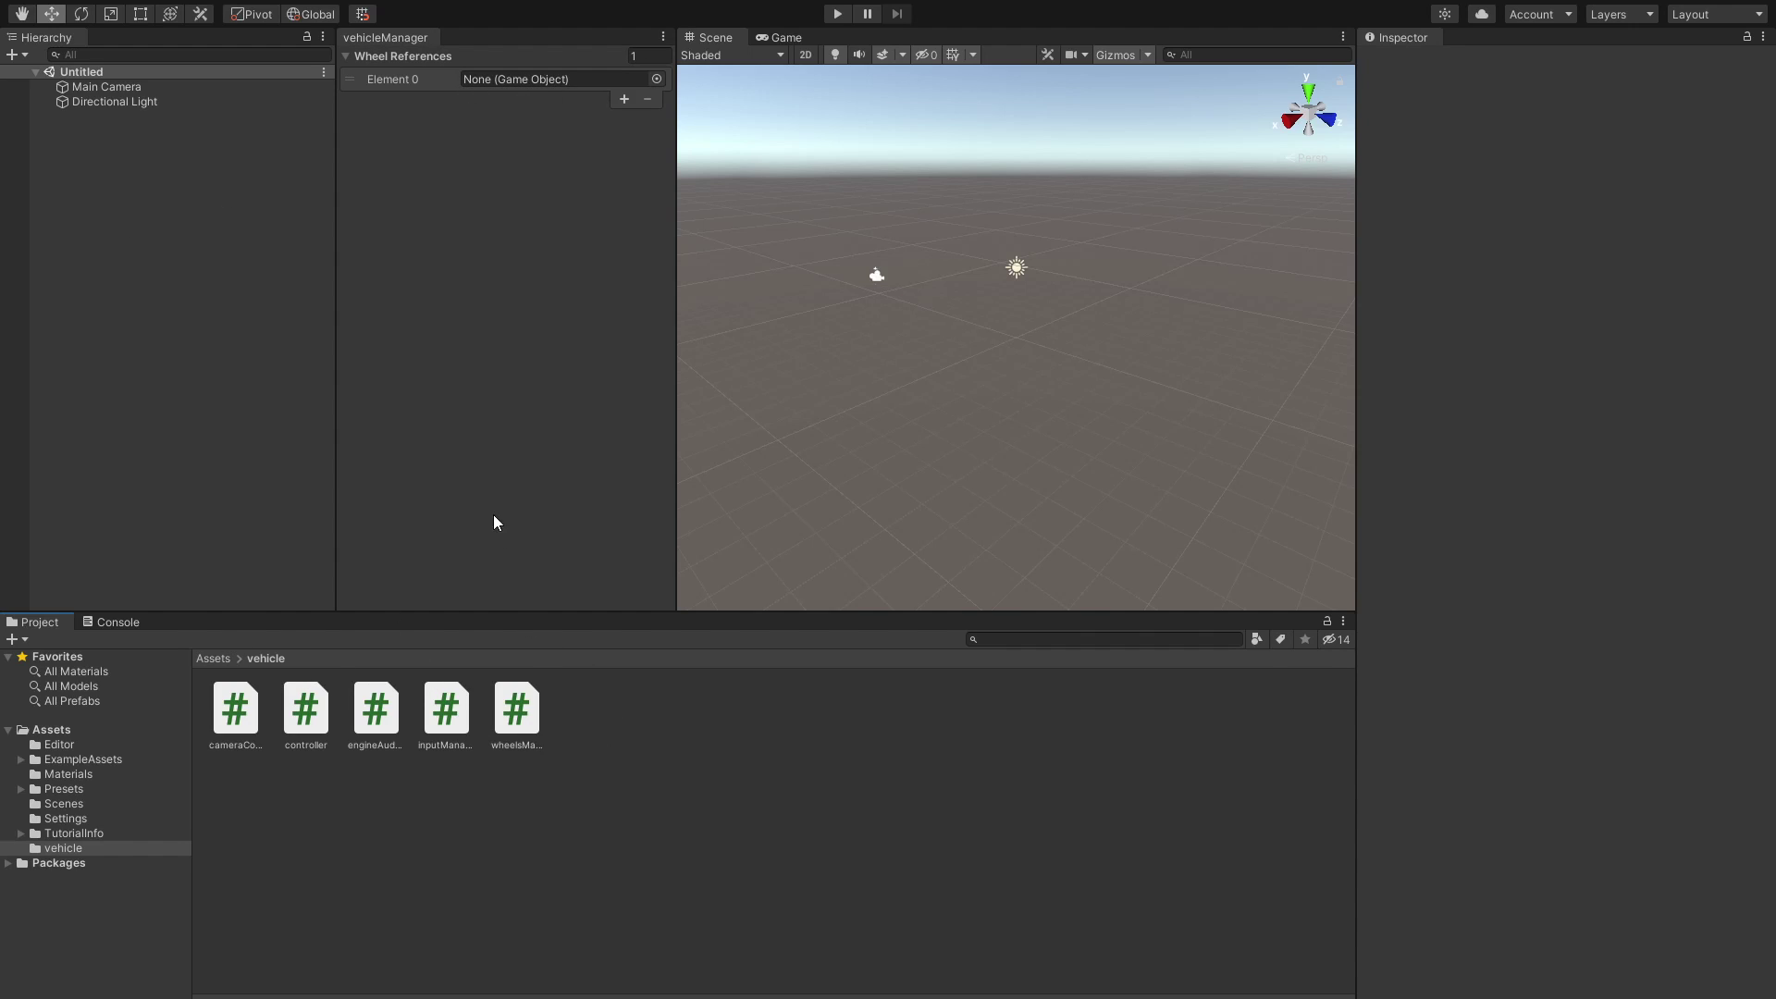
Drag the 'untitled' jesko car model from the Project window into the scene
alt+drag(1052, 363, 1023, 248)
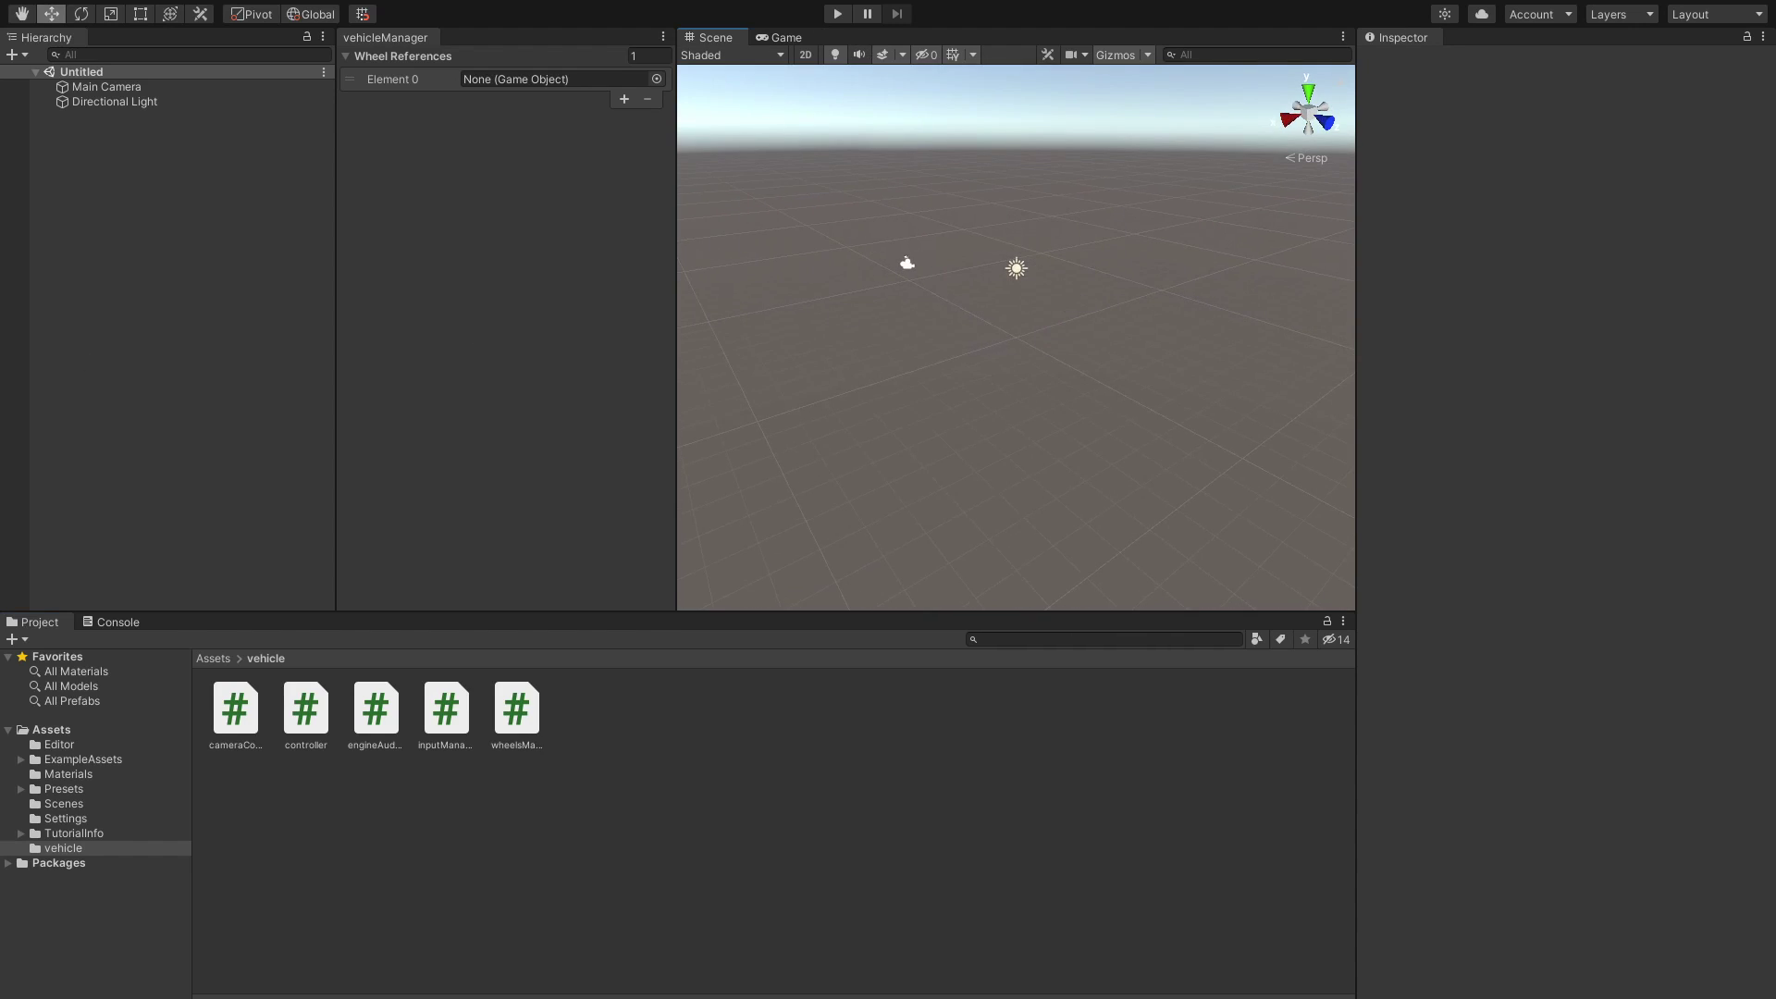
drag(245, 977, 231, 407)
alt+drag(1156, 388, 916, 433)
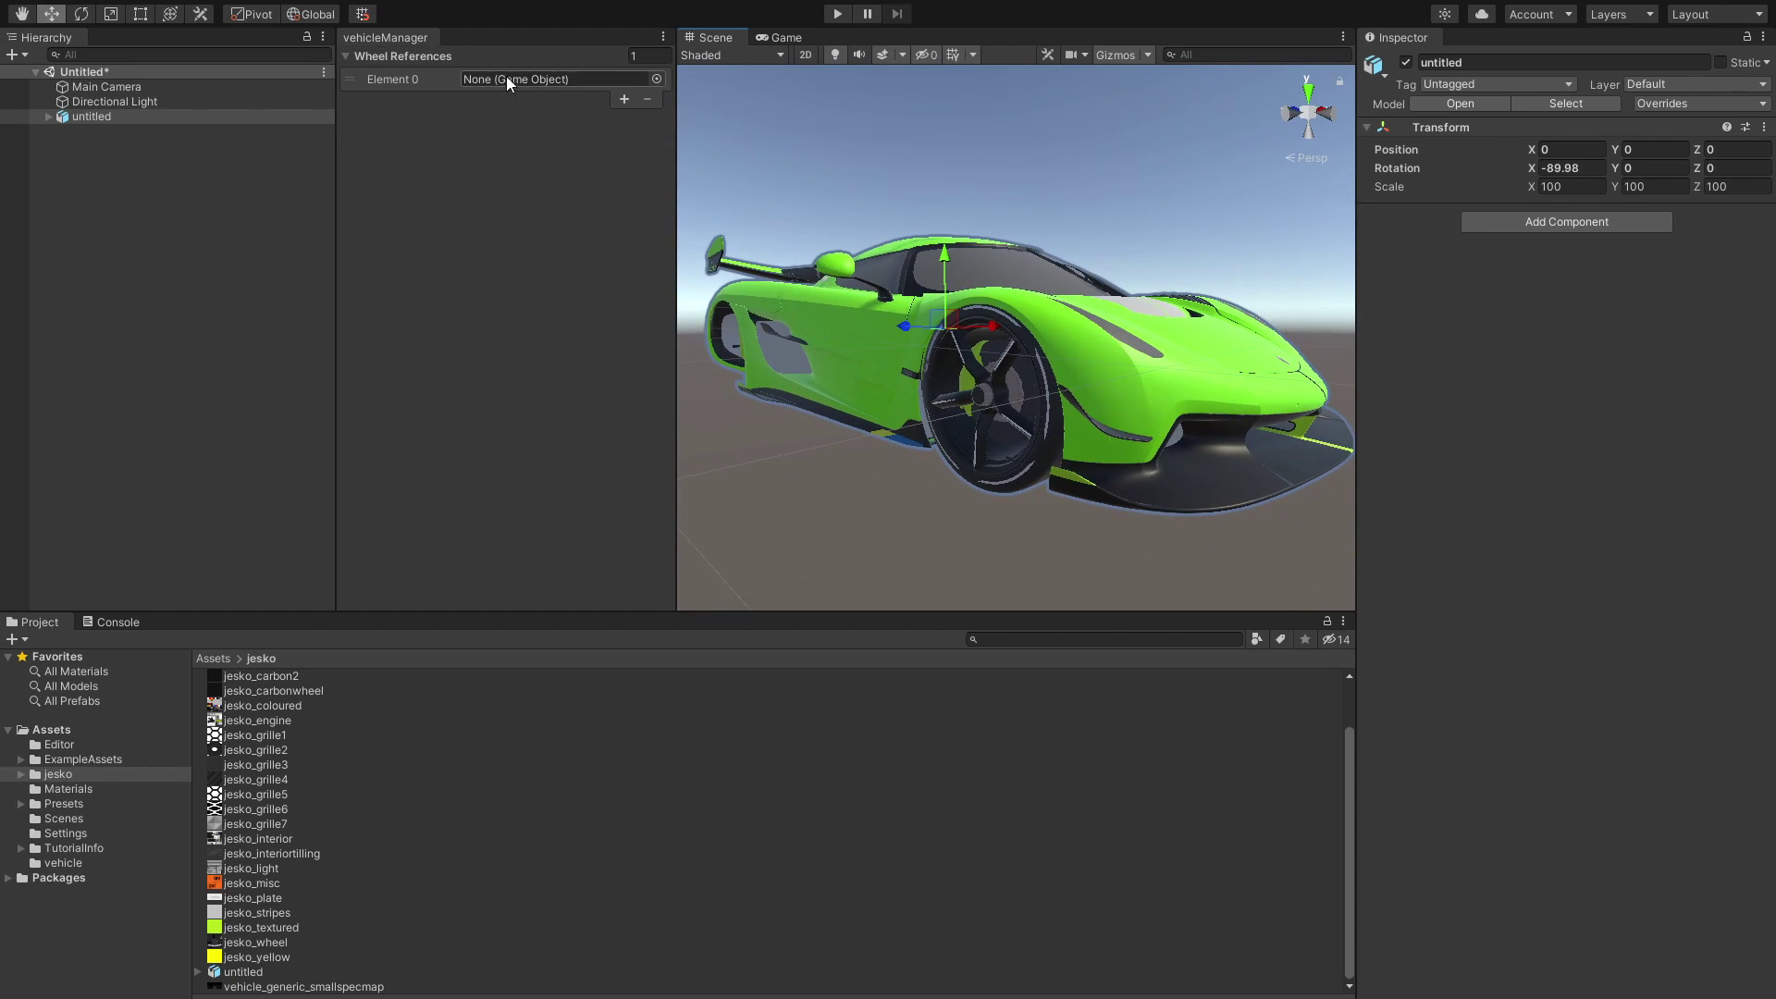
click(21, 774)
click(20, 775)
alt+drag(895, 368, 871, 383)
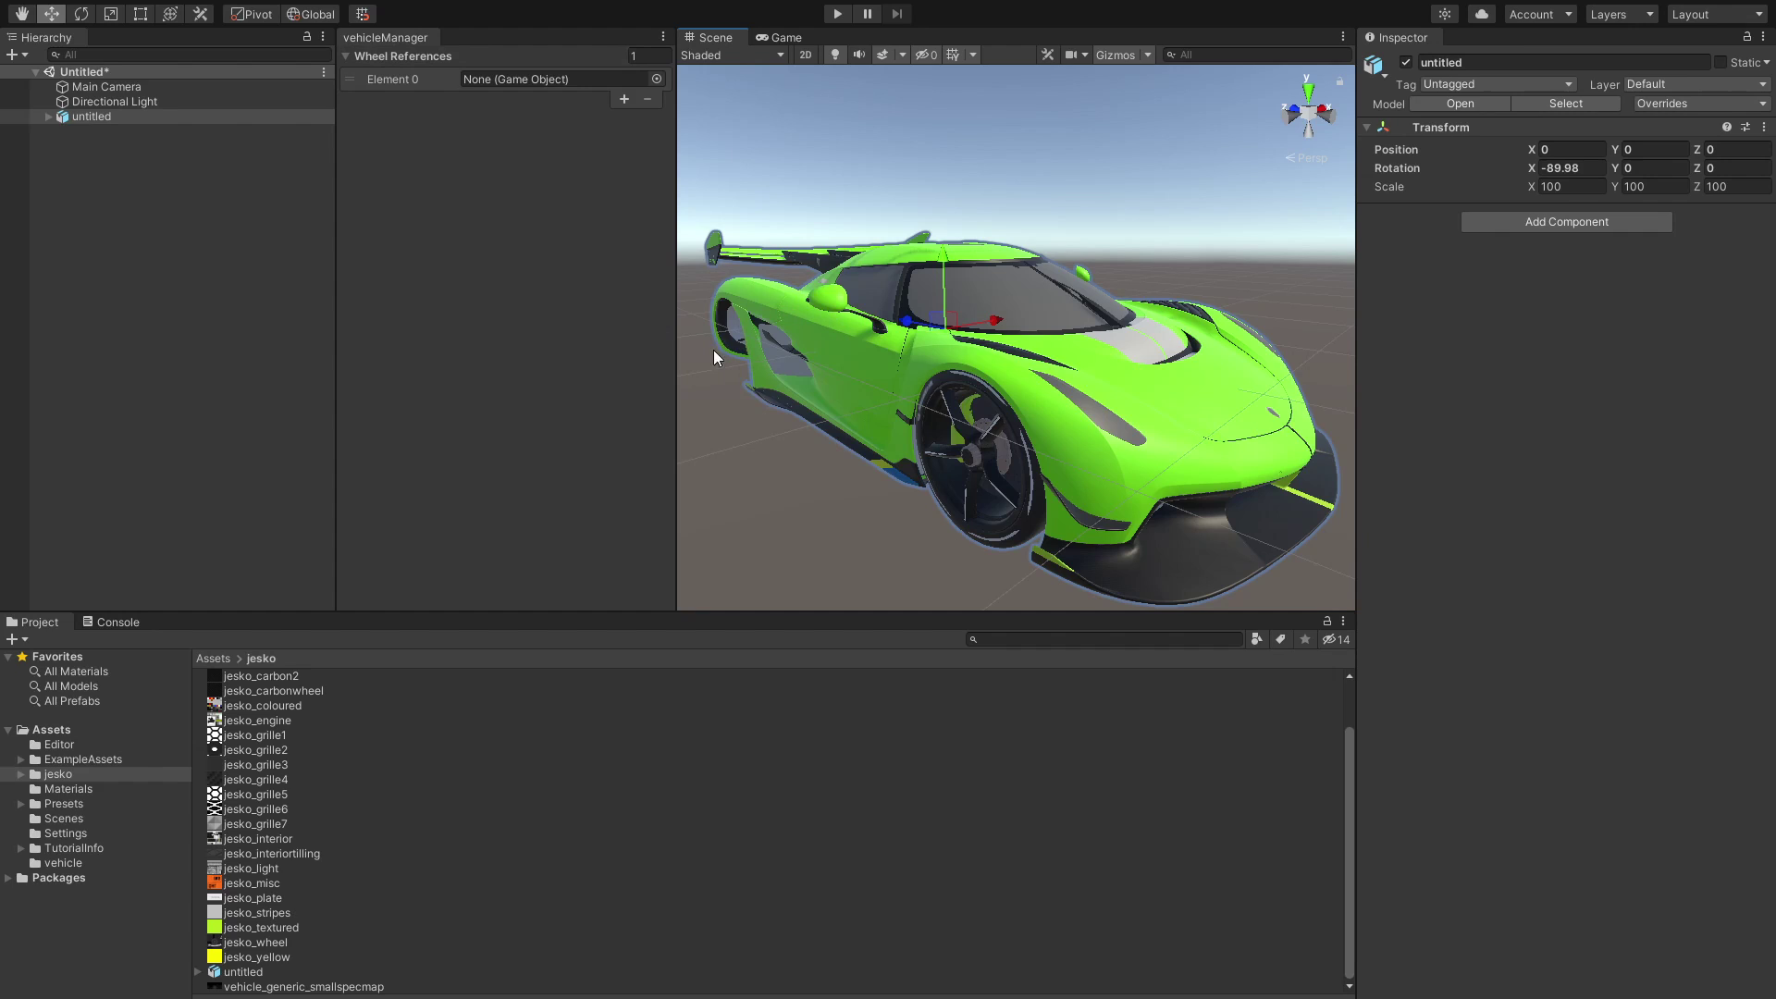
alt+drag(1150, 337, 1027, 439)
Unpack the untitled car model prefab completely
click(983, 438)
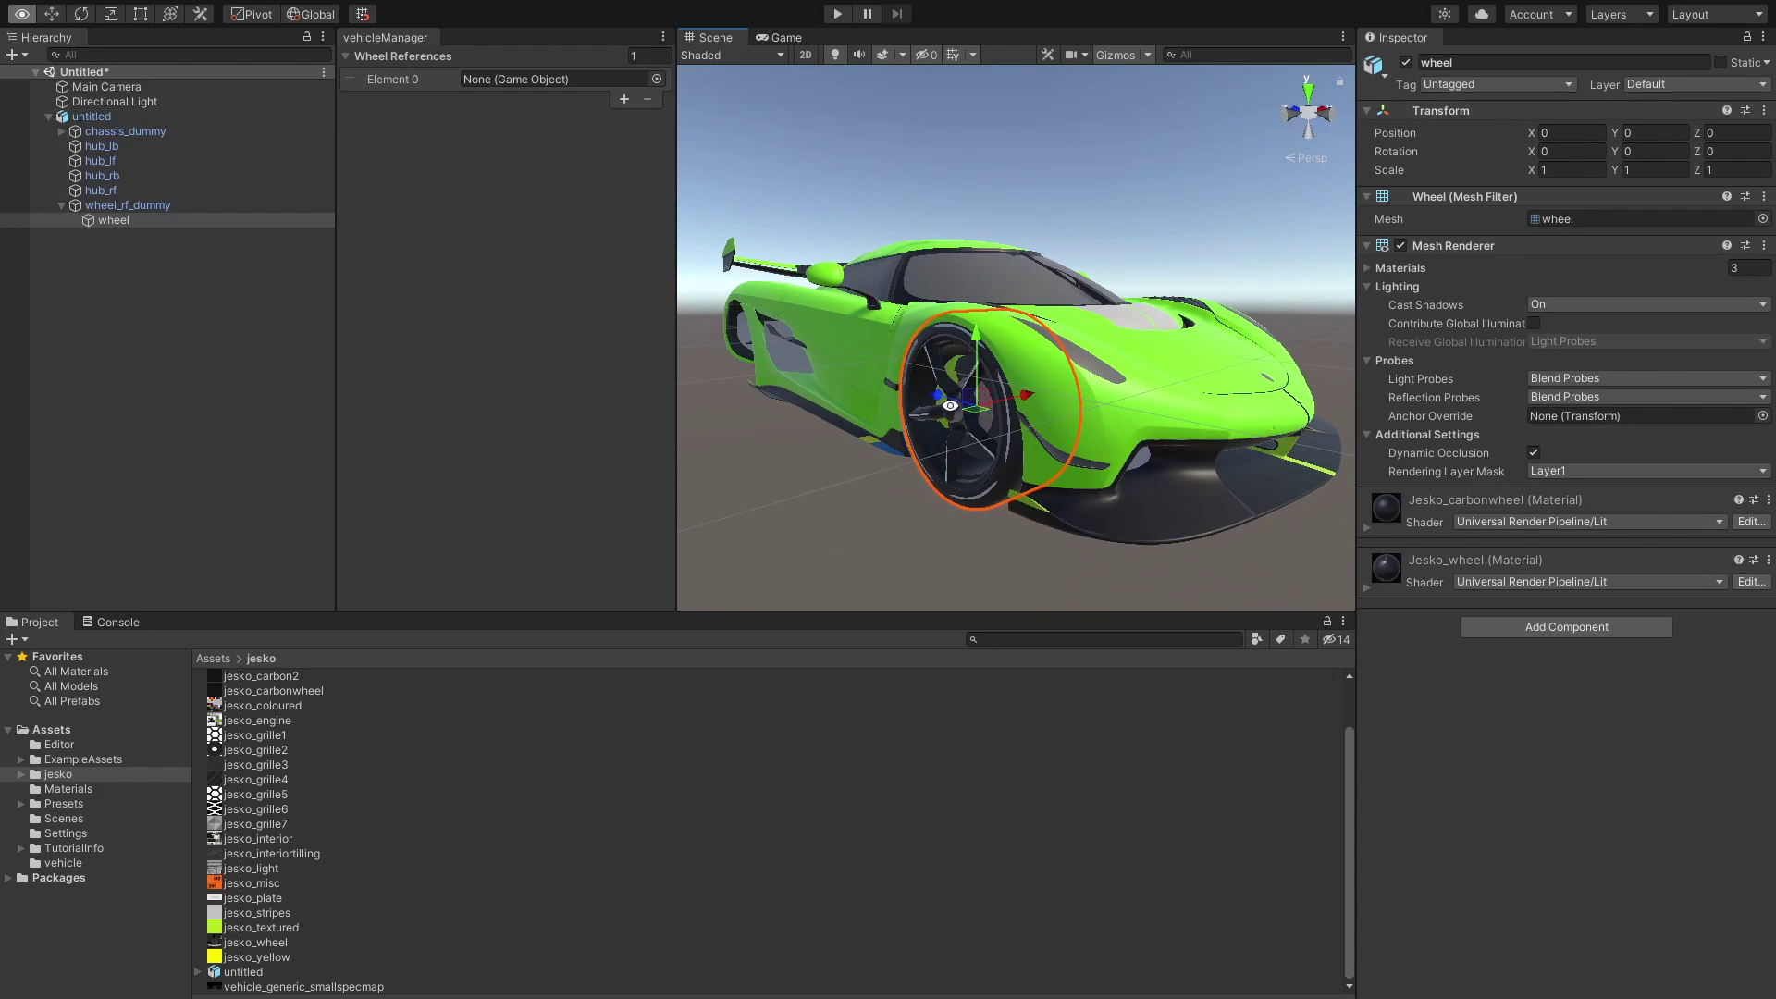
right_click(124, 117)
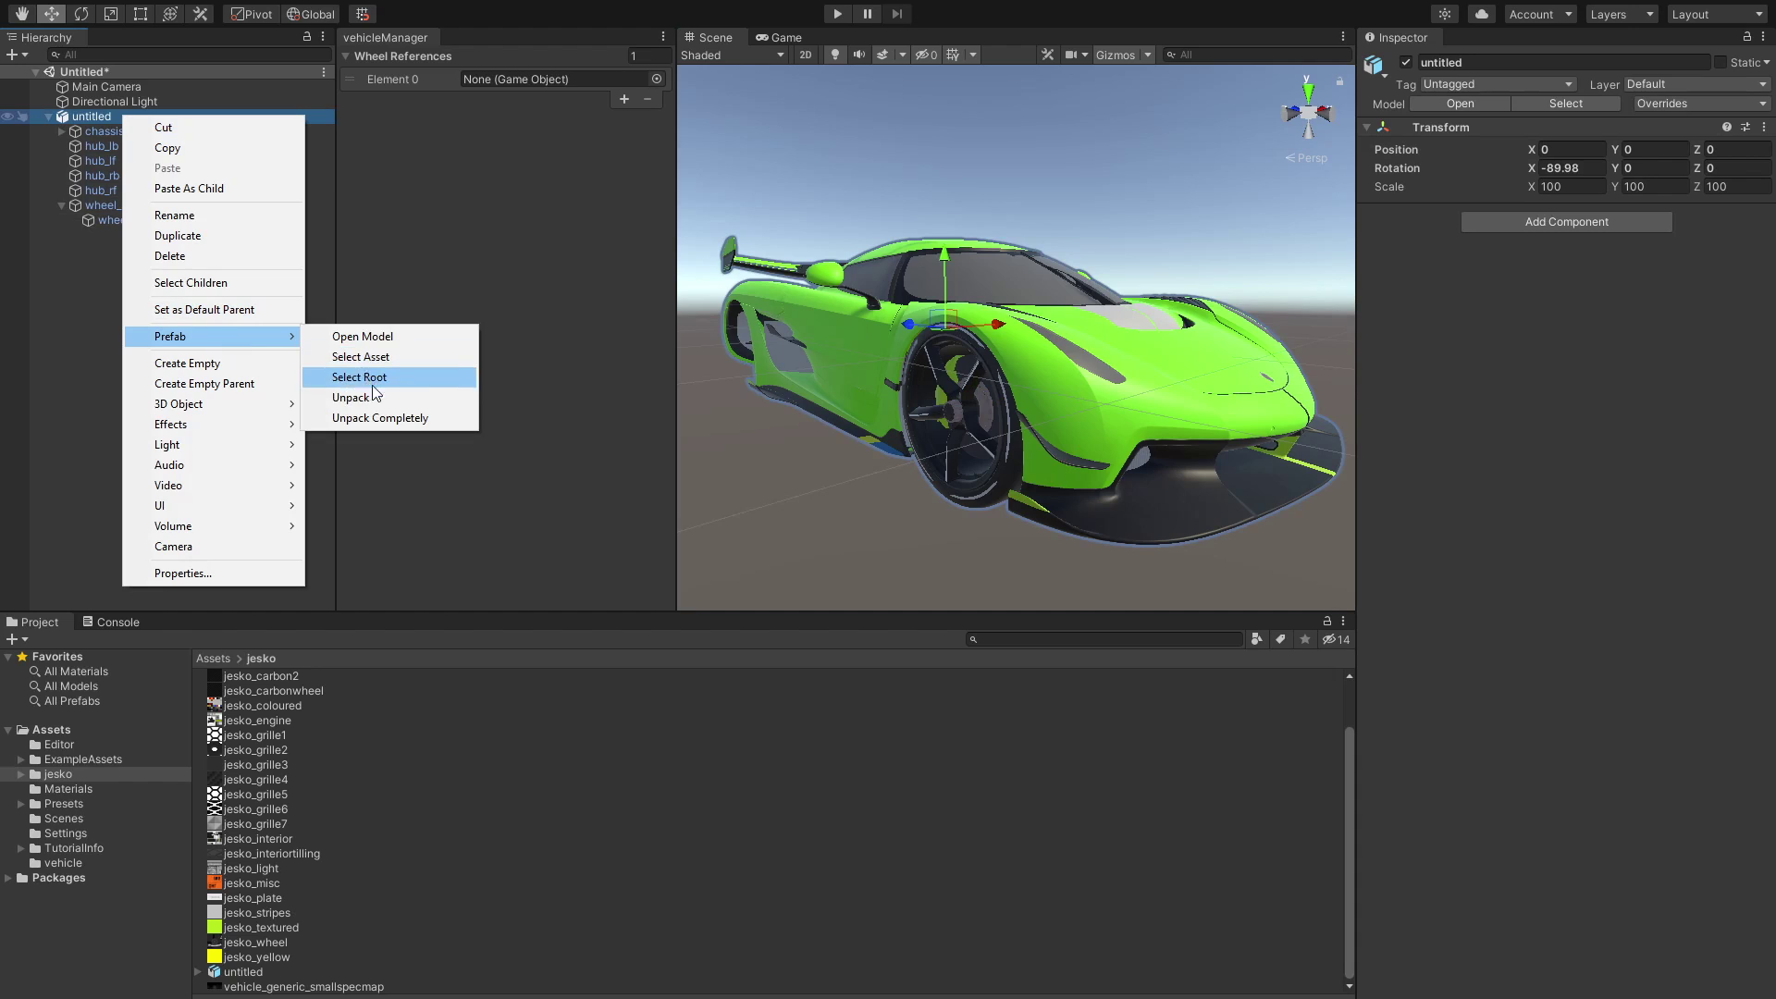
click(398, 401)
click(135, 237)
Move the front wheel to the Hierarchy root and reset its Transform
click(120, 222)
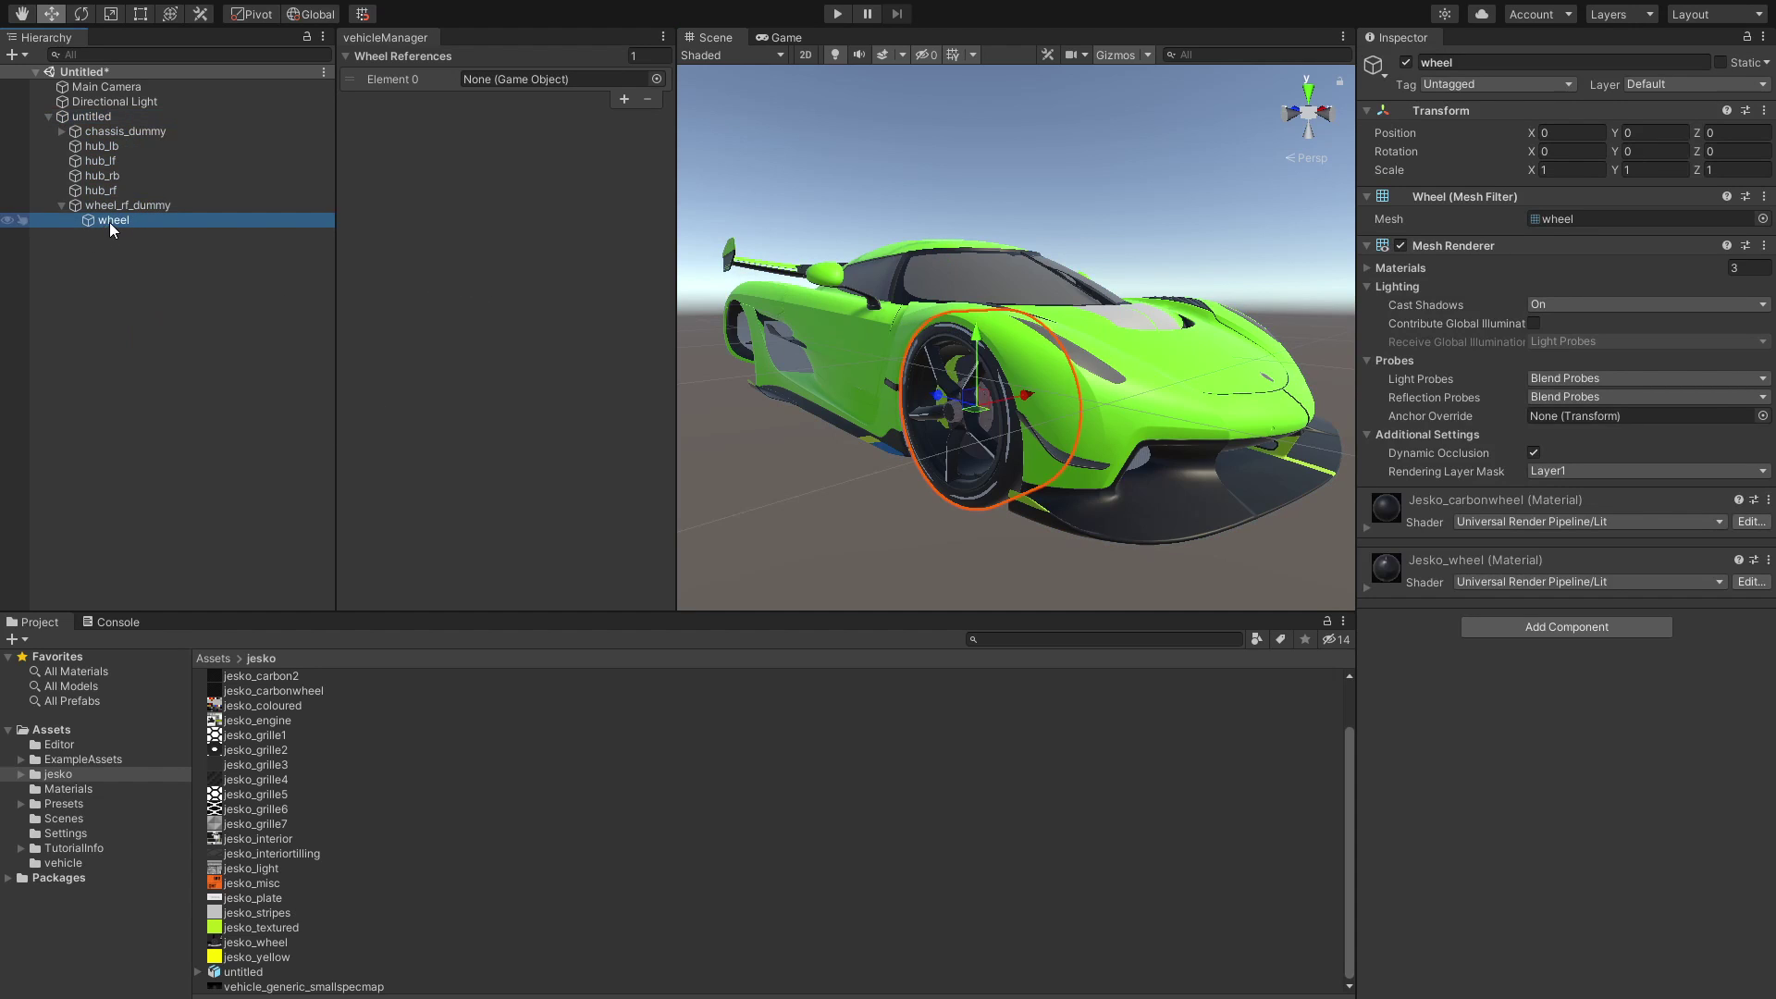
drag(97, 286, 50, 120)
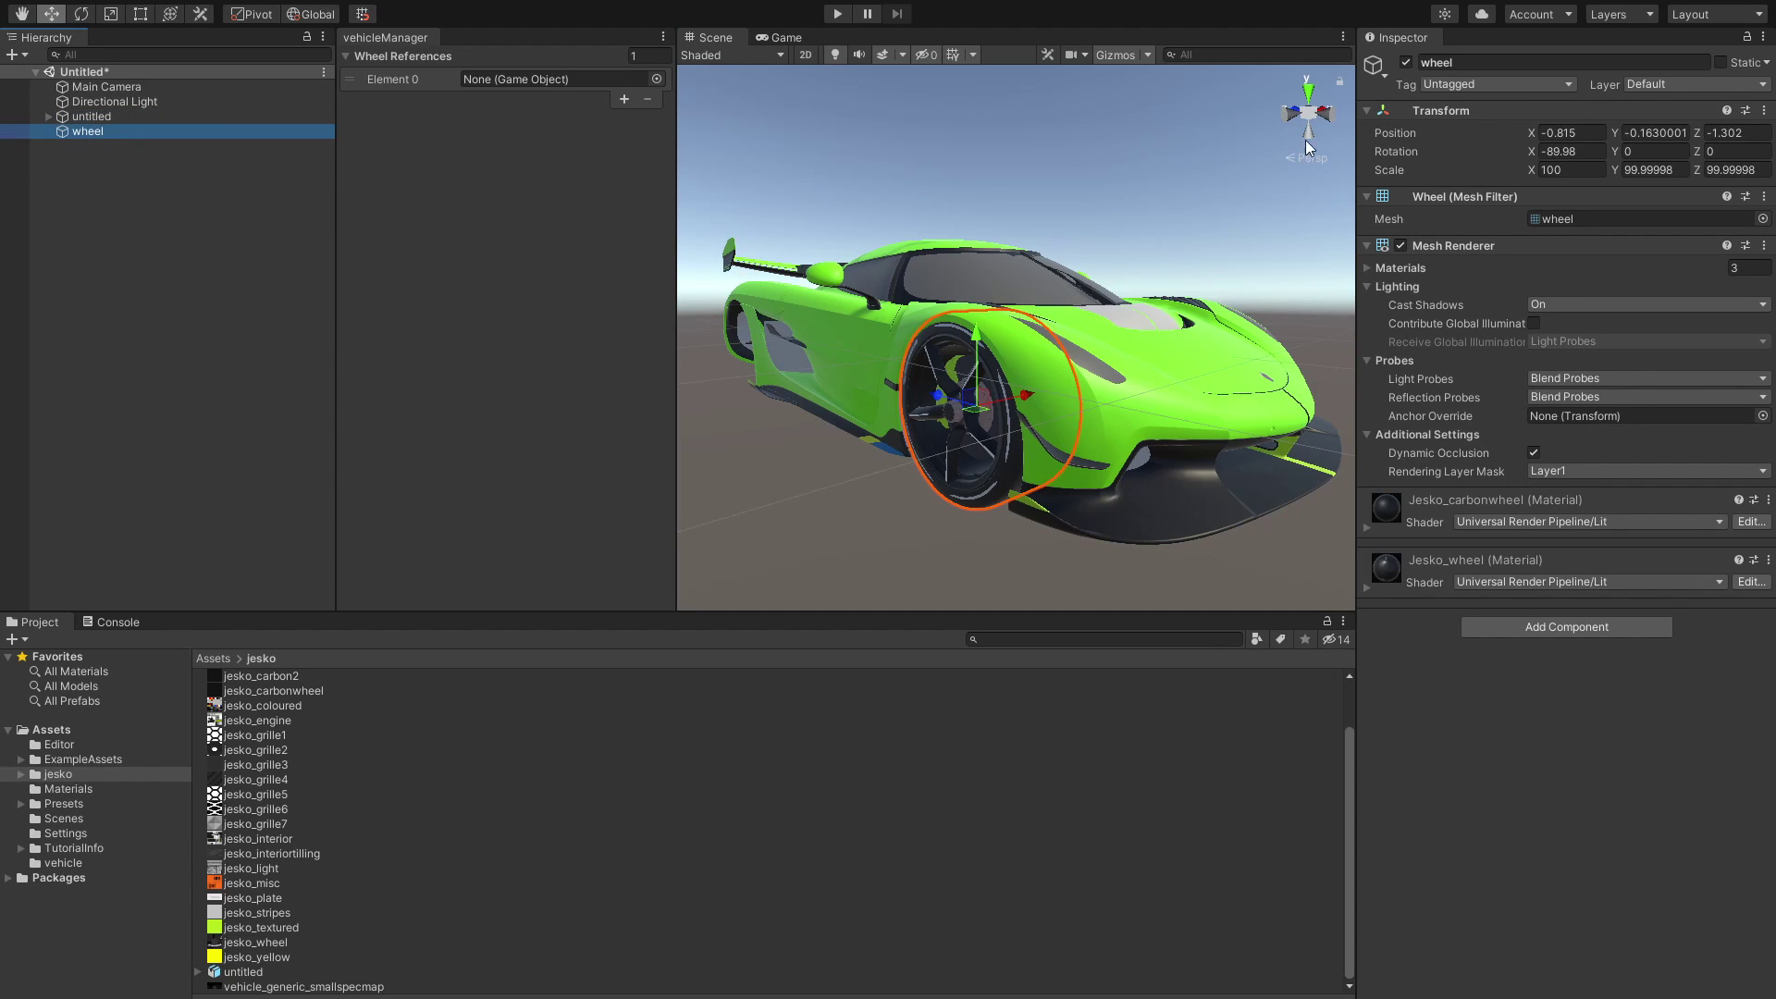
click(1763, 110)
click(1608, 127)
Create an empty GameObject and parent the wheel under it
click(103, 261)
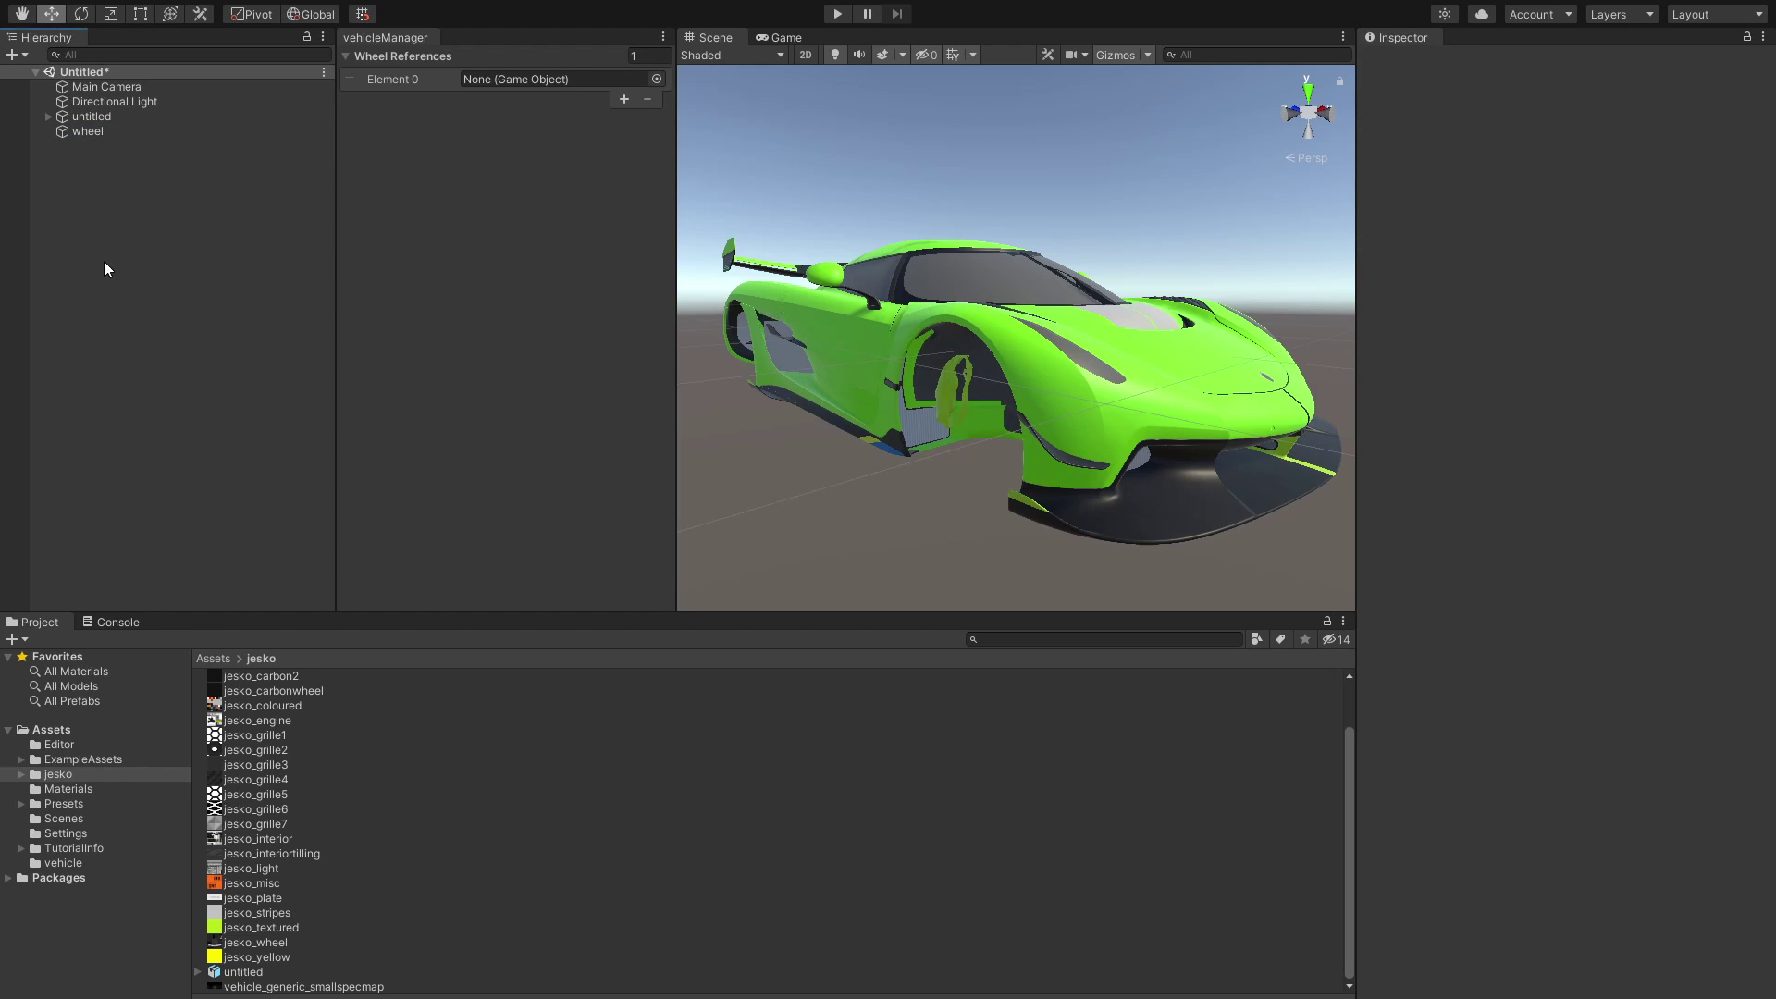
right_click(118, 183)
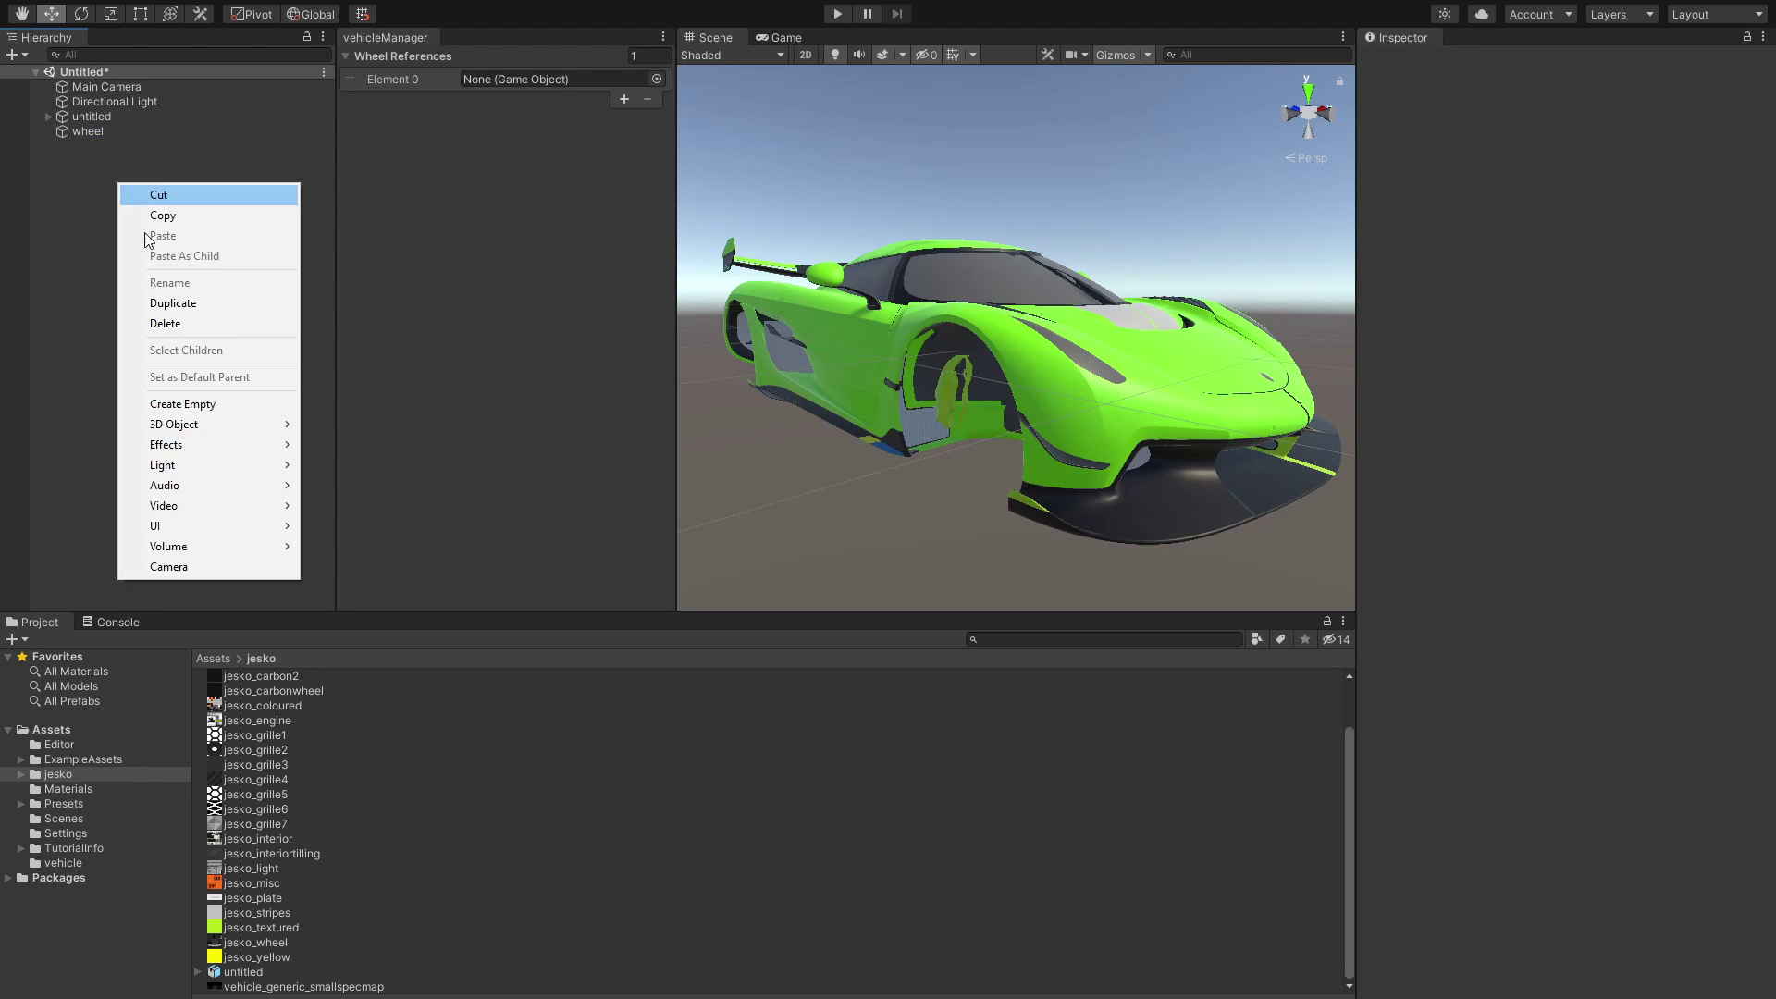
click(187, 409)
mouse_move(92, 146)
mouse_down()
mouse_move(74, 135)
mouse_move(94, 142)
mouse_up()
Reset the wheel's parent GameObject Transform to the origin and frame it in view
click(96, 136)
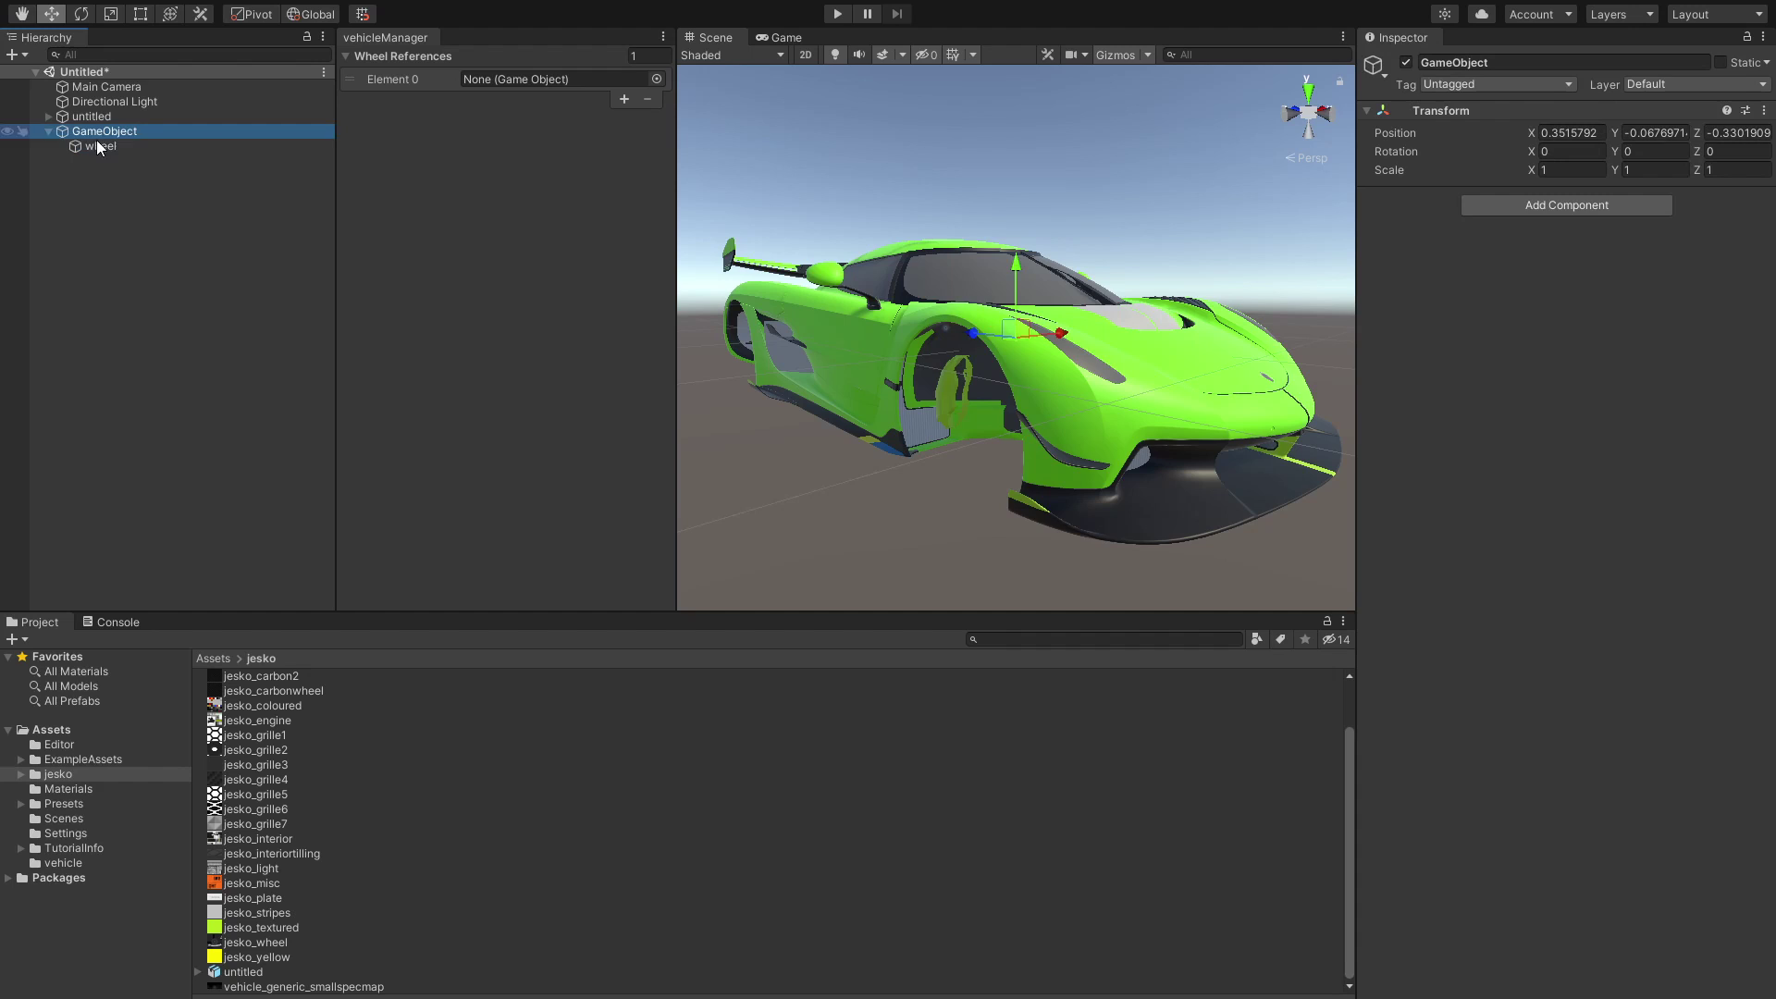
key(f)
alt+drag(1125, 390, 879, 379)
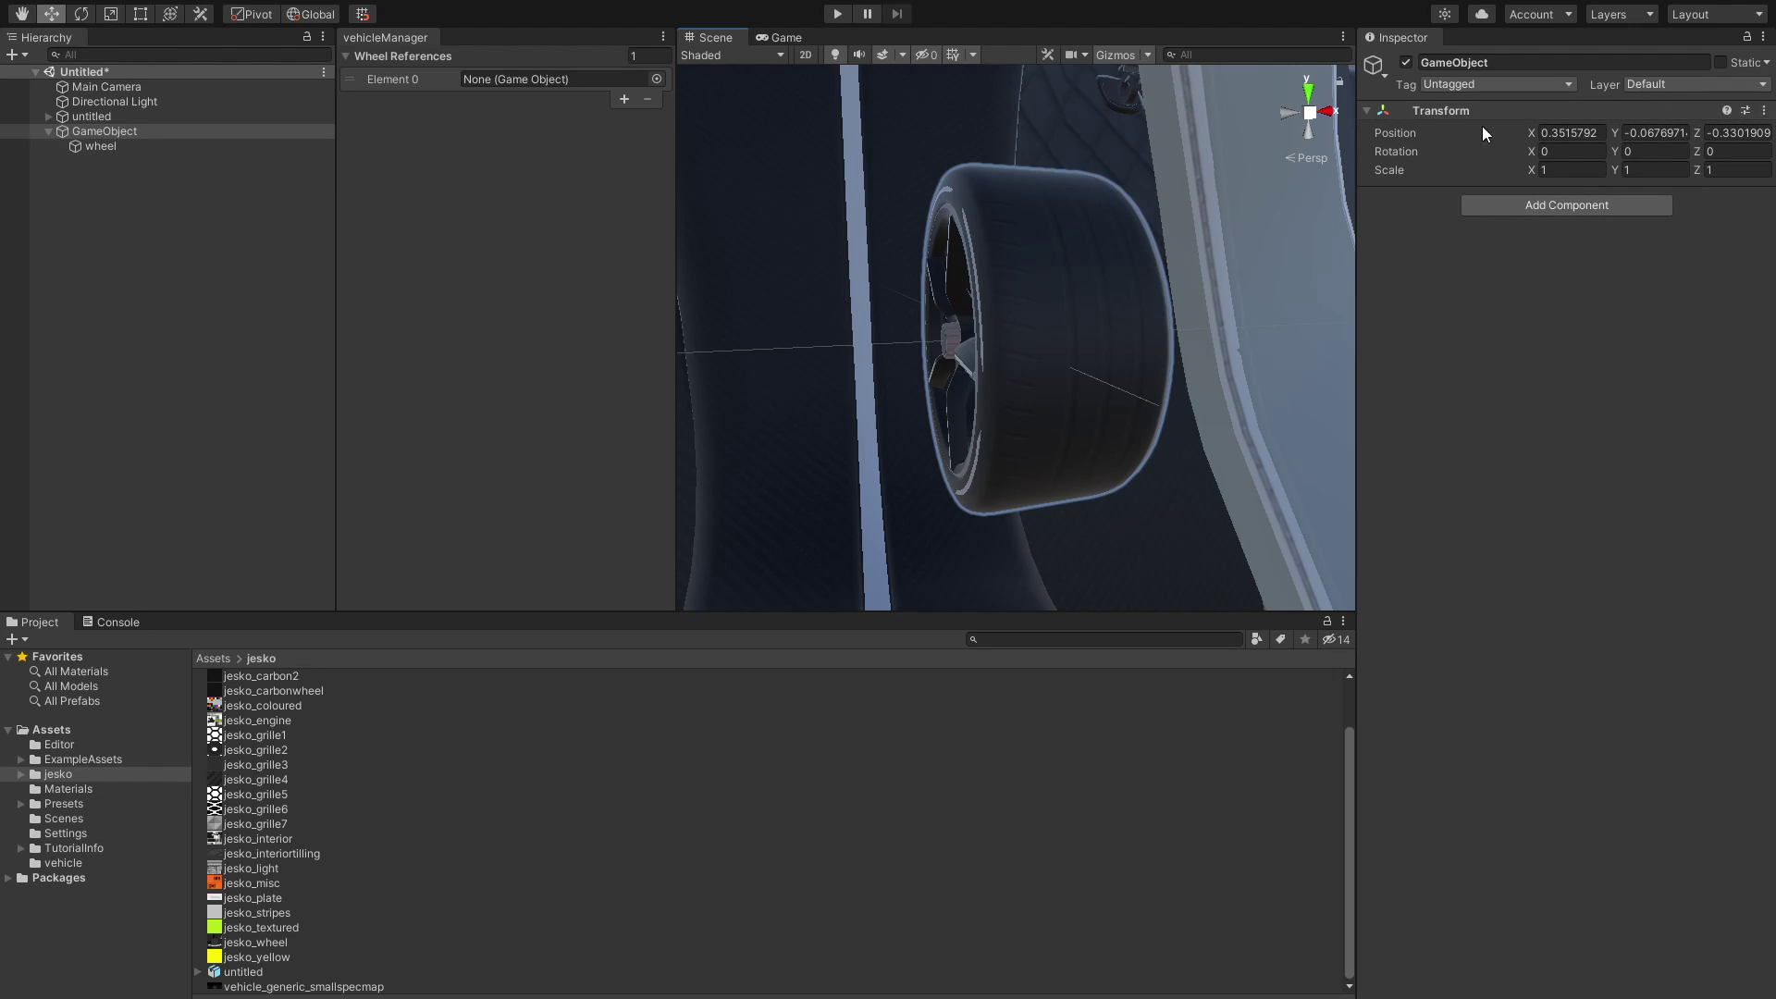
click(1765, 114)
click(1679, 124)
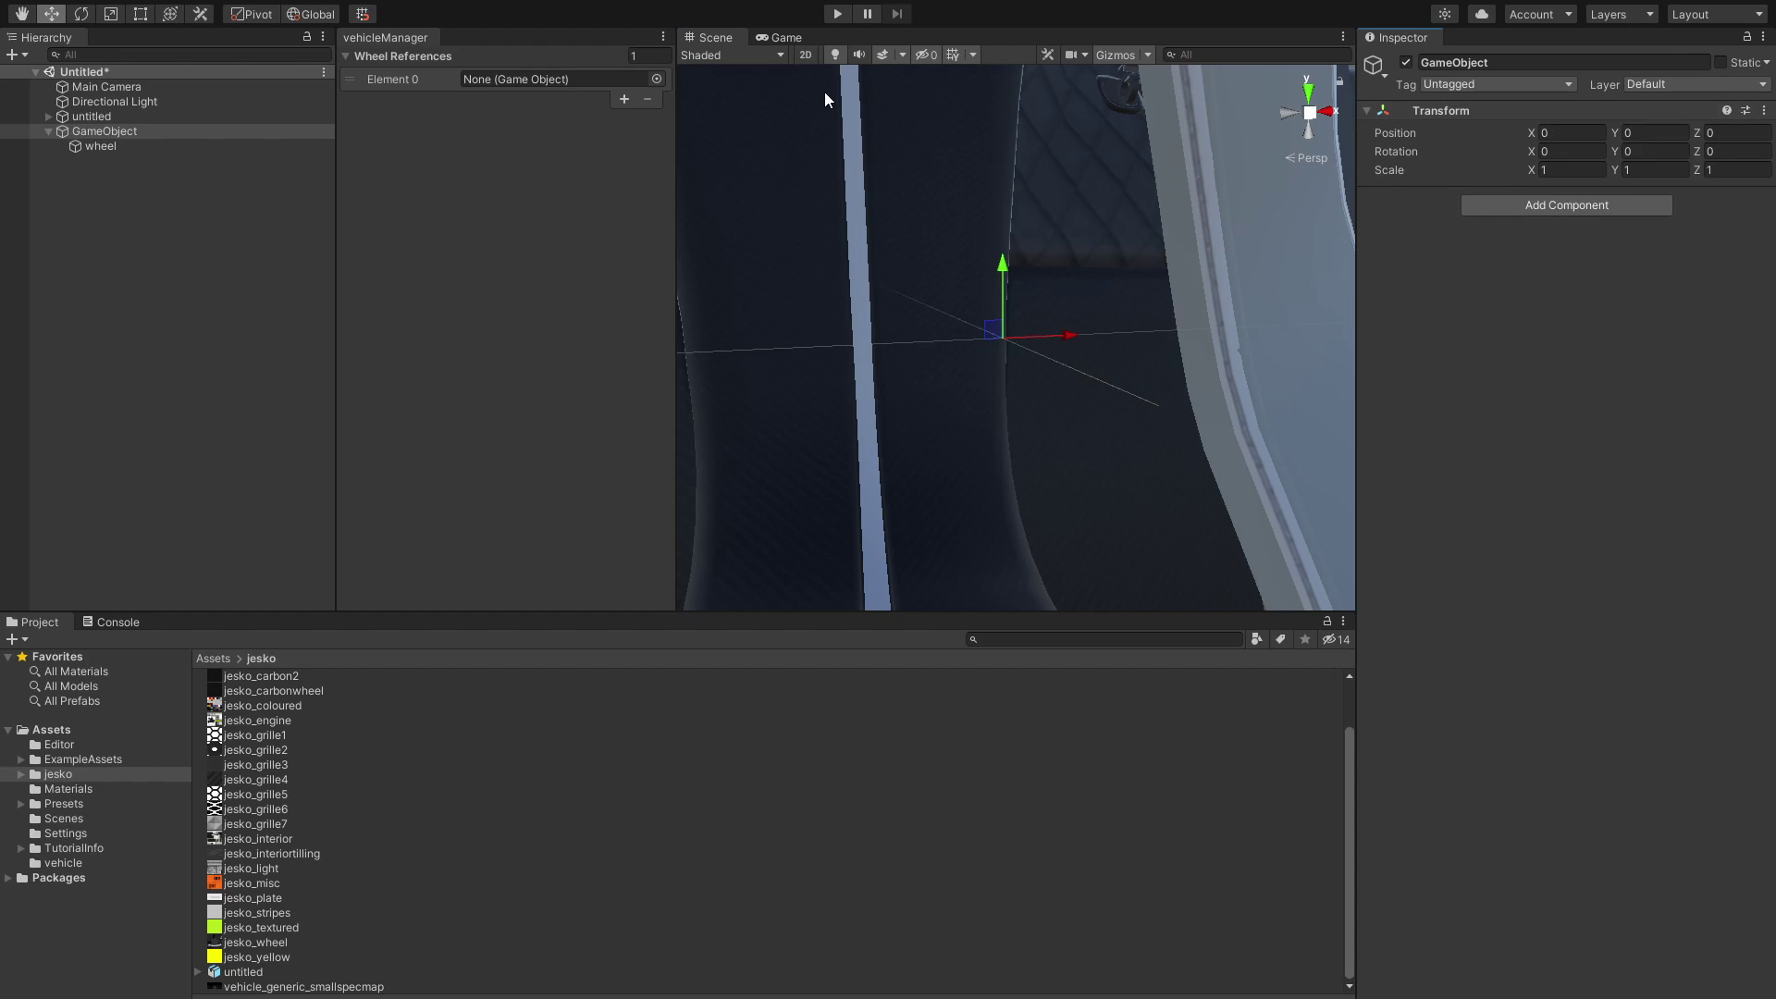
double_click(103, 131)
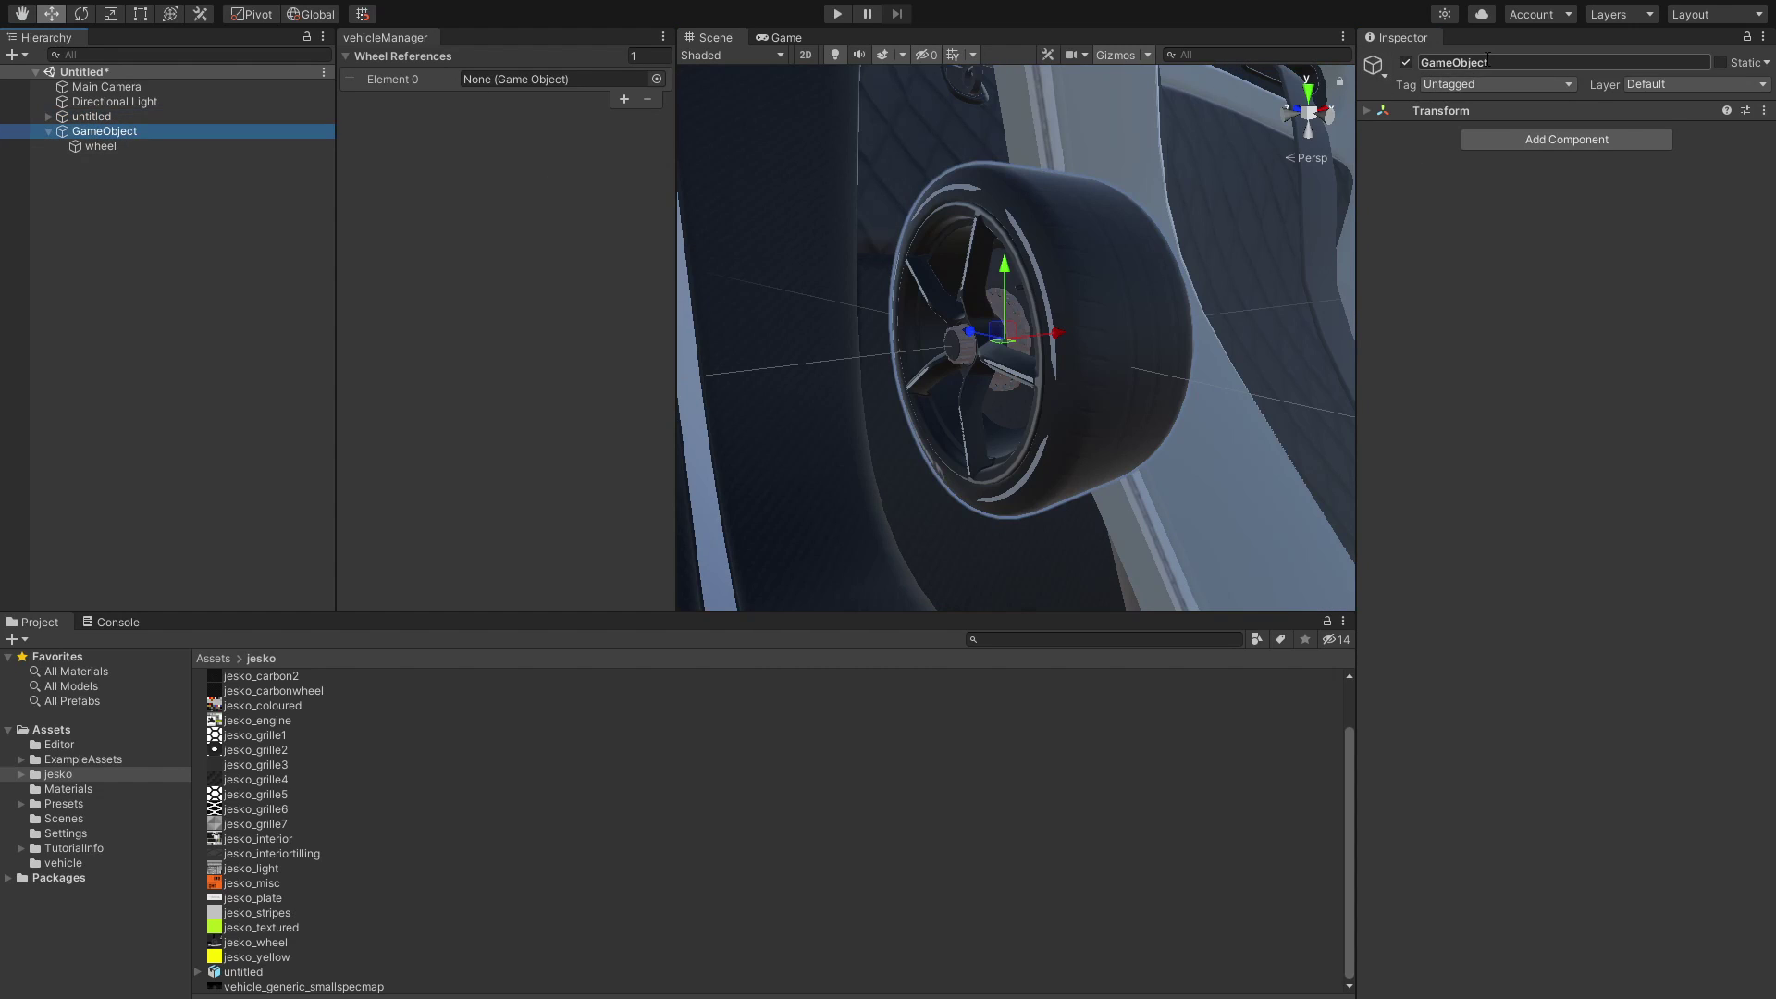
Set the child wheel's scale to 100
click(1376, 113)
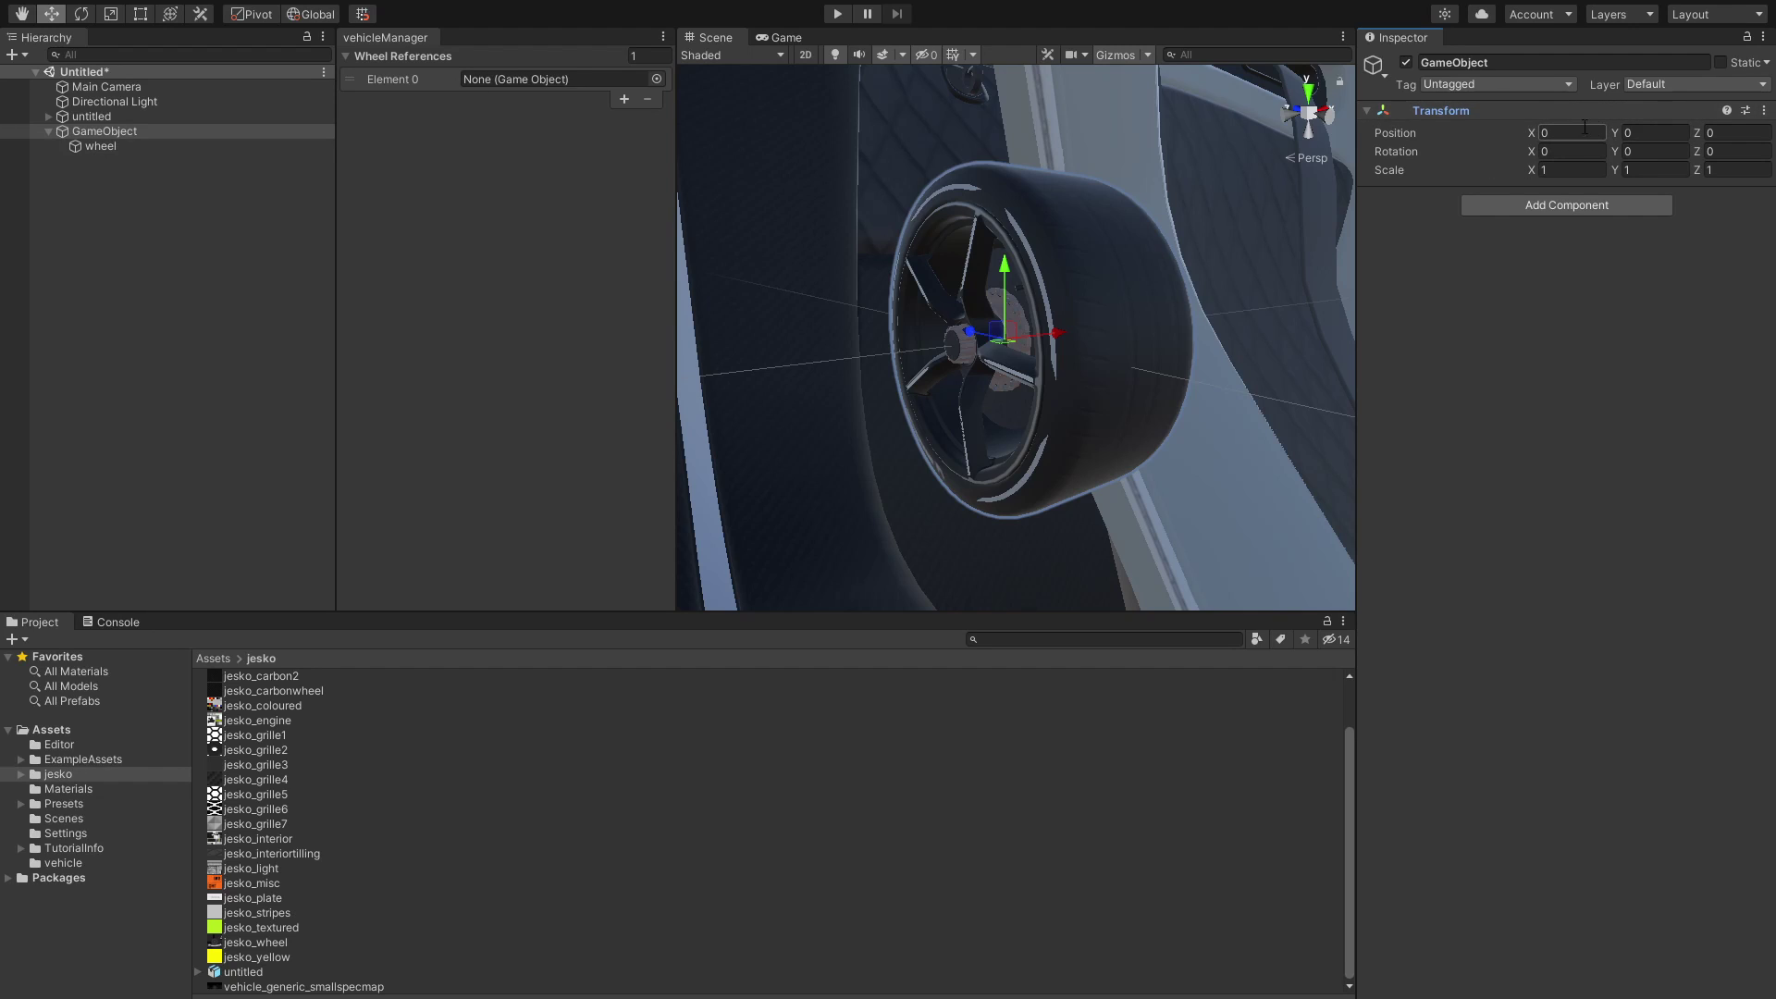
click(146, 146)
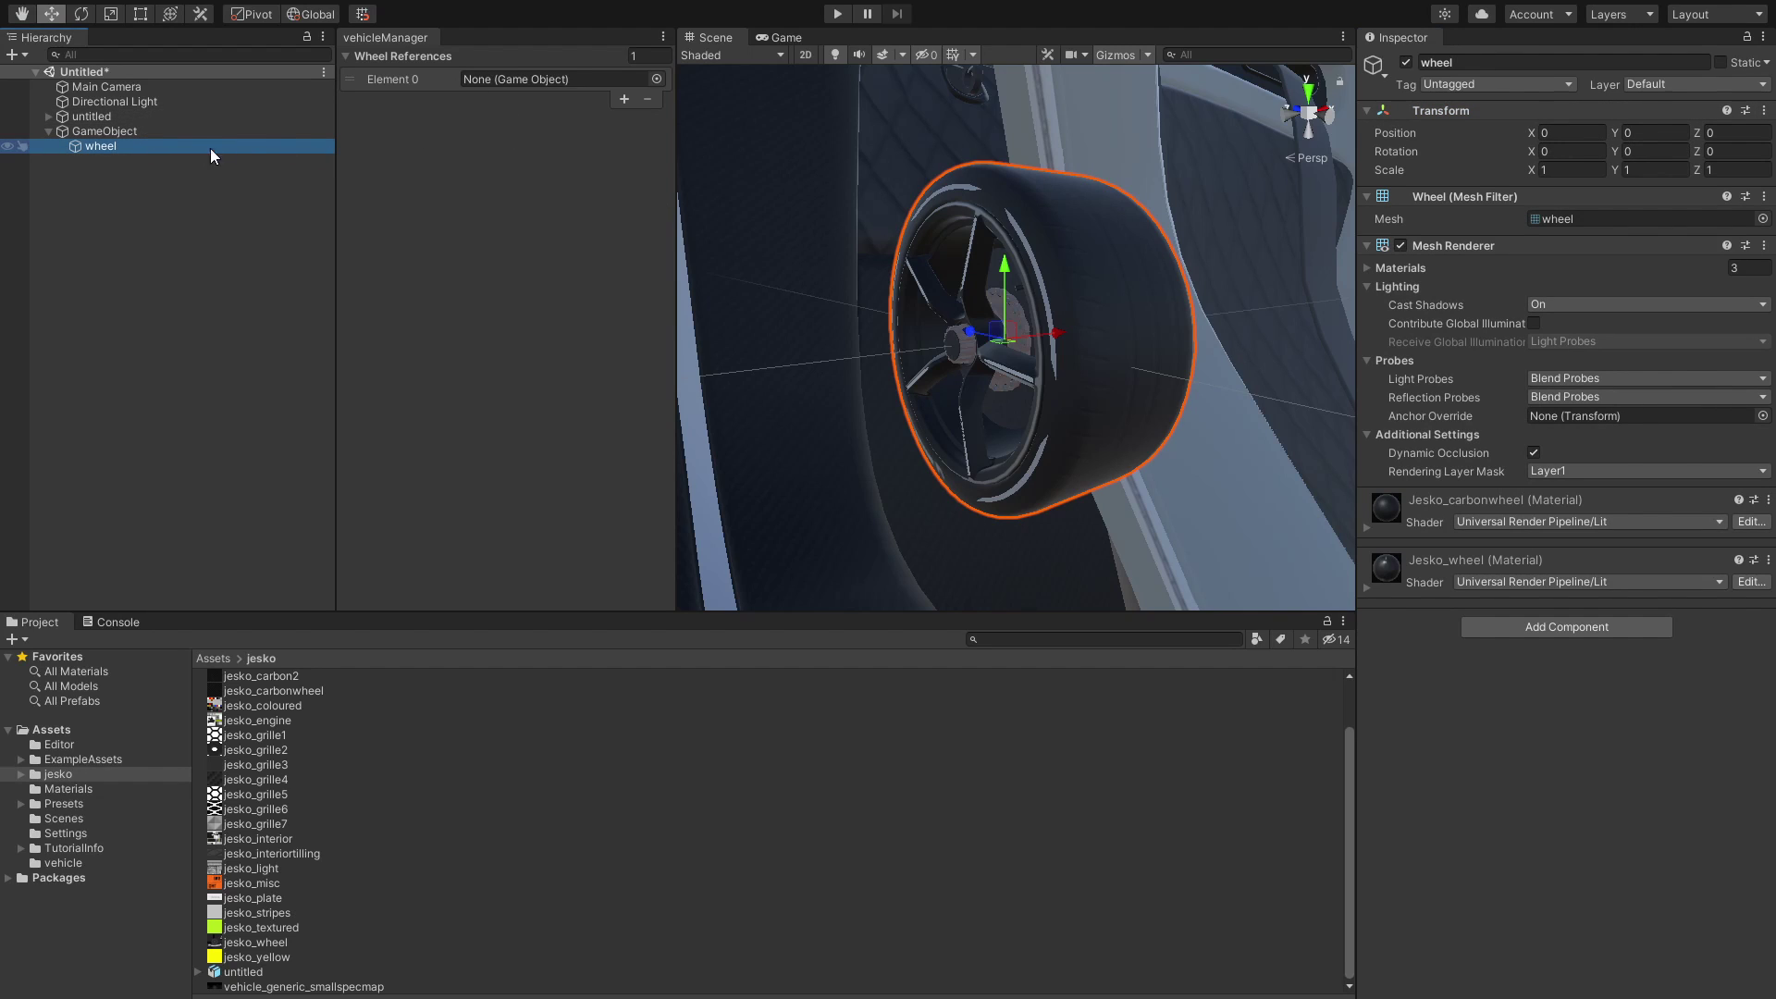
click(1573, 170)
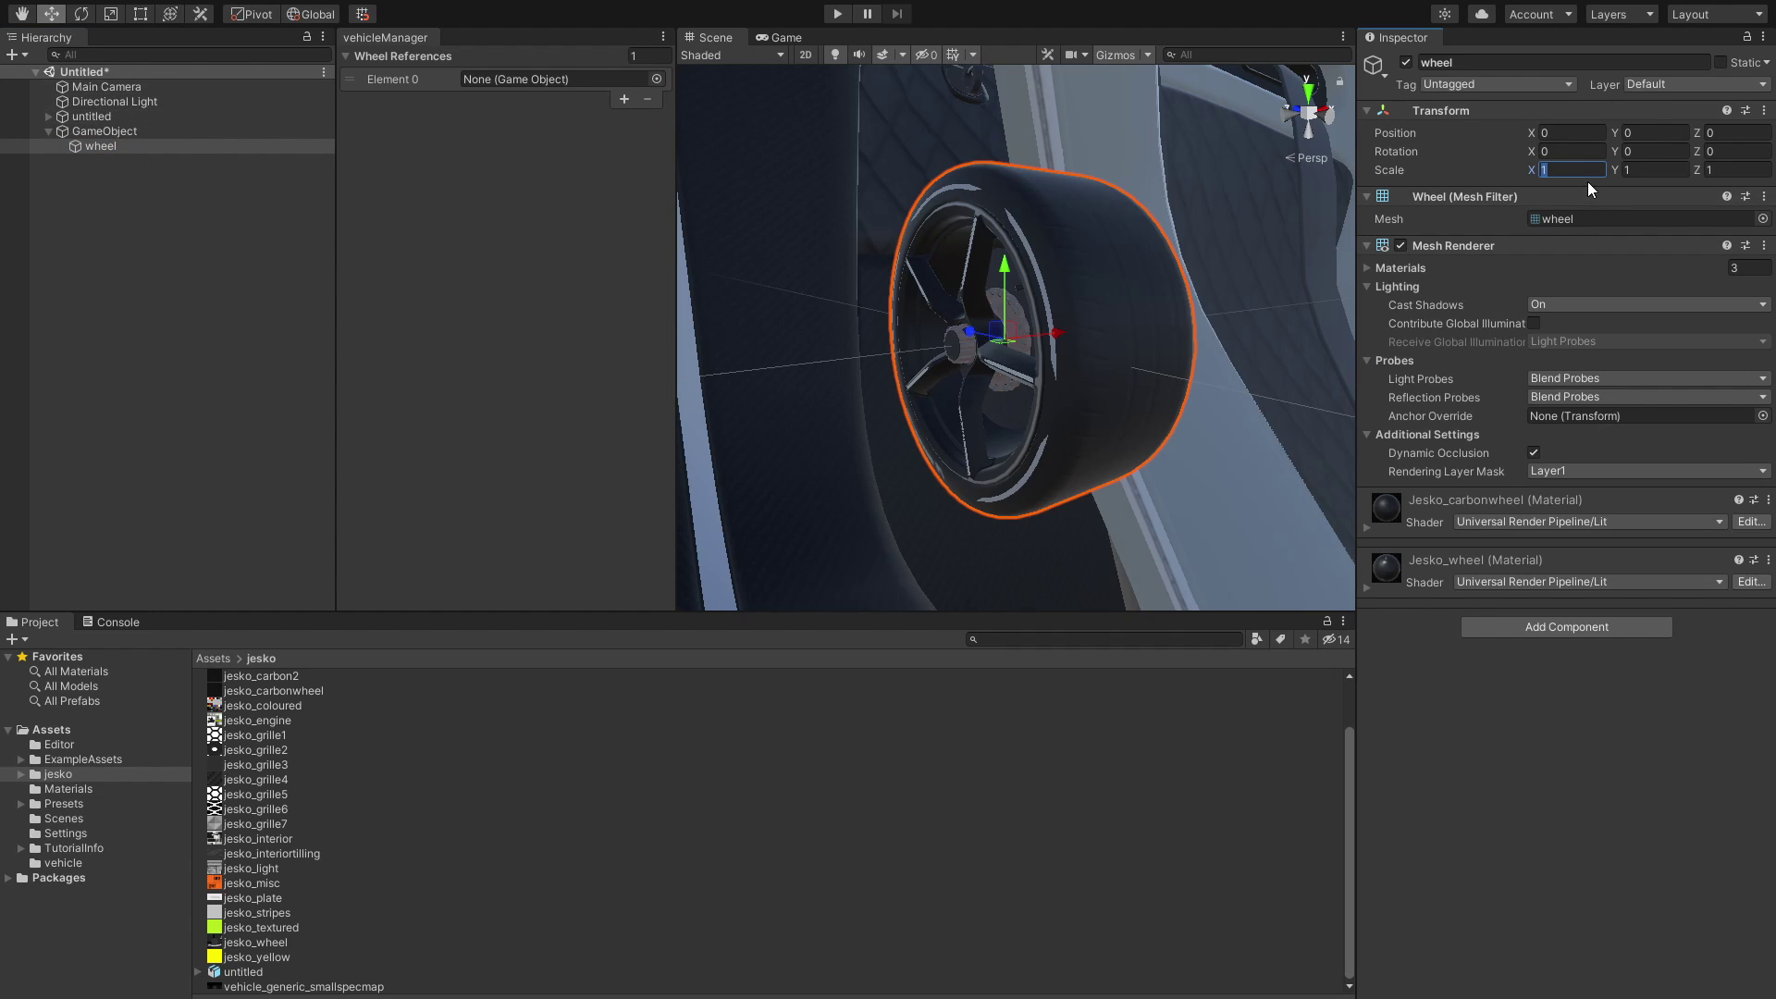
text(0)
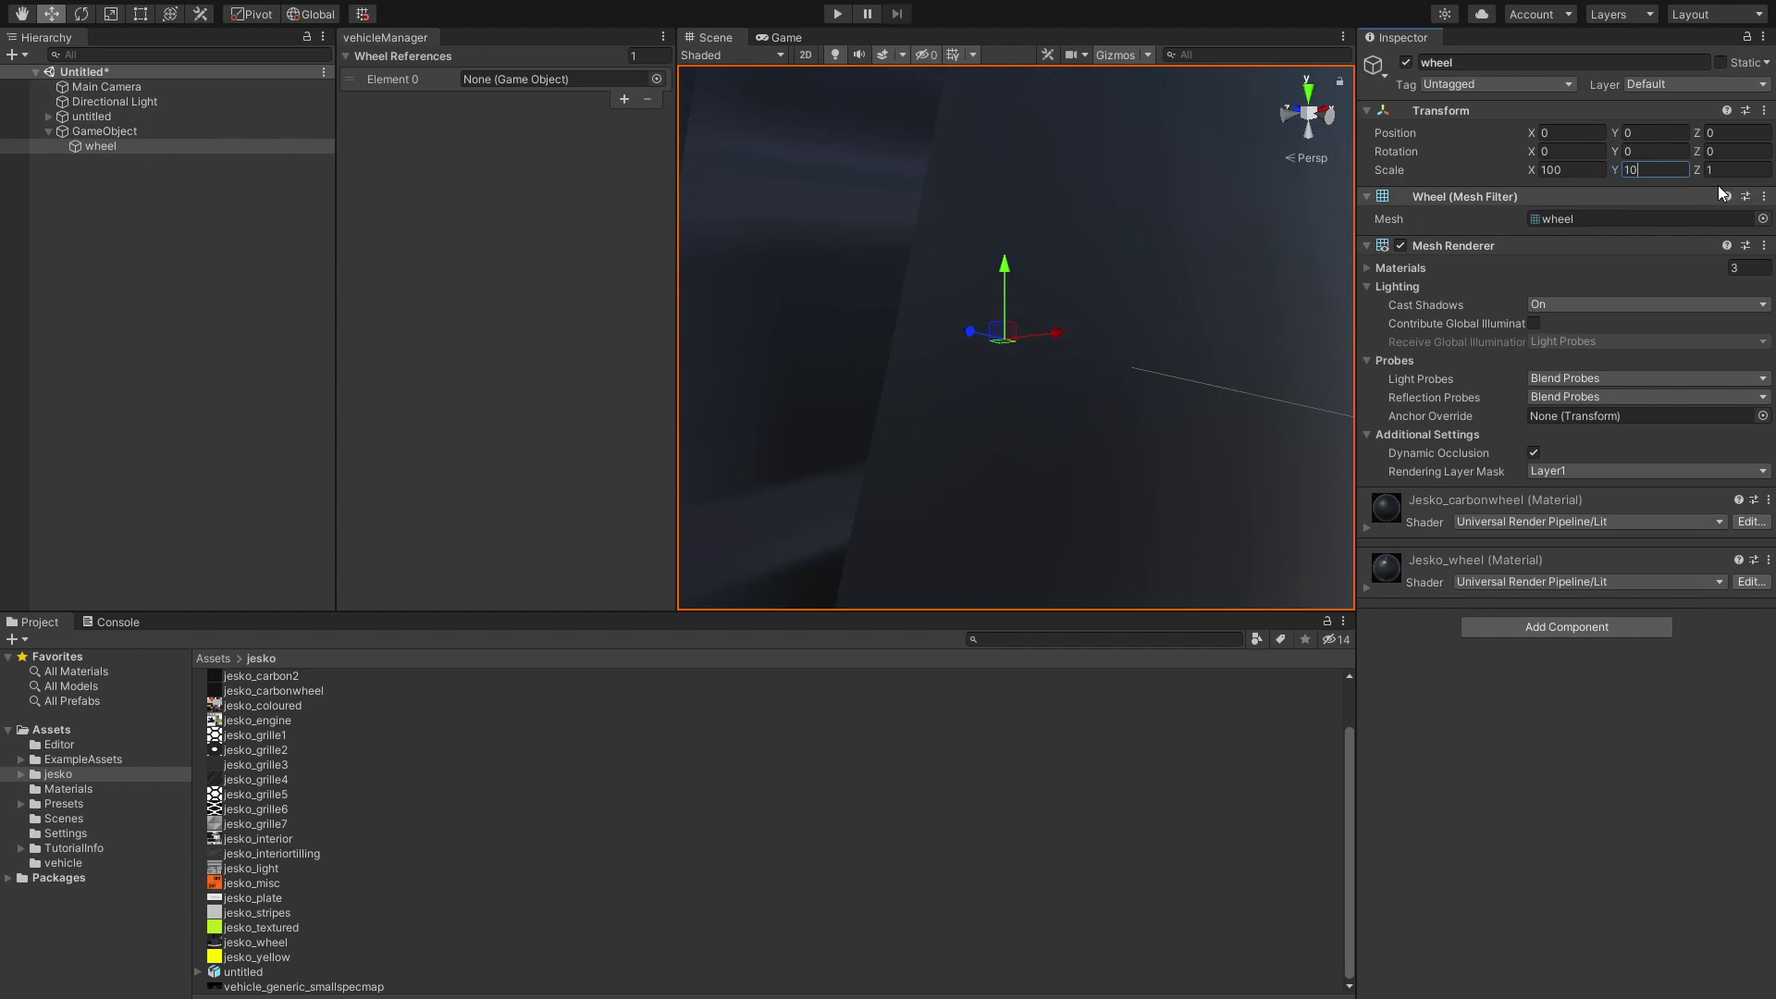
click(105, 130)
scroll(997, 353, down, 10)
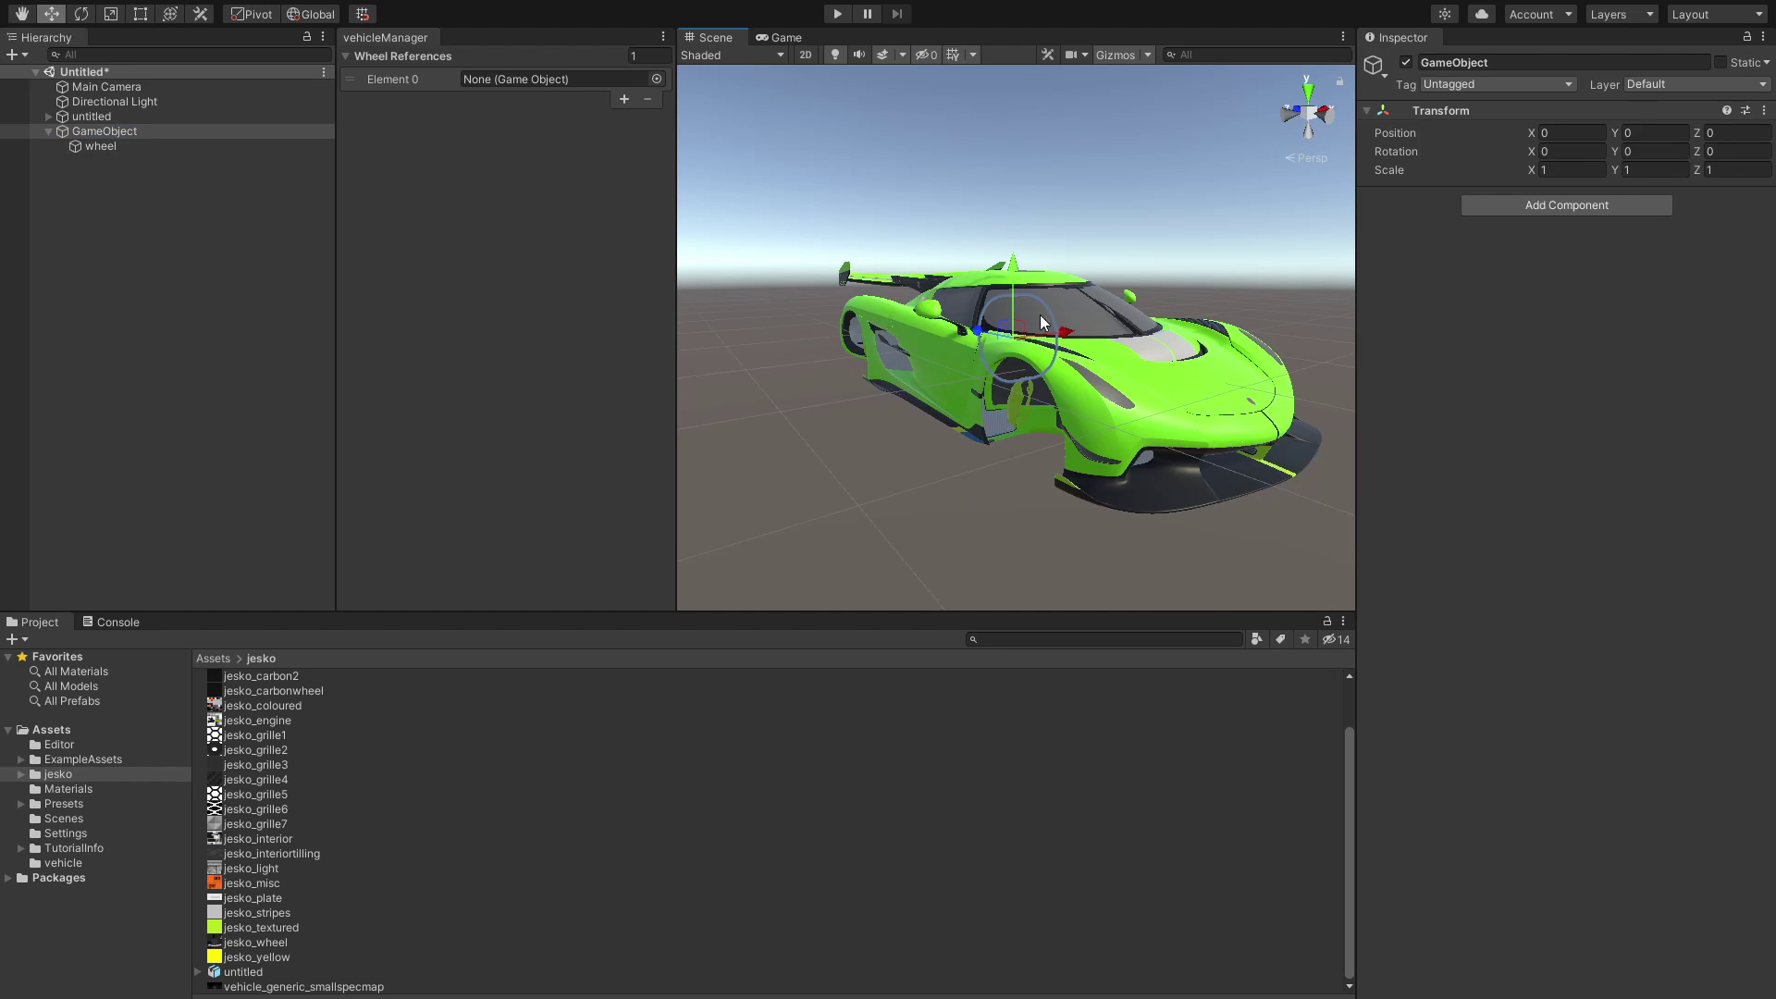
Rename the wheel's parent GameObject to 'wheel'
drag(1040, 315, 296, 481)
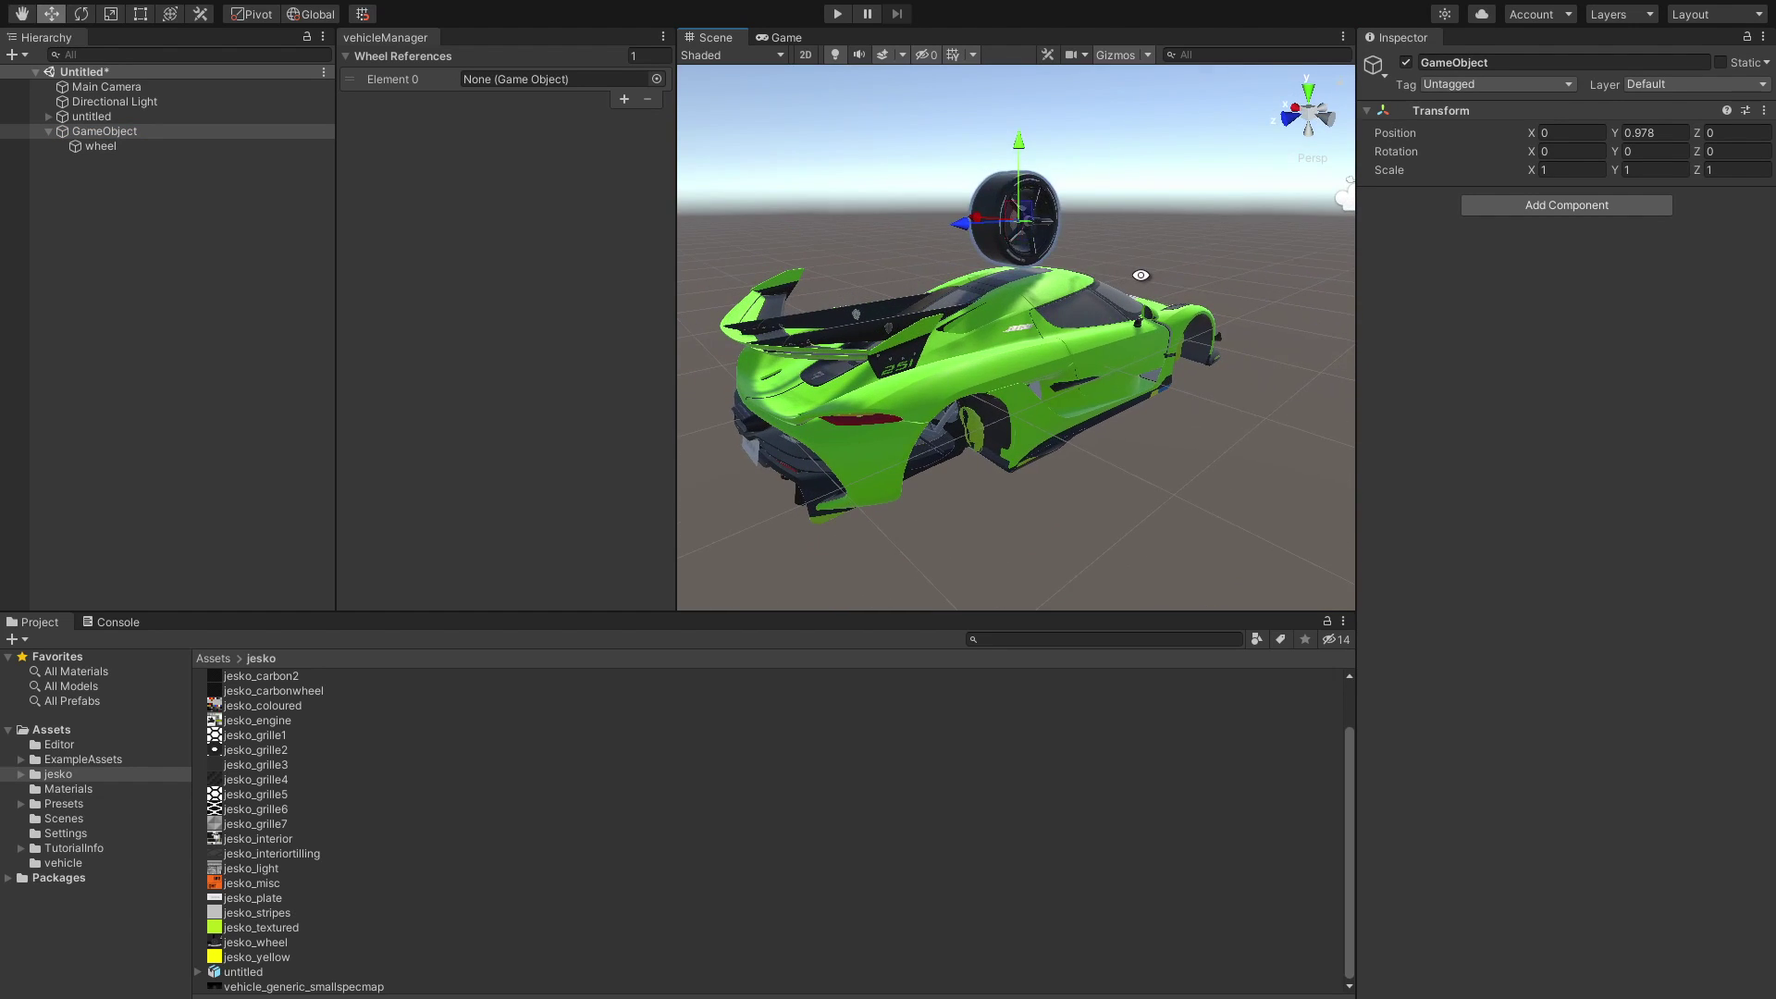
key(ctrl+z)
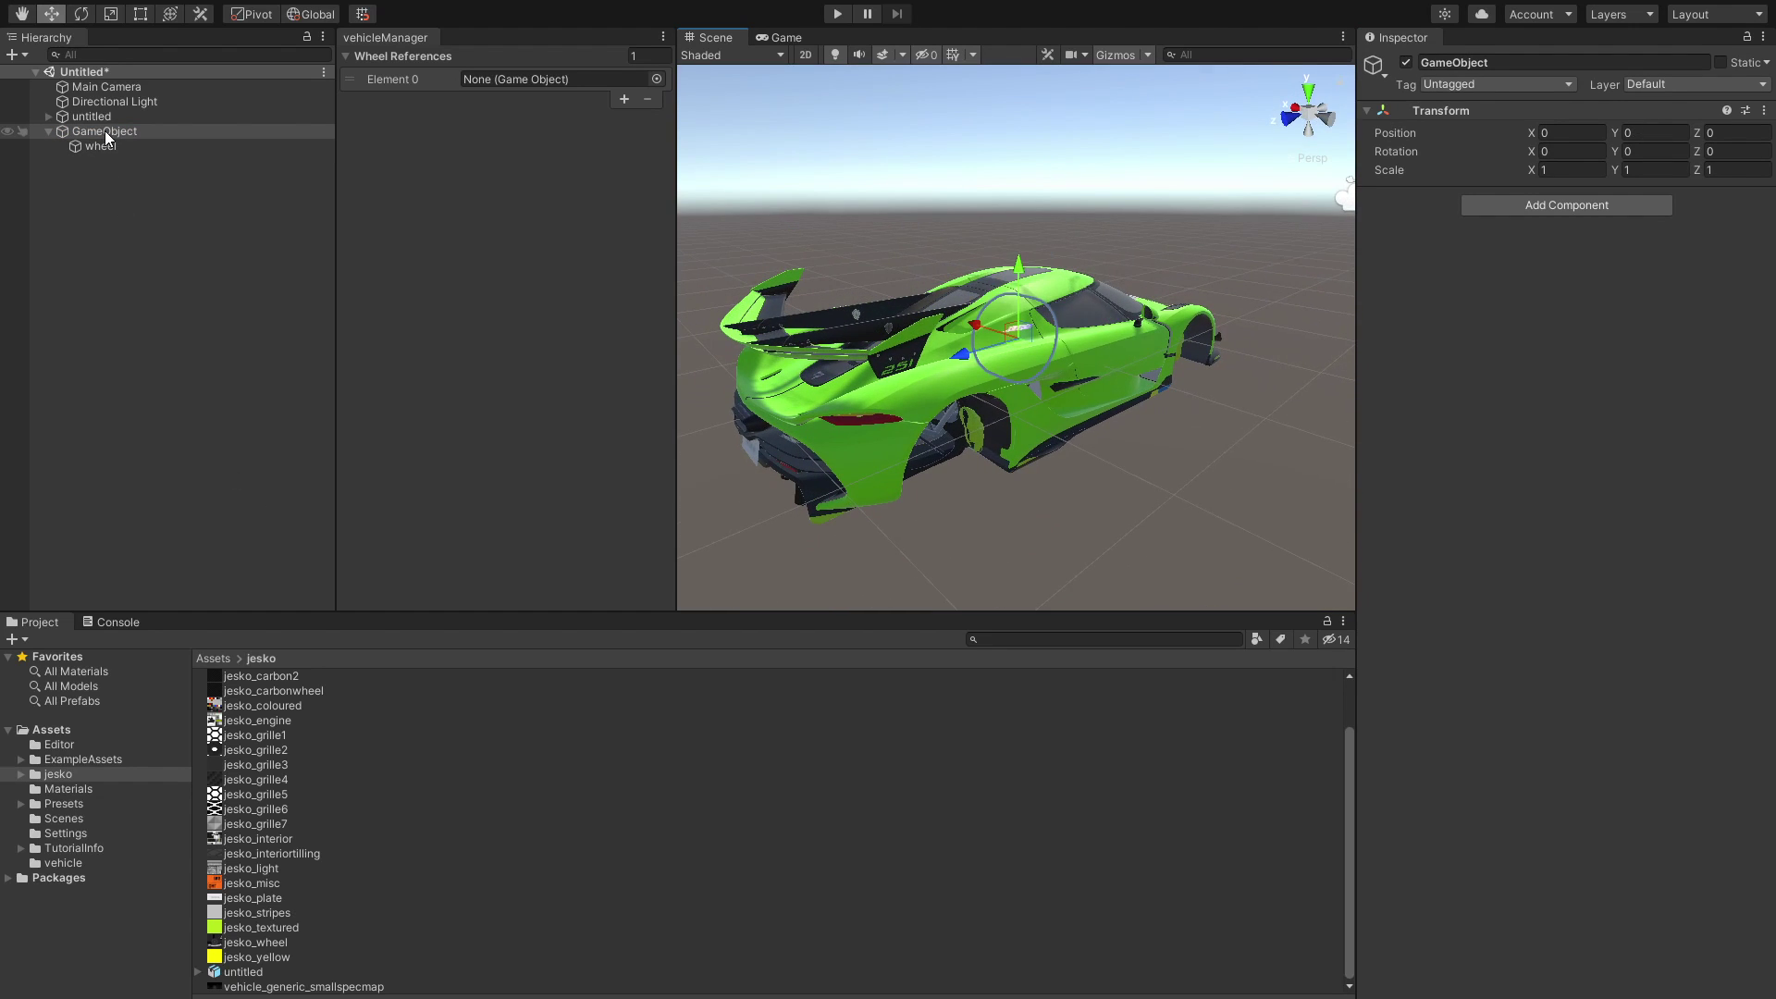
click(1501, 61)
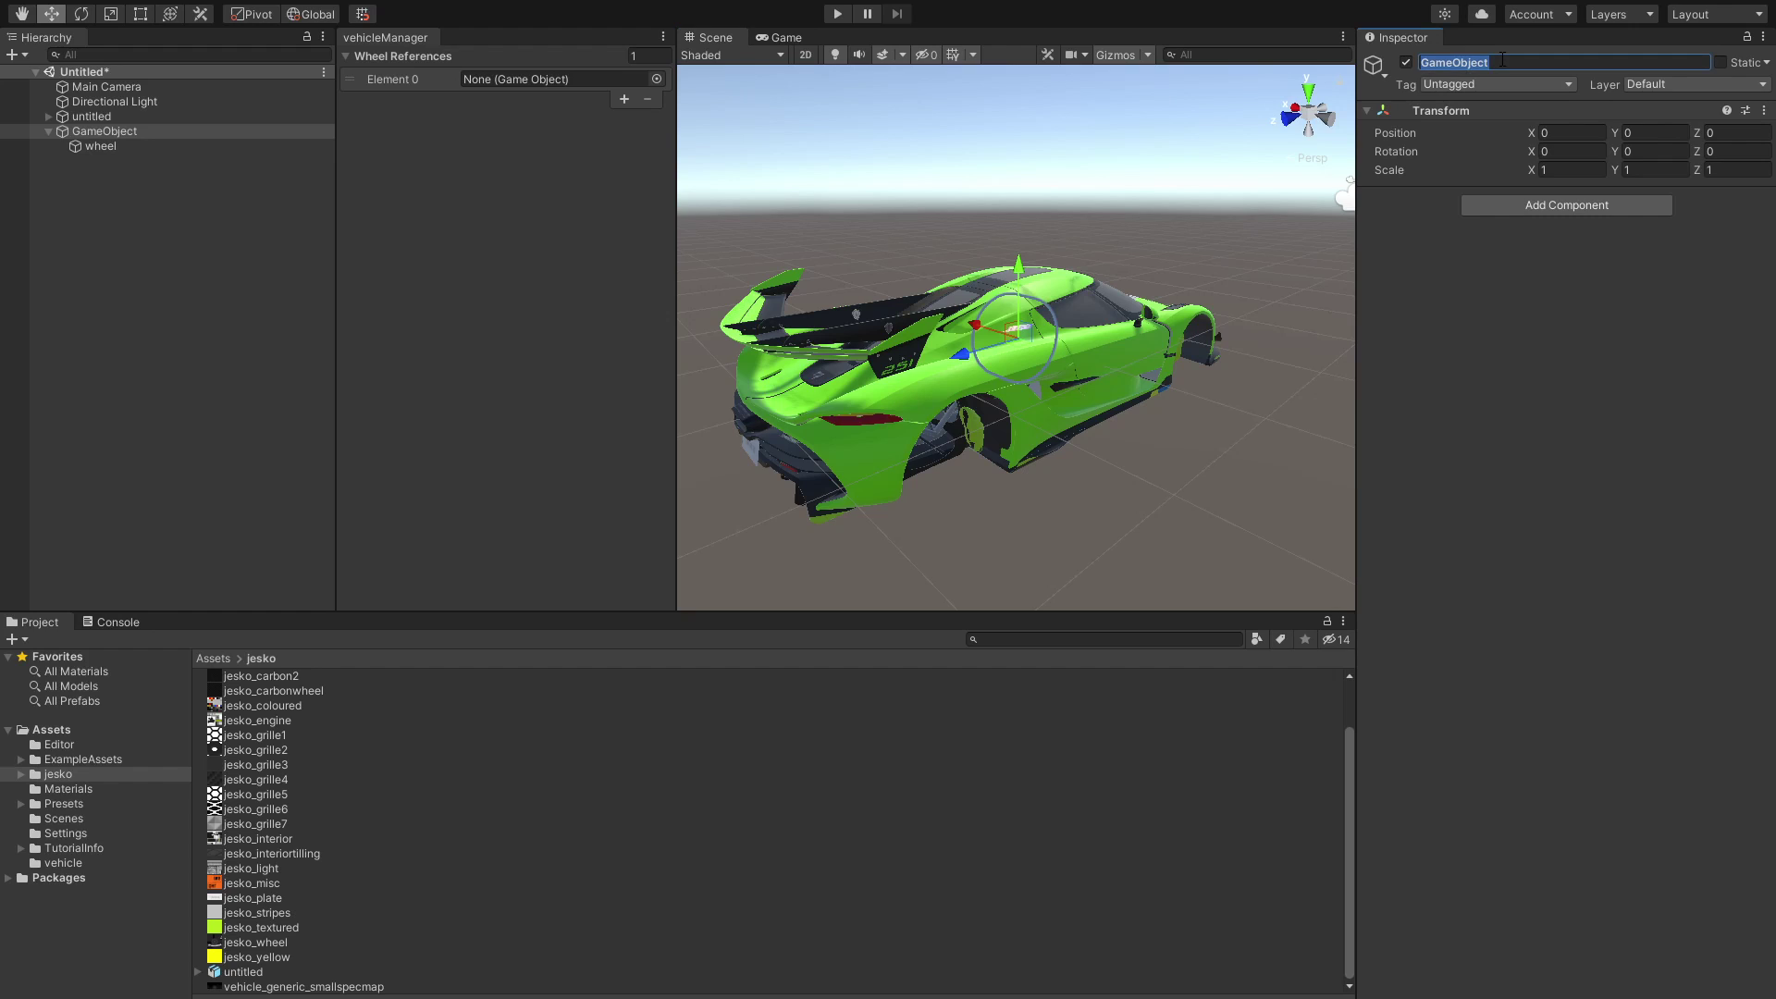
text(wheel)
click(85, 131)
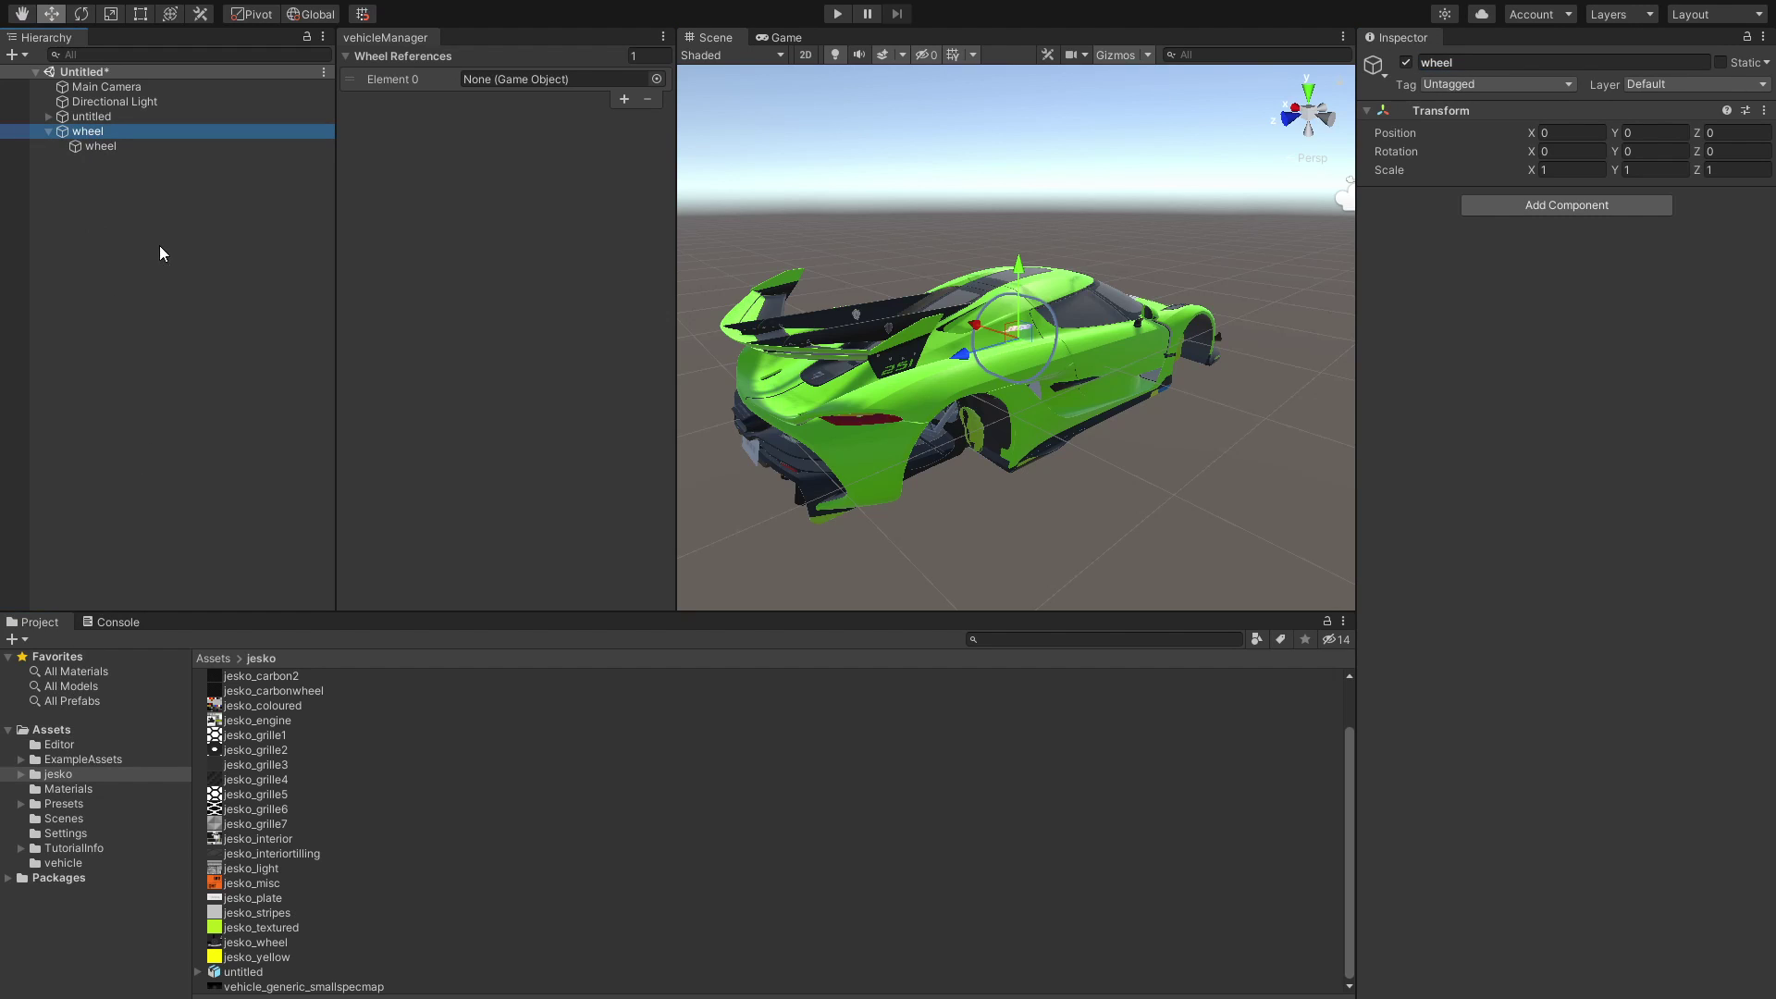
Save the wheel object as a prefab in the Assets folder and inspect it
drag(96, 131, 57, 731)
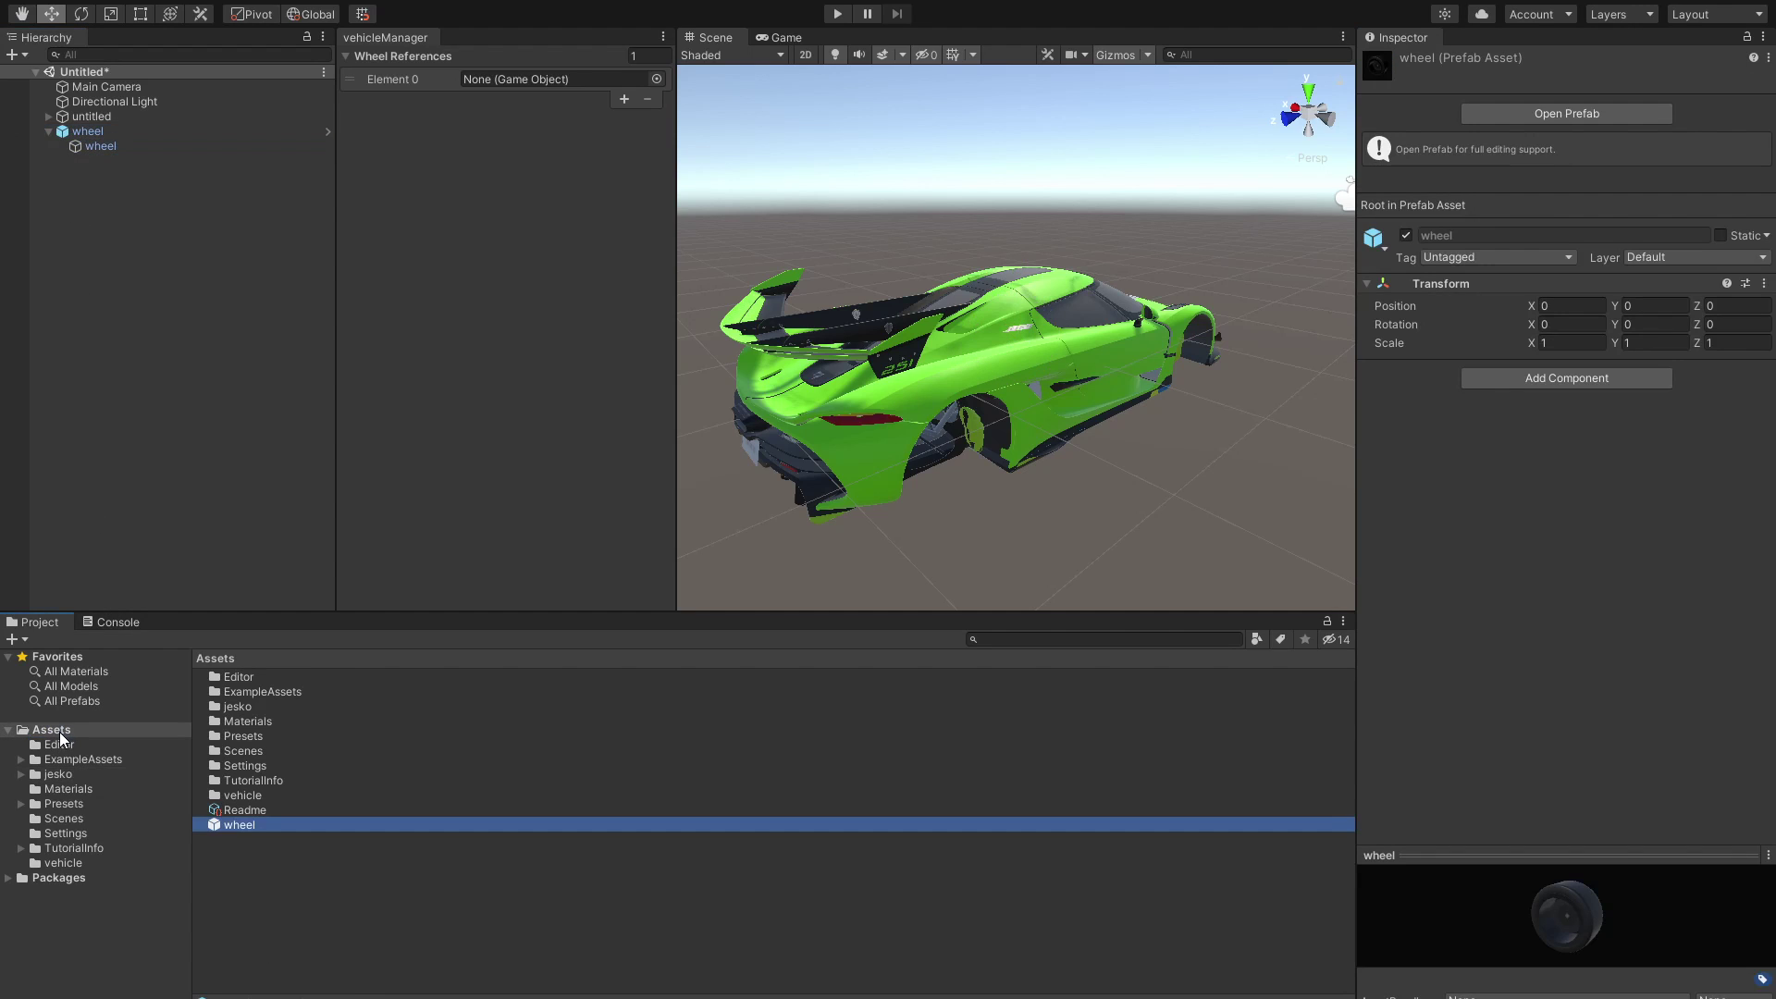
click(220, 863)
click(243, 826)
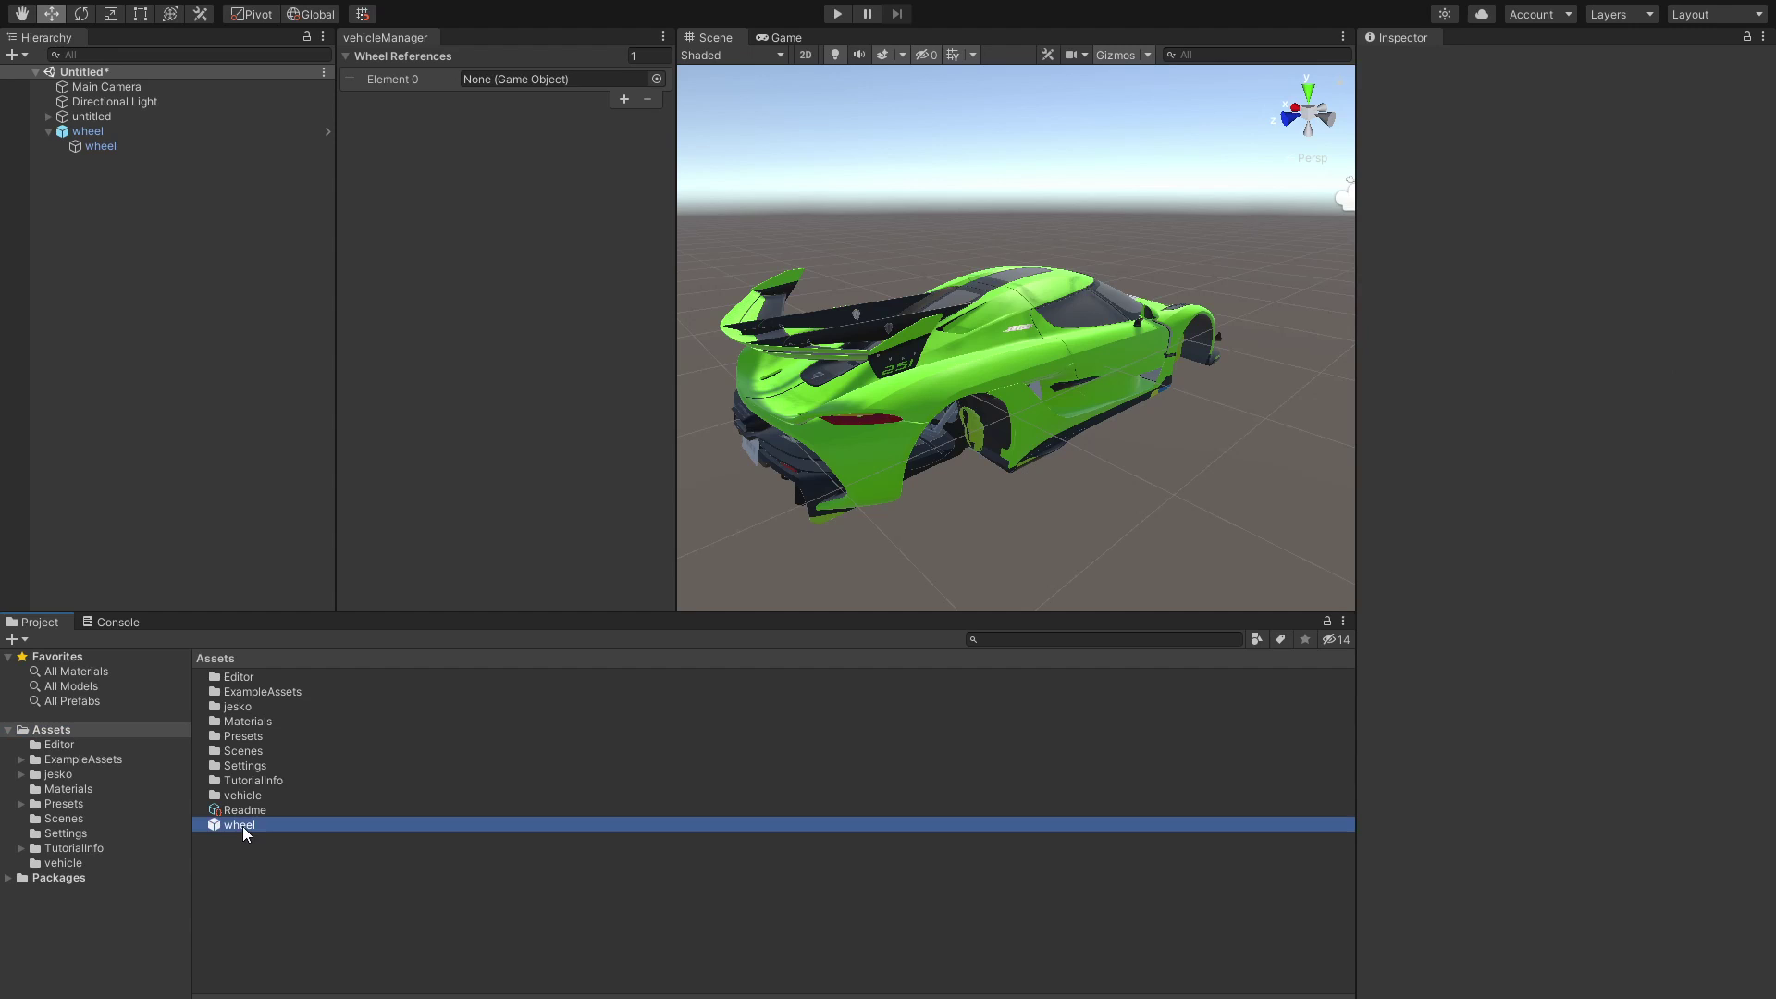
Delete the wheel object from the scene
click(231, 549)
click(124, 134)
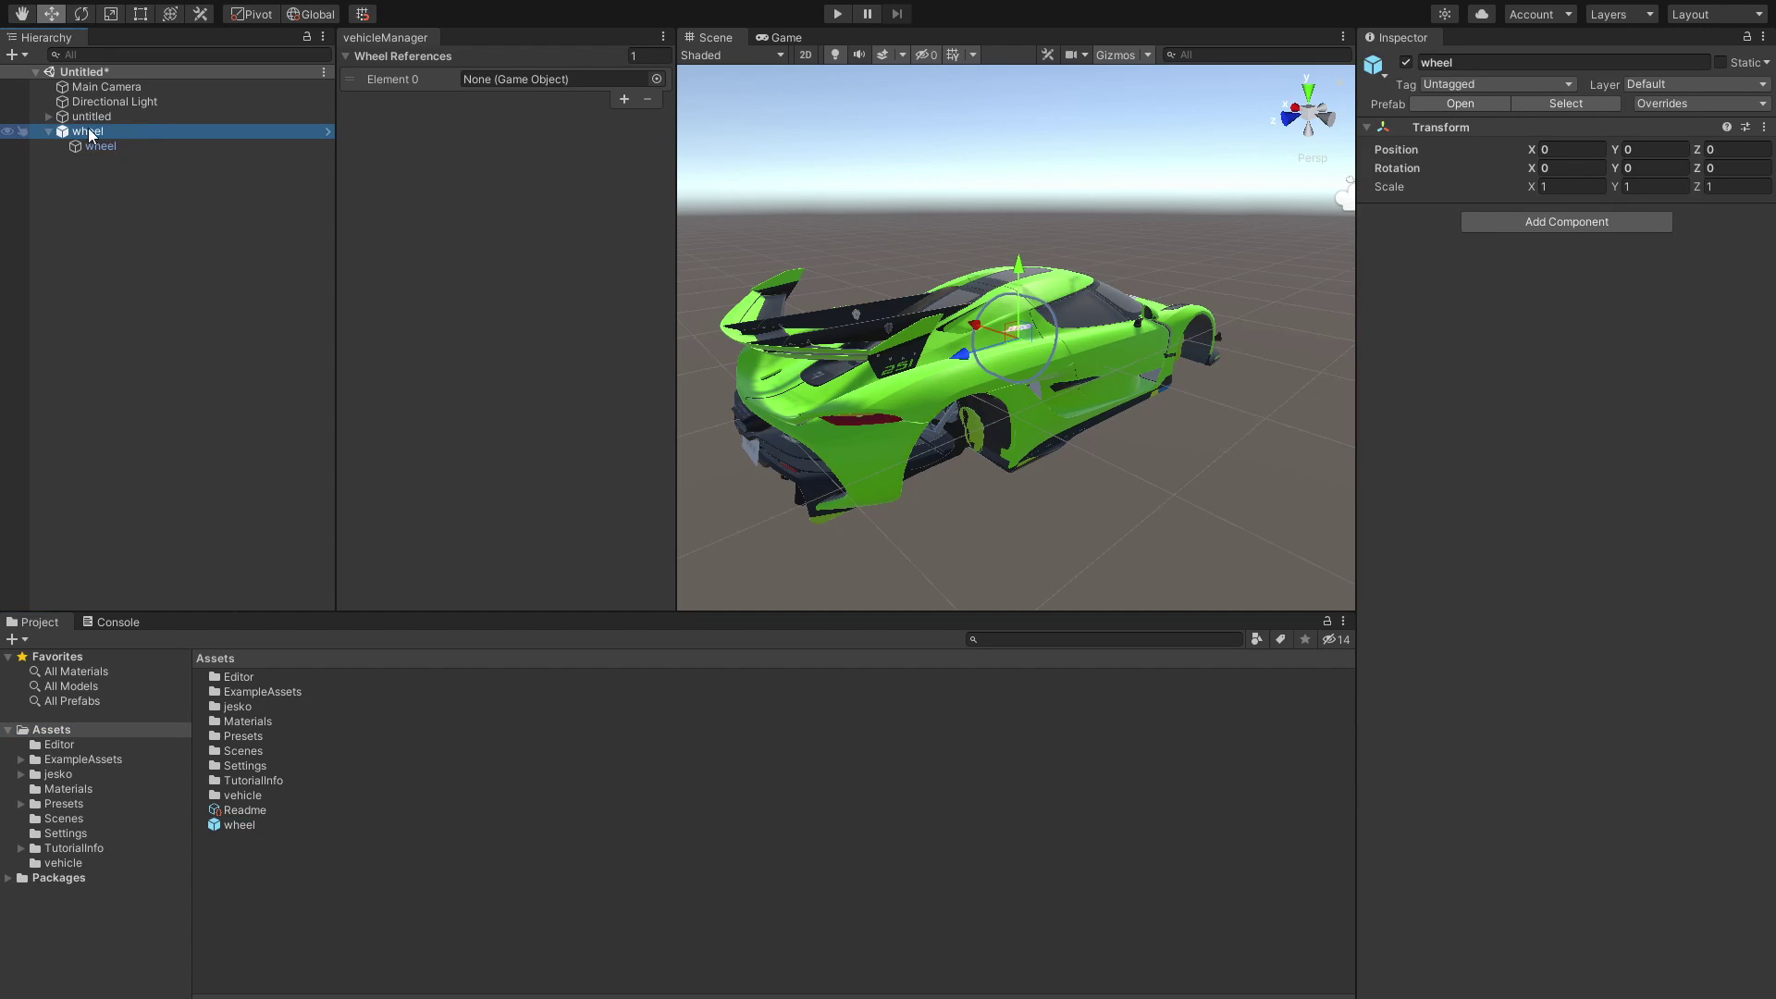
key(Delete)
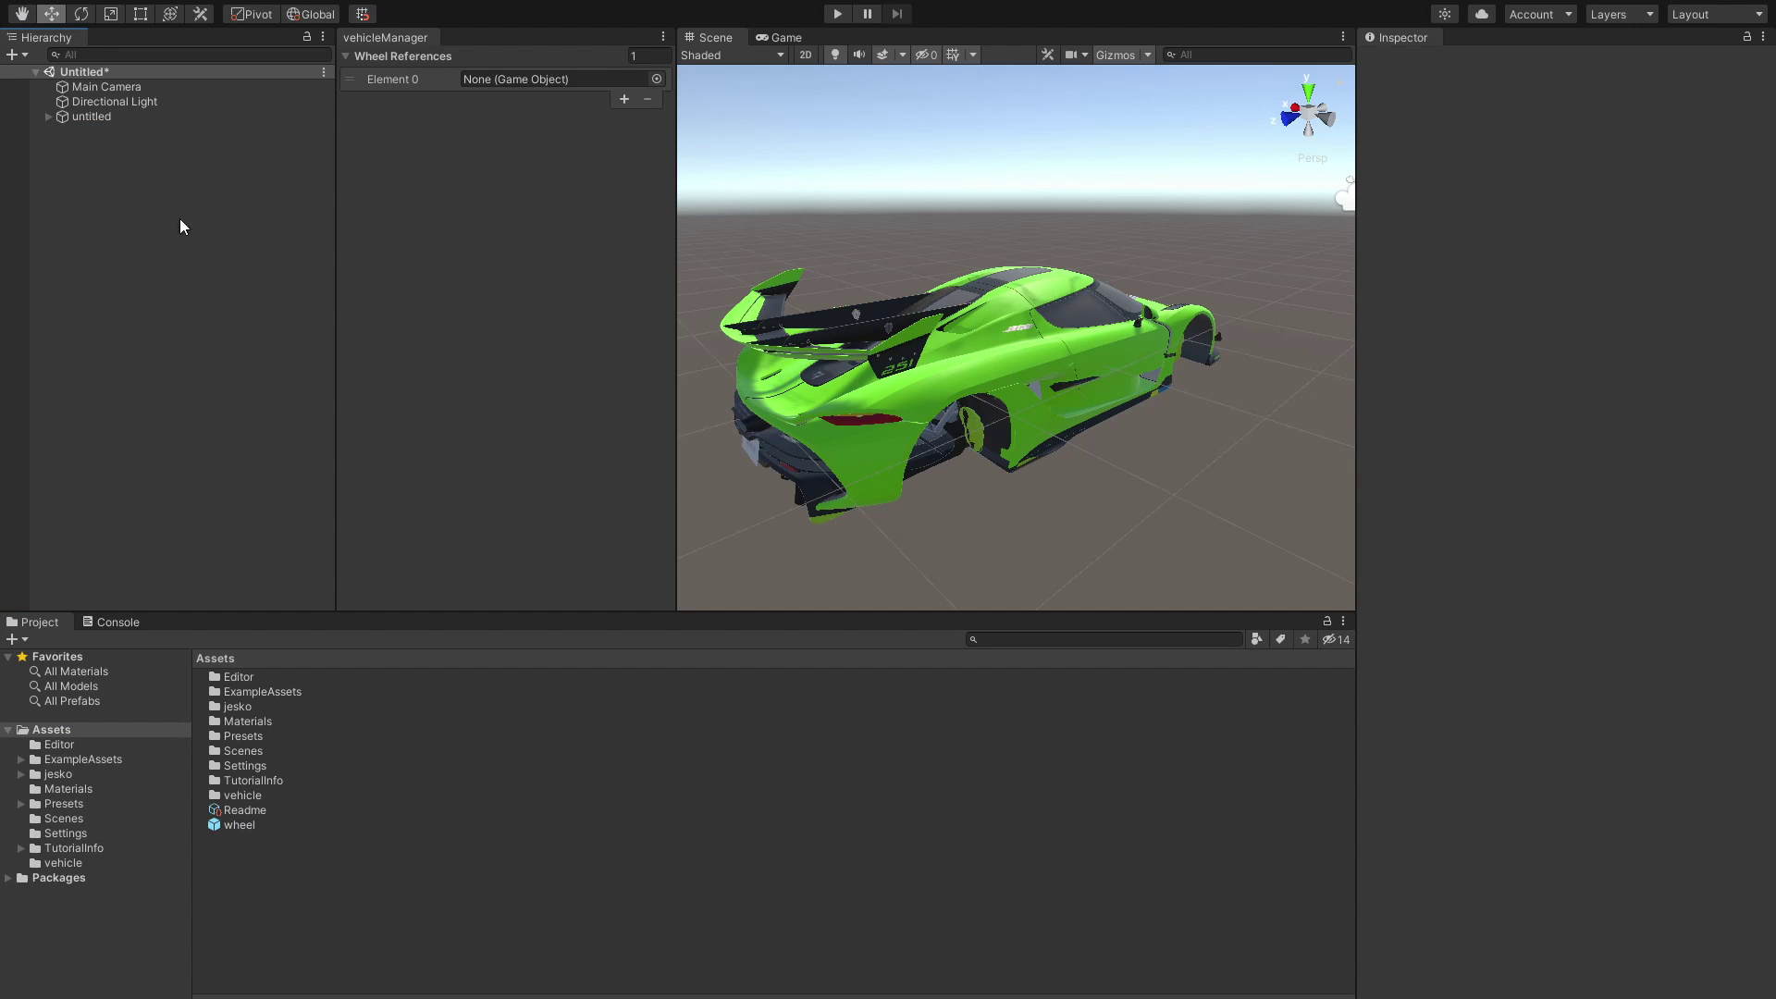
Create a new empty GameObject and reset its transform to the origin
click(83, 117)
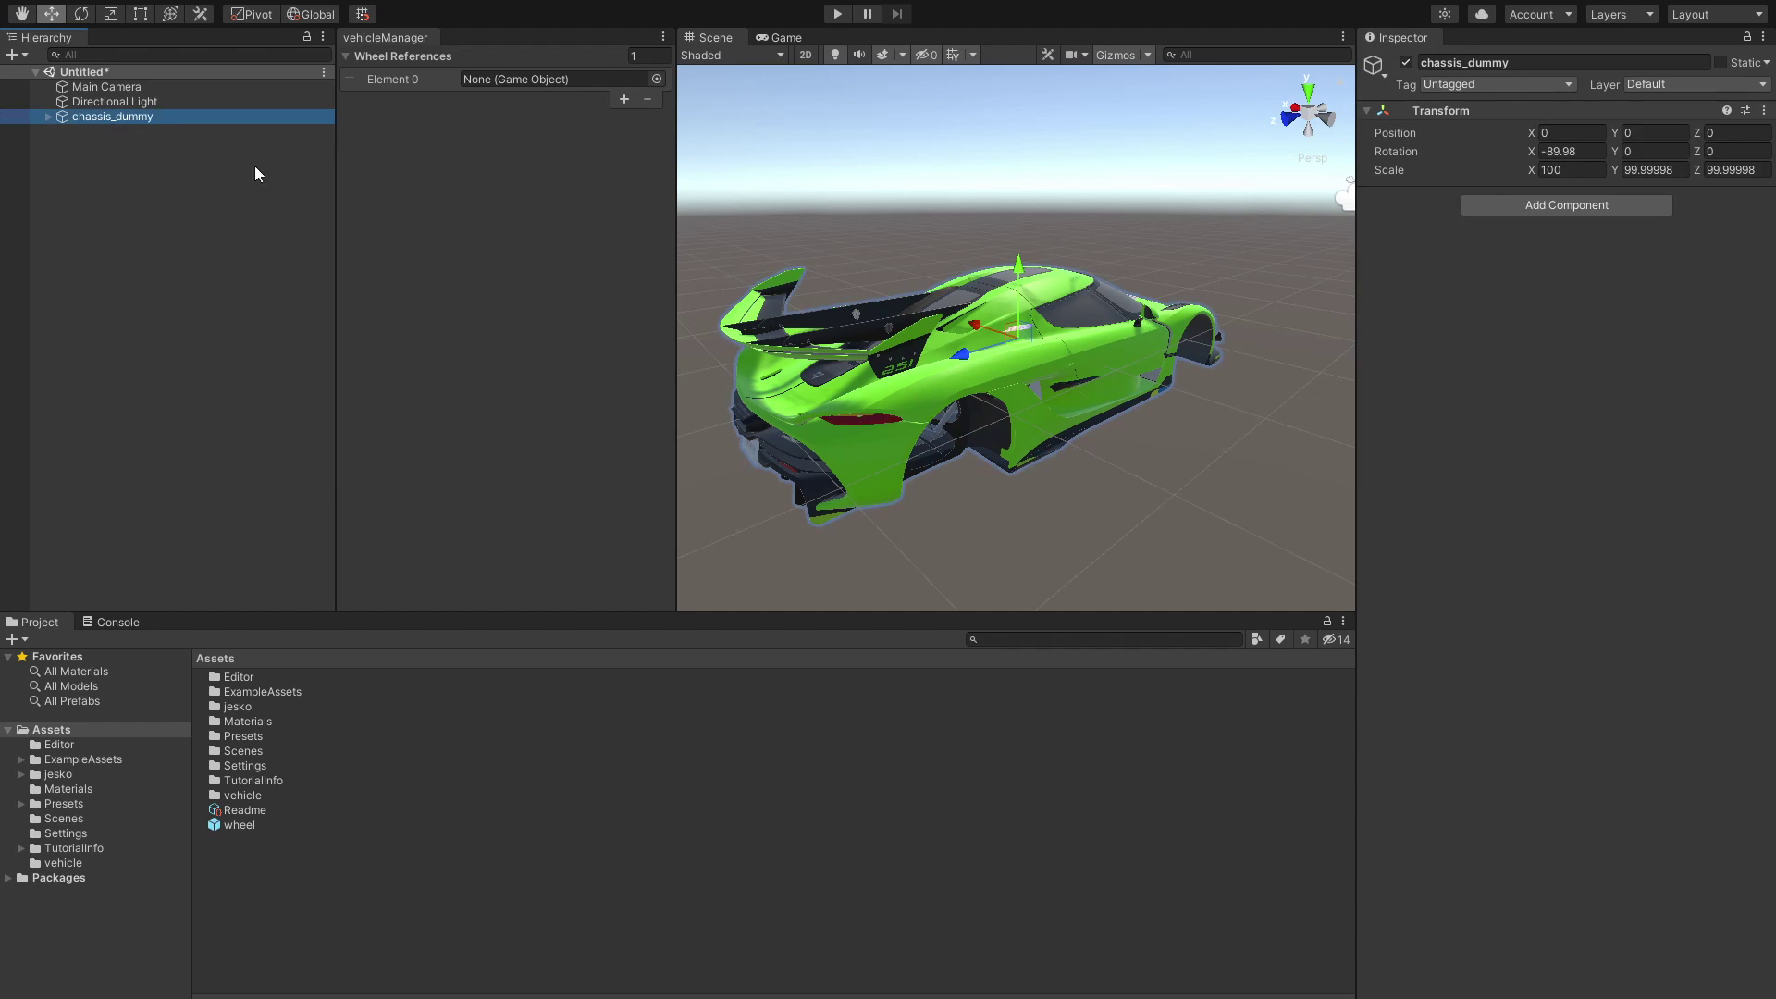
alt+drag(1017, 345, 272, 161)
alt+drag(903, 268, 667, 305)
click(182, 226)
right_click(183, 225)
click(261, 445)
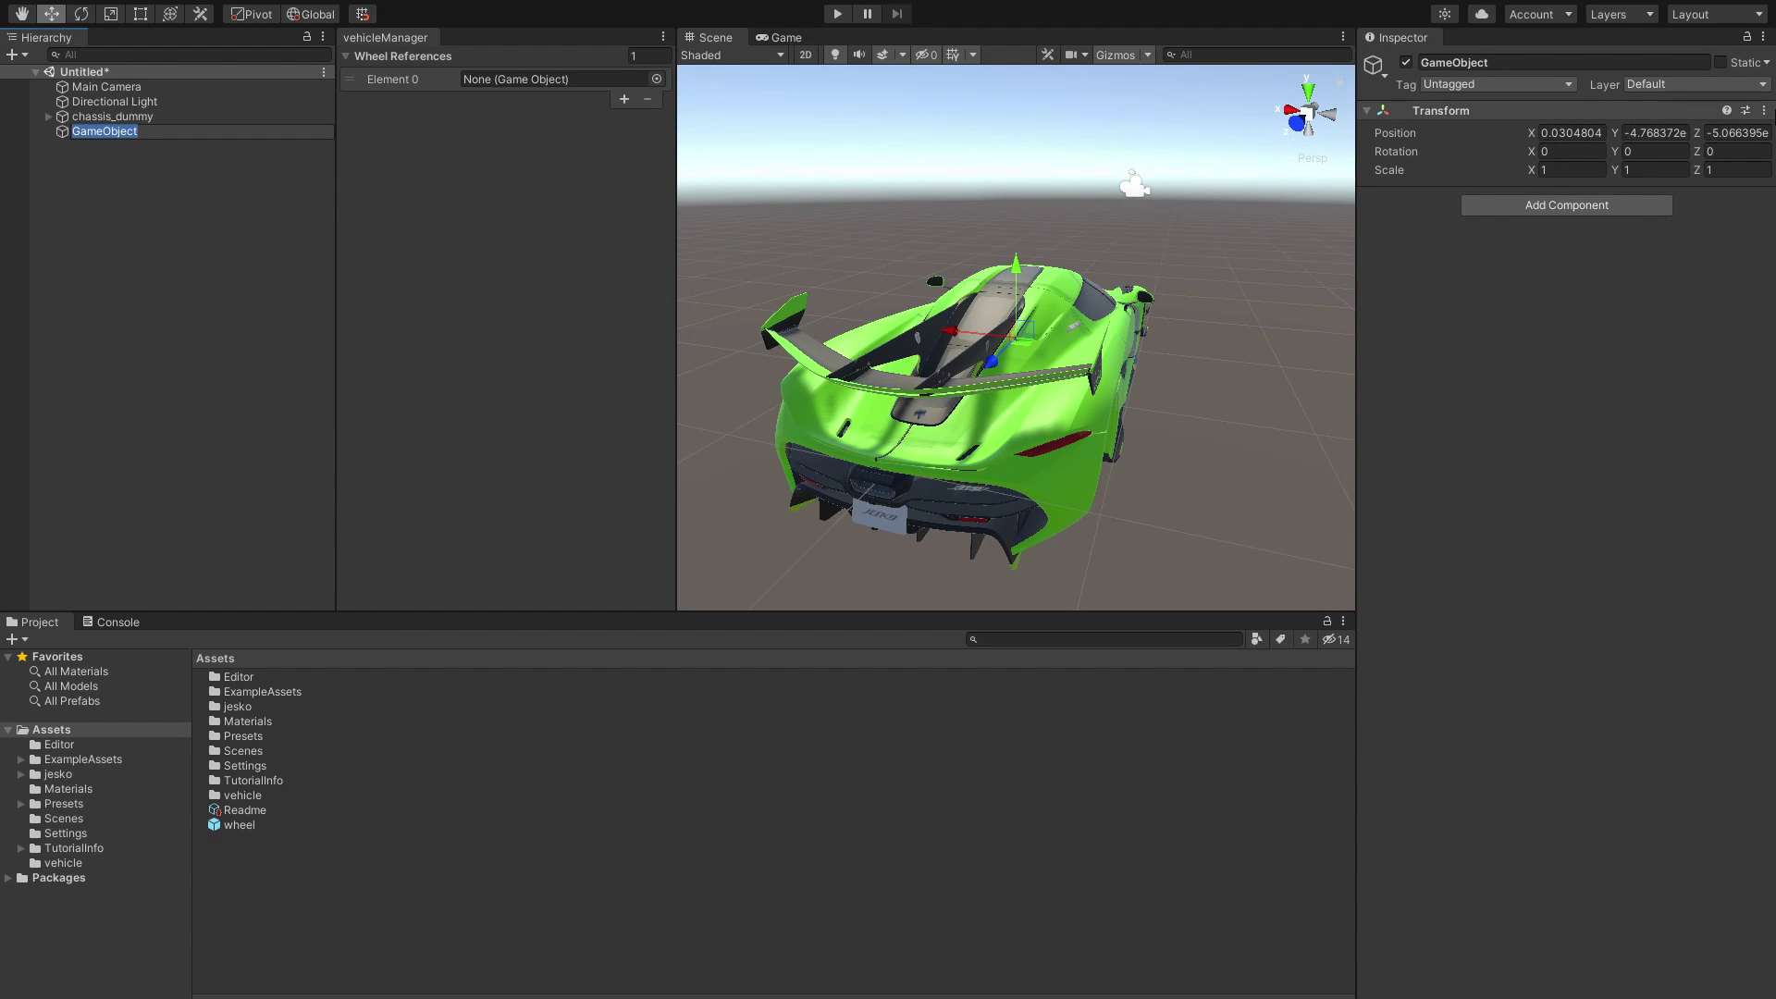
click(1765, 111)
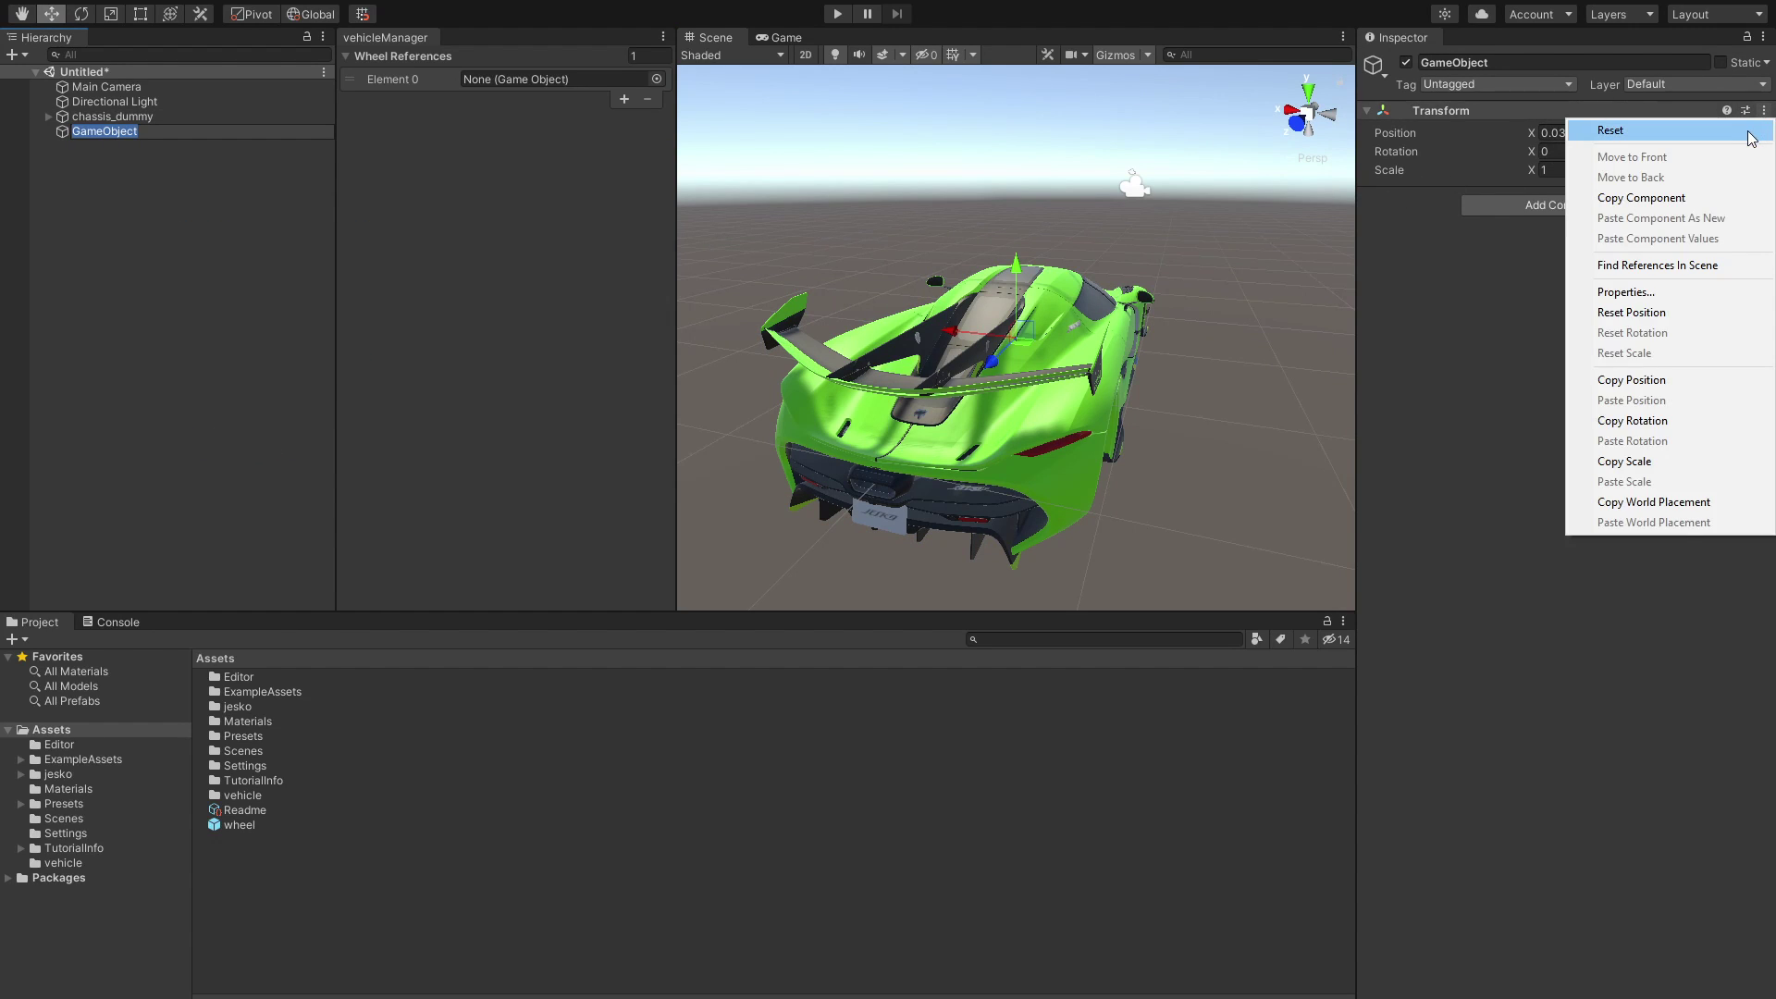
Parent chassis_dummy under the new empty GameObject
click(1619, 127)
click(109, 115)
drag(119, 118, 96, 131)
Rename the empty GameObject to 'jesko'
click(109, 118)
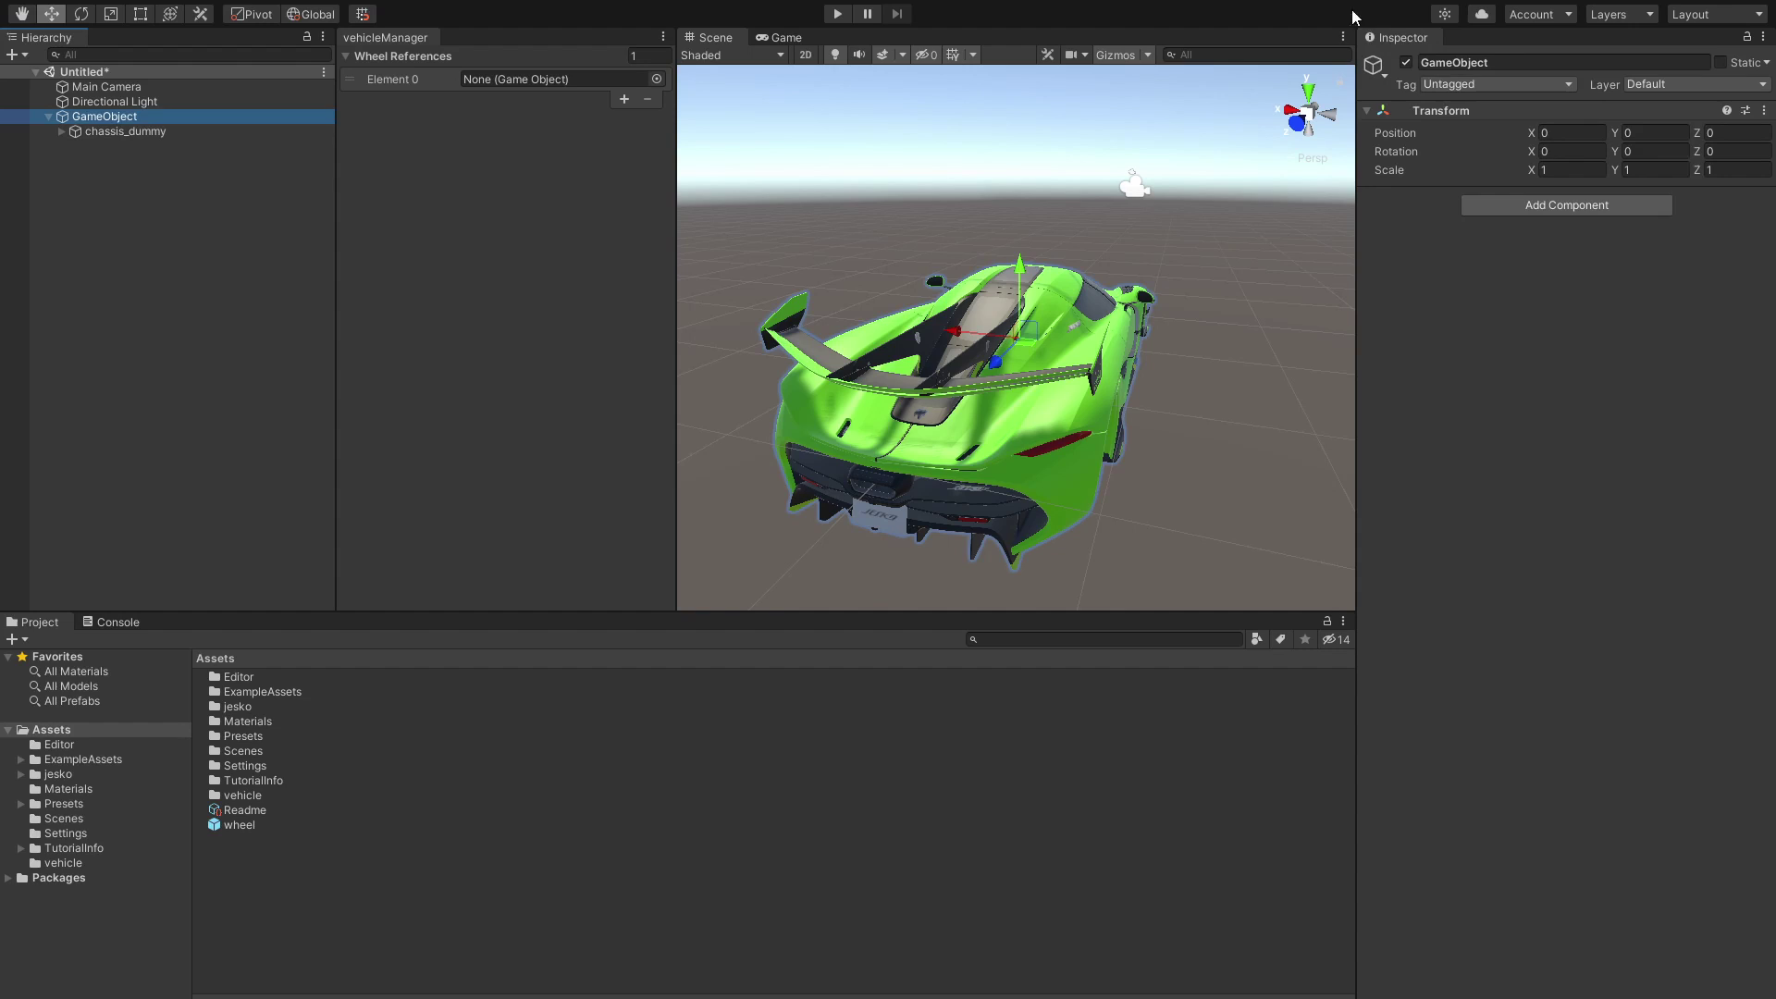
click(1511, 62)
double_click(1498, 62)
text(jesko)
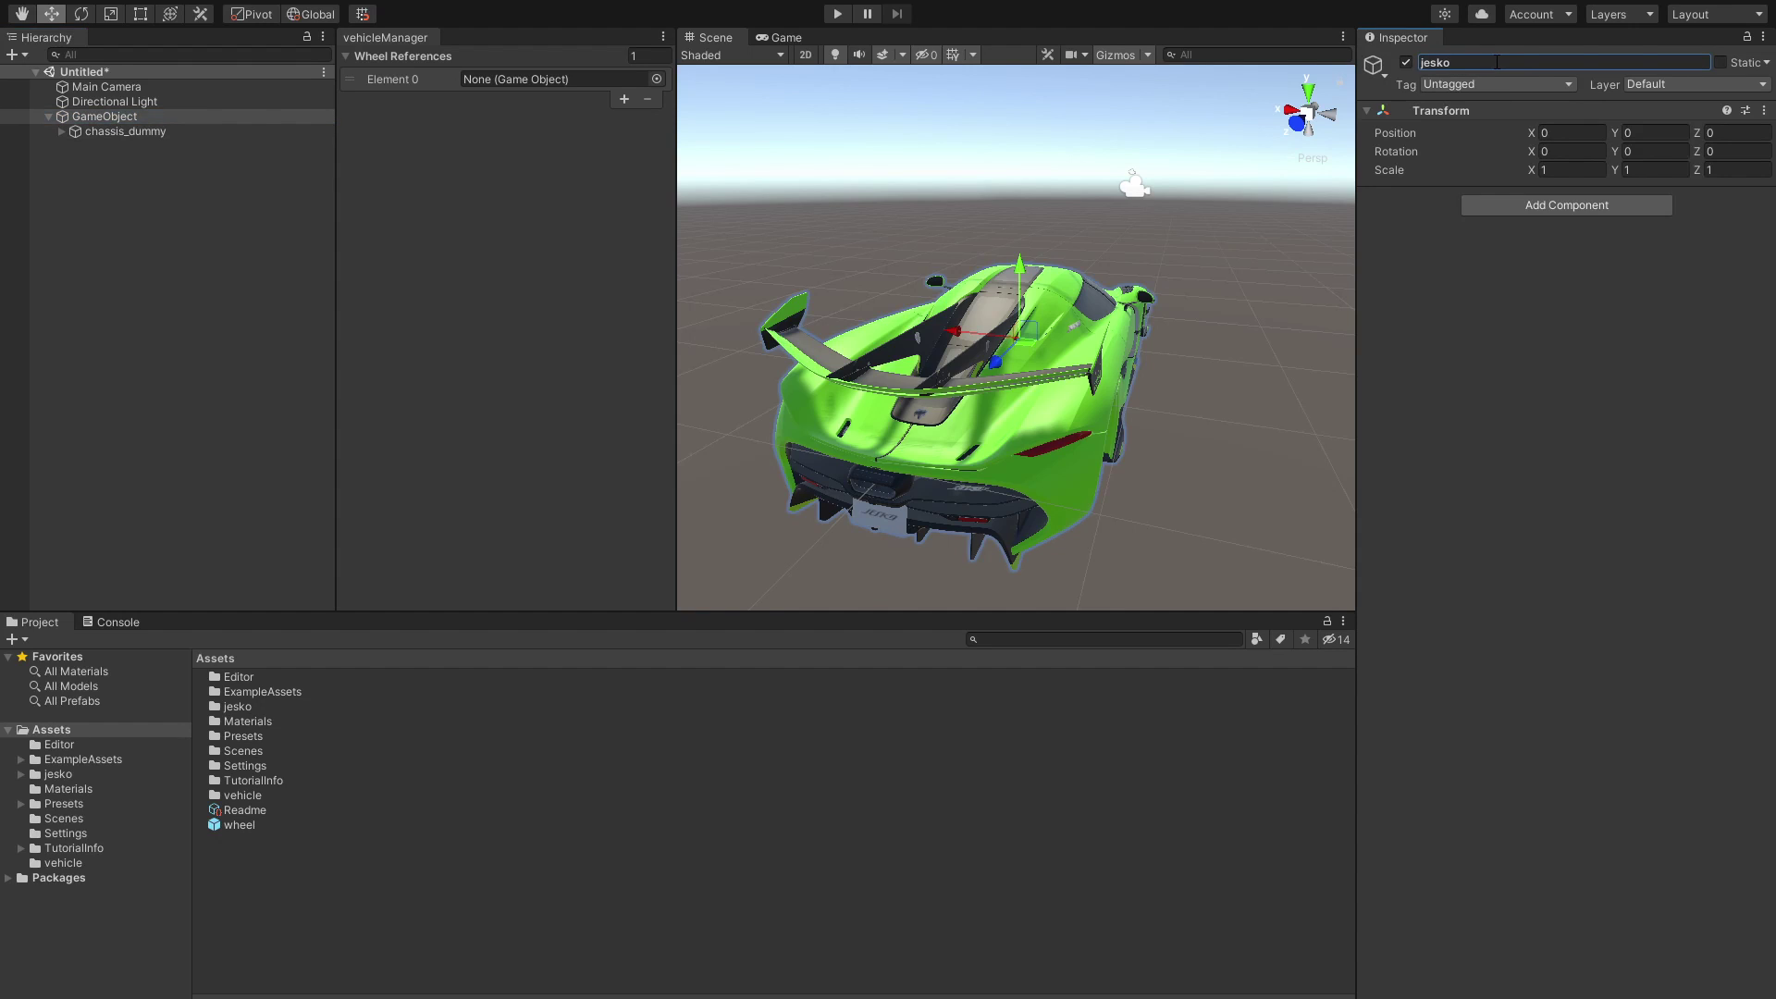
key(Return)
click(213, 268)
click(86, 116)
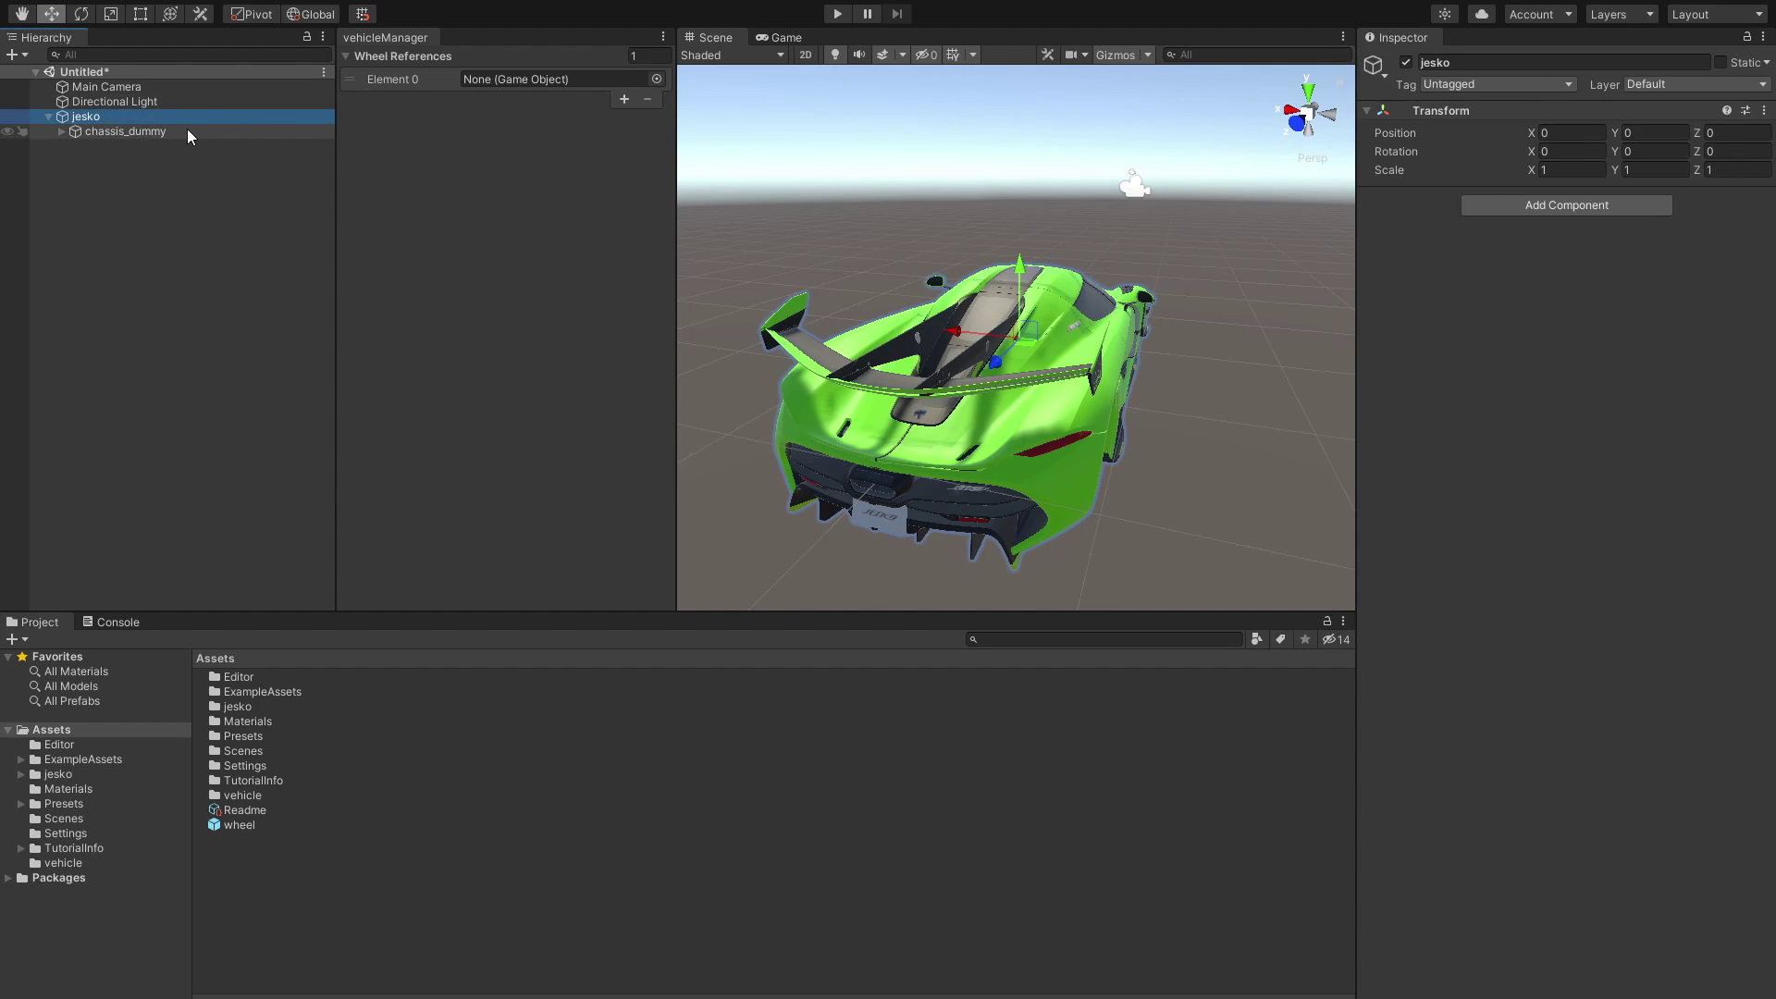
click(223, 275)
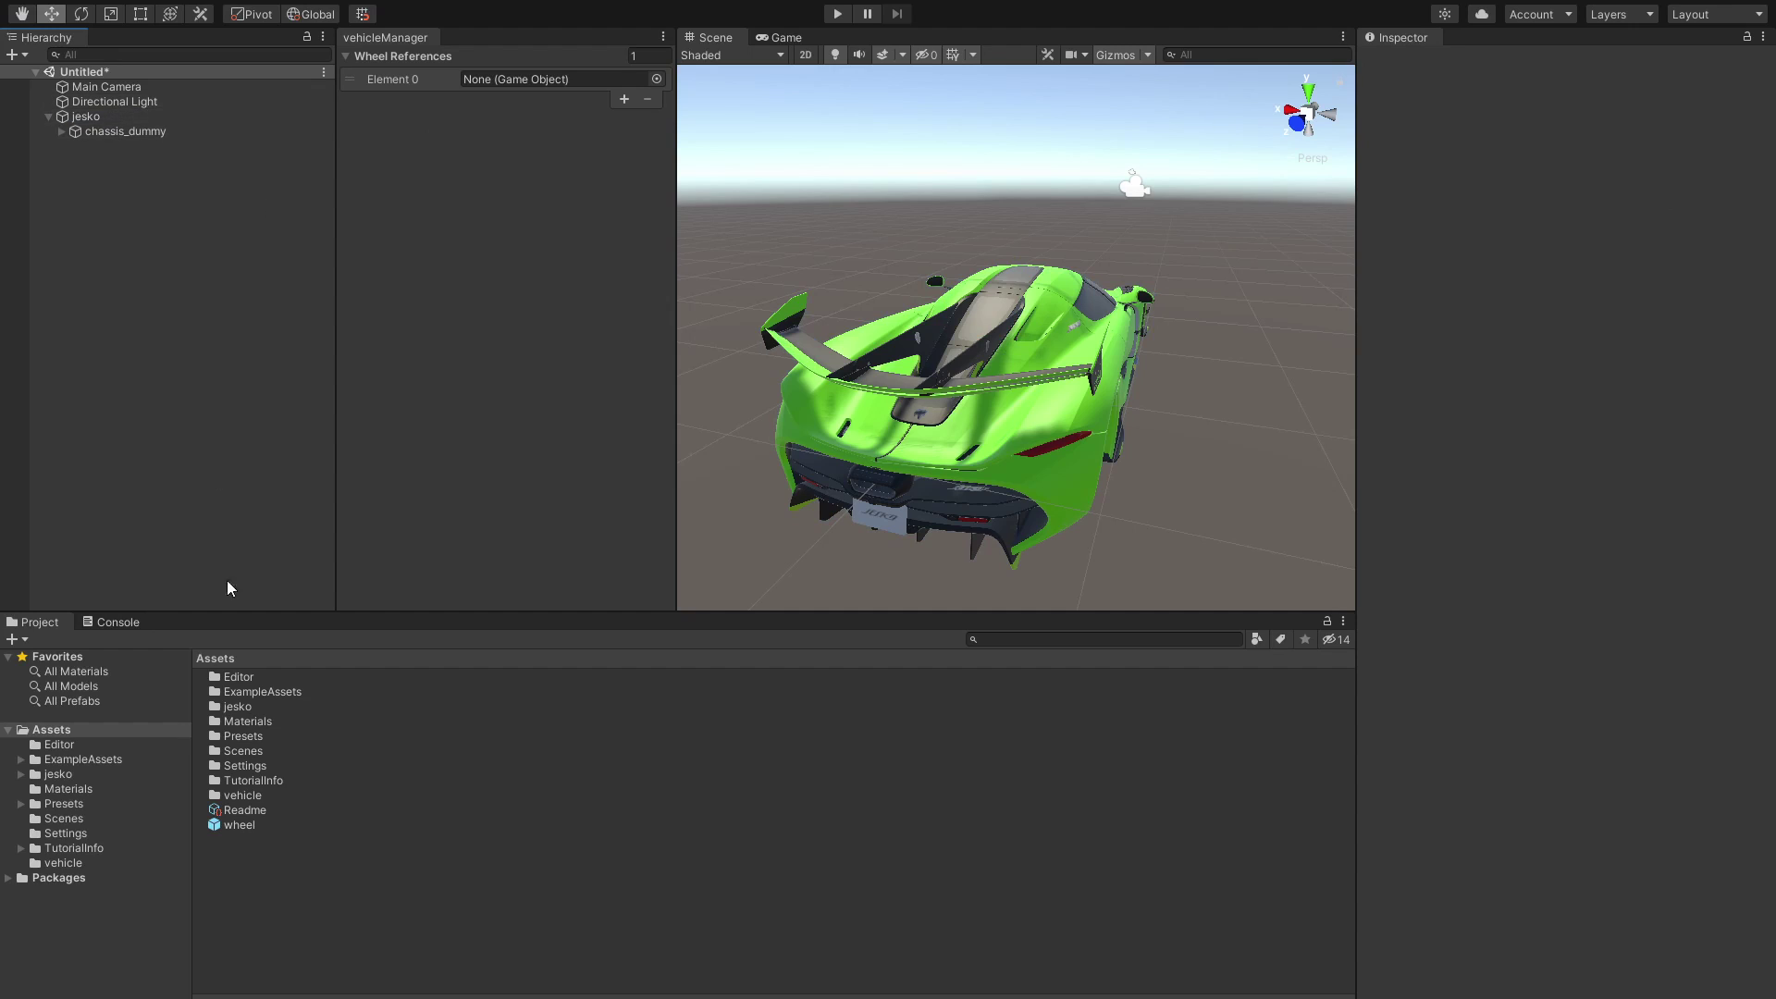
Assign the wheel model to Wheel References Element 0 and GameObject as the vehicleManager's Vehicle Object
drag(242, 826, 491, 75)
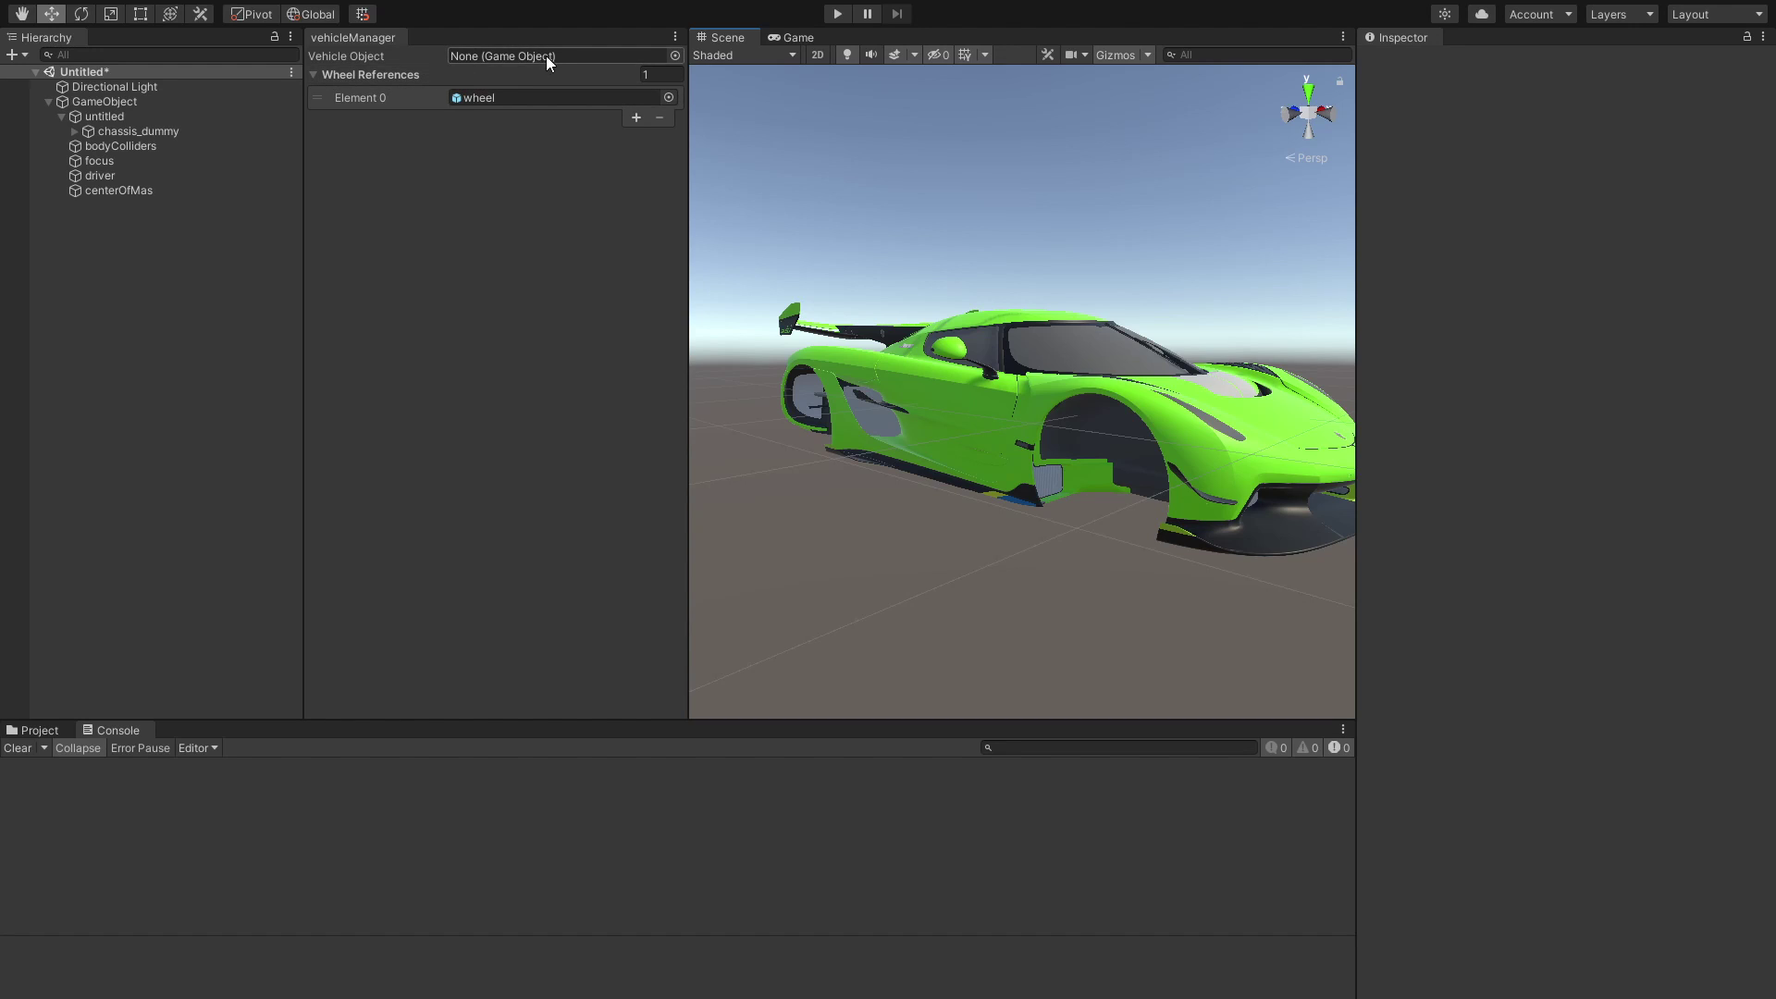
drag(85, 101, 536, 52)
click(147, 102)
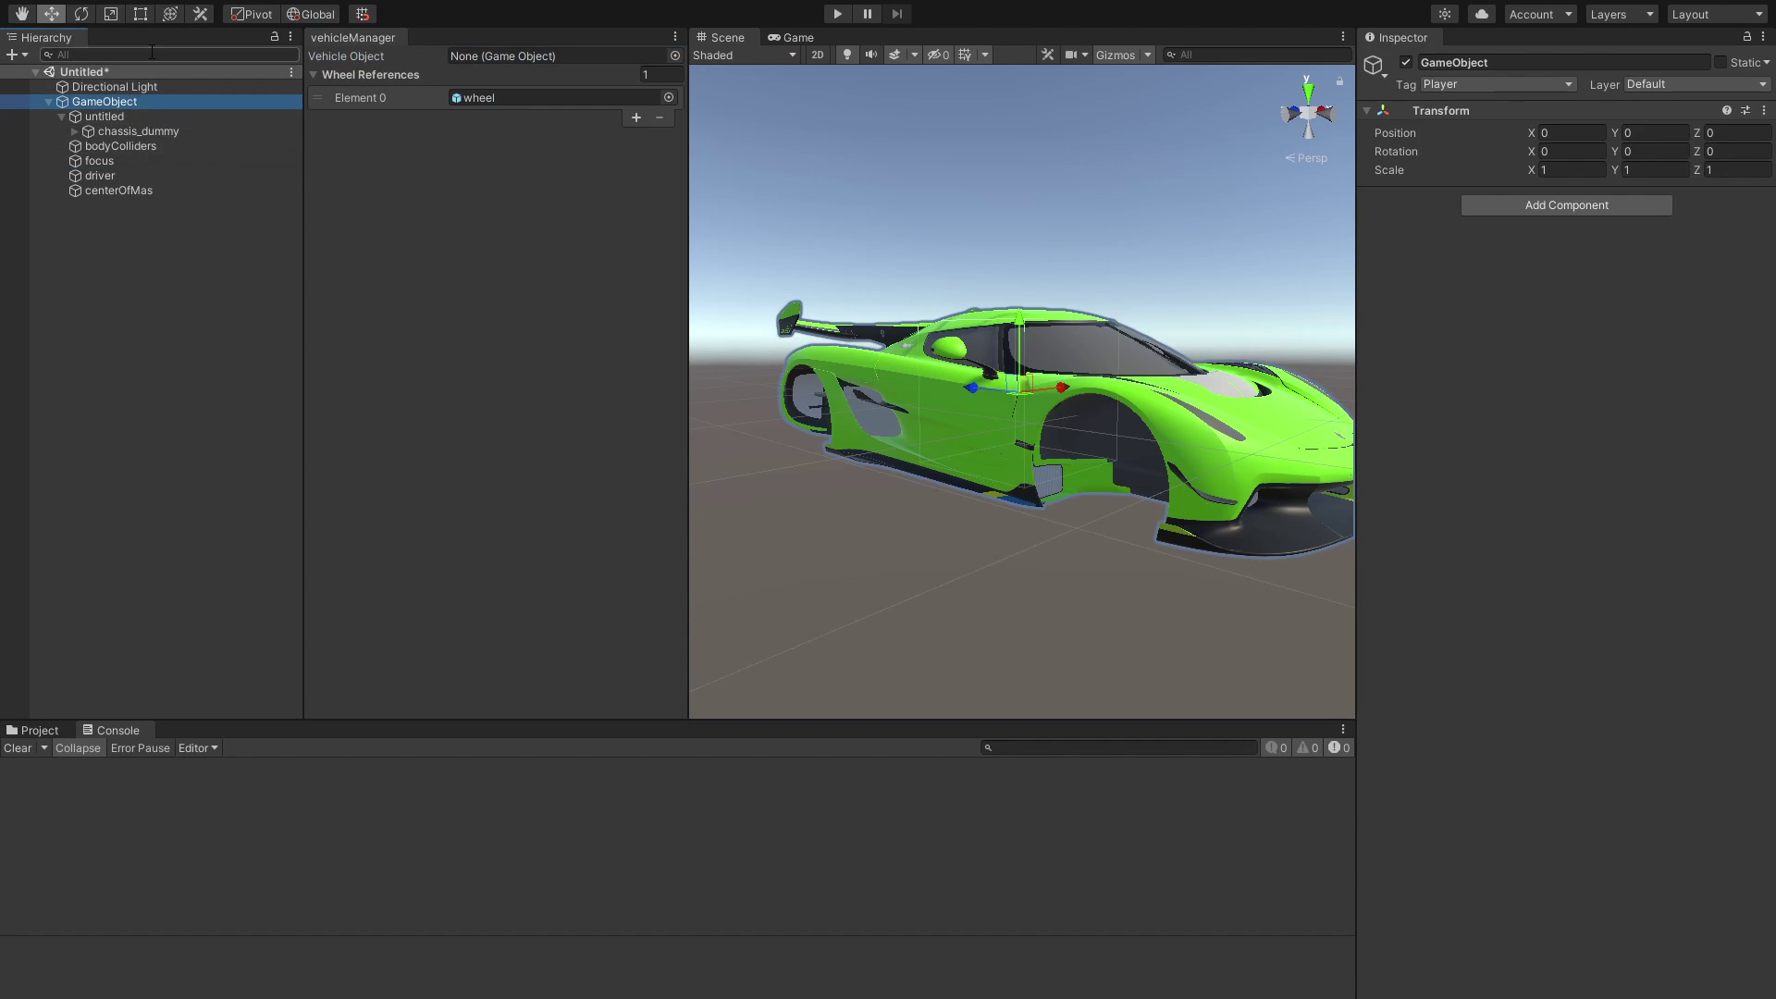
click(47, 102)
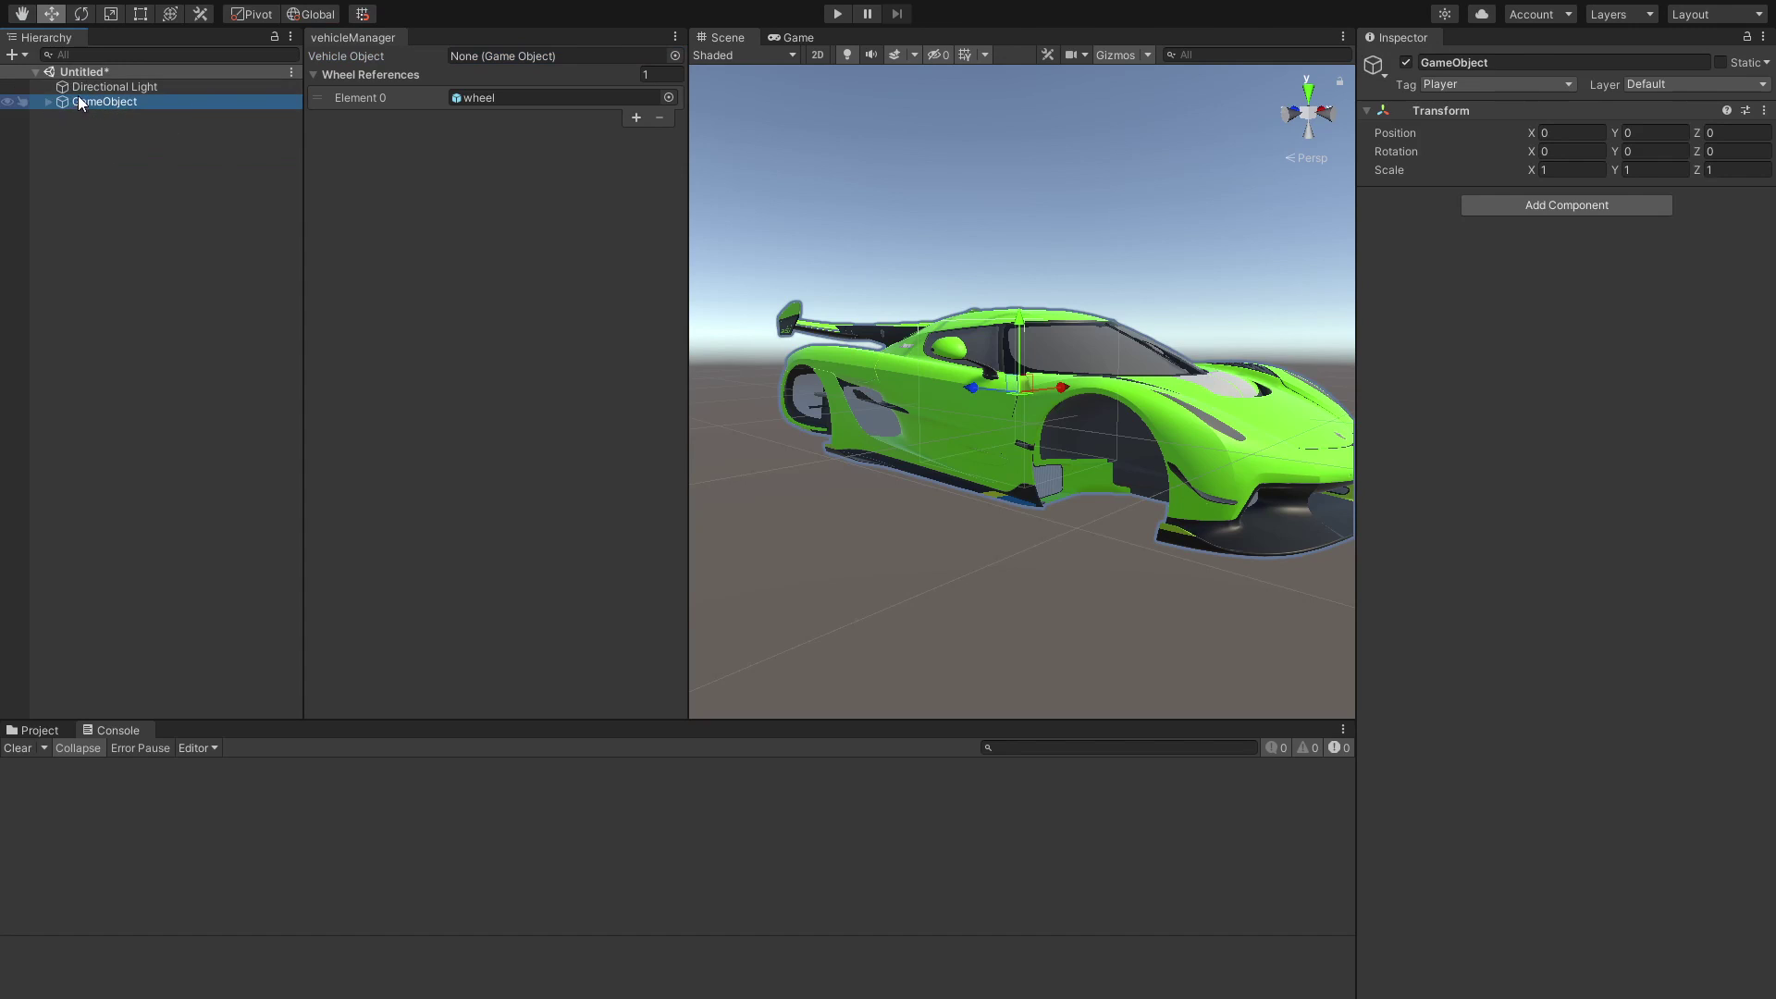
click(91, 120)
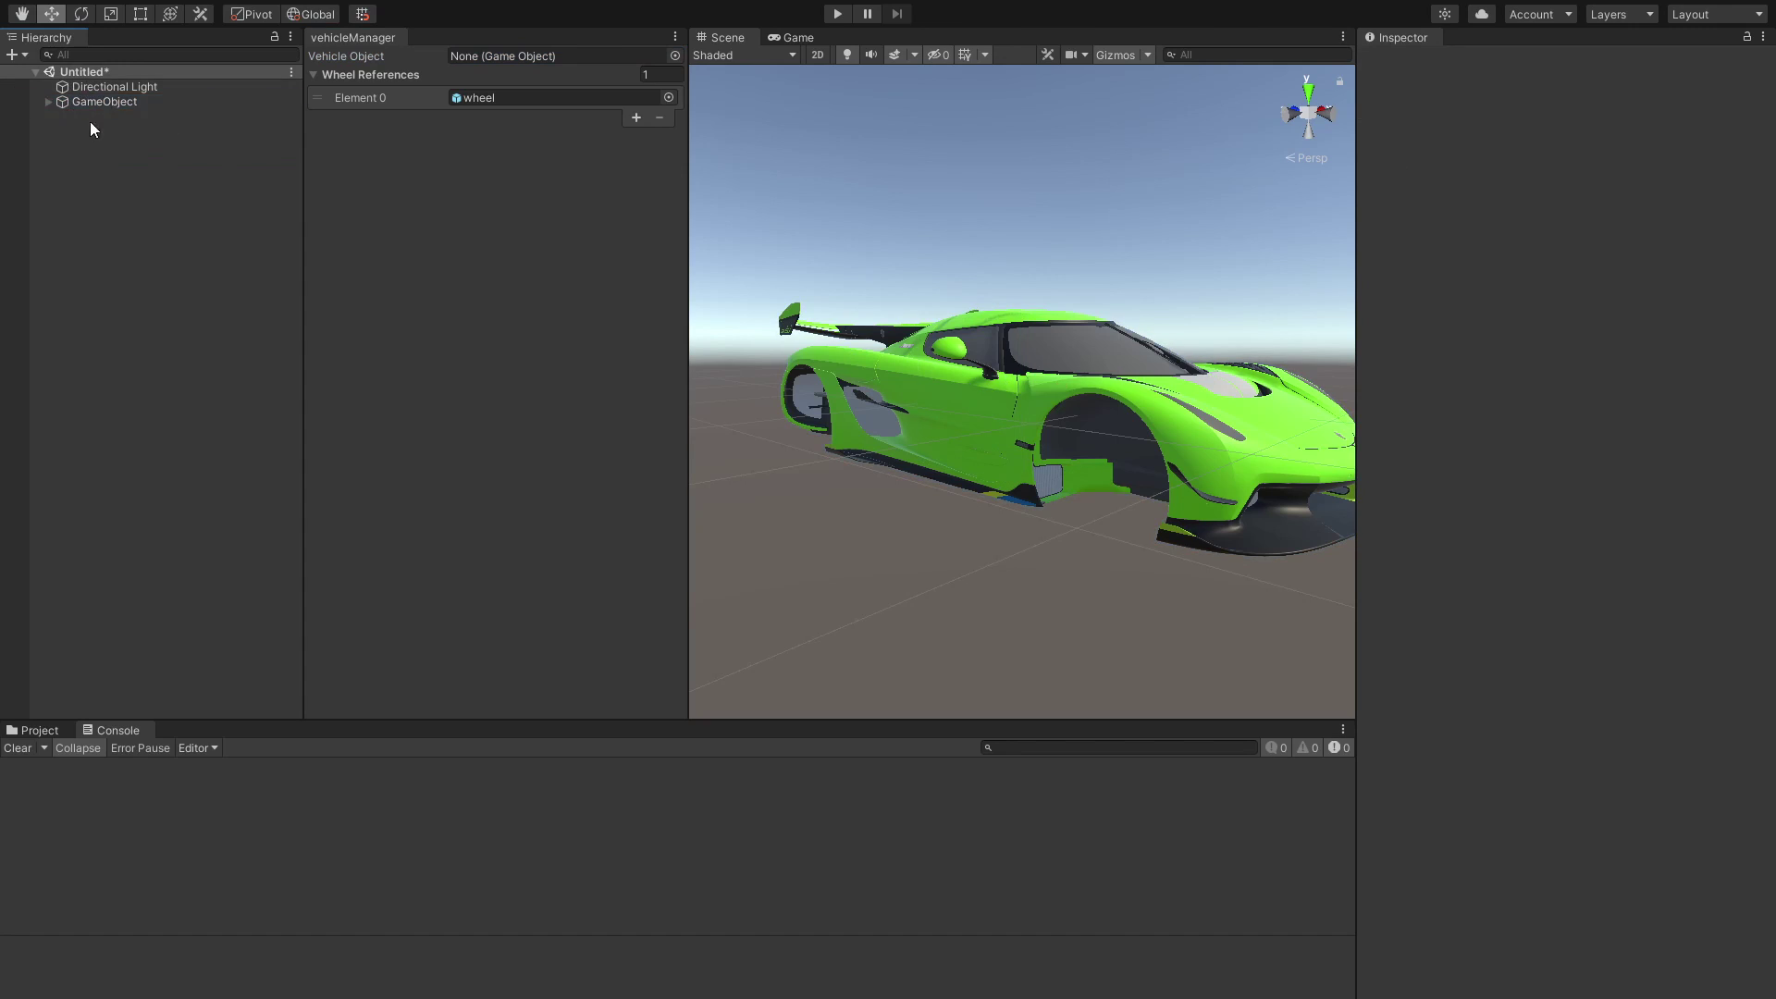
click(793, 39)
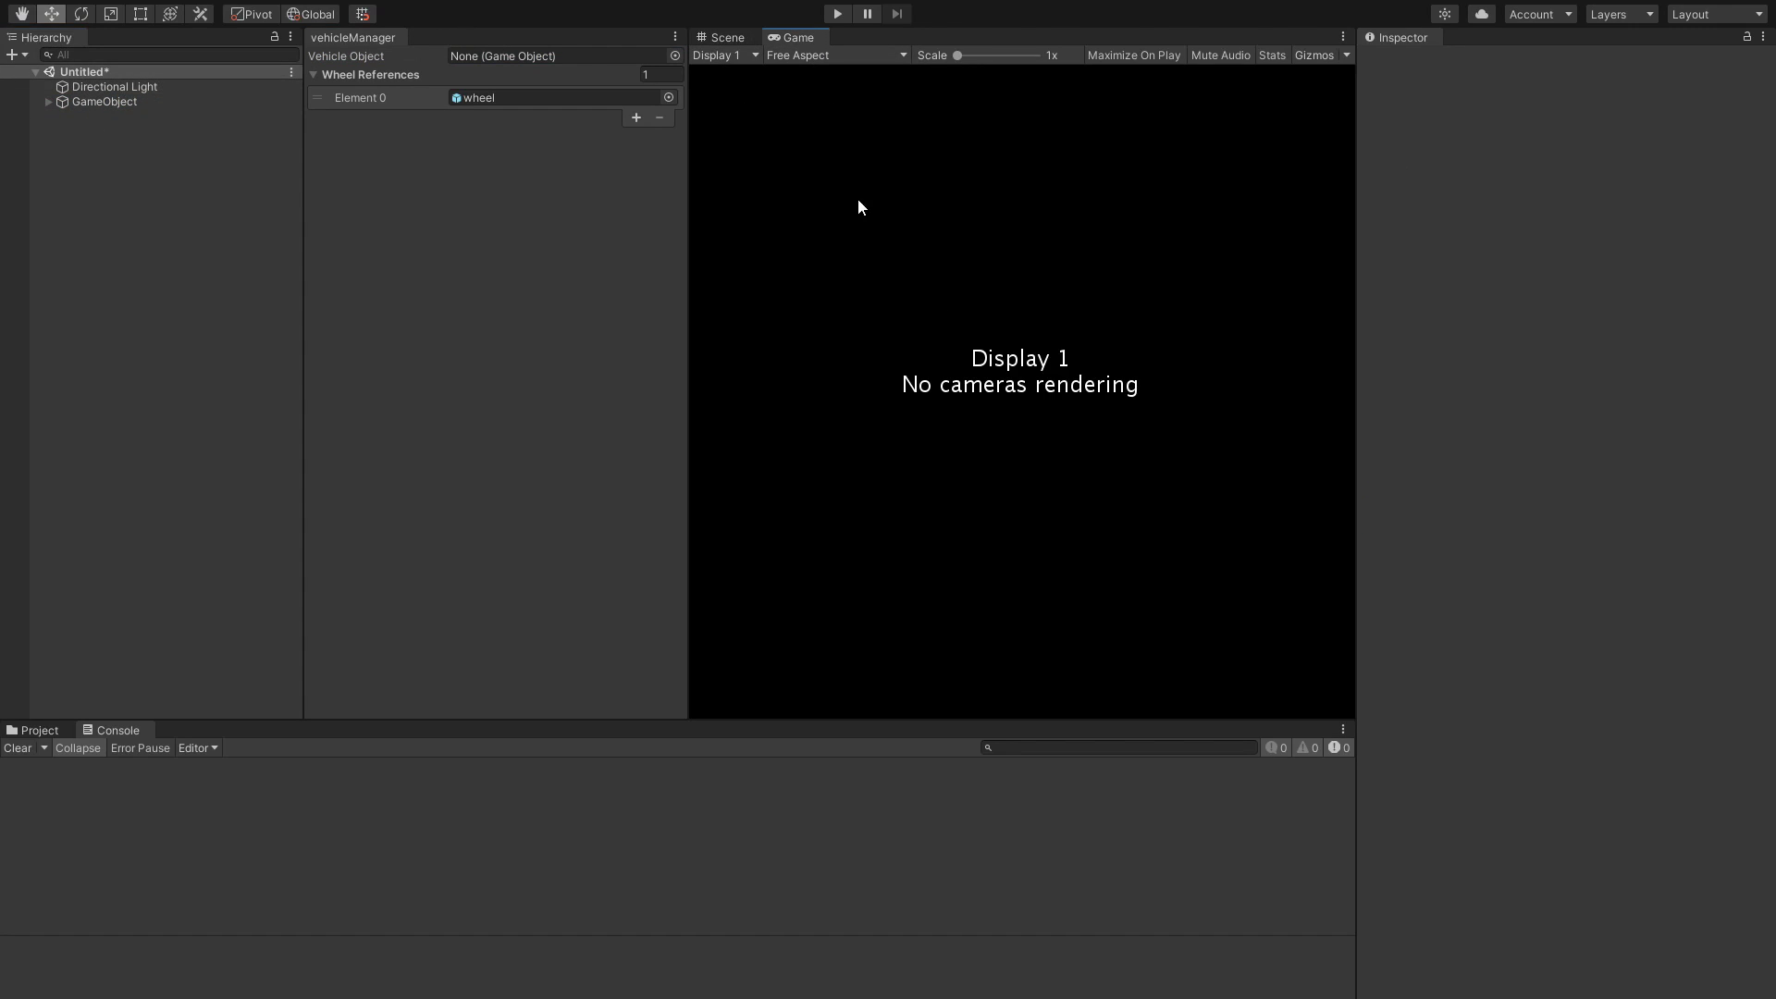
drag(102, 104, 280, 113)
drag(169, 105, 519, 58)
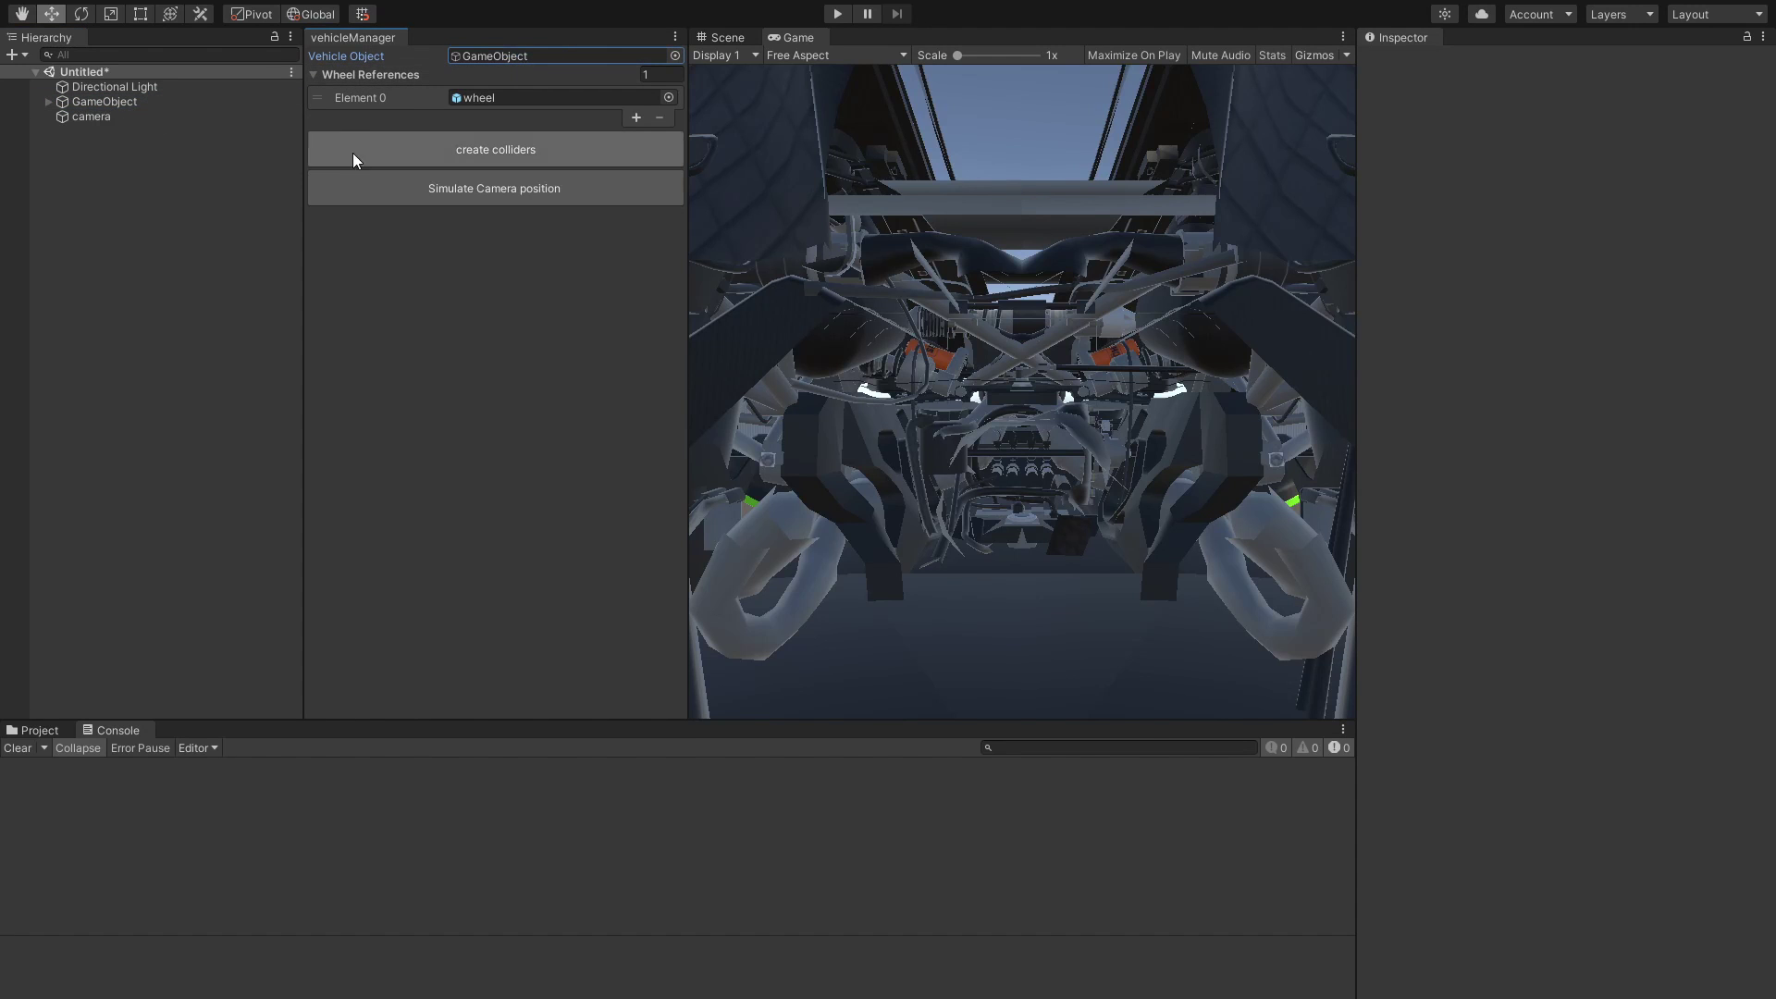
click(89, 118)
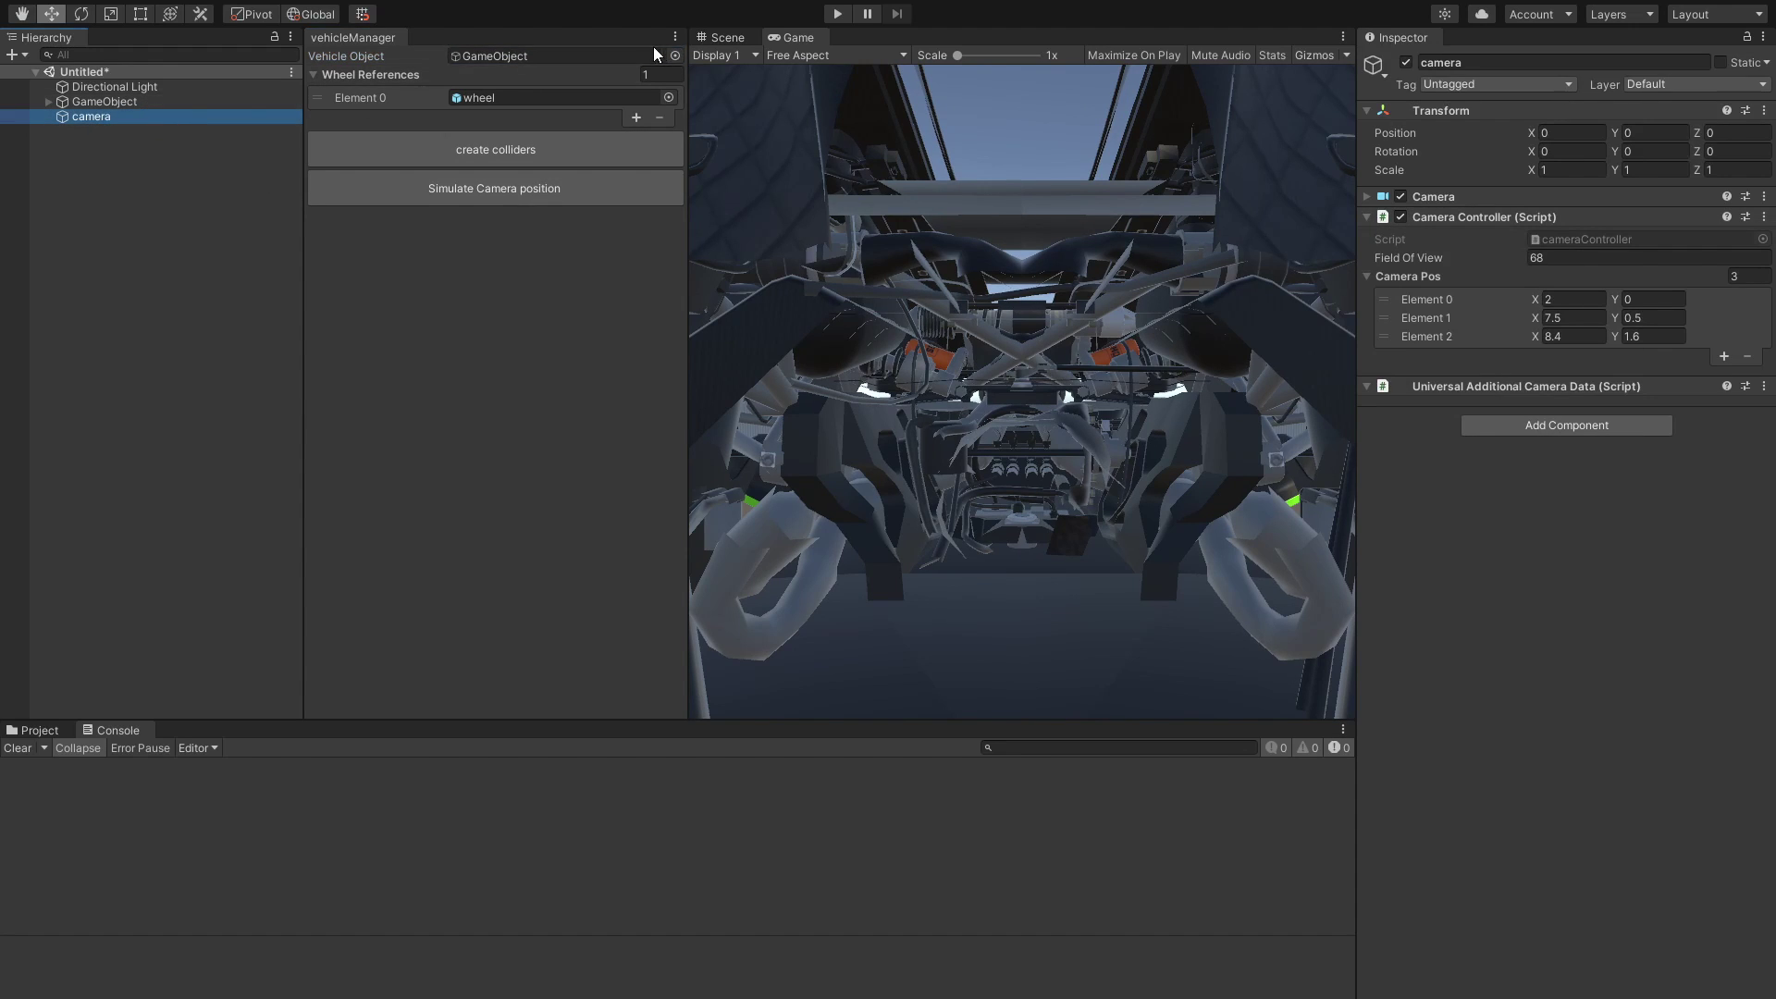
click(675, 55)
double_click(304, 102)
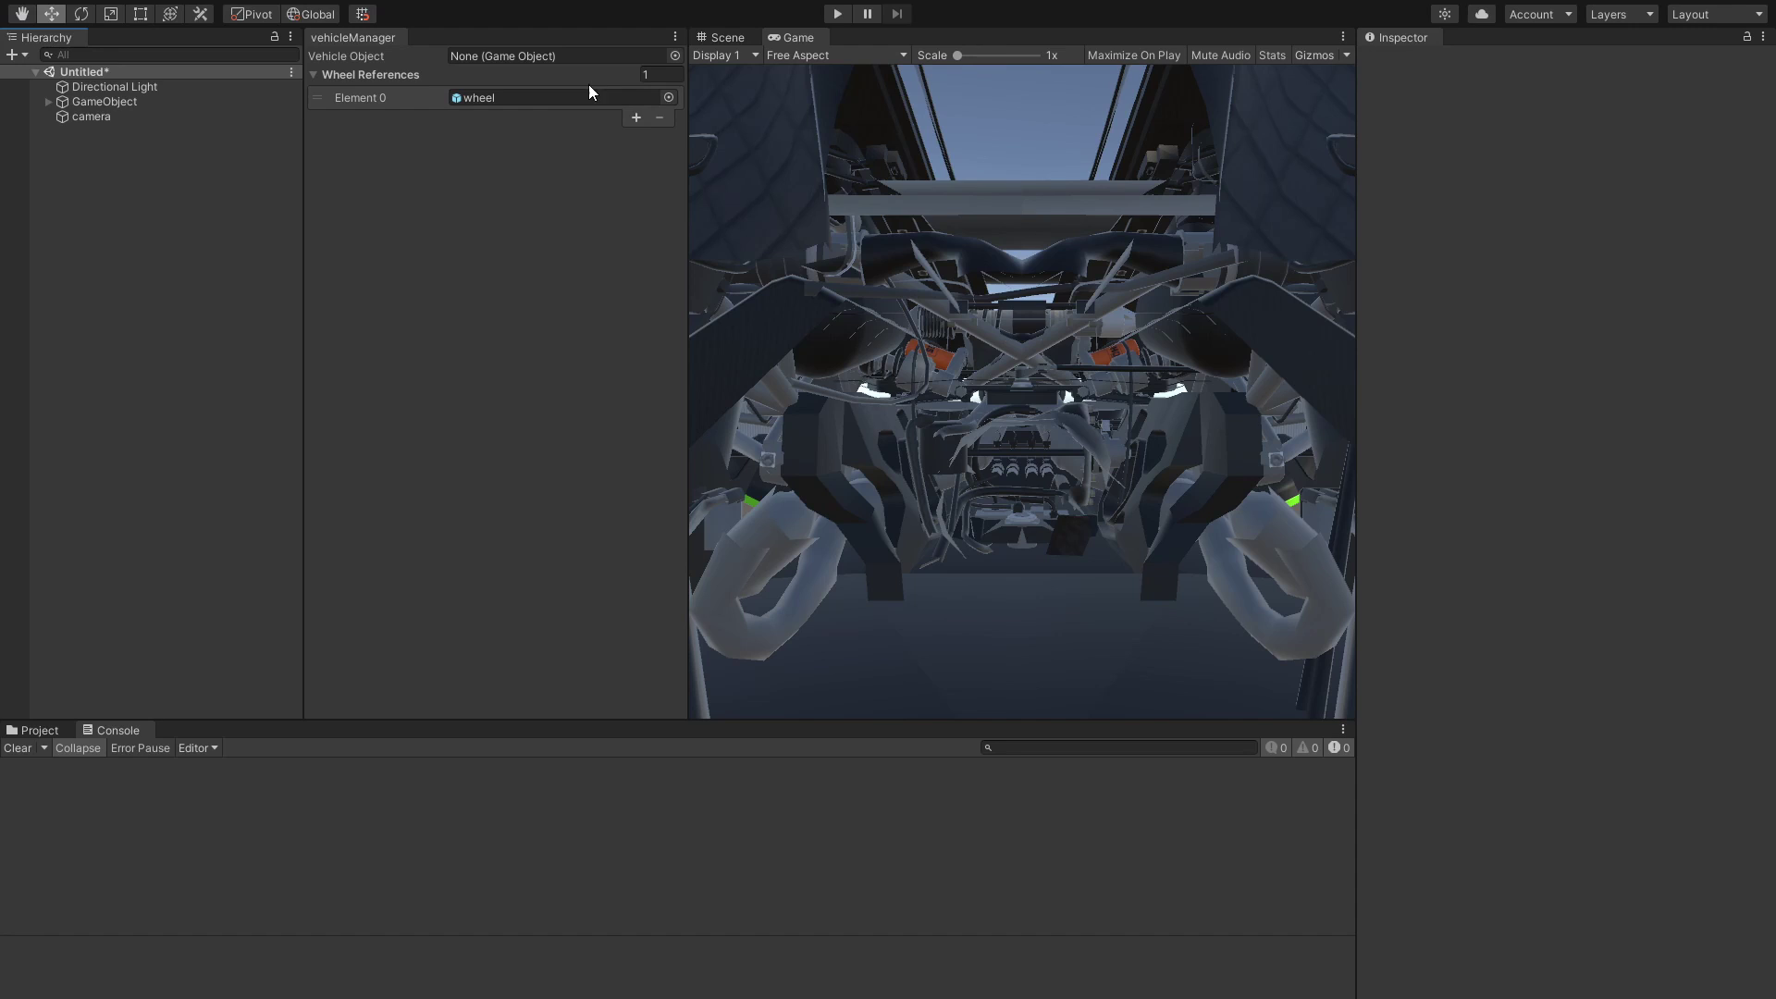
drag(101, 101, 483, 52)
click(109, 118)
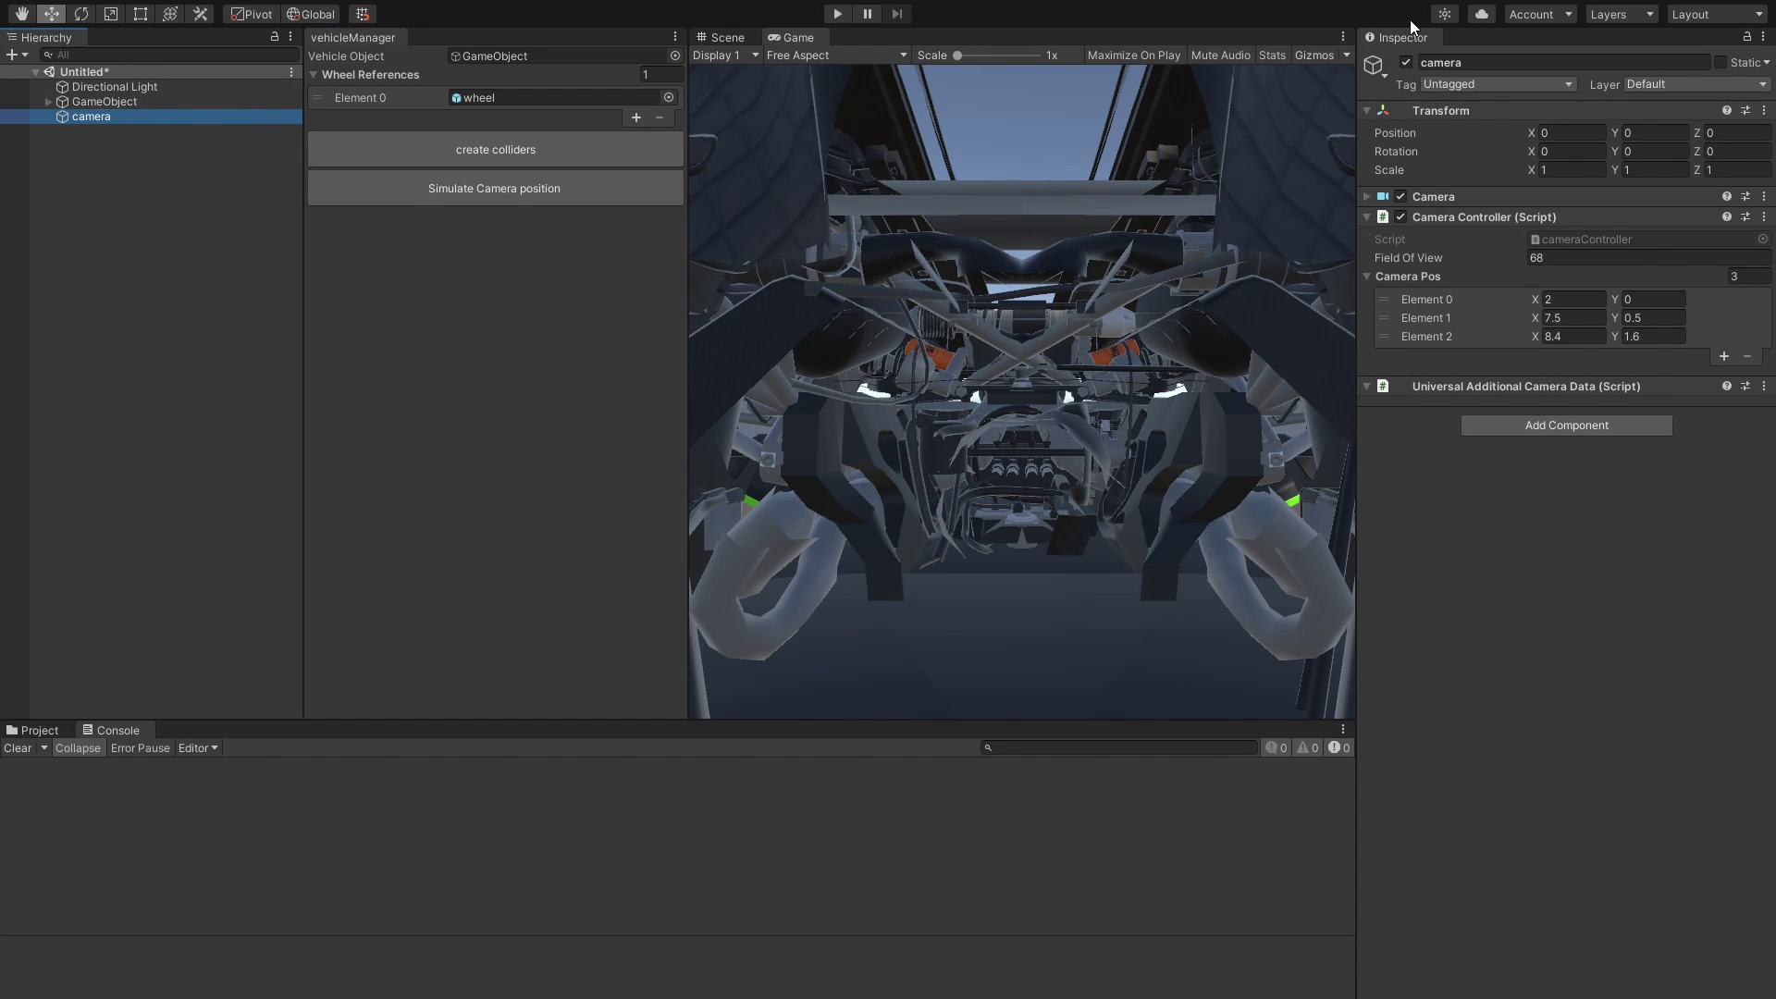
click(1430, 196)
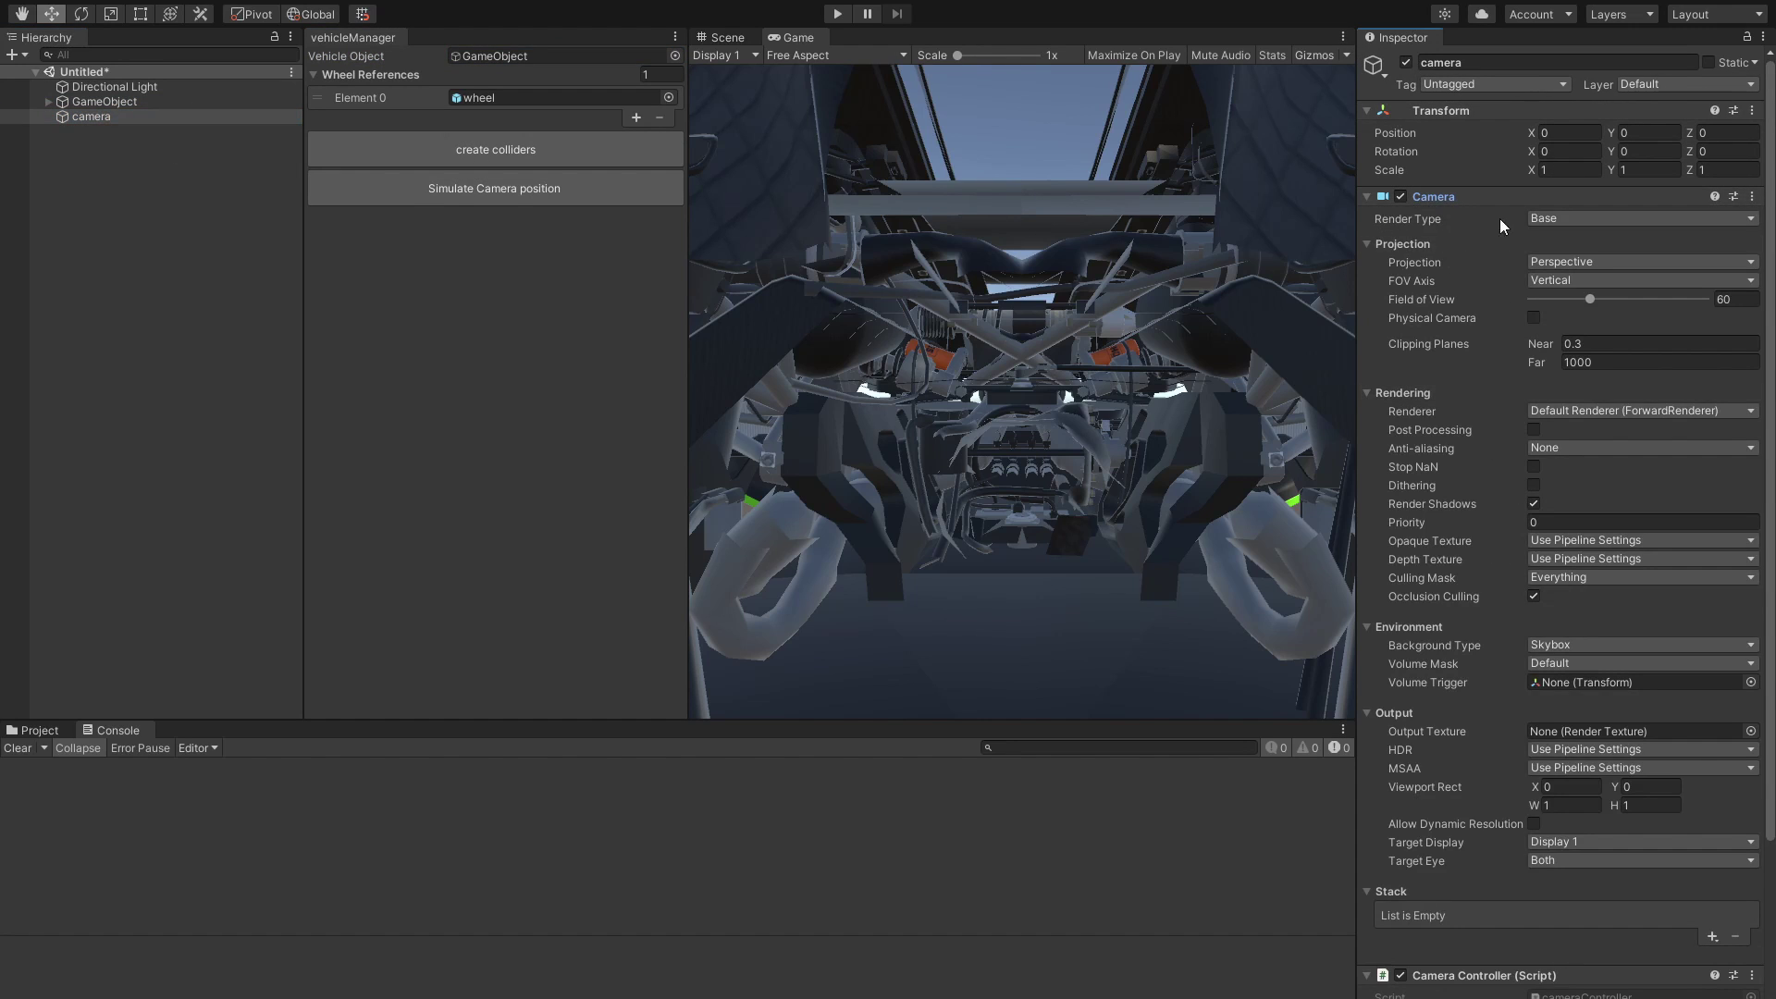
click(1436, 196)
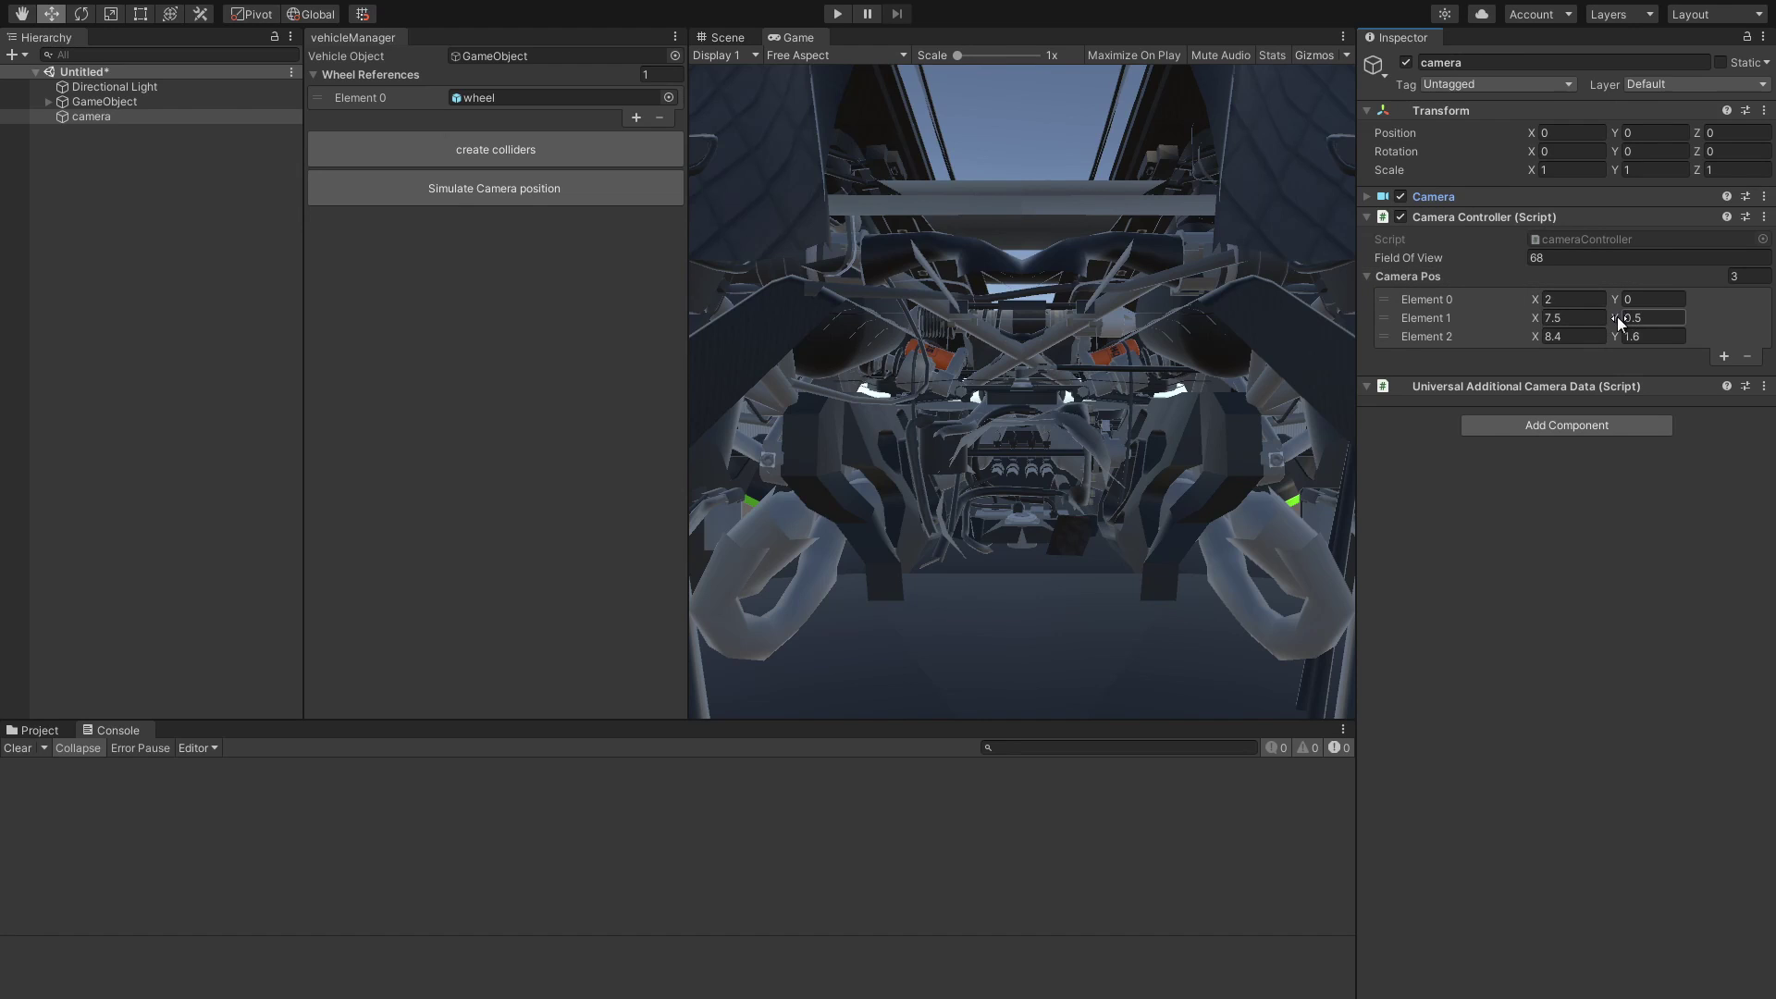
click(1458, 219)
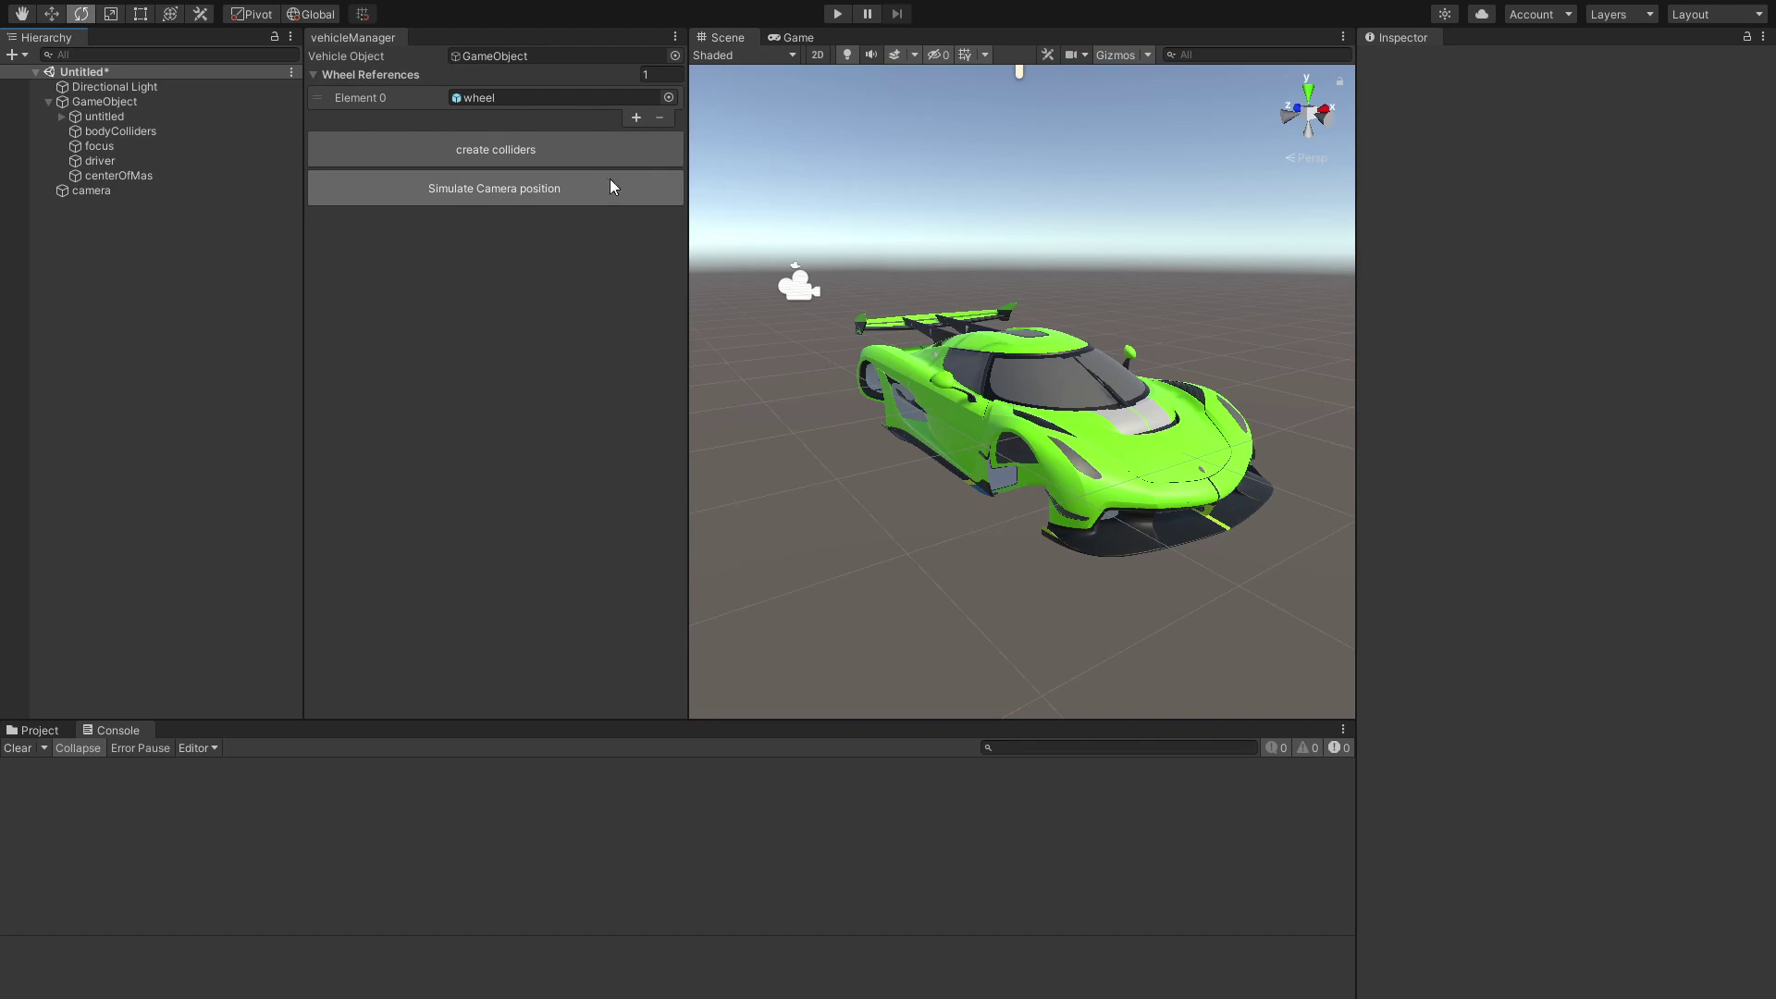
Cycle through the simulated camera positions to preview the view behind the car
click(592, 186)
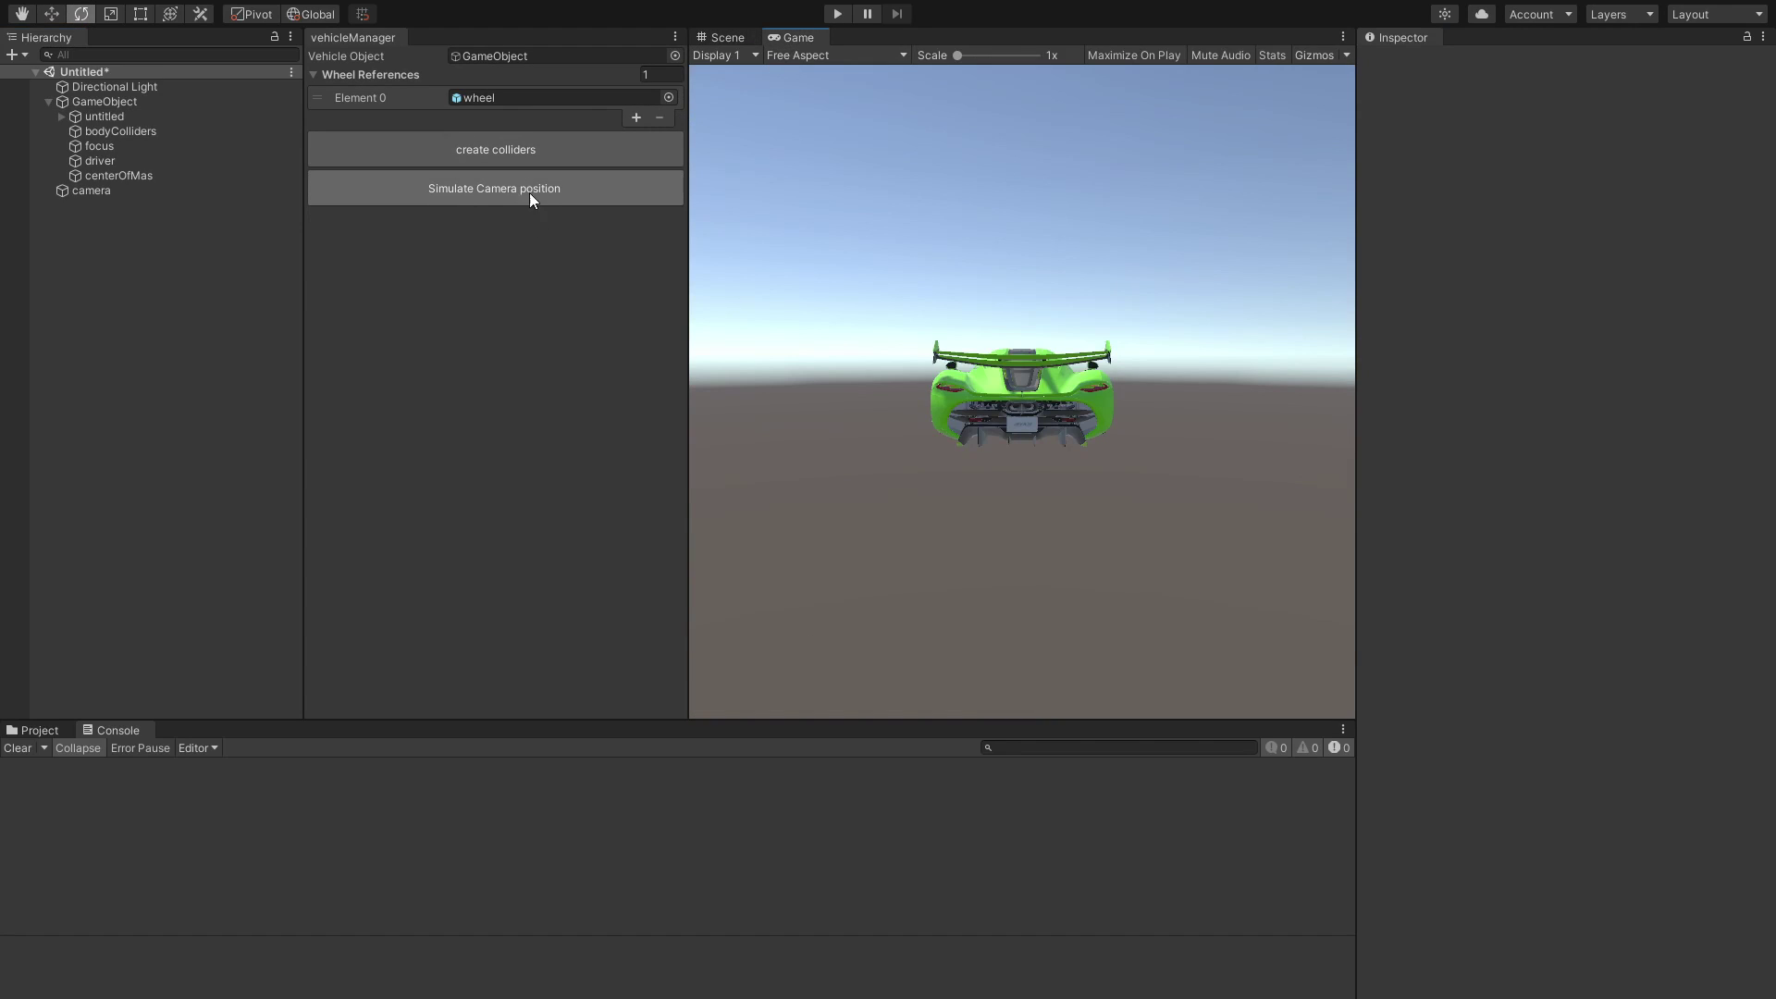
click(553, 192)
click(554, 193)
click(553, 192)
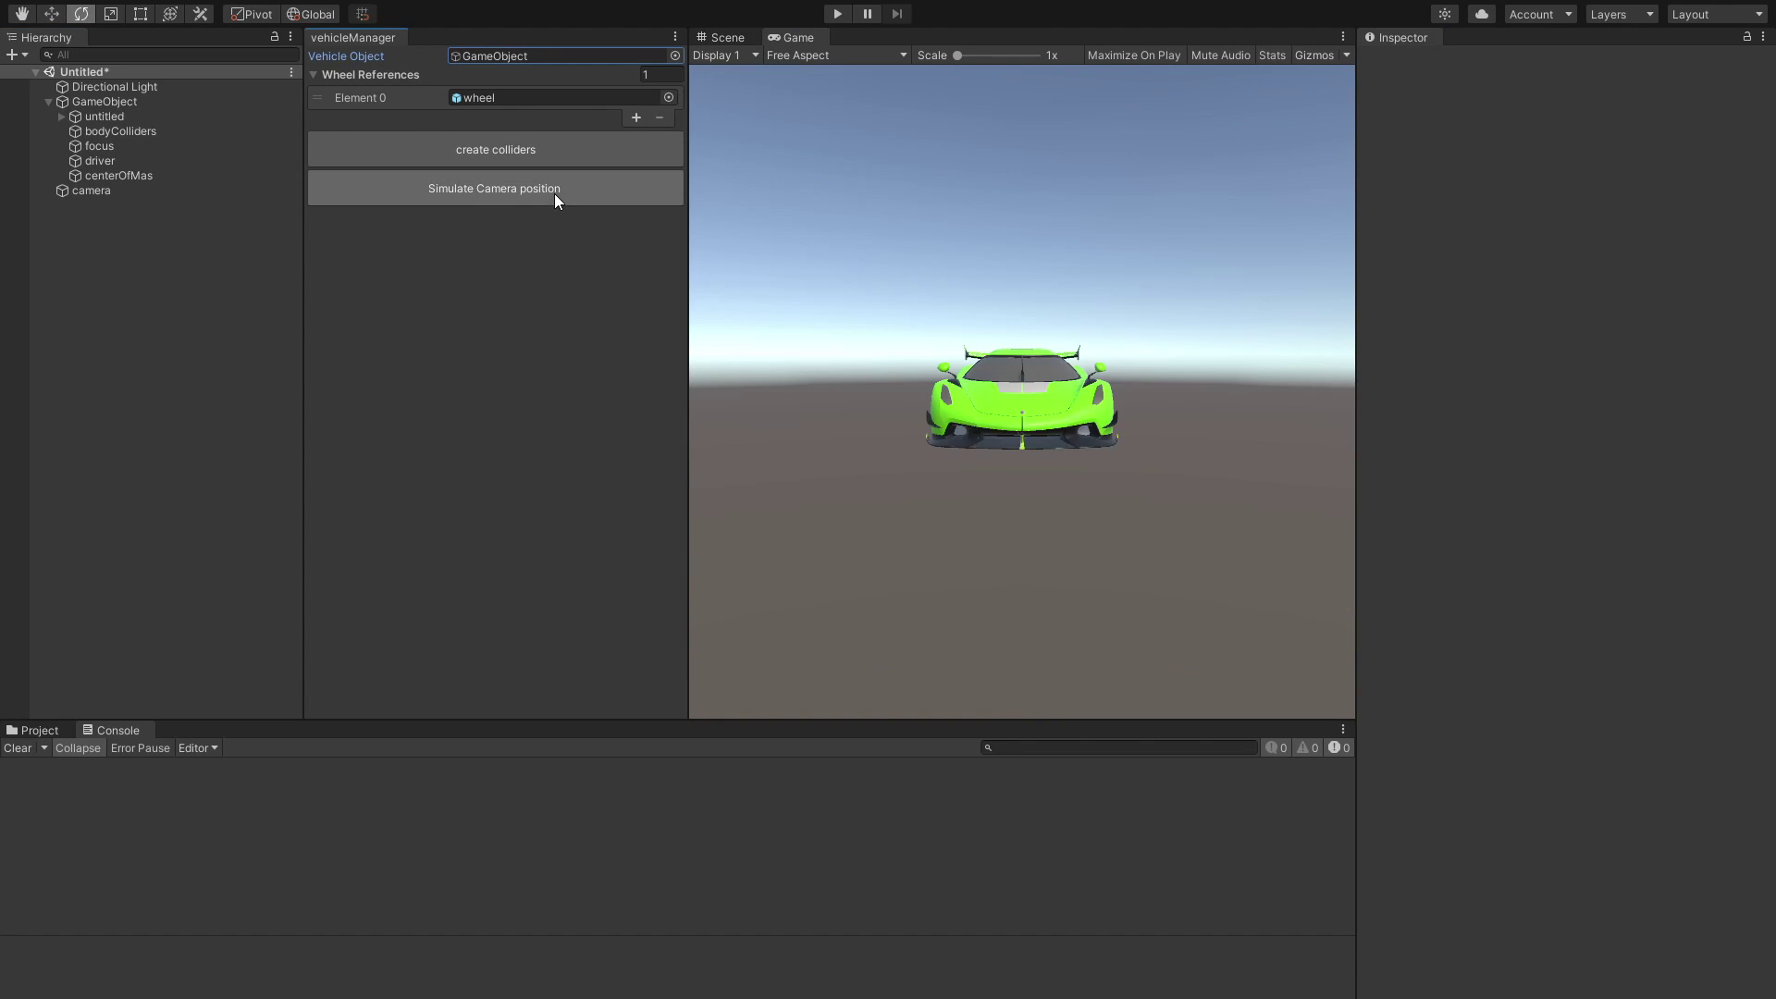
click(553, 193)
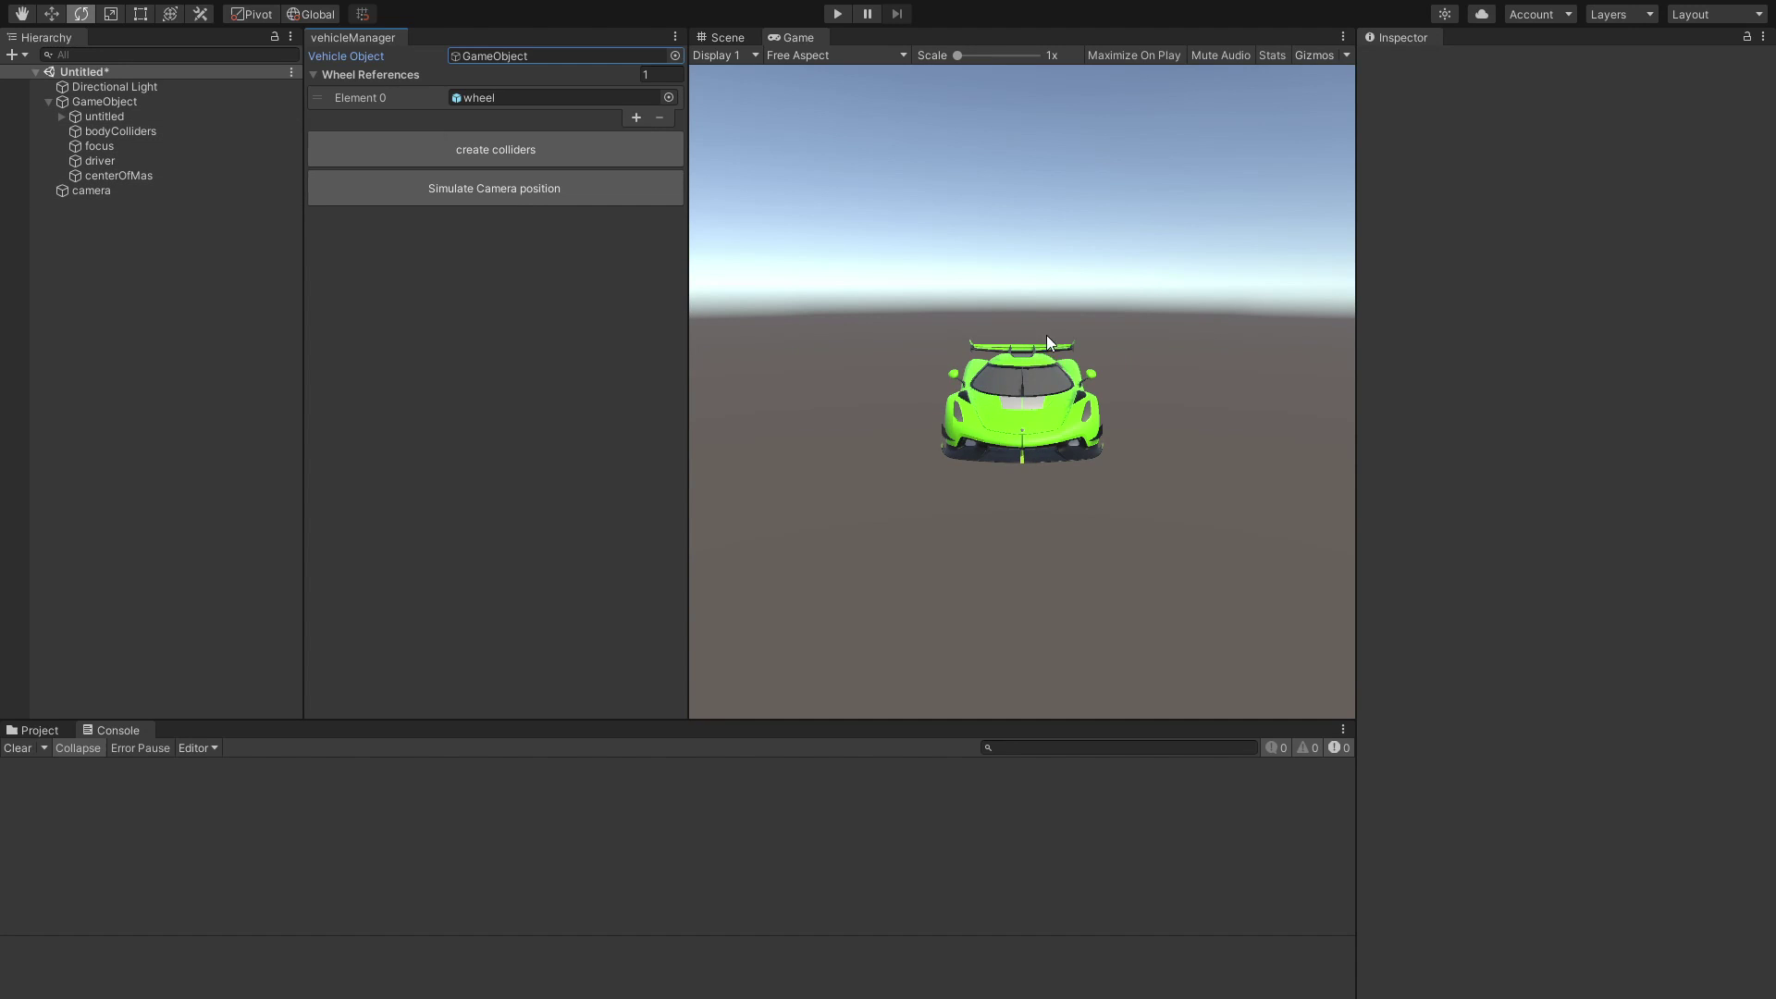
Rotate the untitled car model to Z -180.039 so it faces backward
click(120, 114)
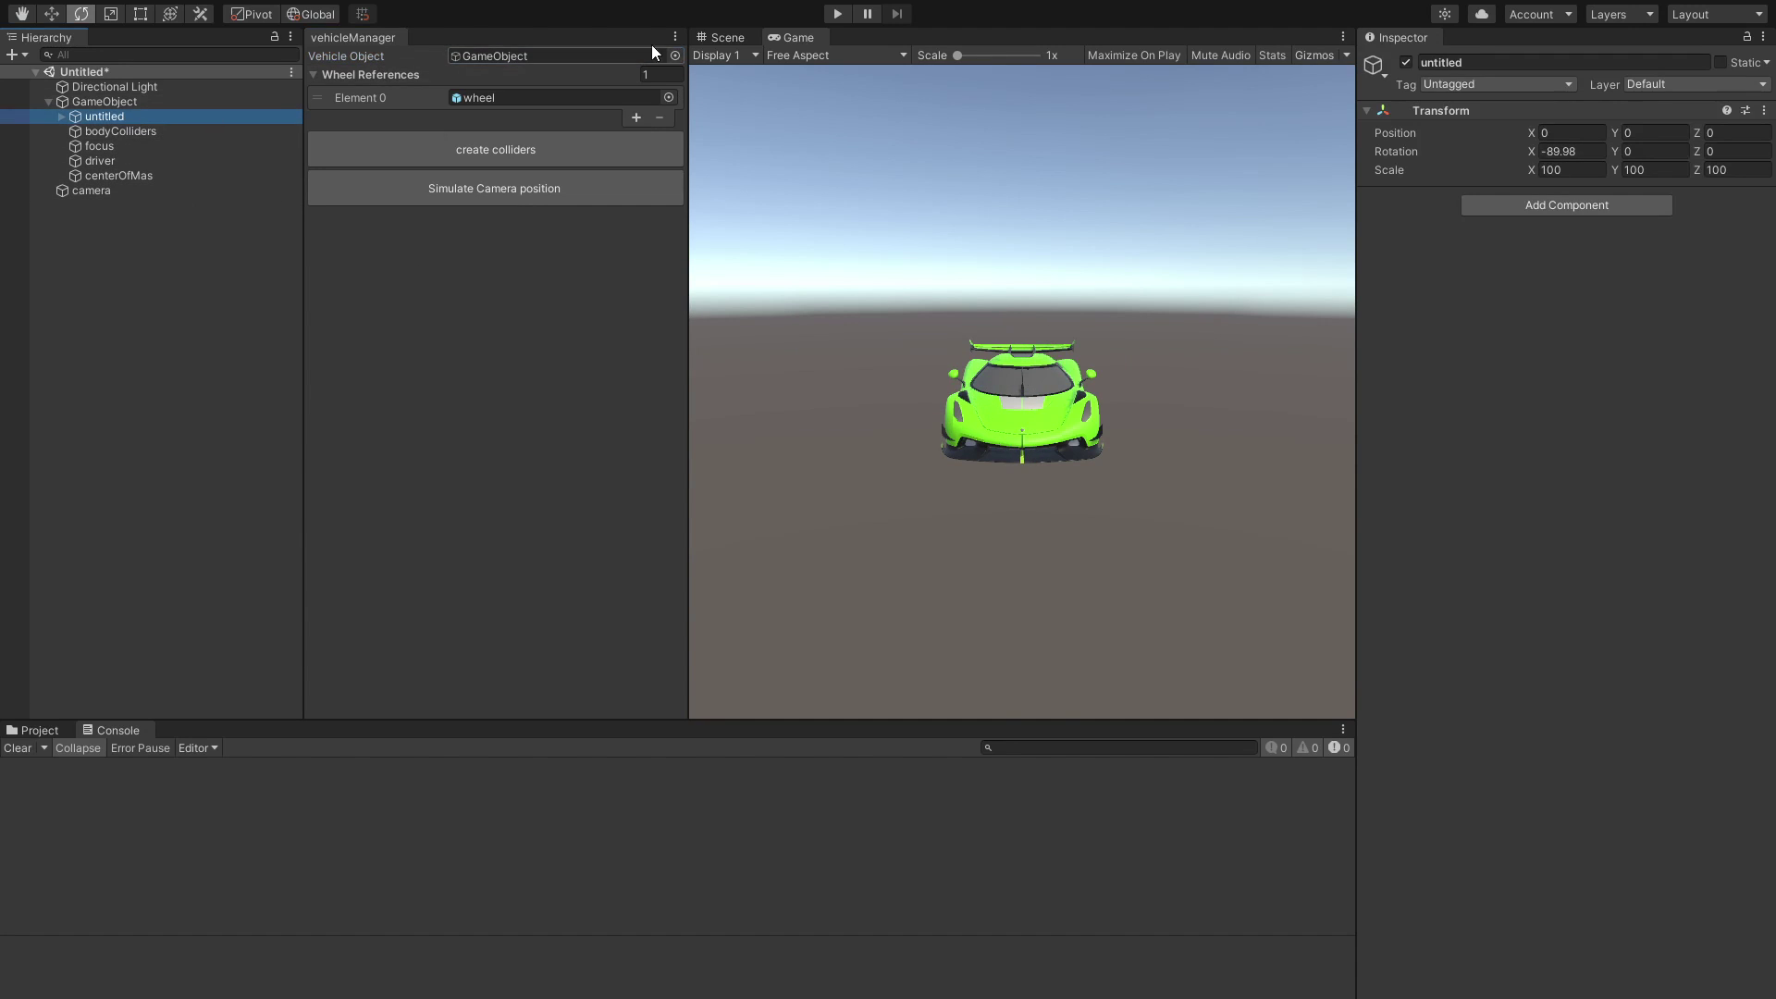
click(723, 38)
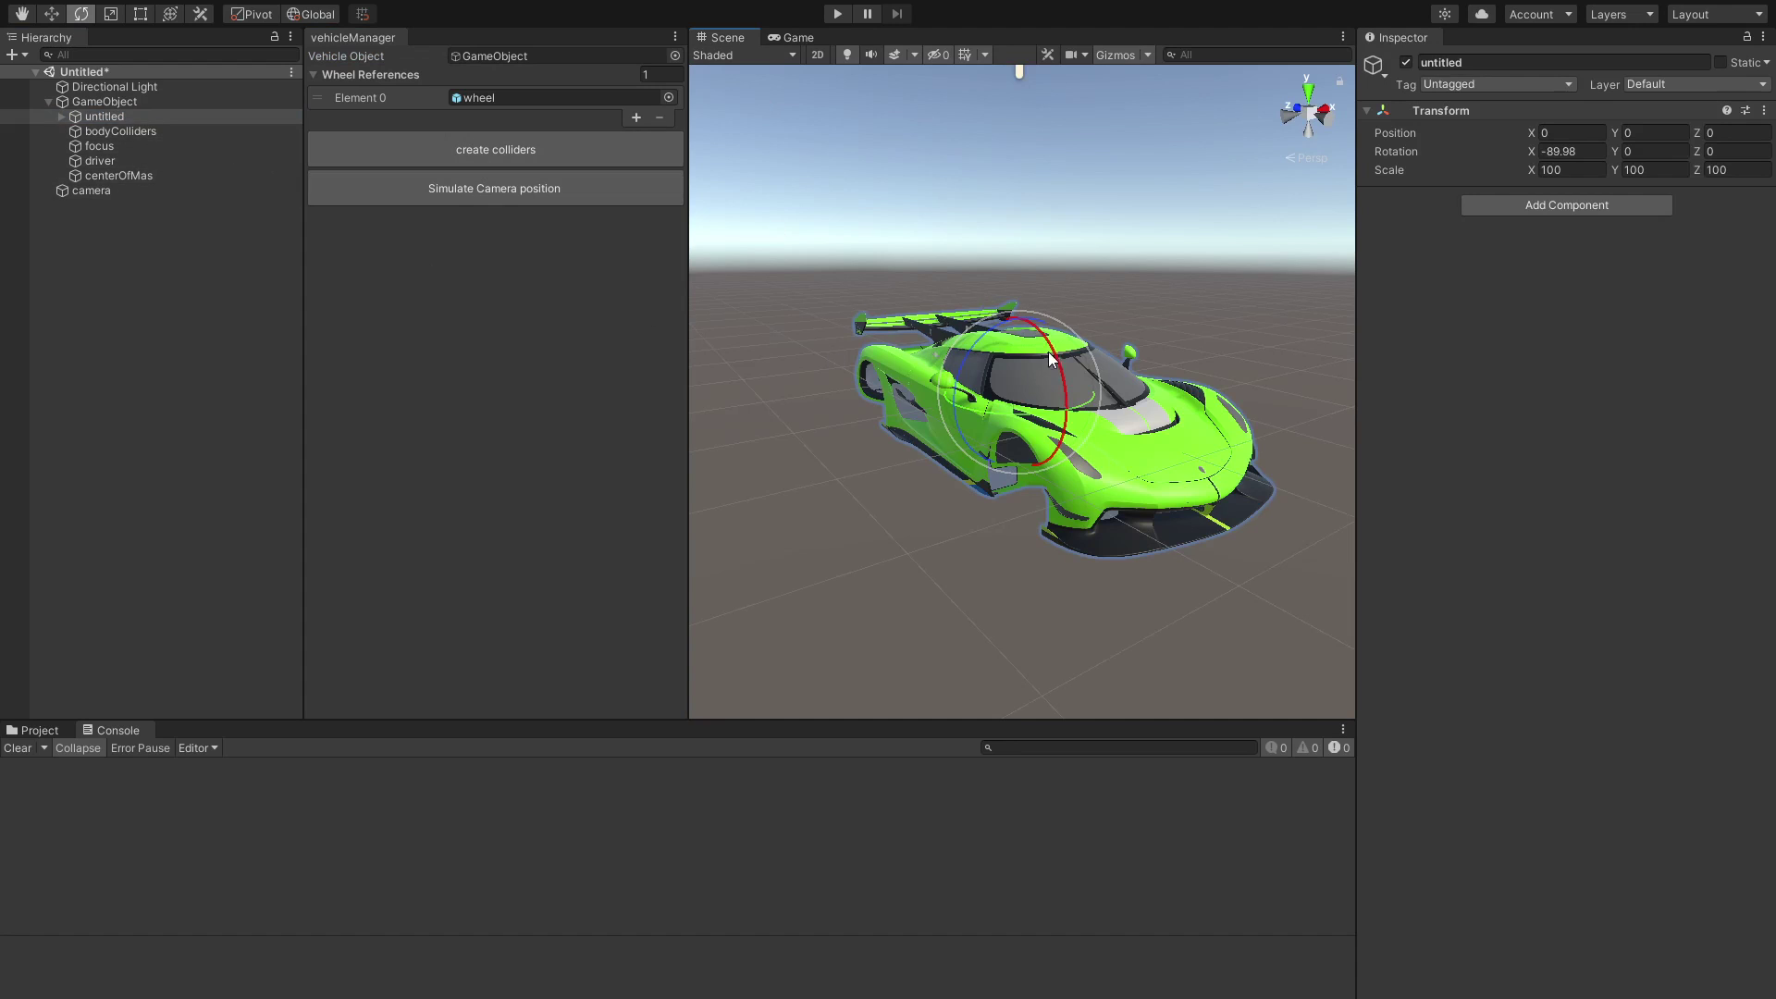
drag(1001, 414, 1470, 408)
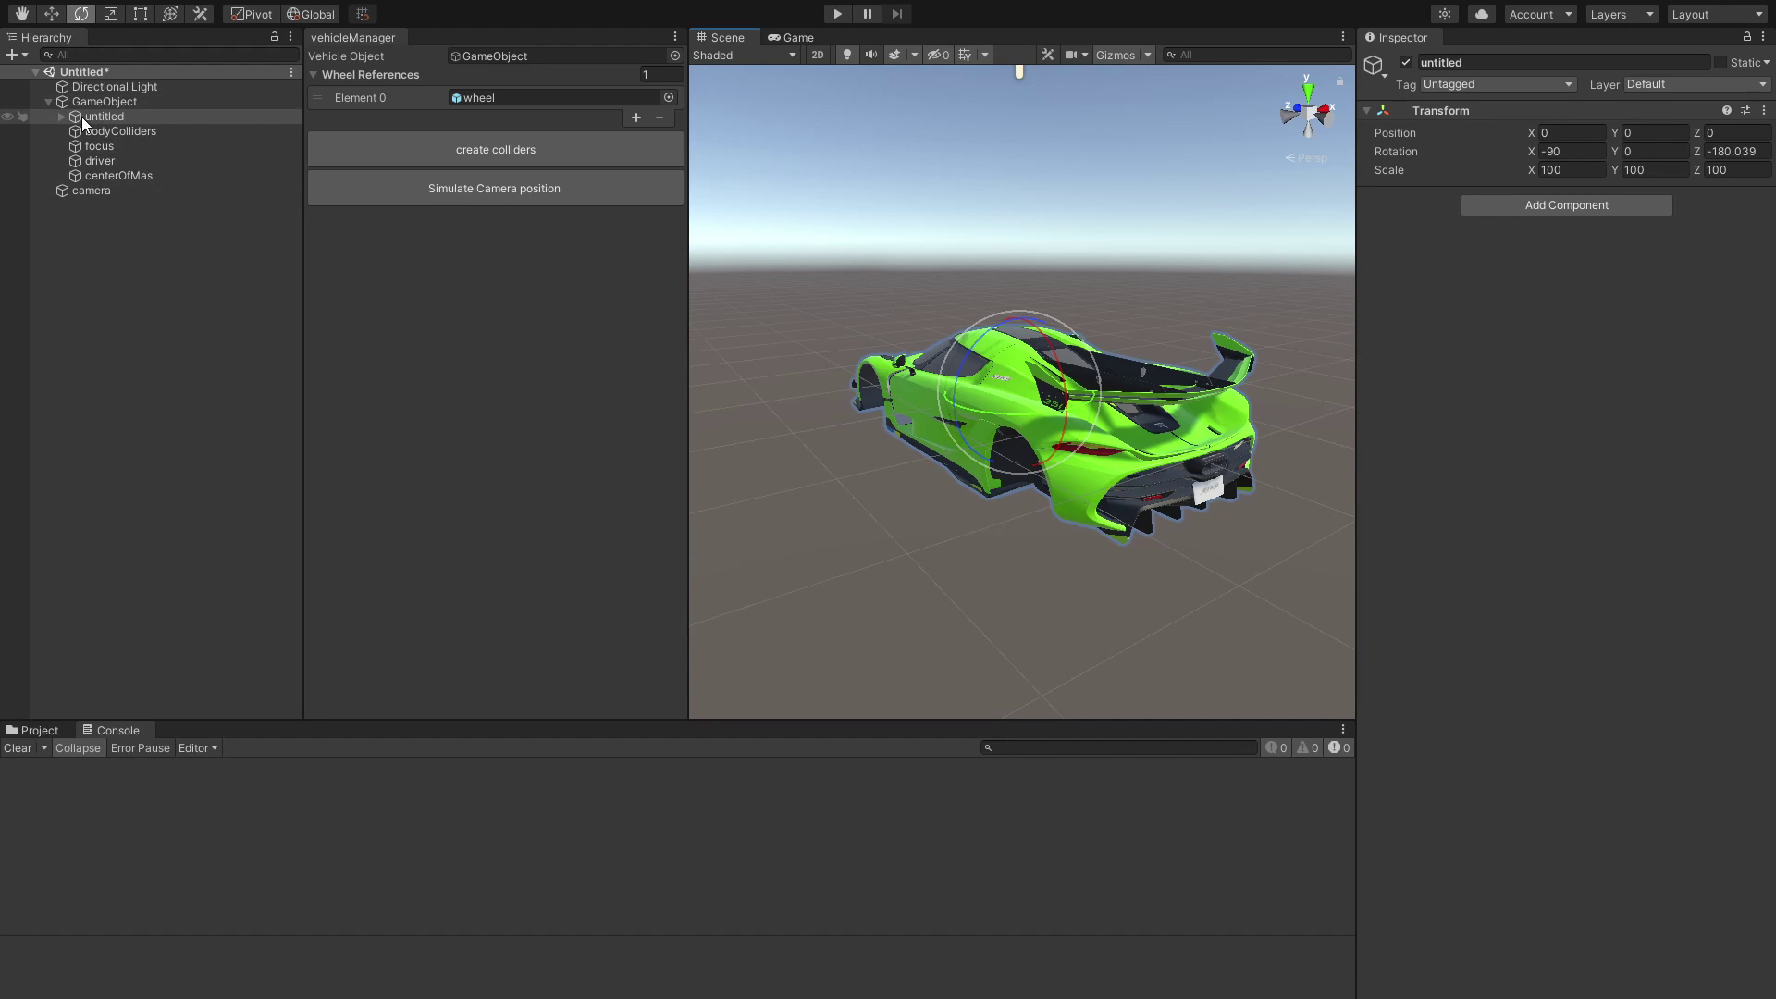
click(144, 102)
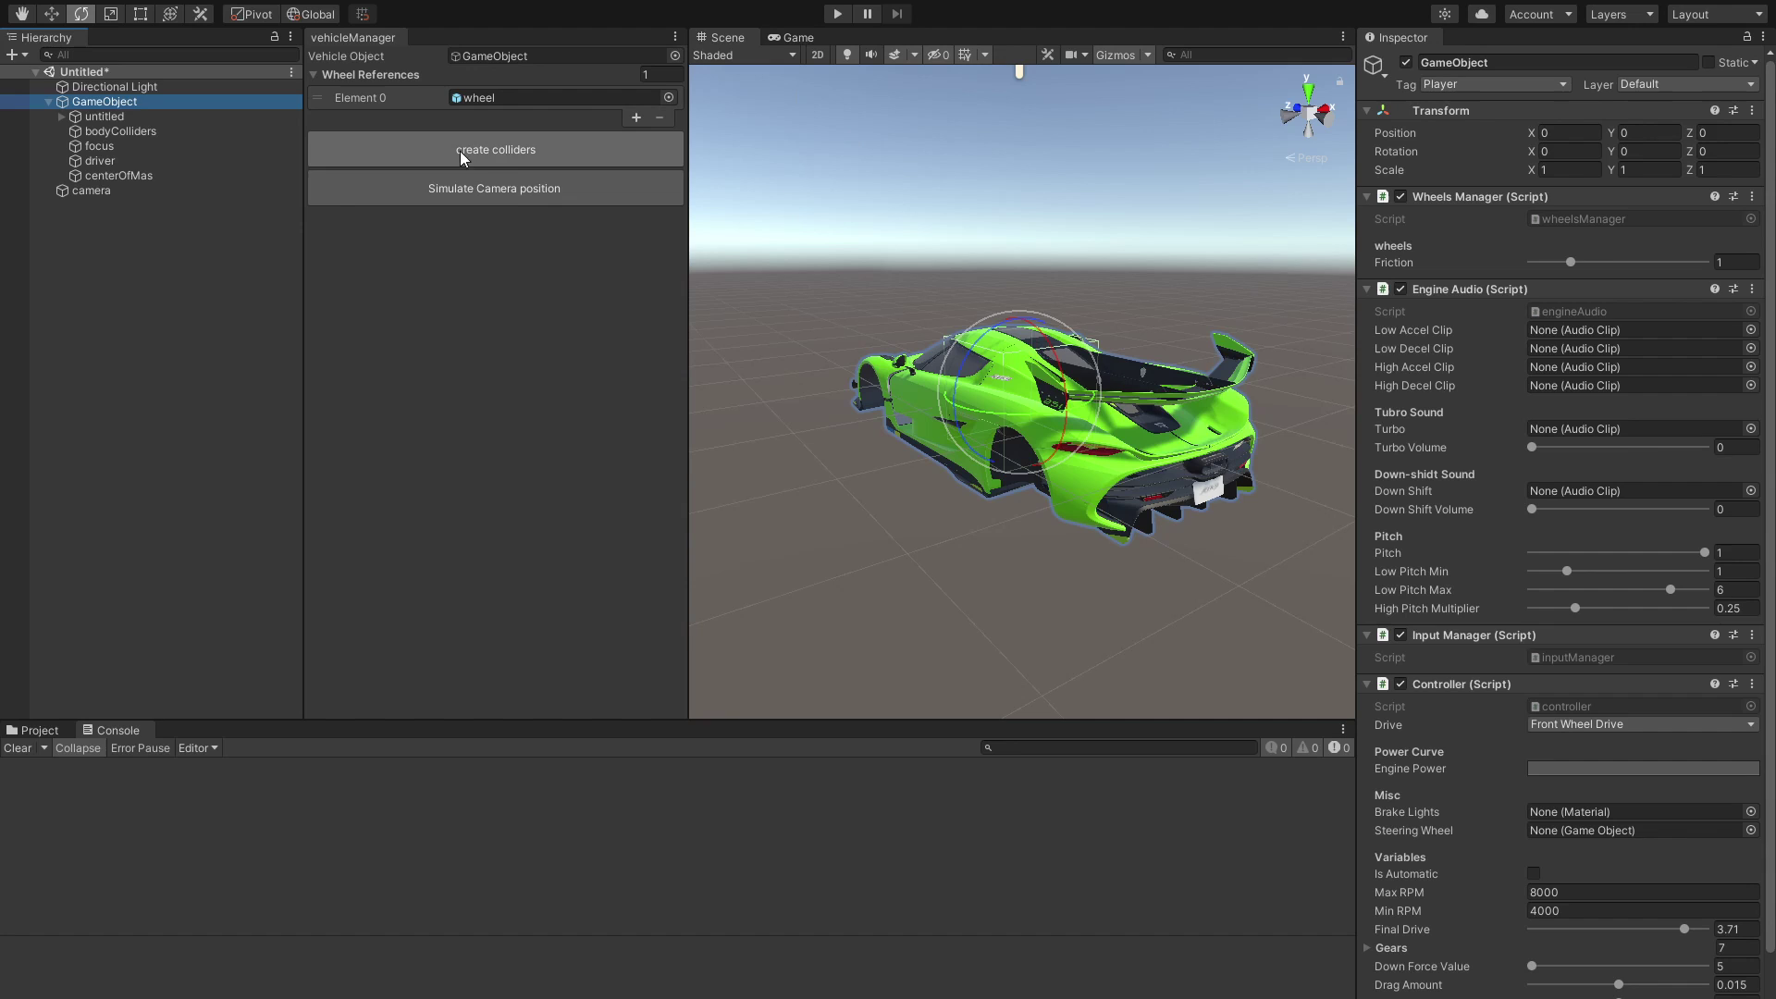
Generate the body colliders and the wheels for the car
click(518, 149)
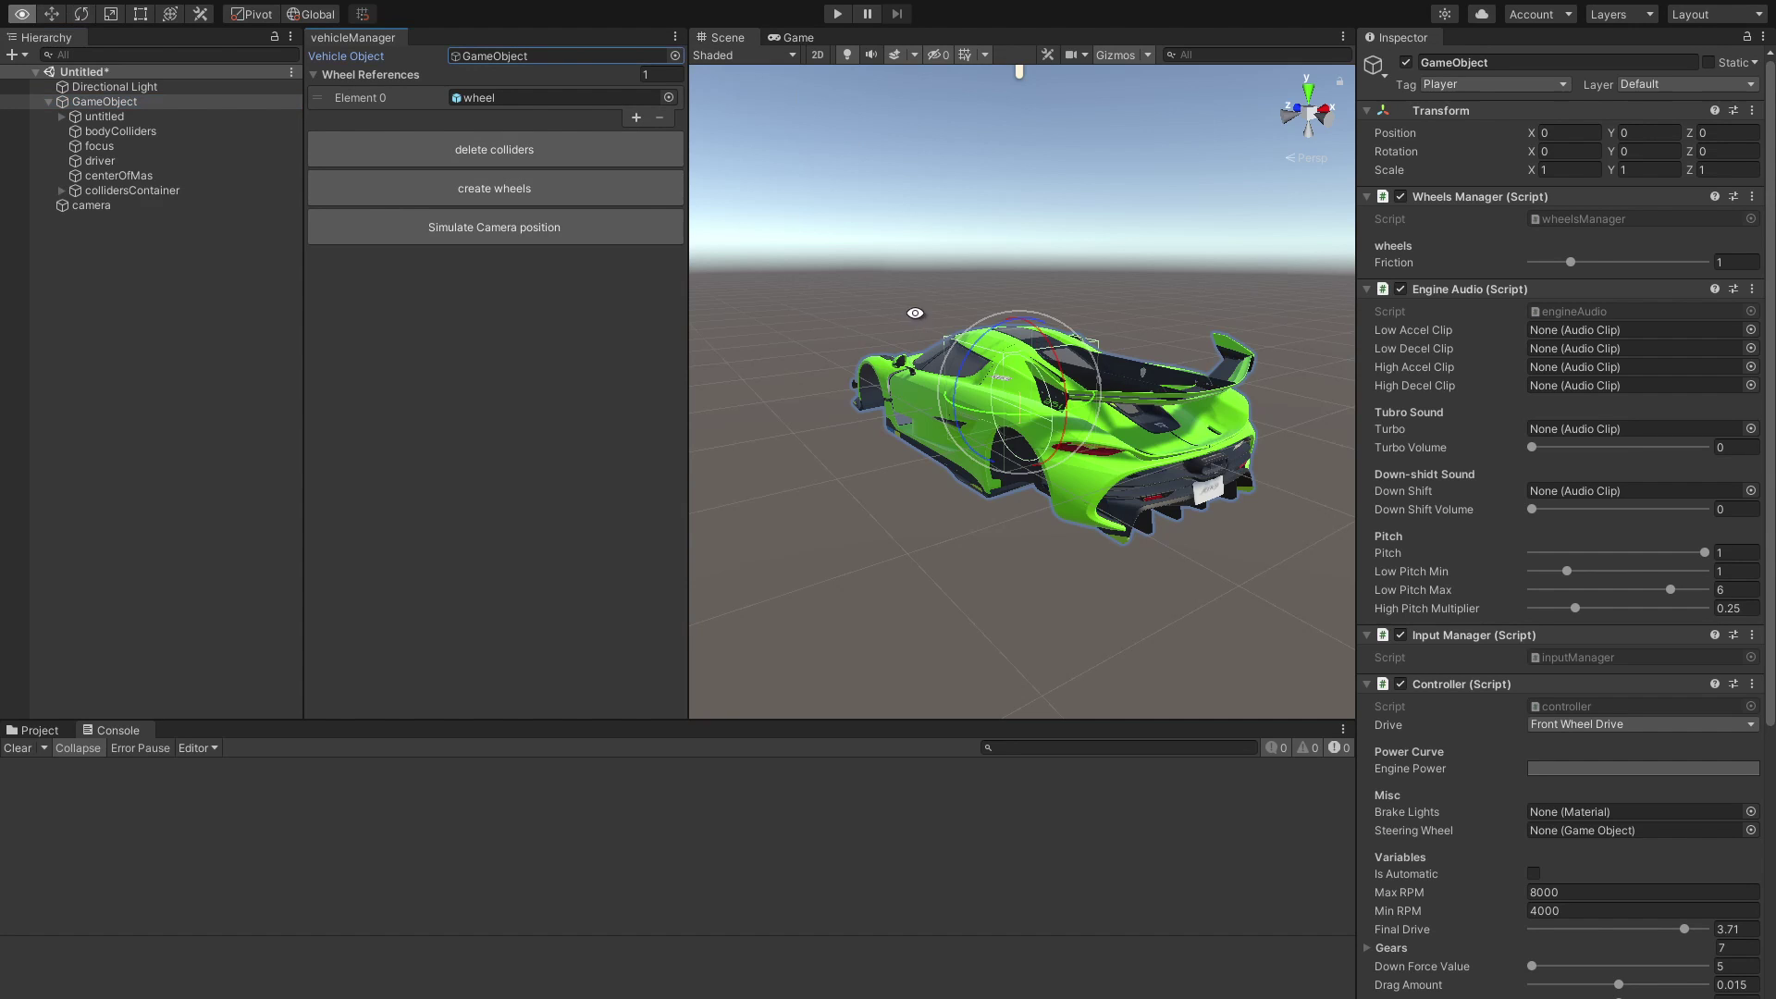
alt+drag(934, 387, 1034, 401)
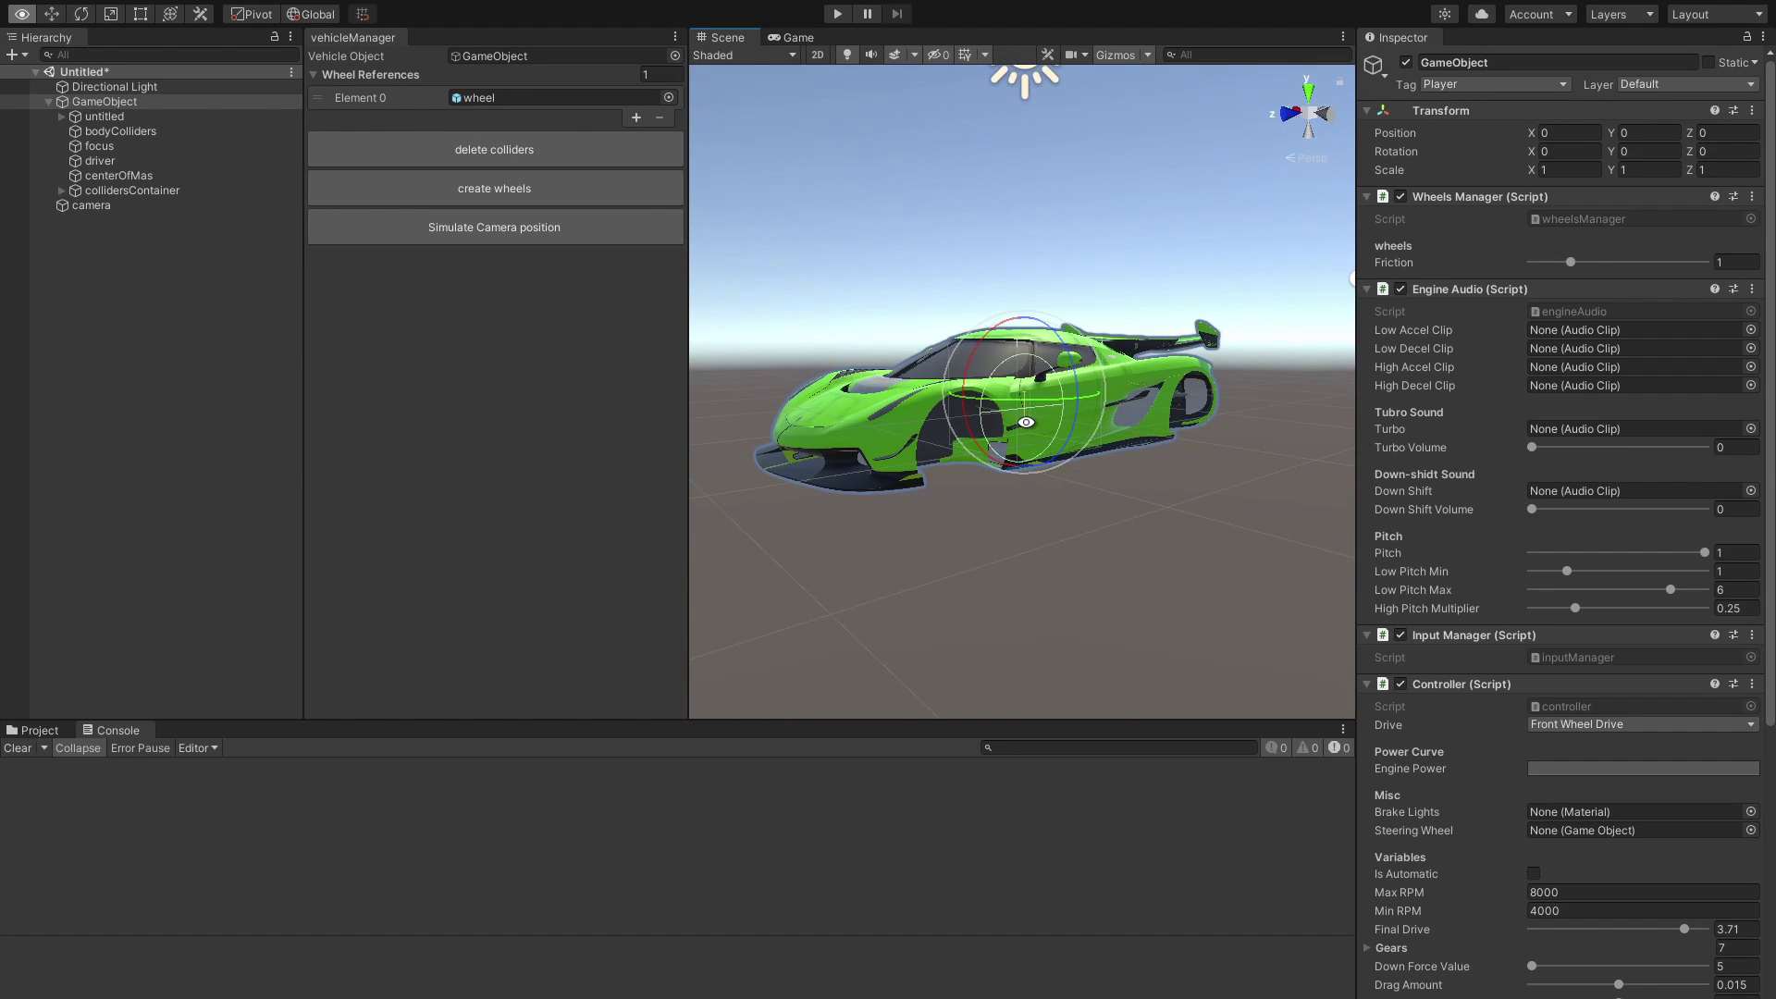
scroll(1025, 381, up, 5)
scroll(1025, 381, down, 5)
click(536, 190)
alt+drag(1018, 370, 1064, 360)
scroll(1021, 404, up, 3)
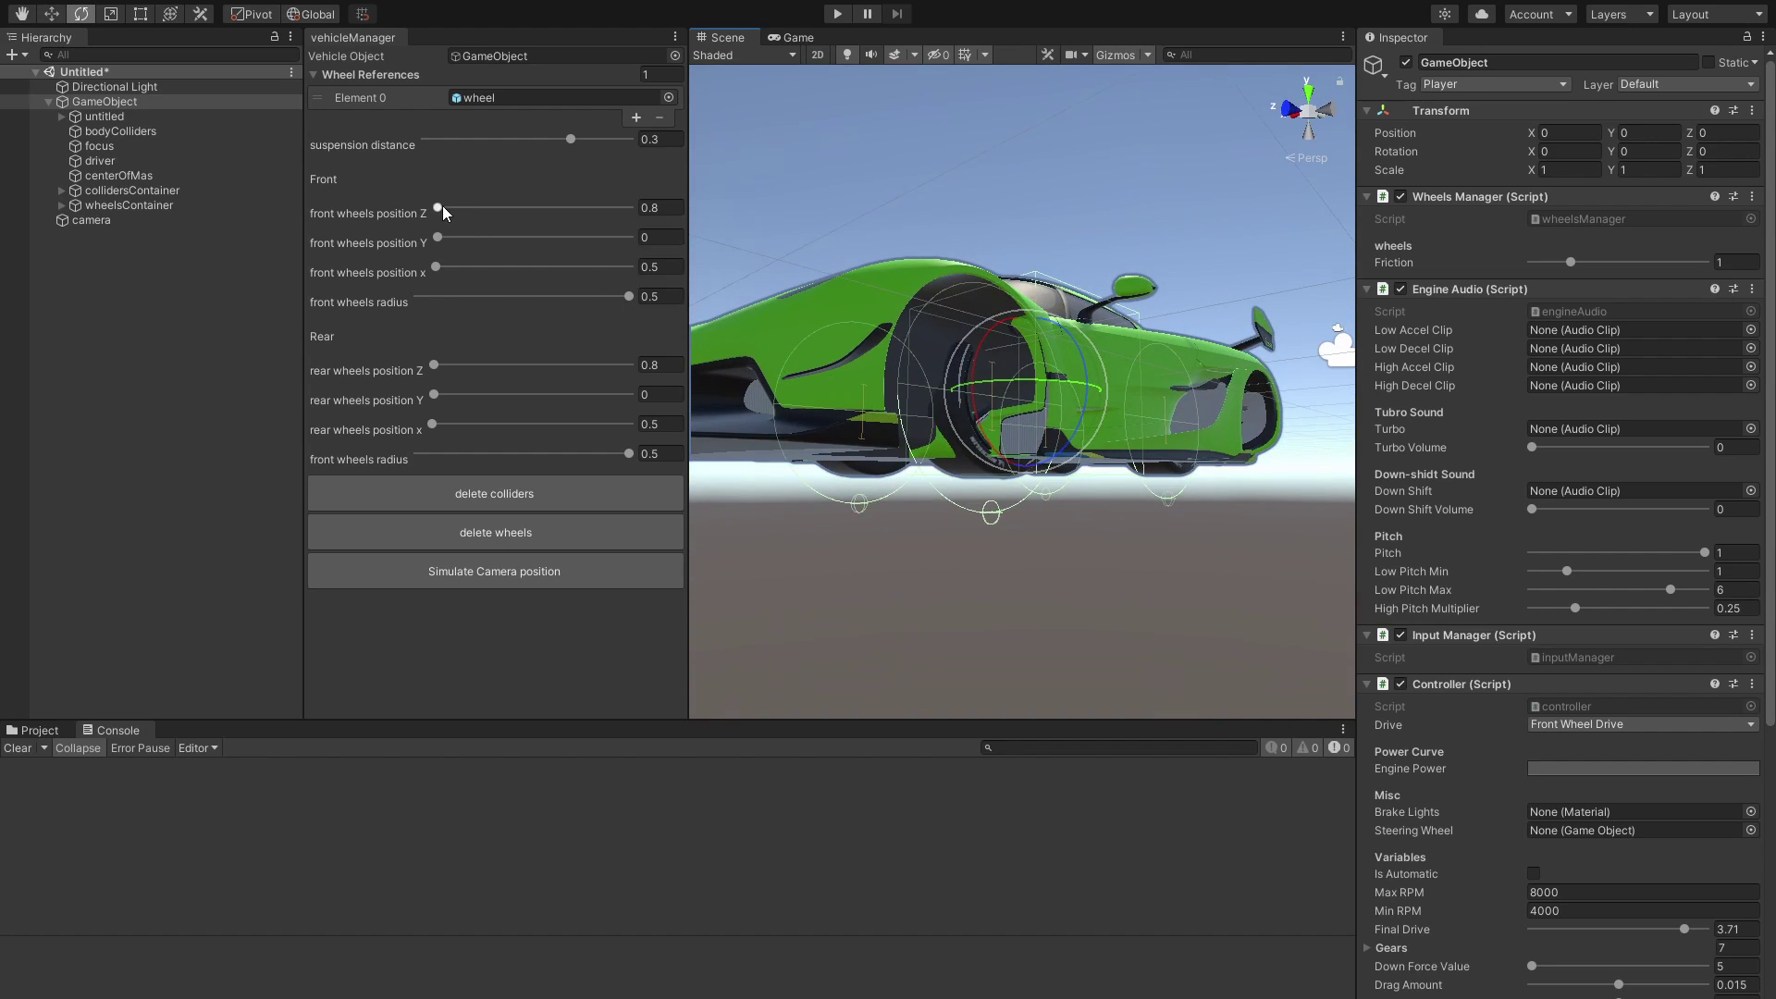
Reposition the front wheels, settling them at 1.287
drag(439, 208, 519, 213)
click(1321, 111)
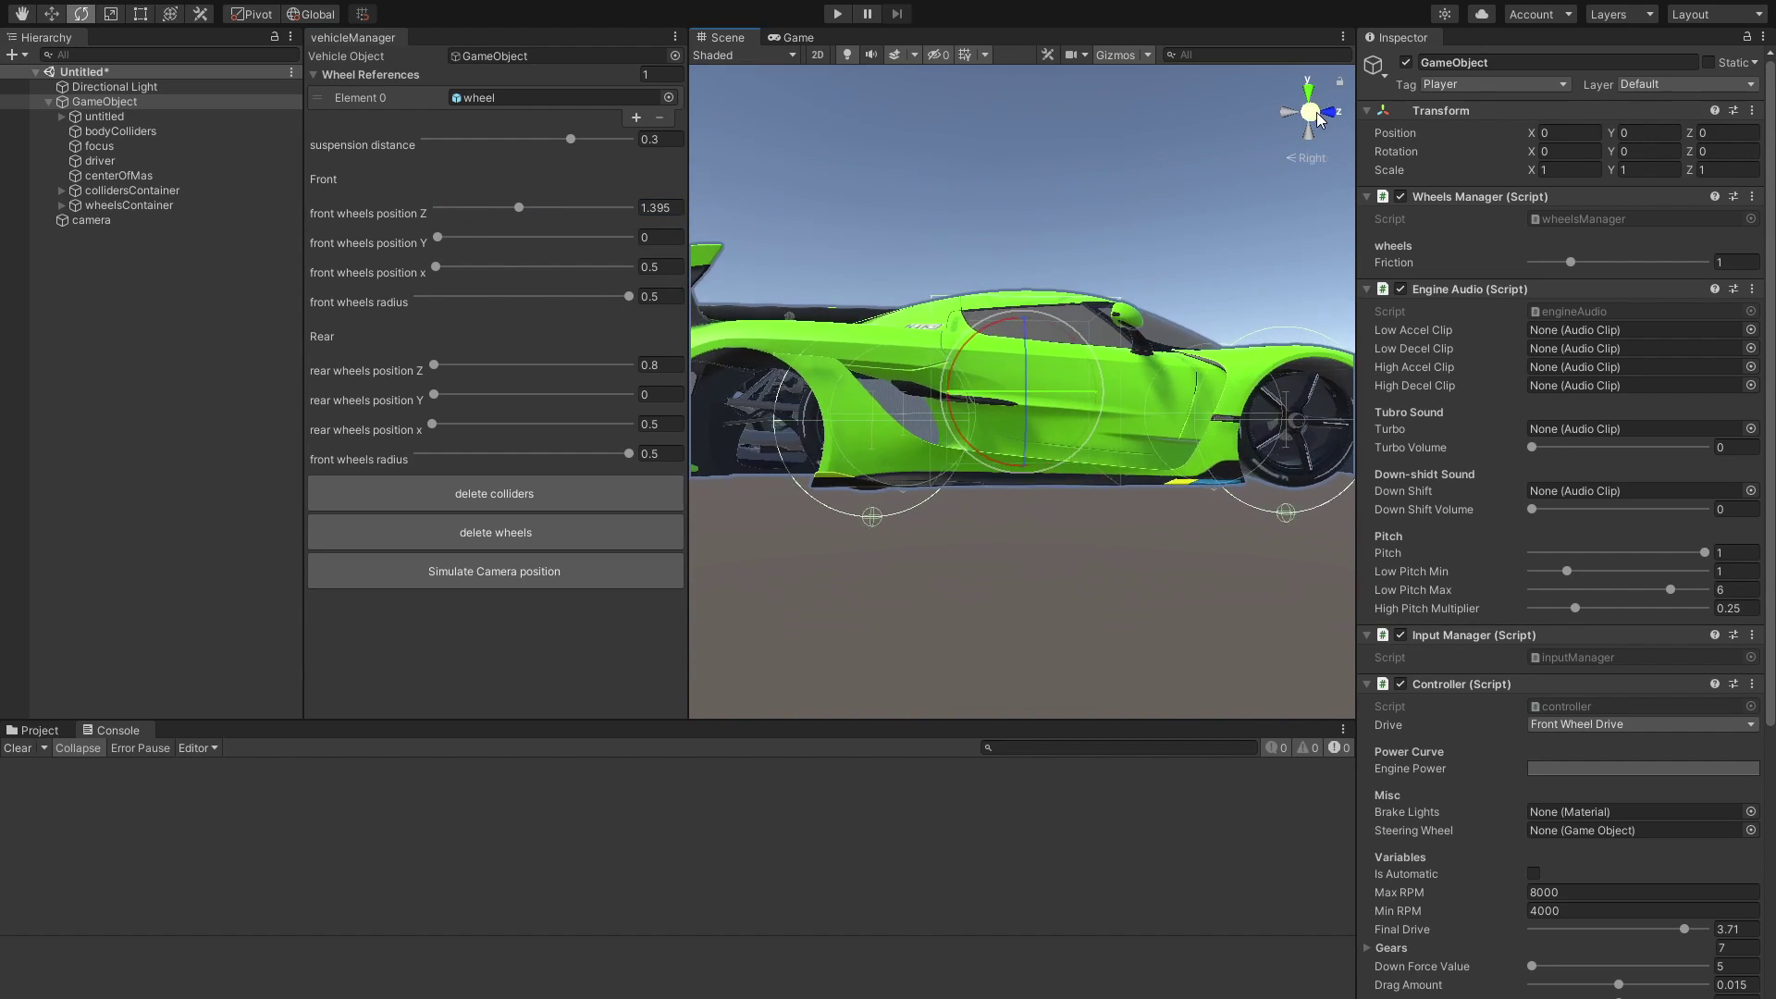
drag(524, 212, 561, 289)
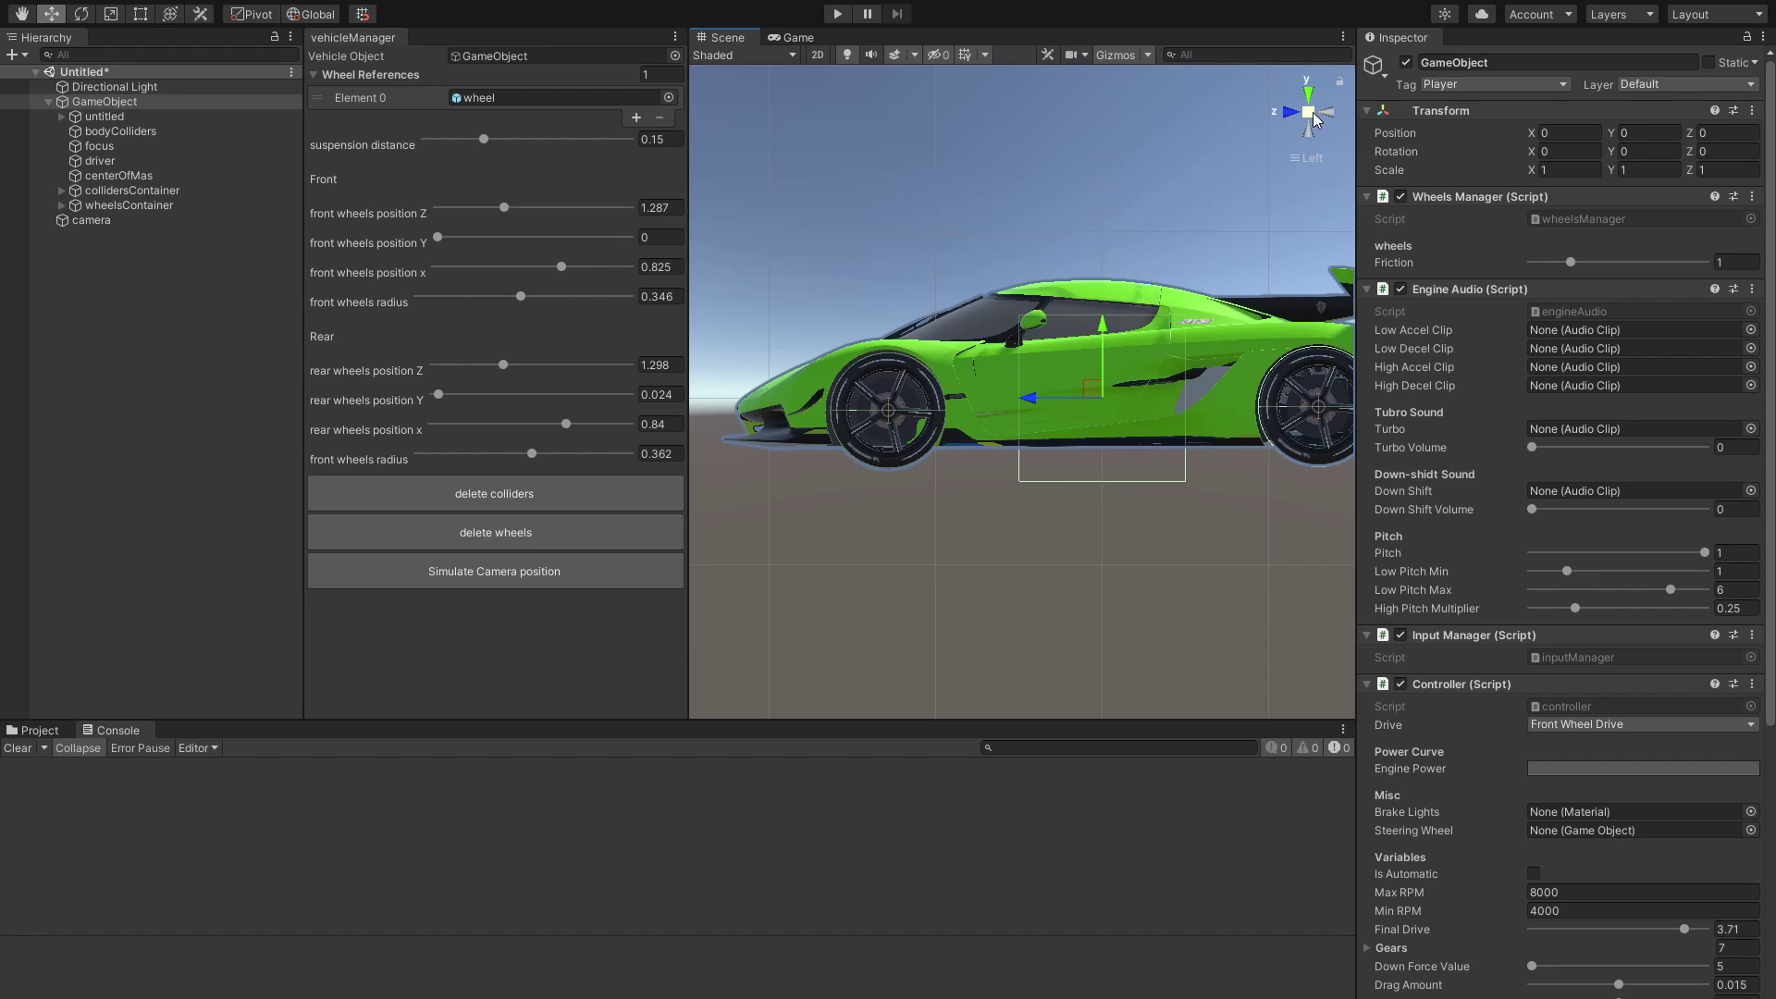
mouse_move(925, 398)
alt+mouse_down()
mouse_move(1046, 383)
mouse_move(963, 67)
mouse_move(1155, 375)
mouse_move(950, 400)
alt+mouse_up()
click(158, 309)
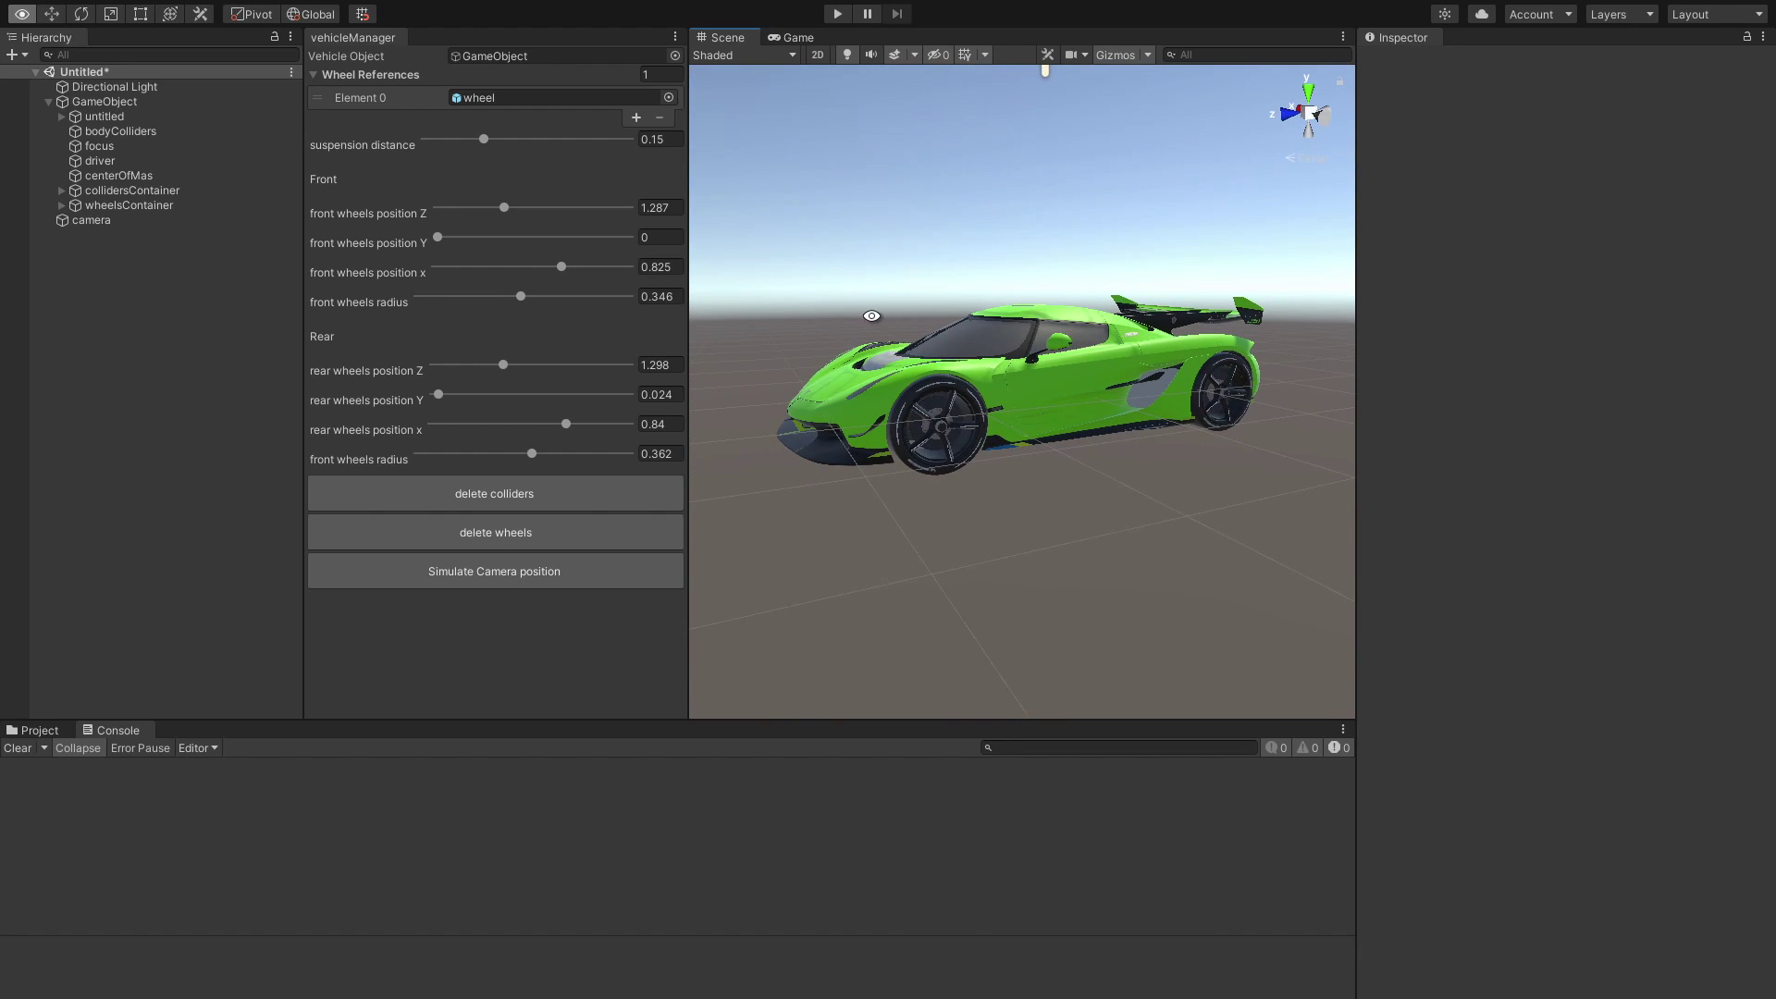
Preview the simulated camera position in the Game view
click(516, 570)
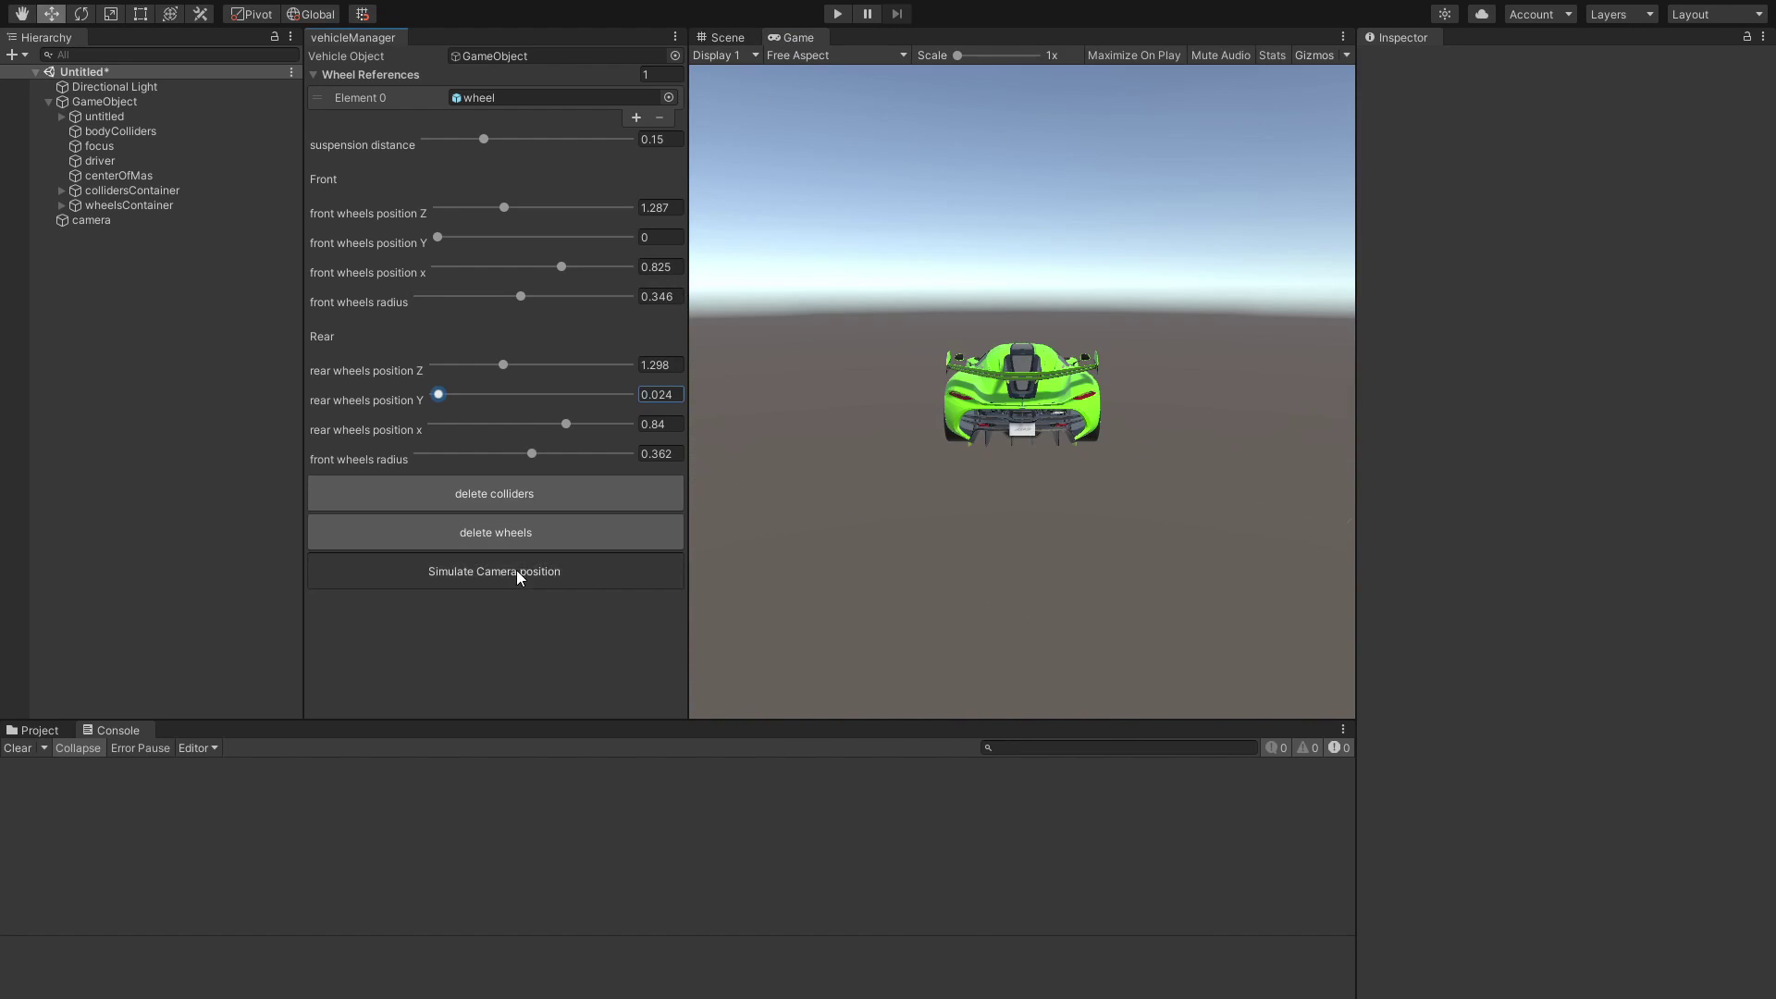
click(516, 570)
click(516, 570)
click(517, 569)
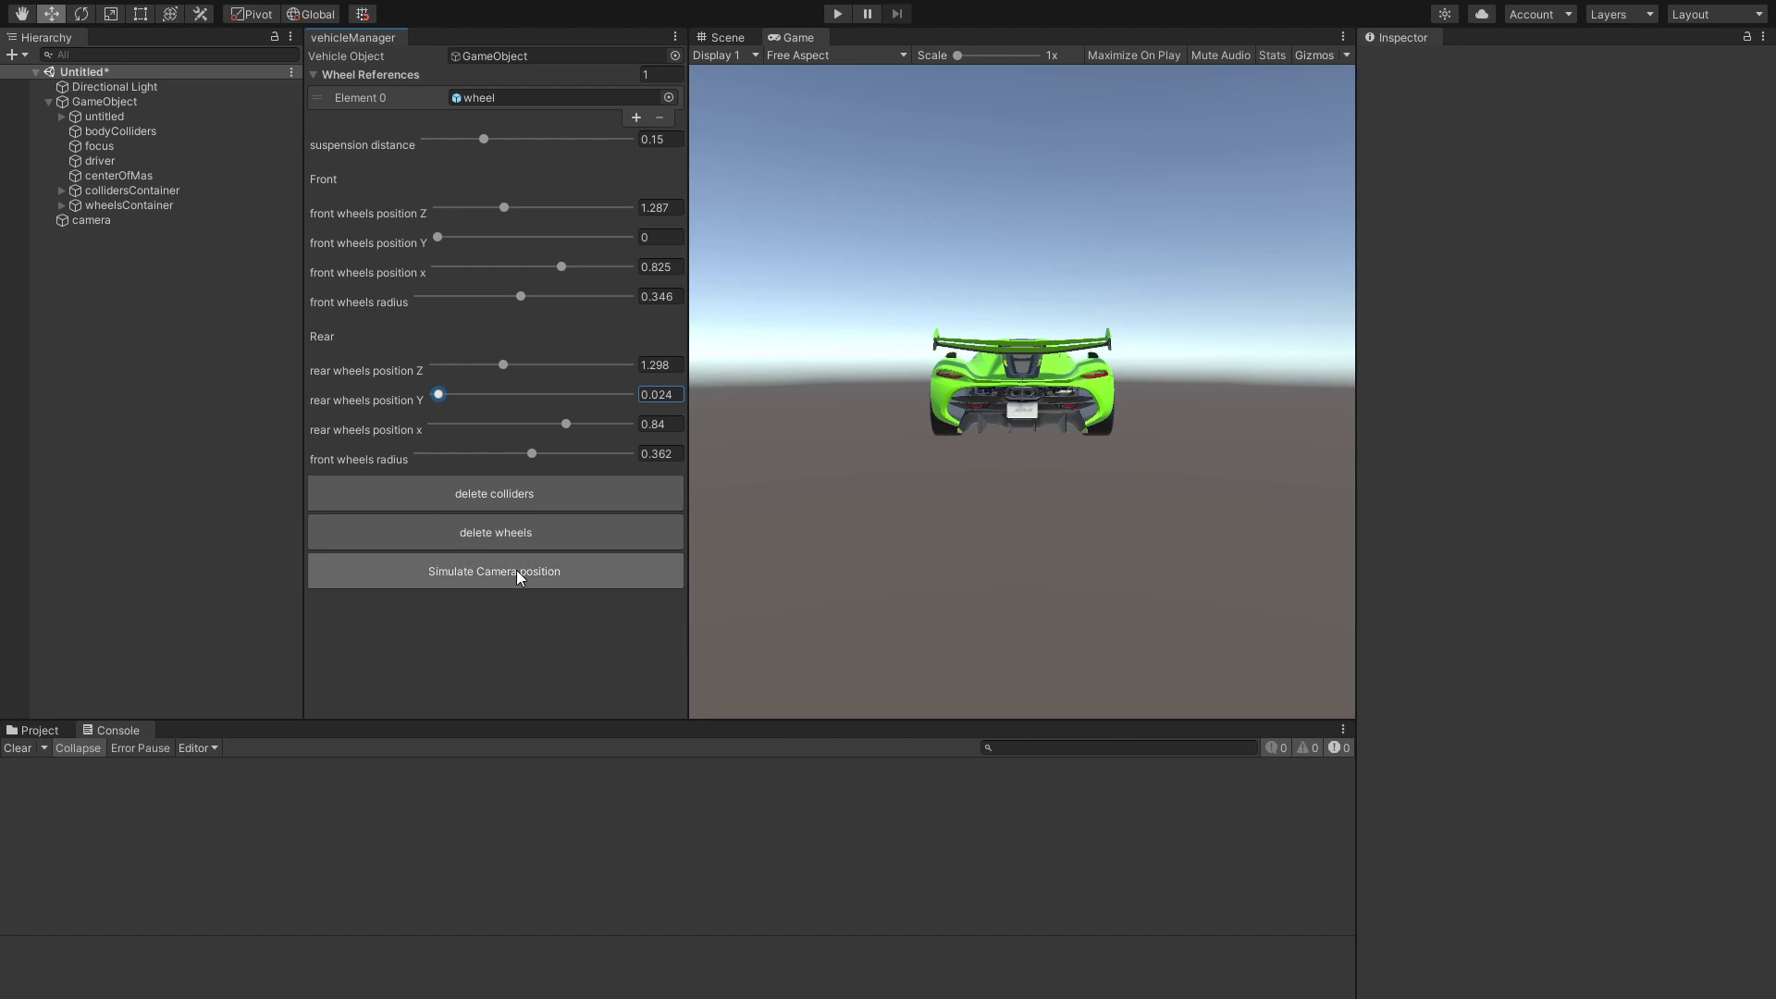
click(727, 37)
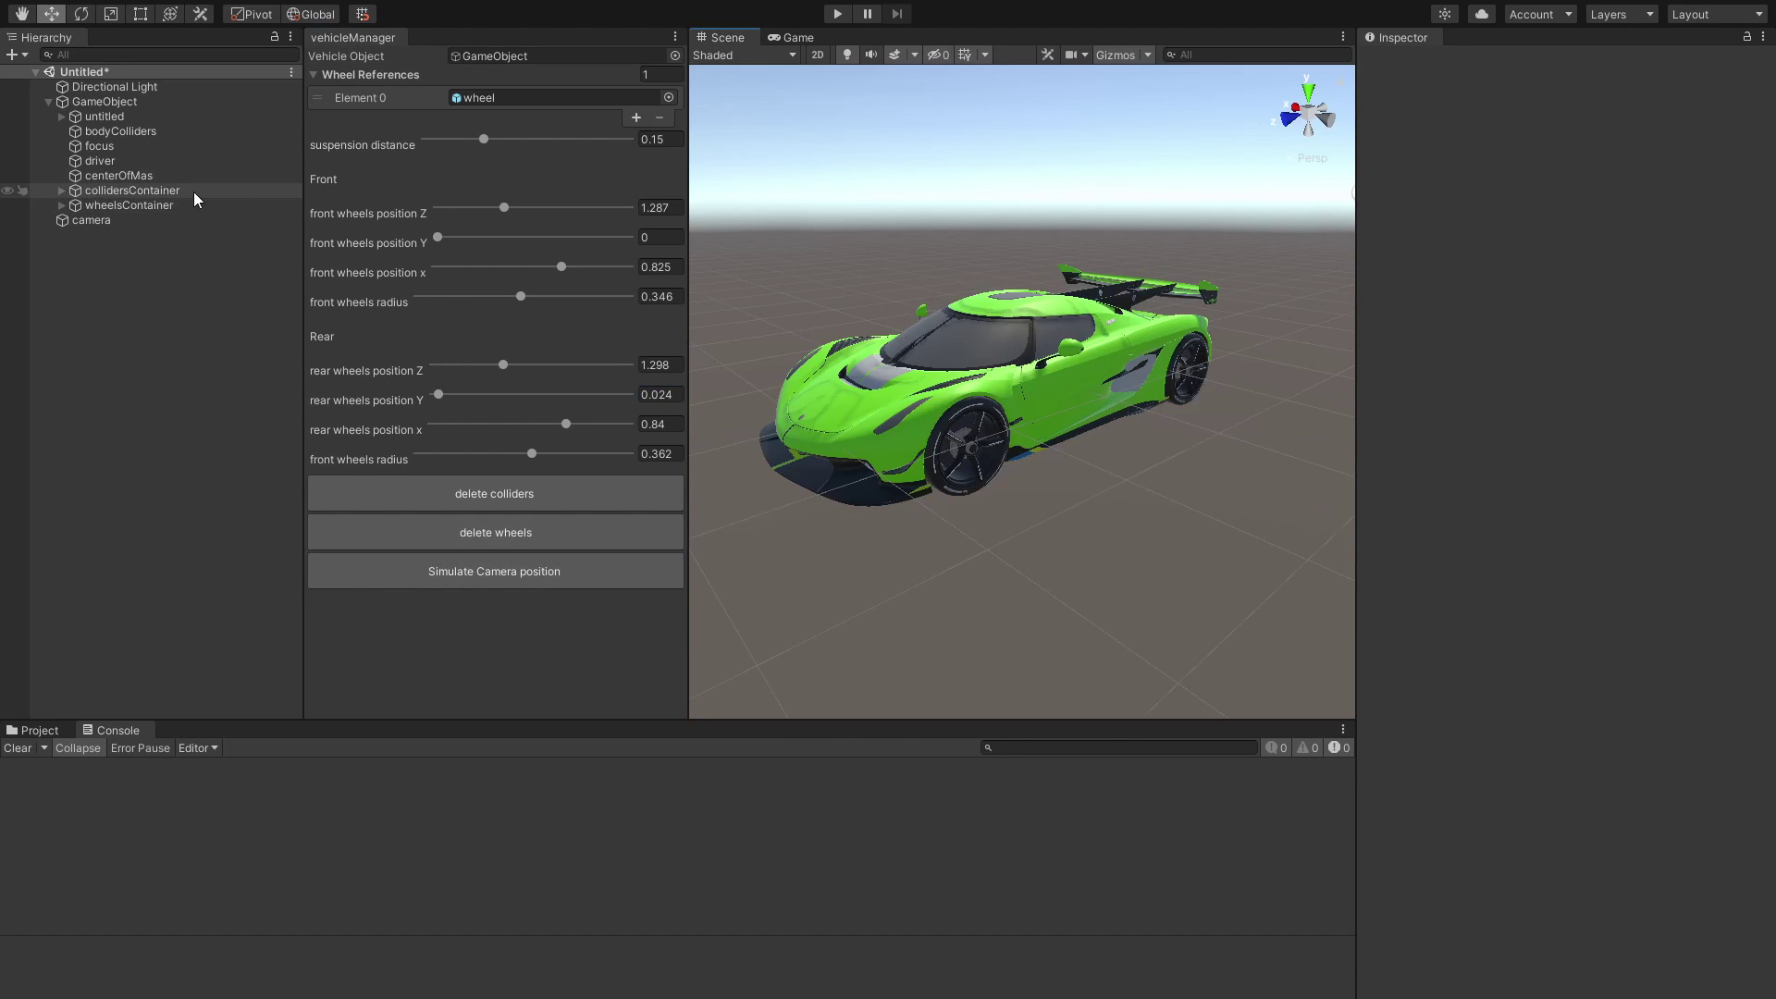
right_drag(953, 362, 962, 330)
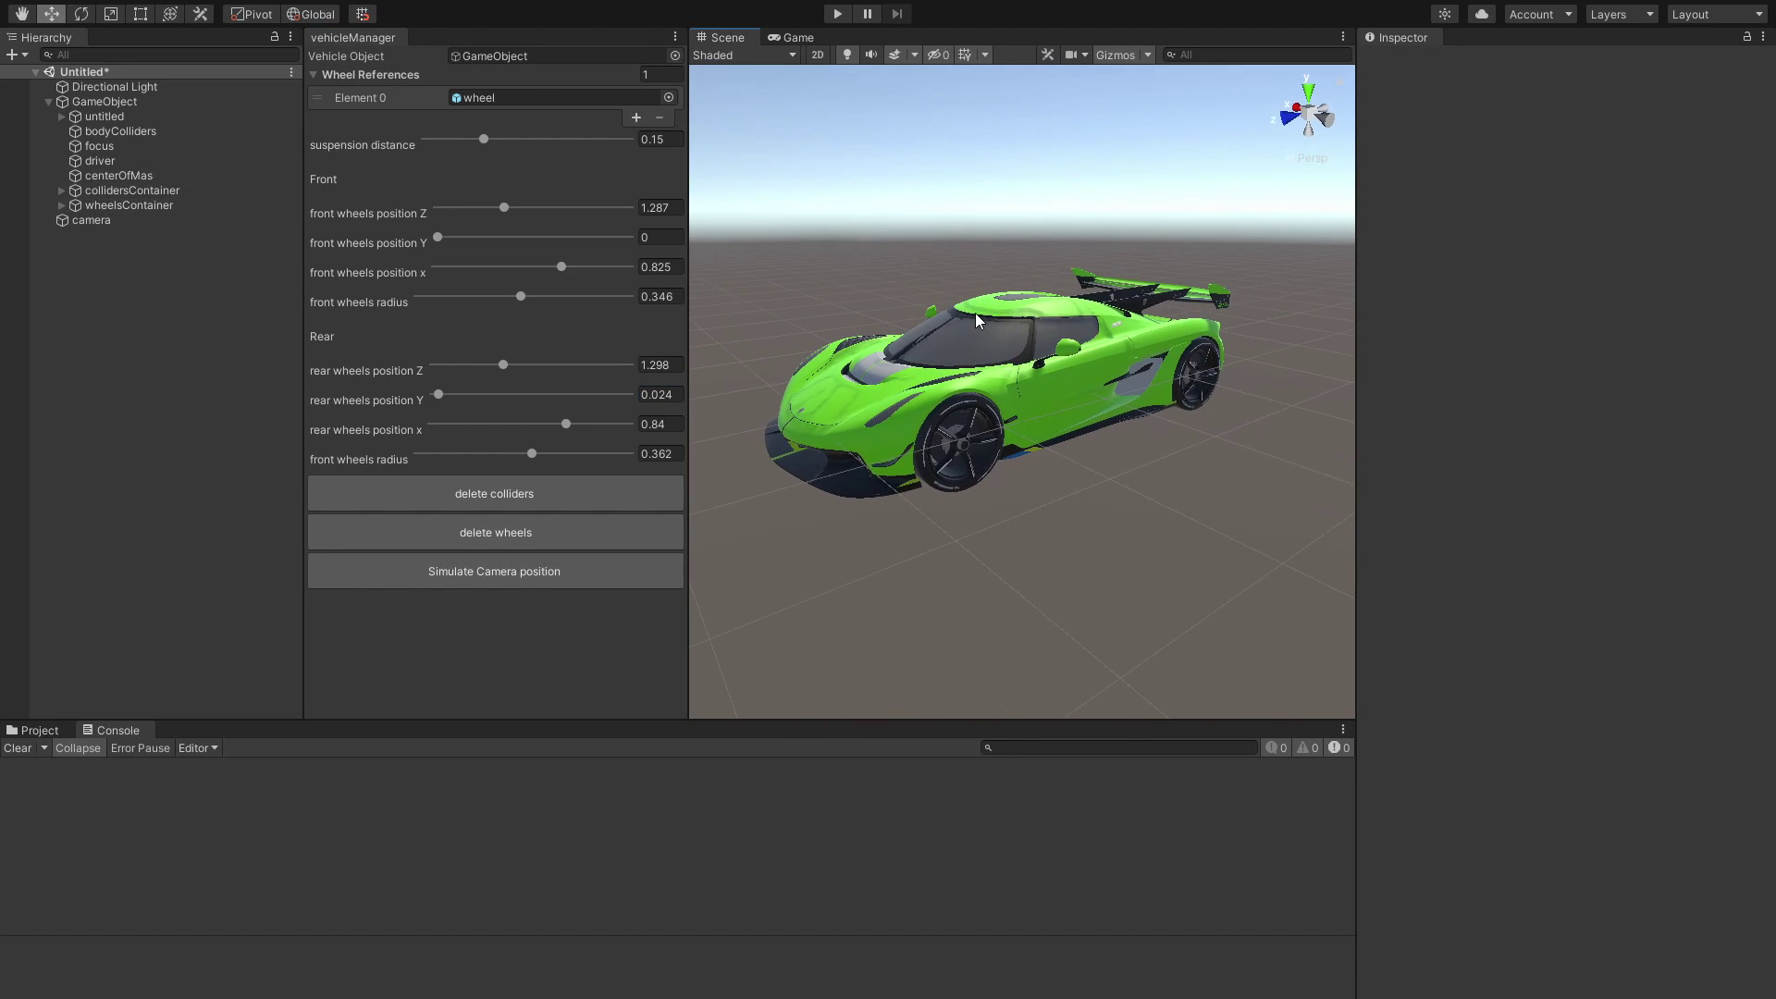
Move the focus object to Y 0.791, Z 1.019 and re-run the camera simulation
click(113, 148)
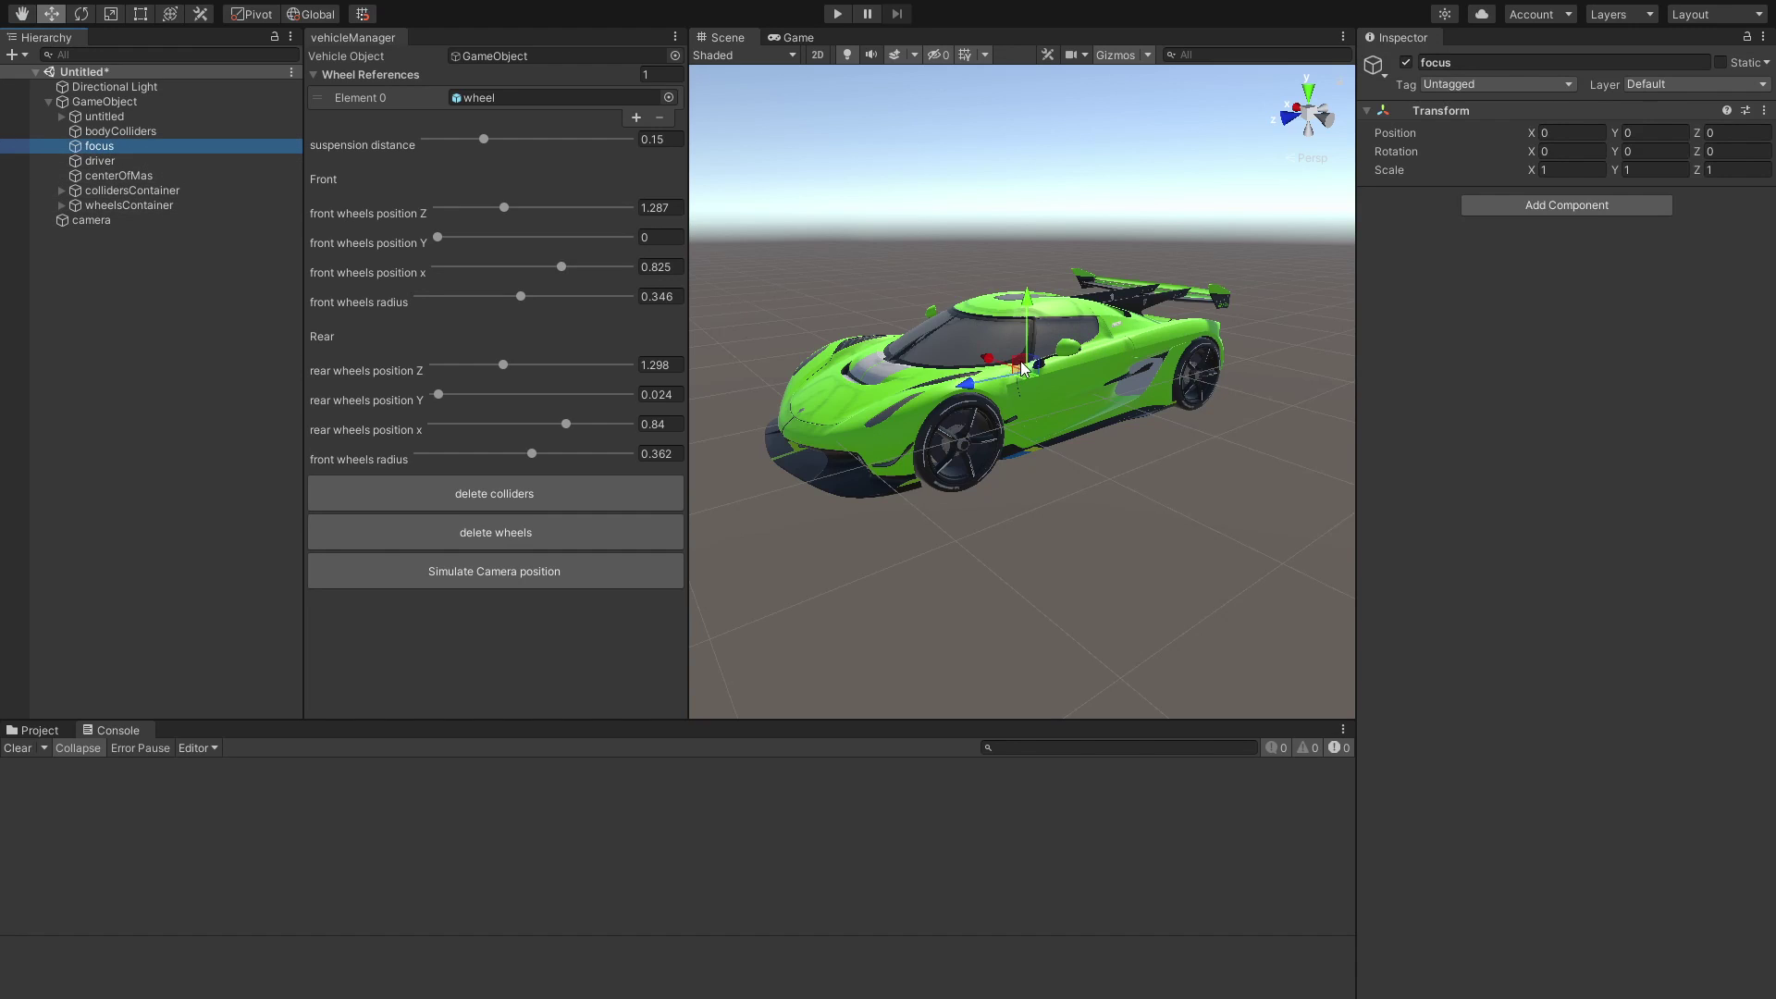
drag(1022, 367, 916, 290)
click(798, 38)
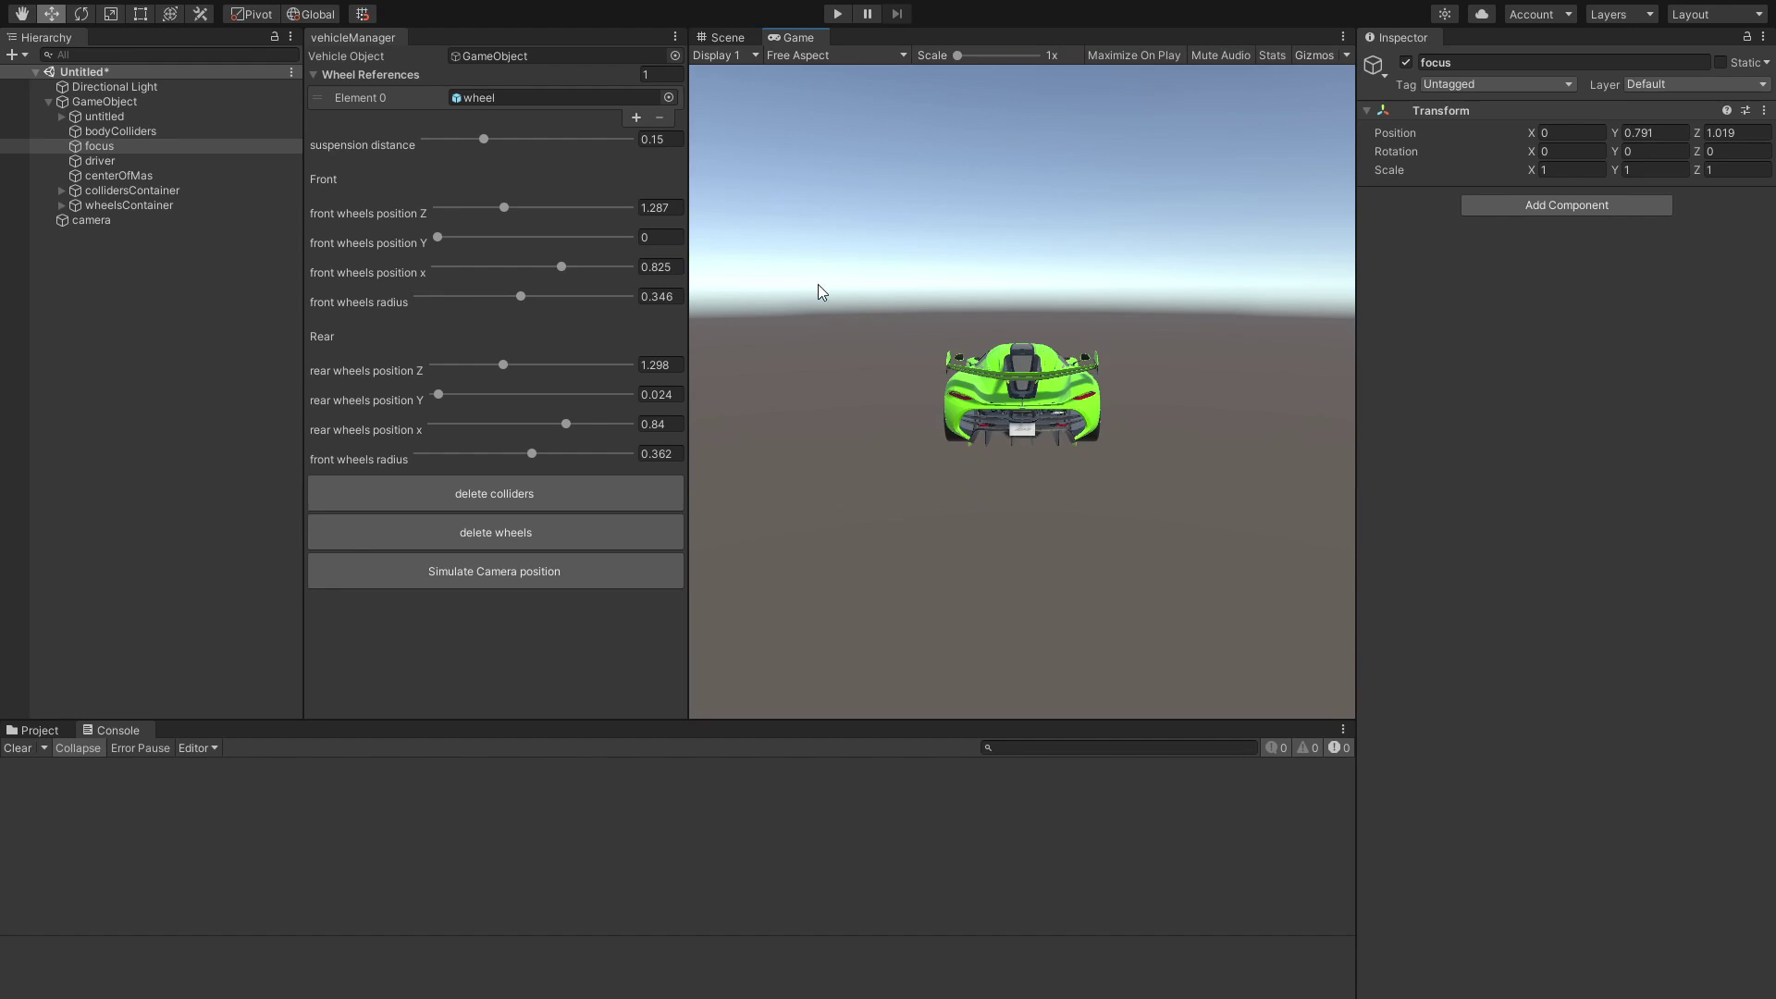
click(555, 571)
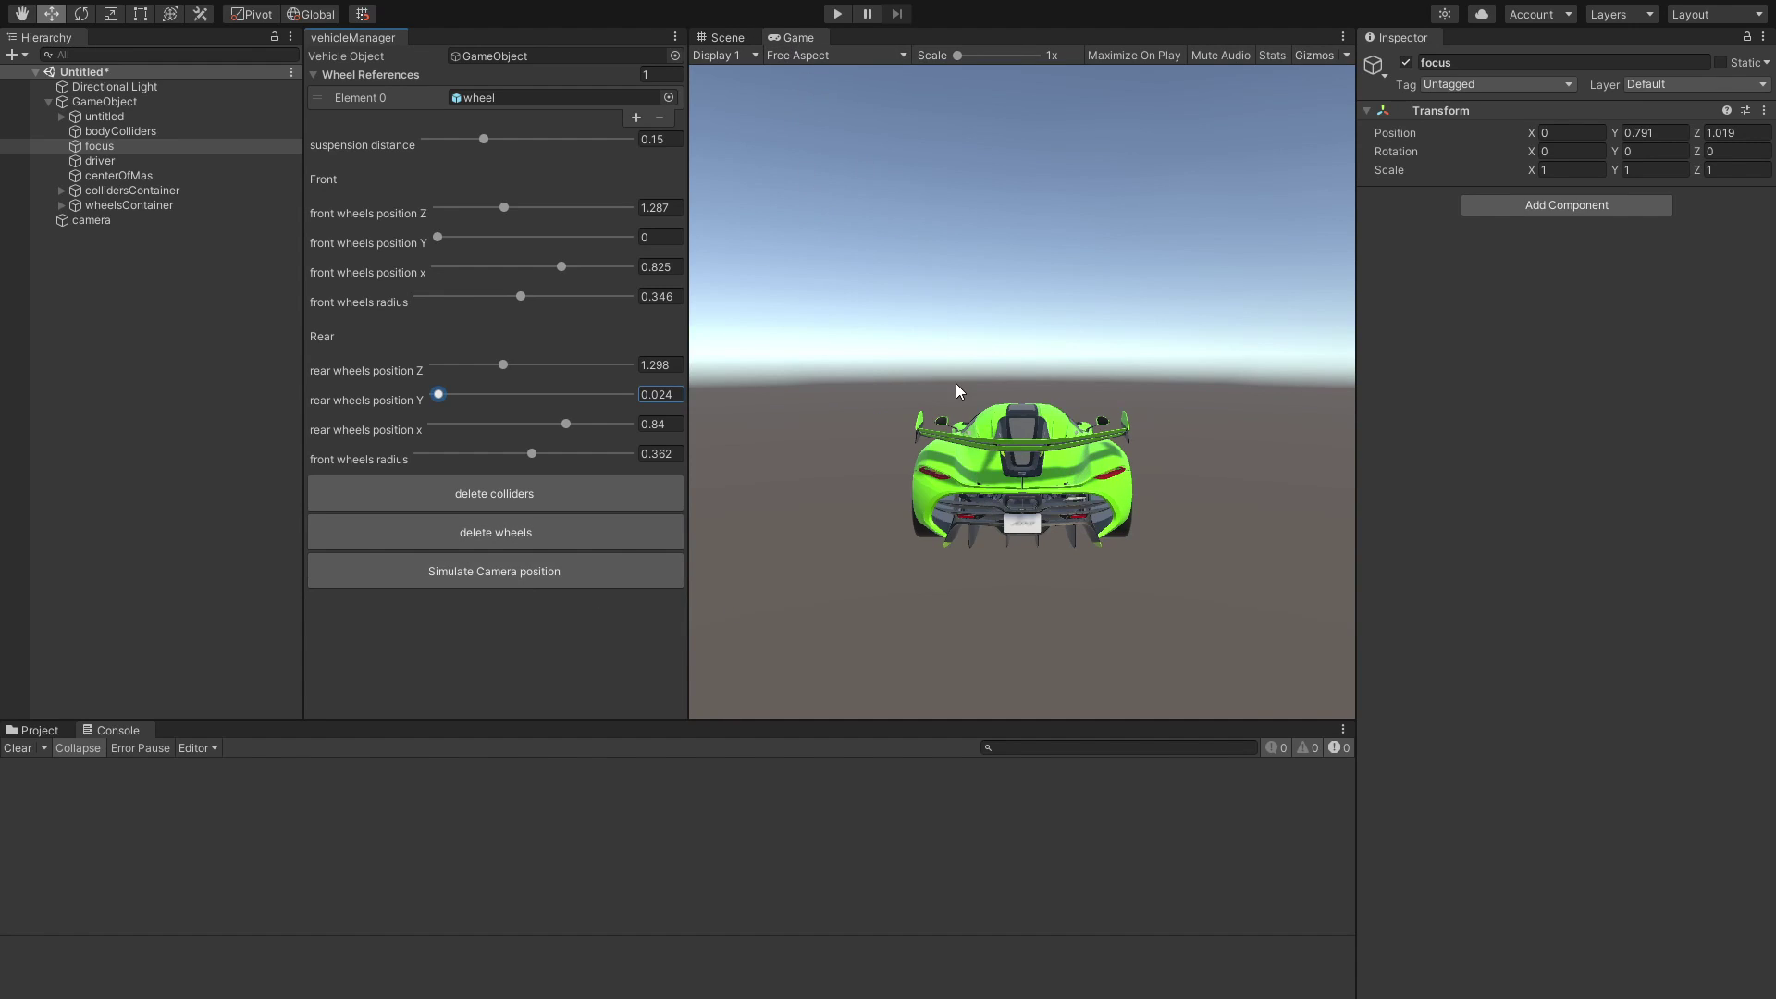
Close the vehicleManager panel and add a Terrain to the scene
right_click(367, 34)
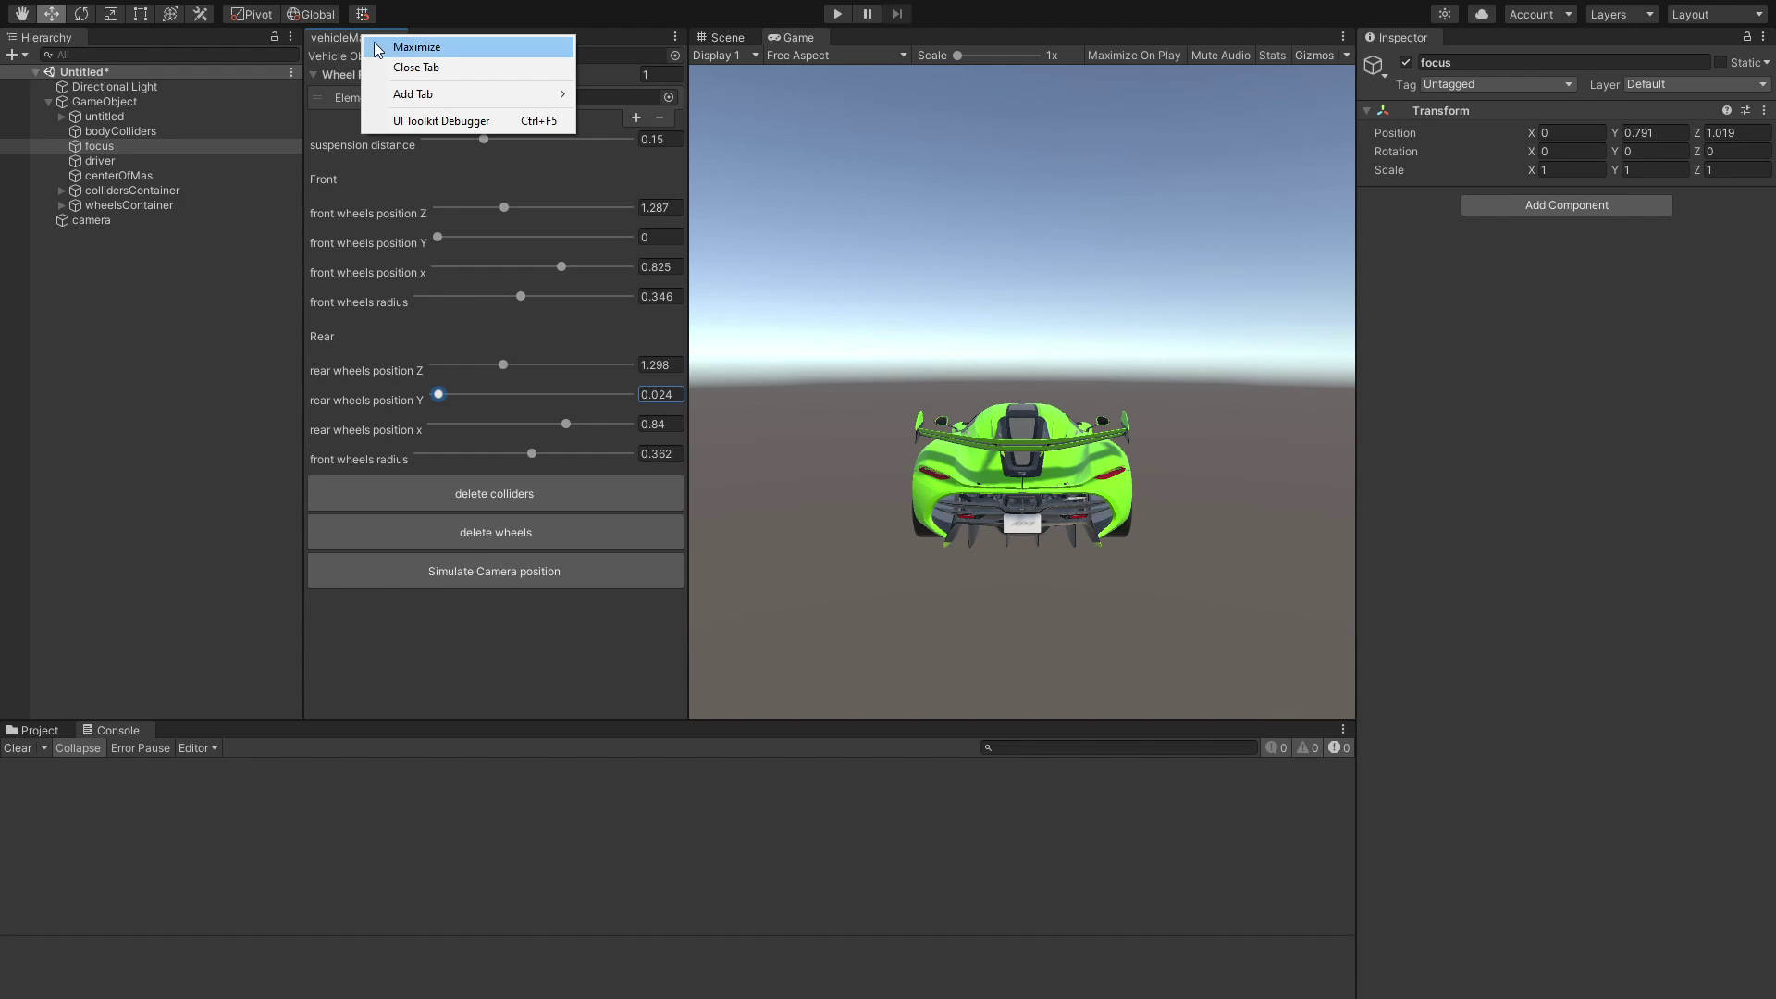
click(428, 82)
click(370, 277)
right_click(297, 470)
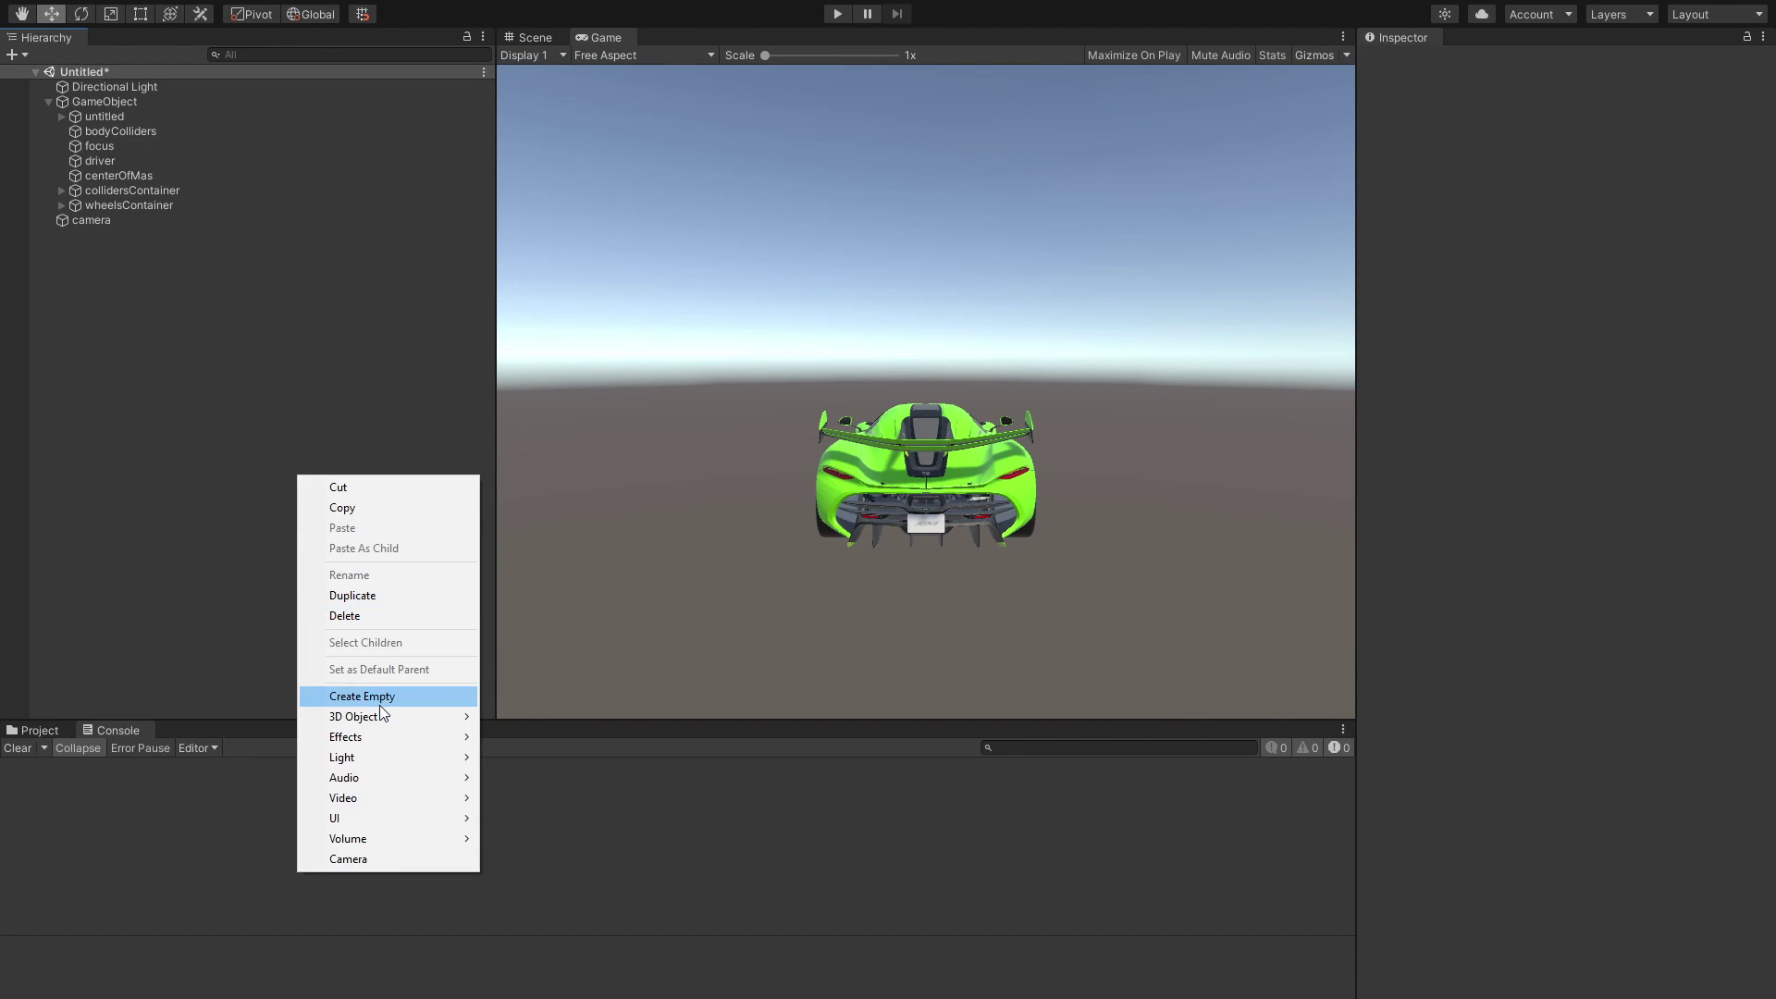
mouse_move(398, 711)
click(550, 890)
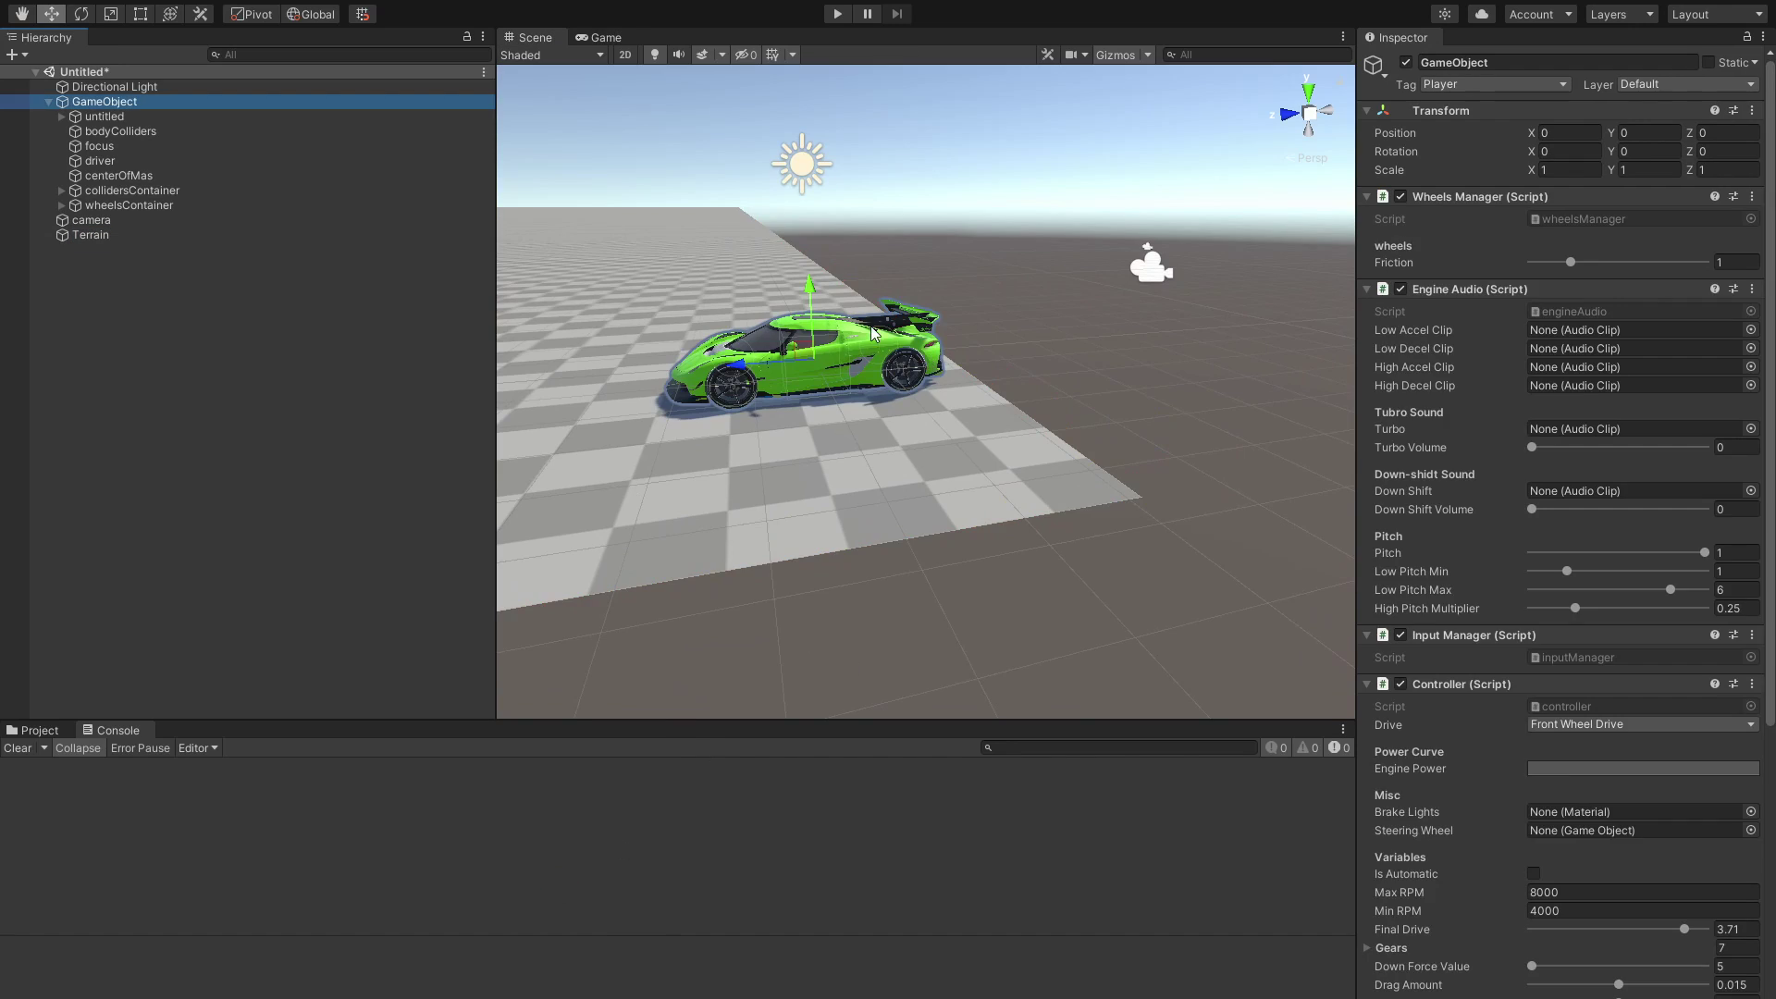
Disable Engine Audio, collapse the car's components, and start play mode to test
click(631, 41)
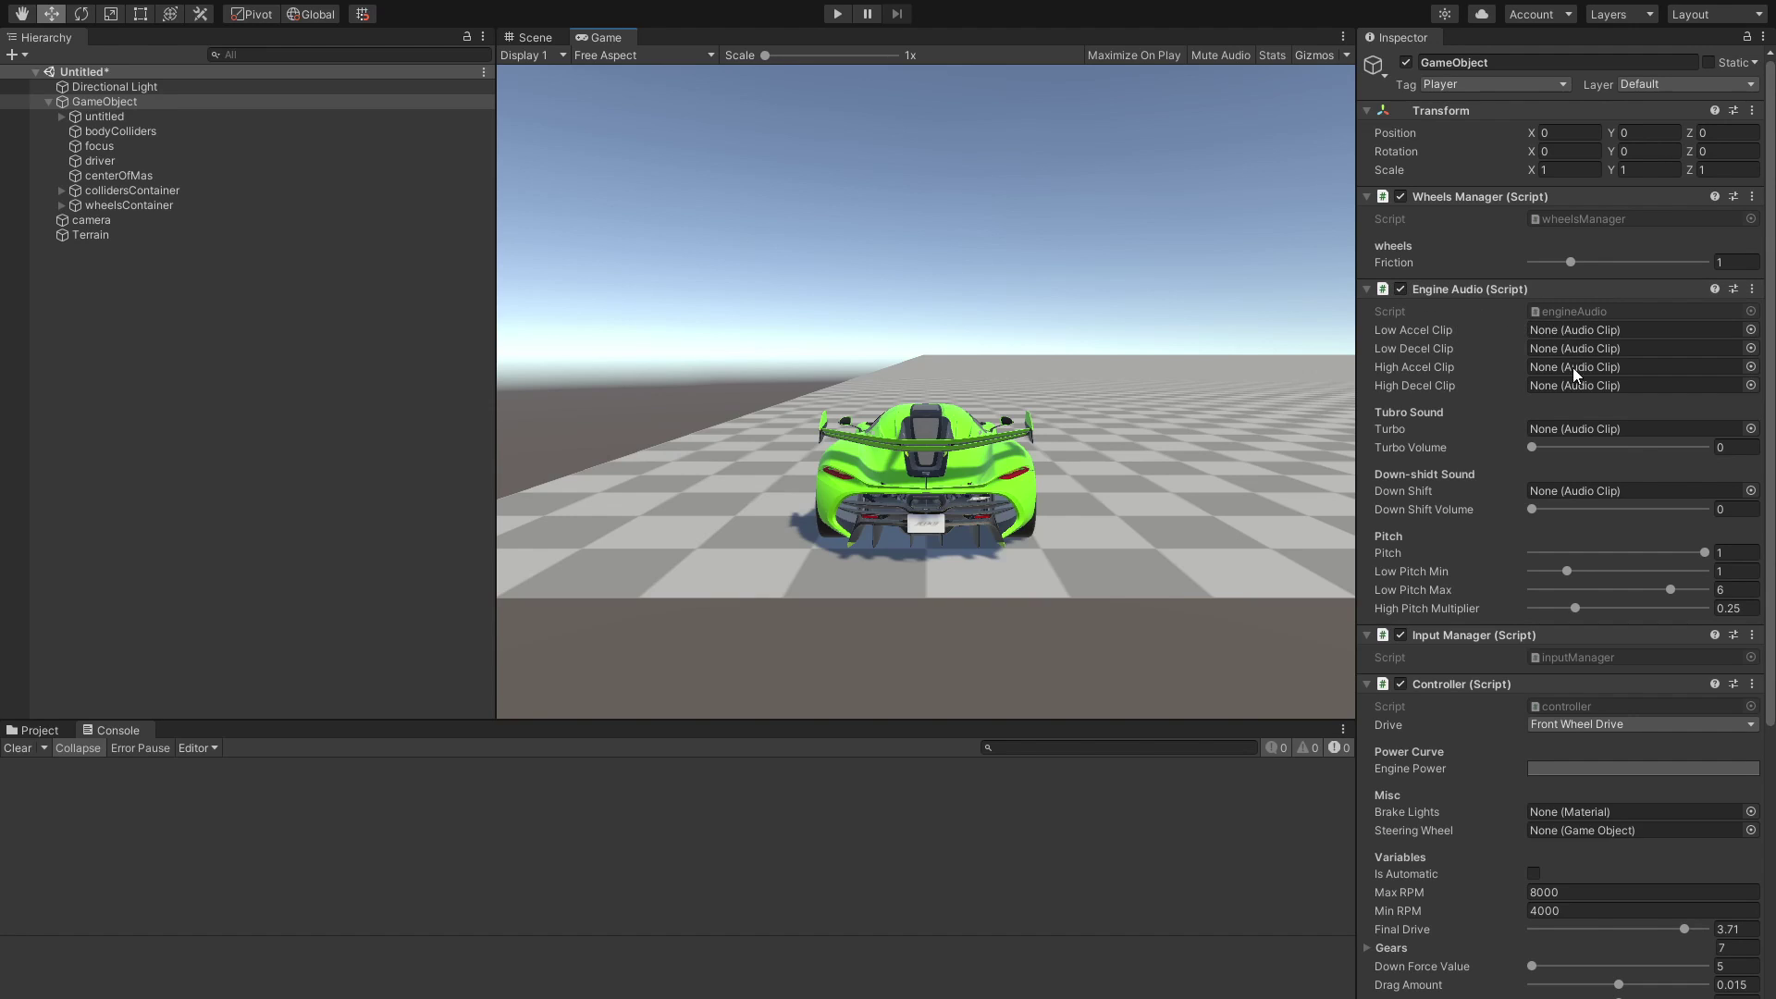
click(1401, 289)
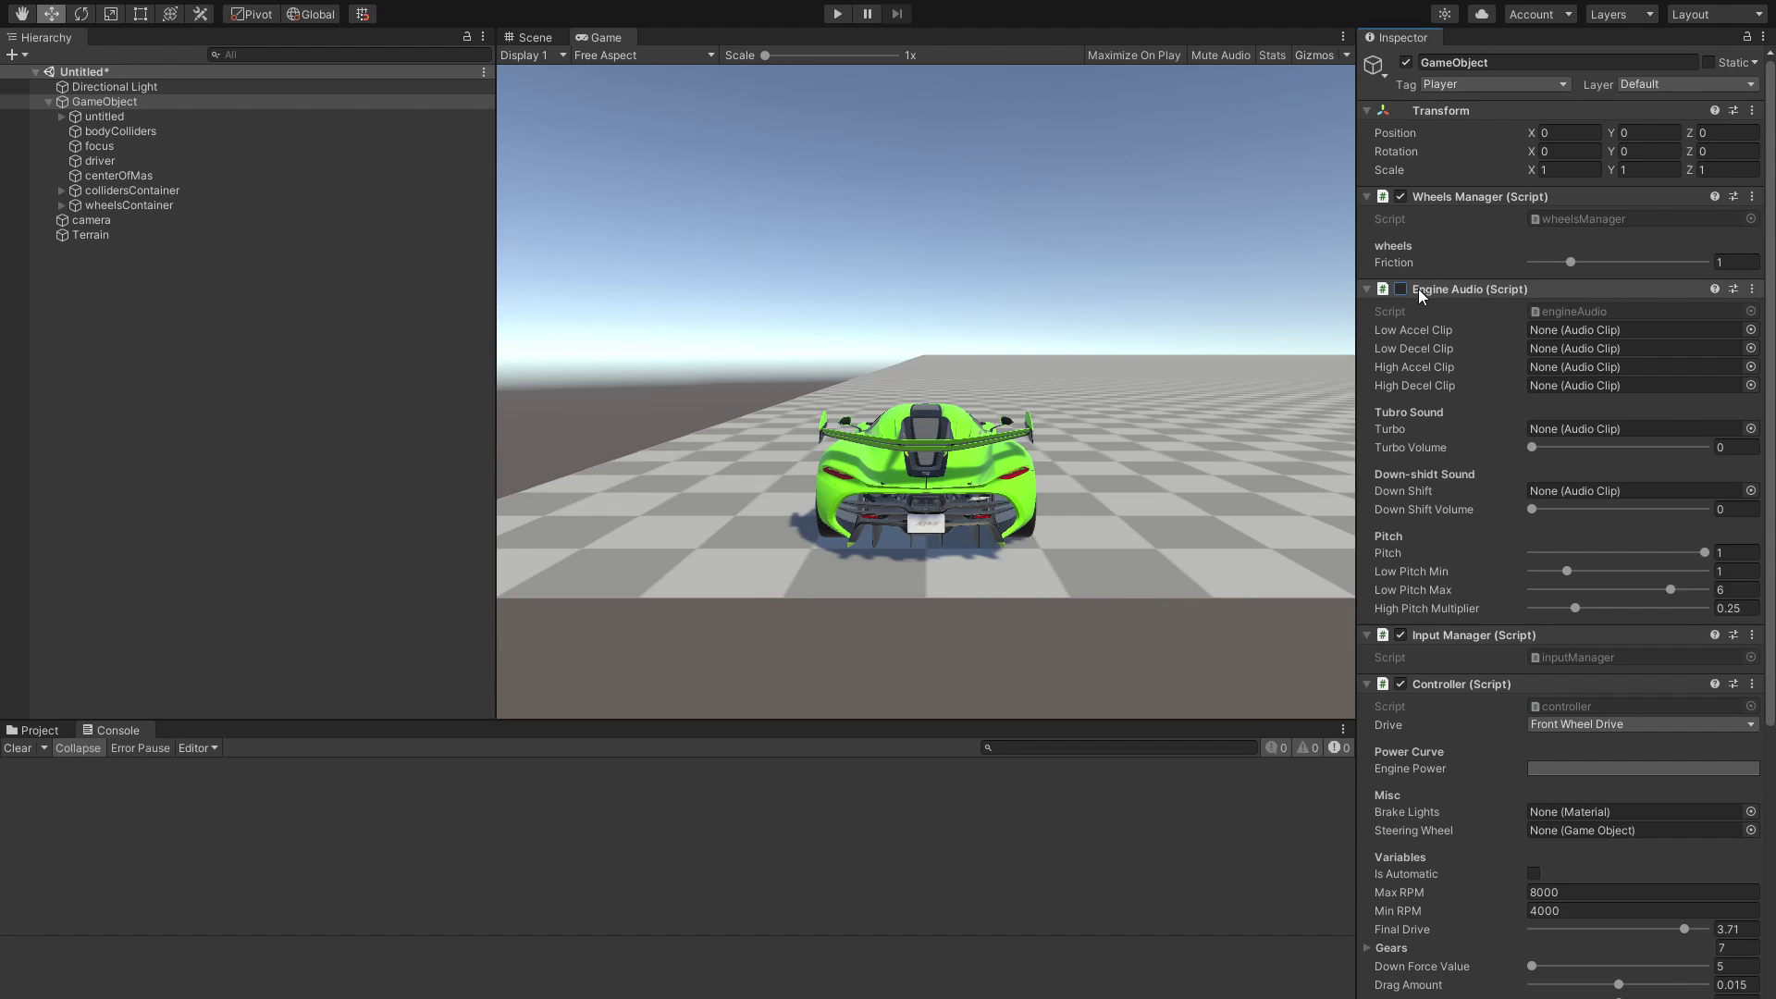
click(1450, 291)
click(1441, 307)
click(1442, 303)
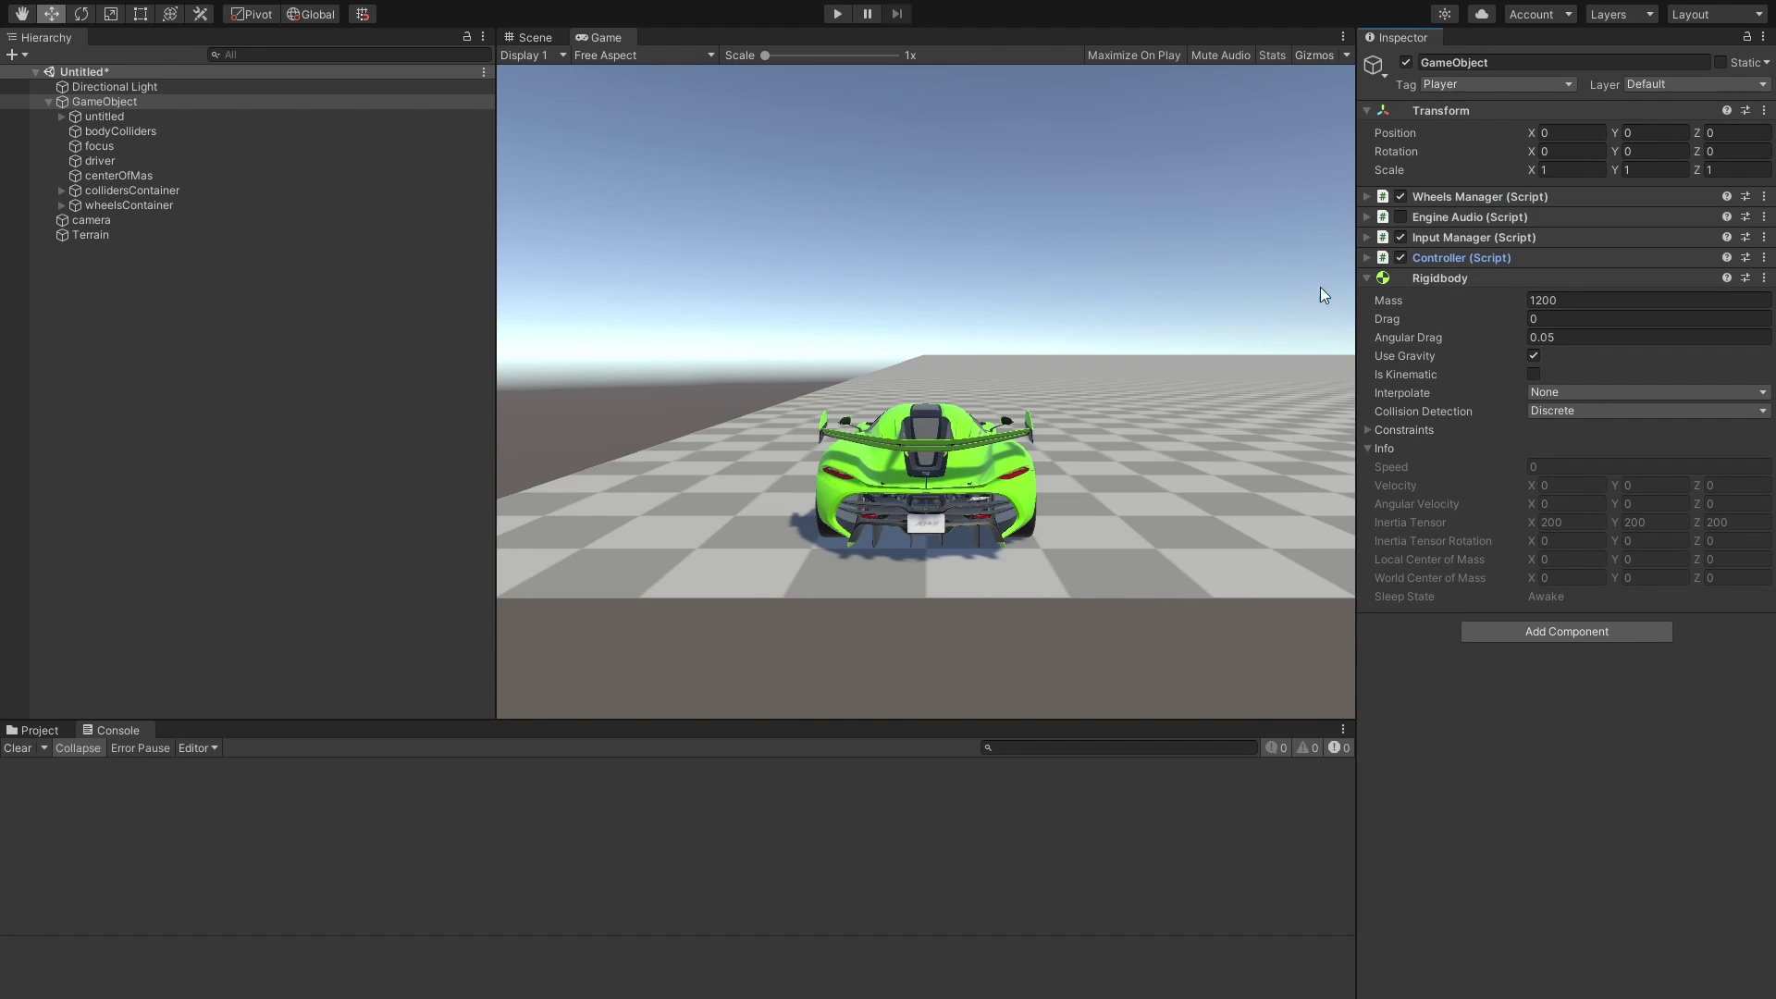
click(840, 14)
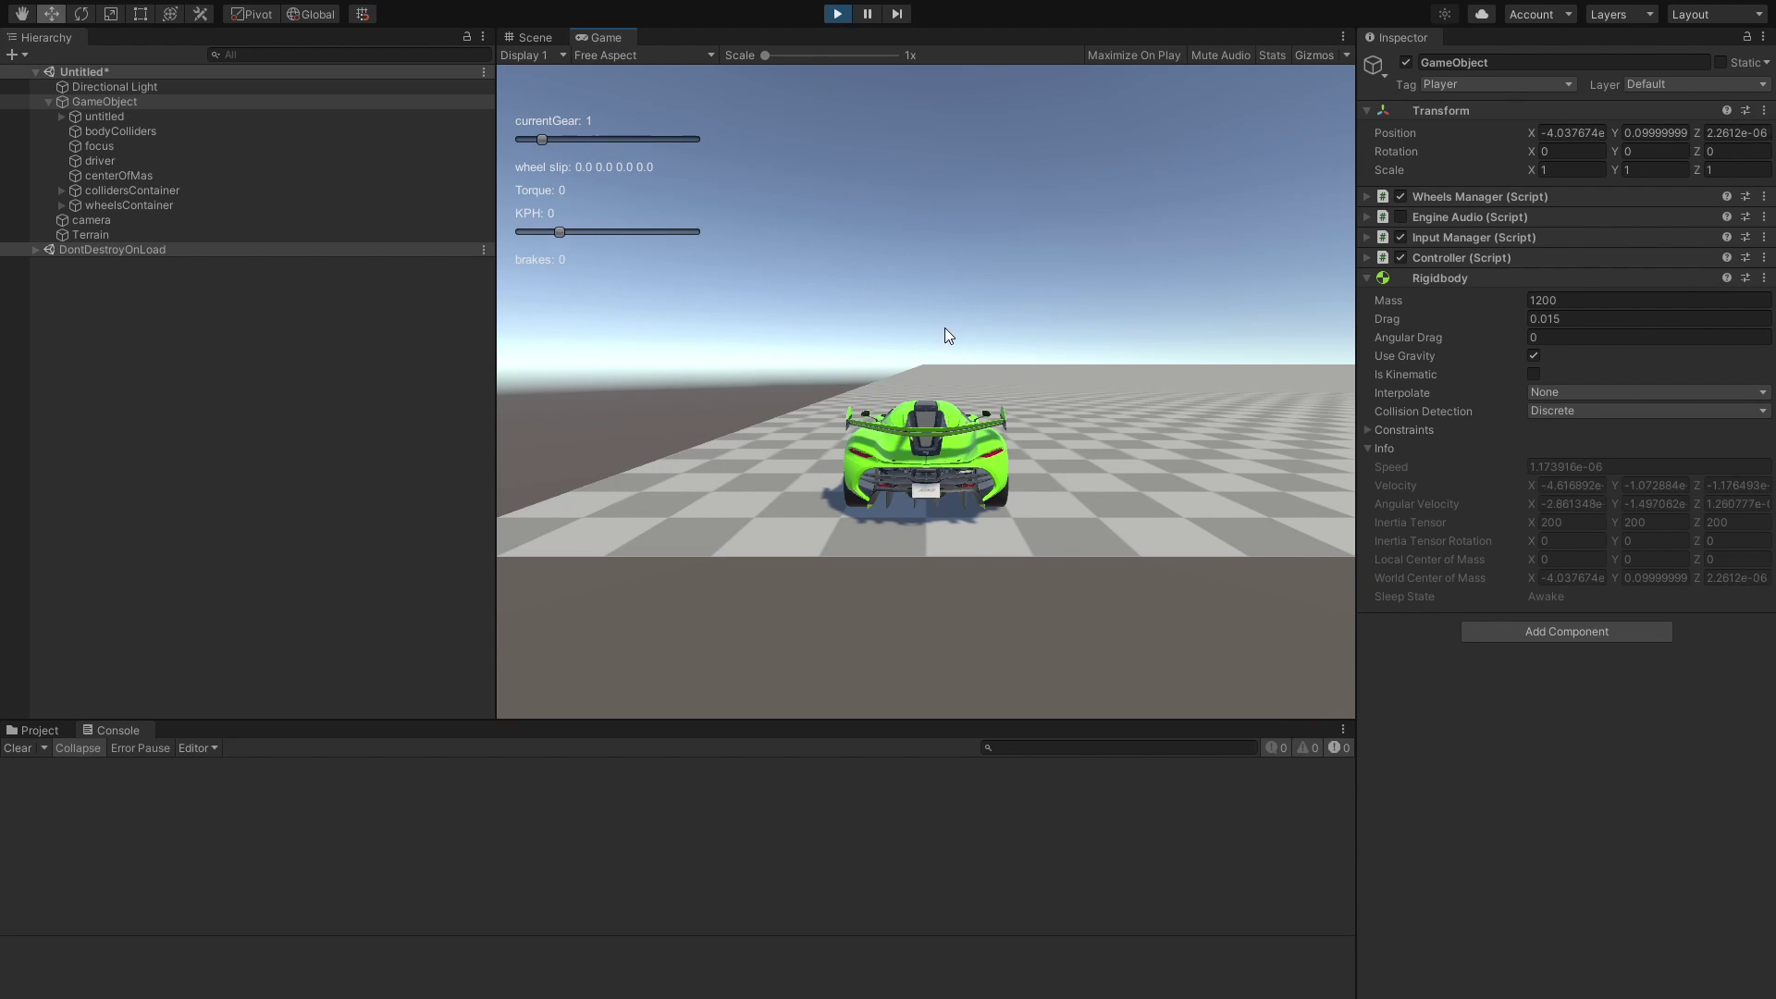
Stop play mode and open the Controller's Engine Power curve in the curve editor
click(837, 14)
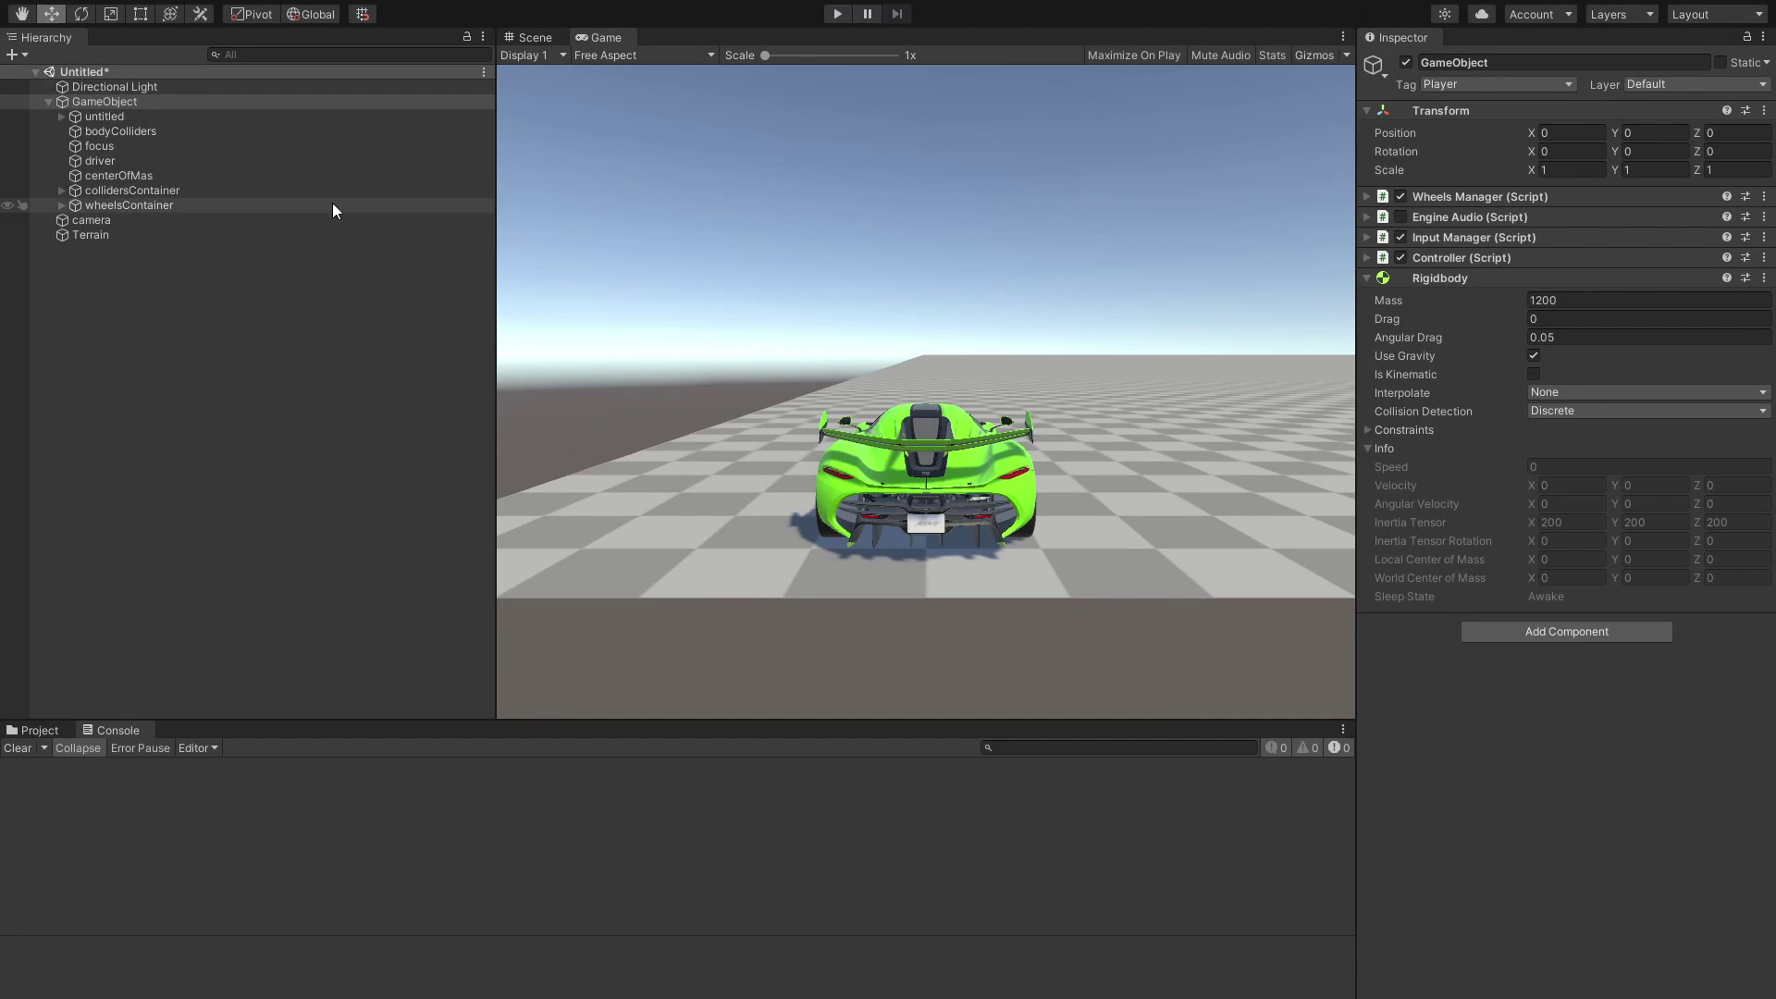
click(1423, 278)
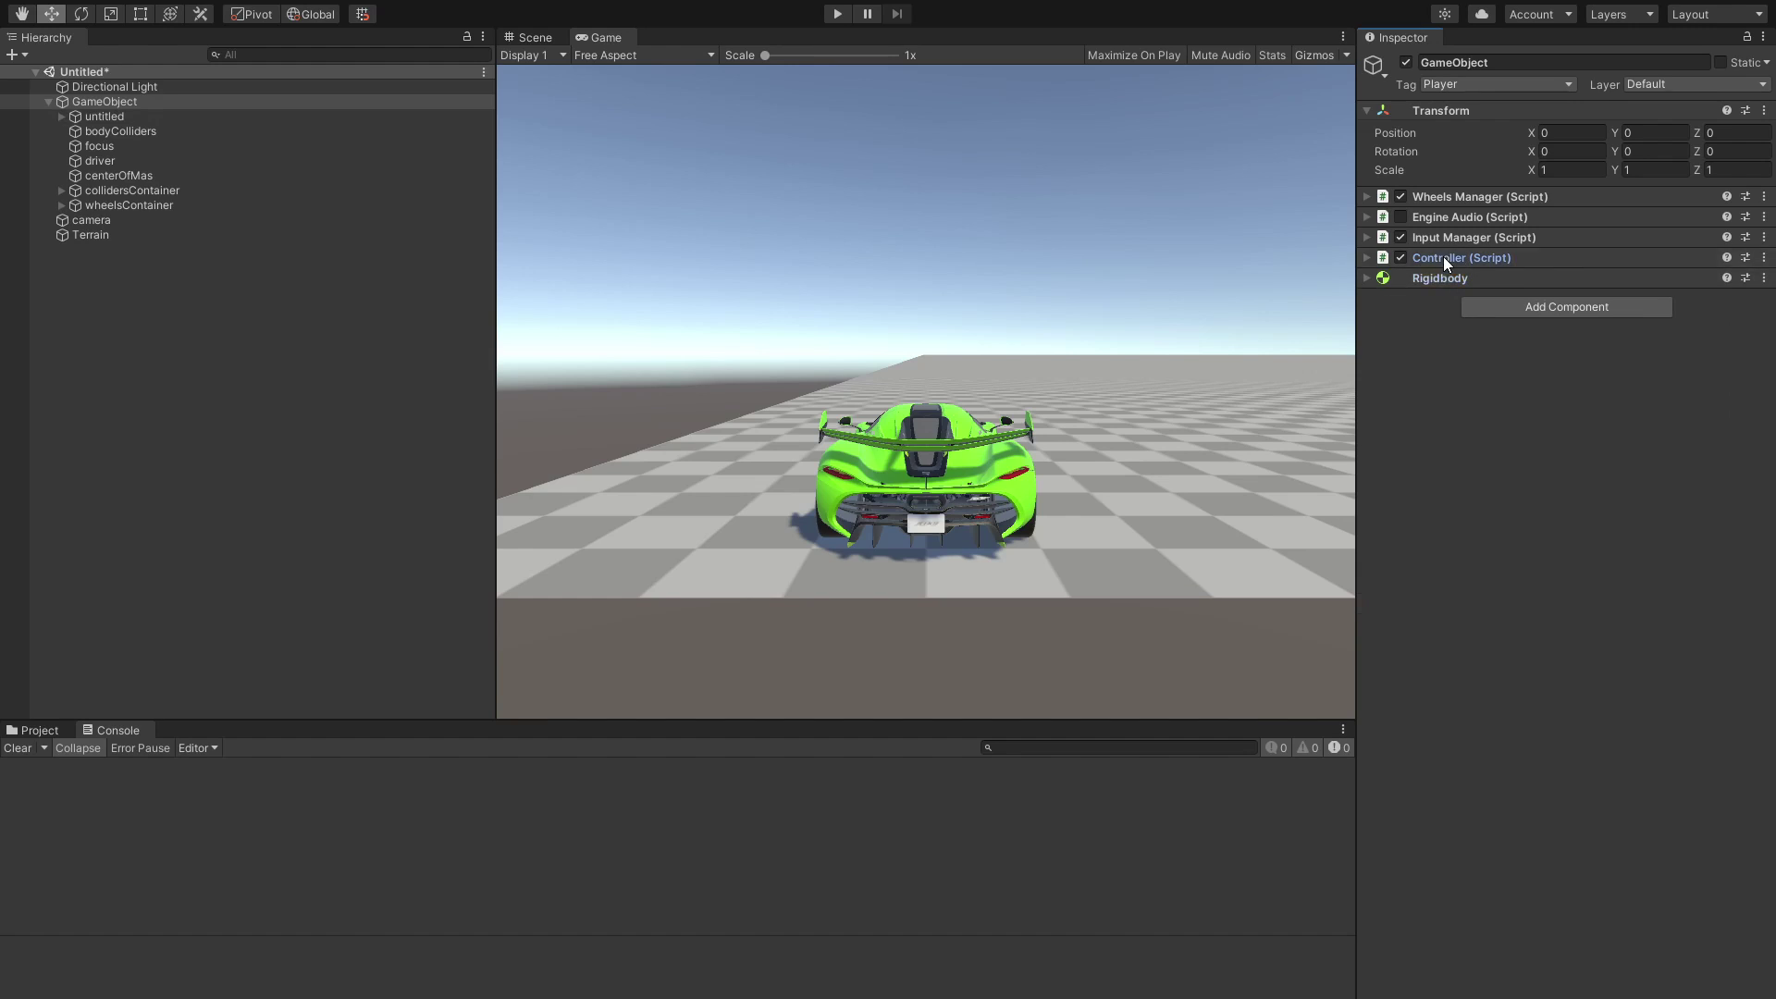
click(1443, 257)
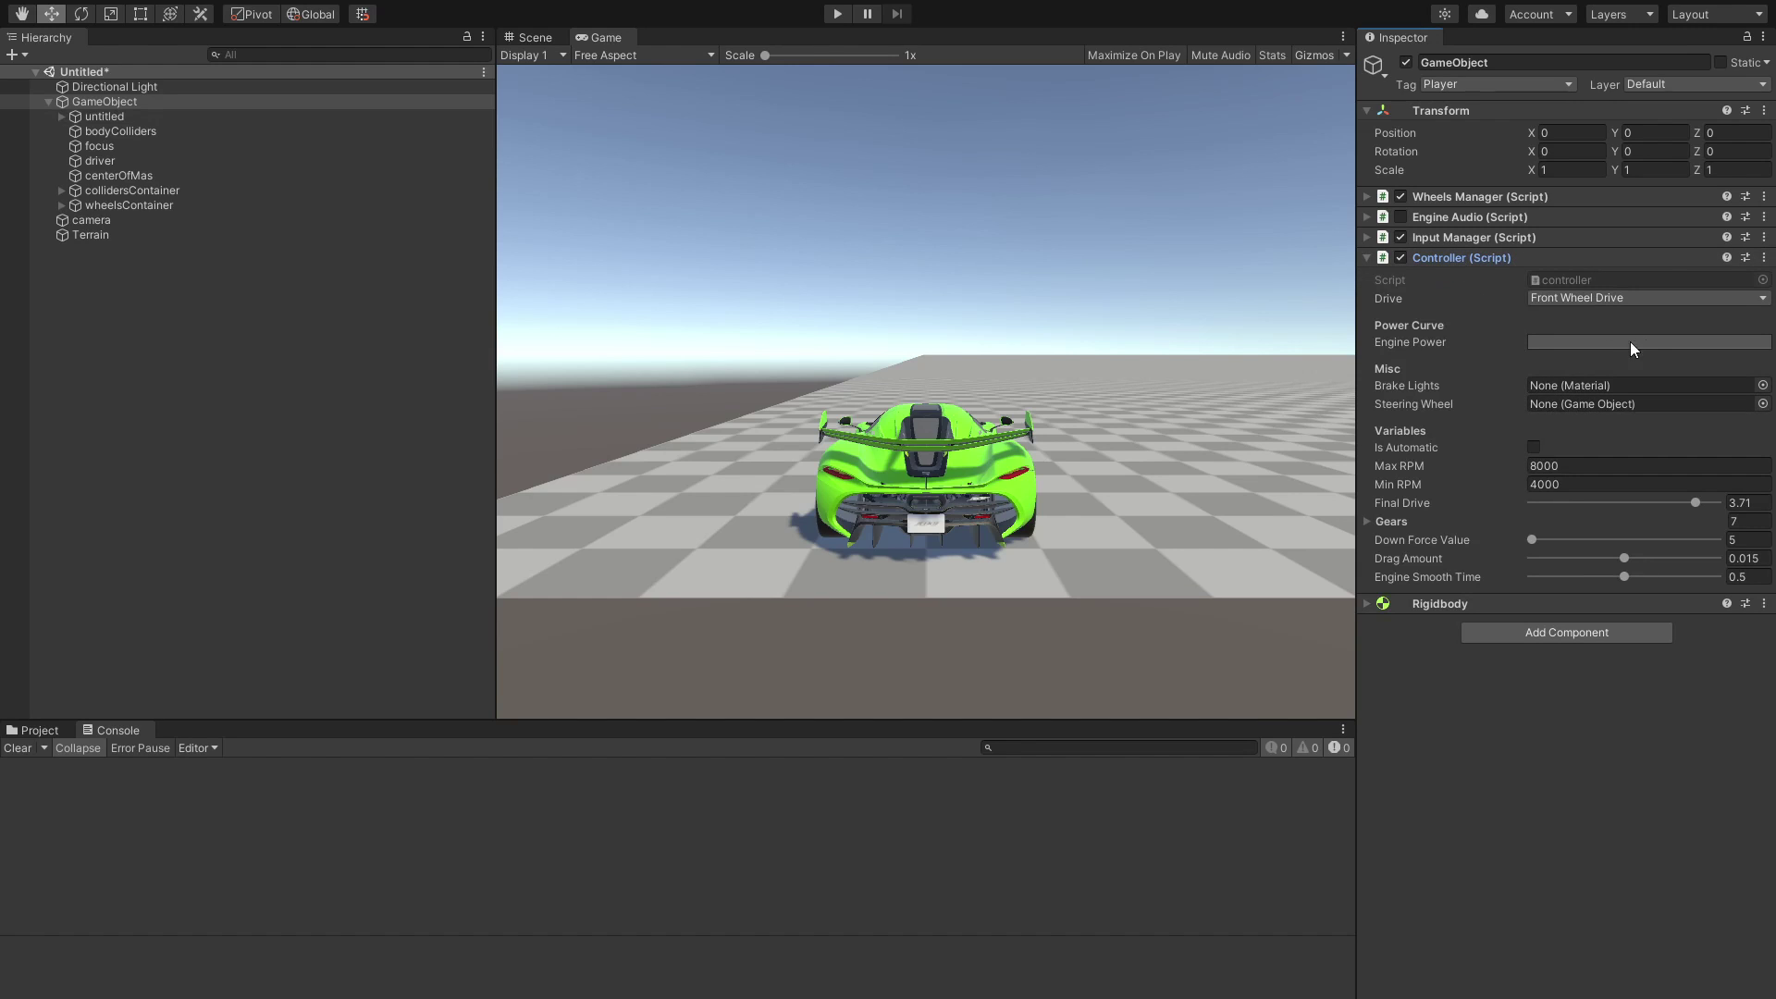
click(1657, 342)
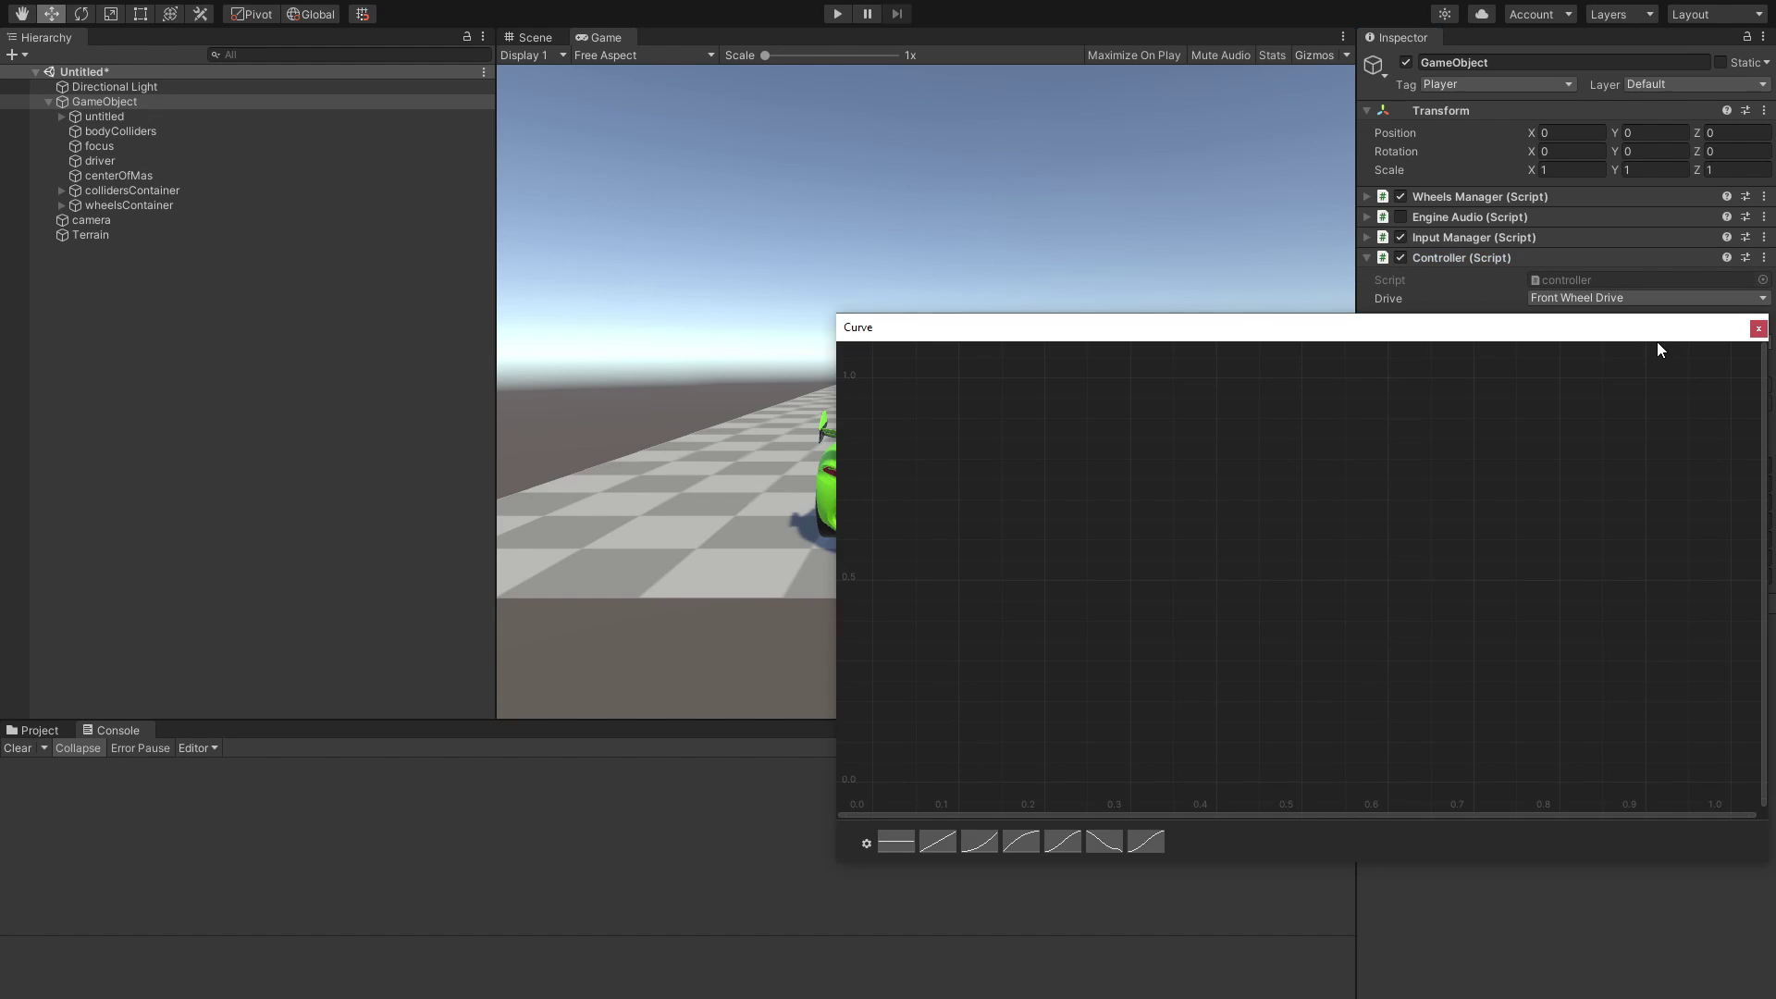
drag(1268, 338, 899, 259)
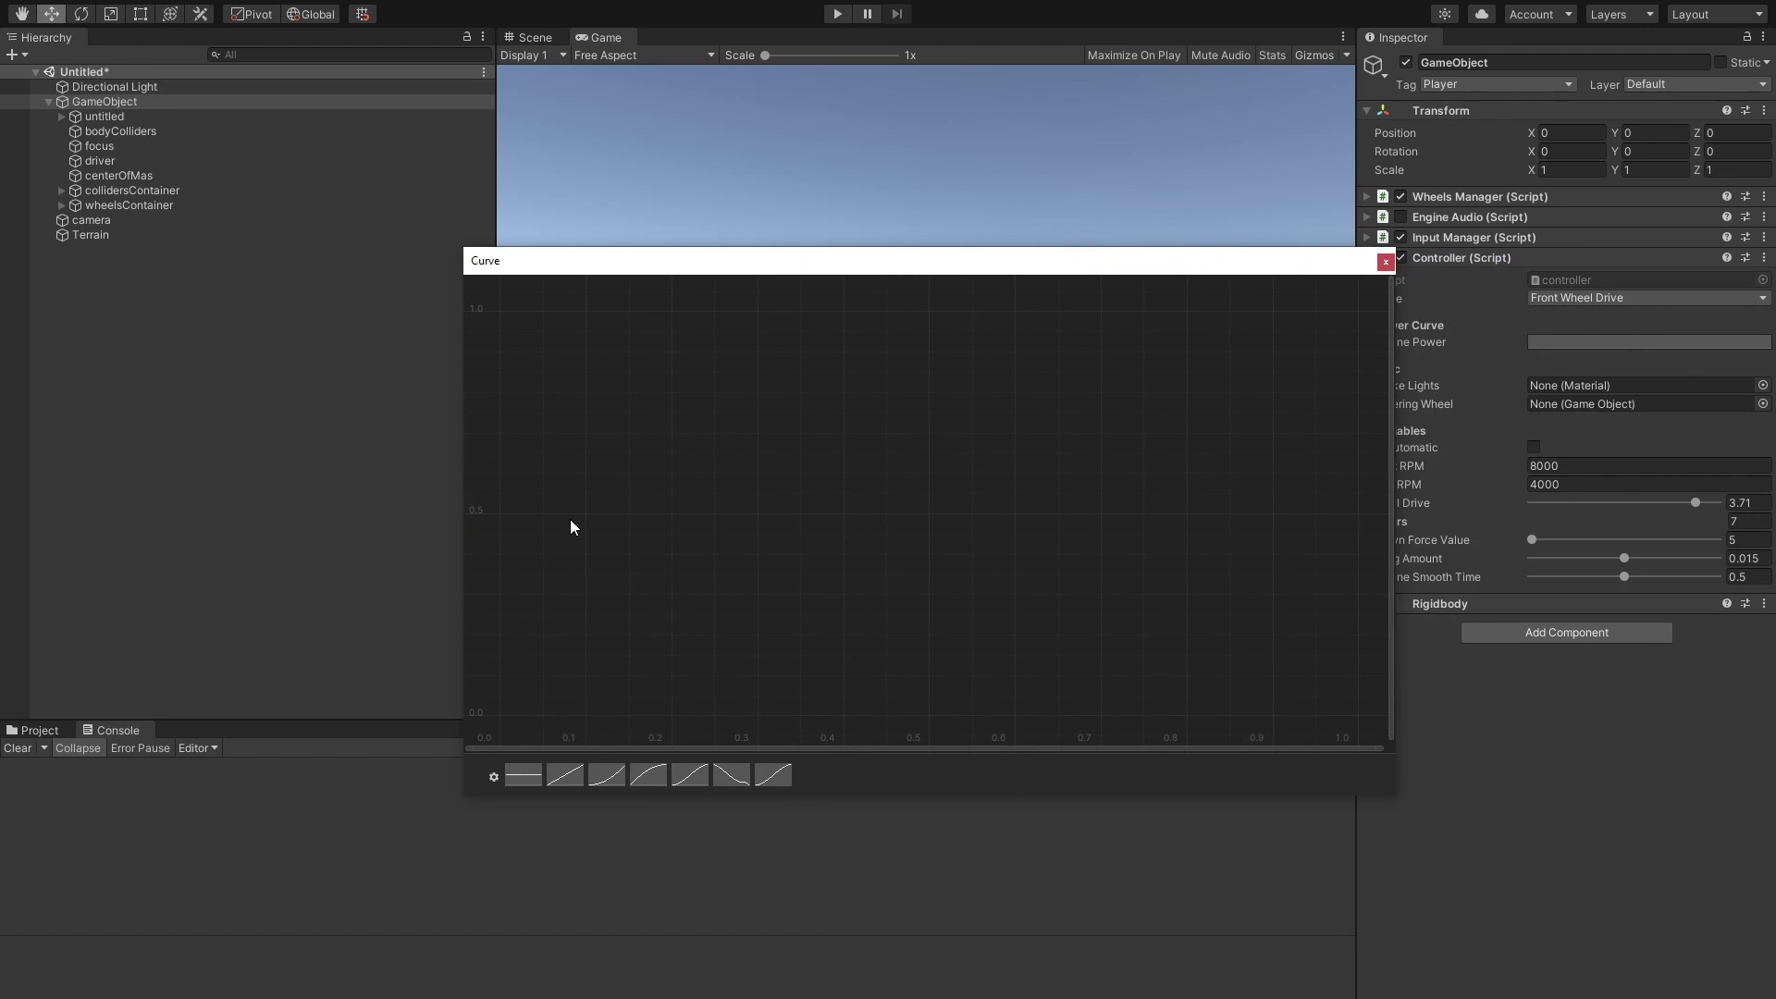
Add a first curve key at time 0 with value 0.4
double_click(619, 538)
right_click(619, 539)
click(724, 560)
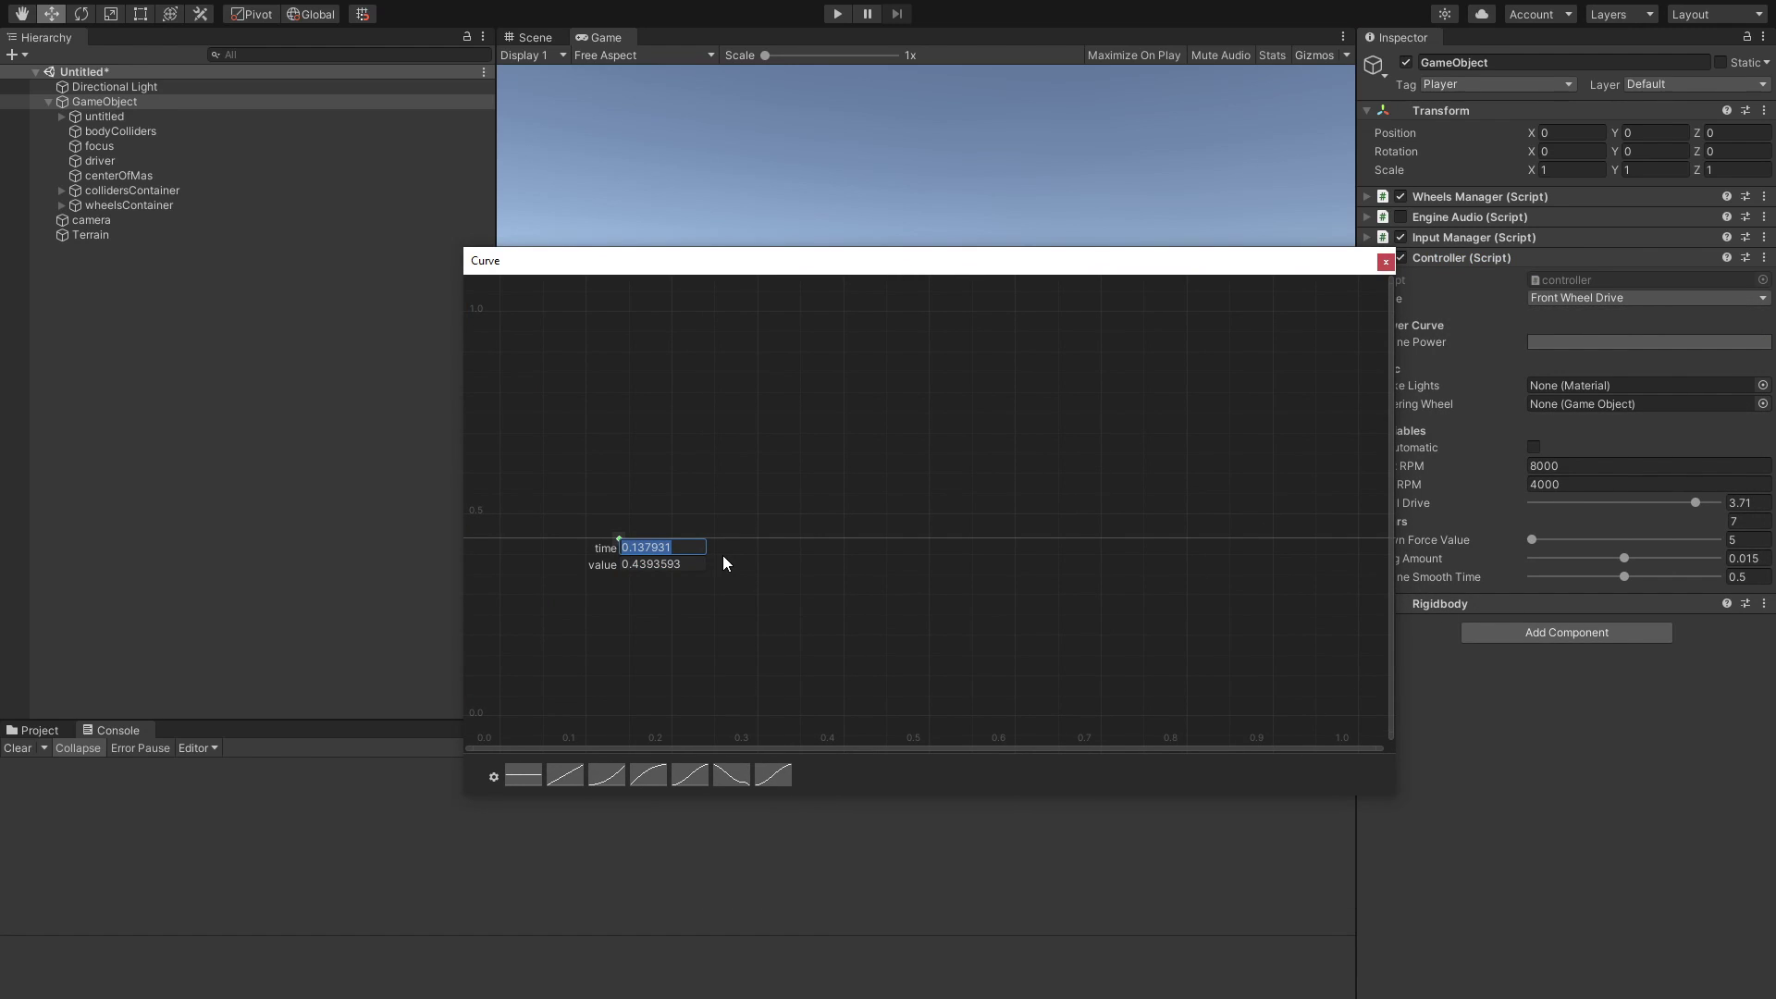
text(0)
key(Tab)
text(0.4)
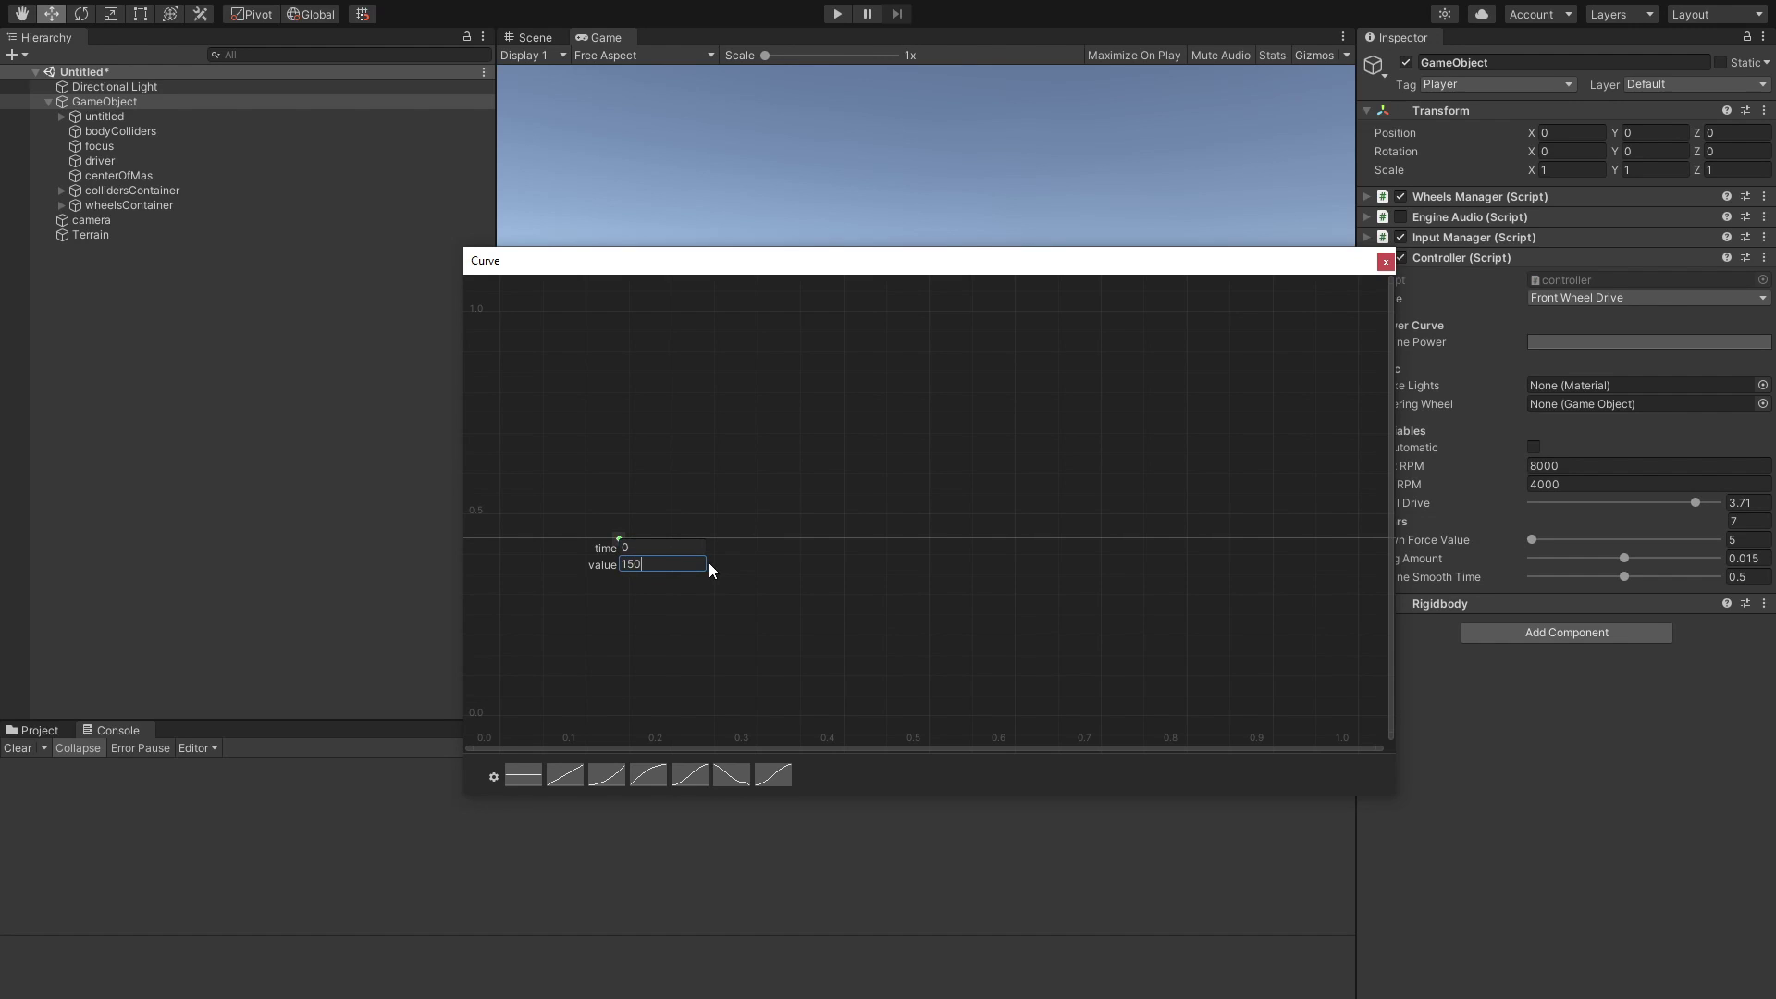
key(Return)
Set the second curve key to time 8000
right_click(746, 553)
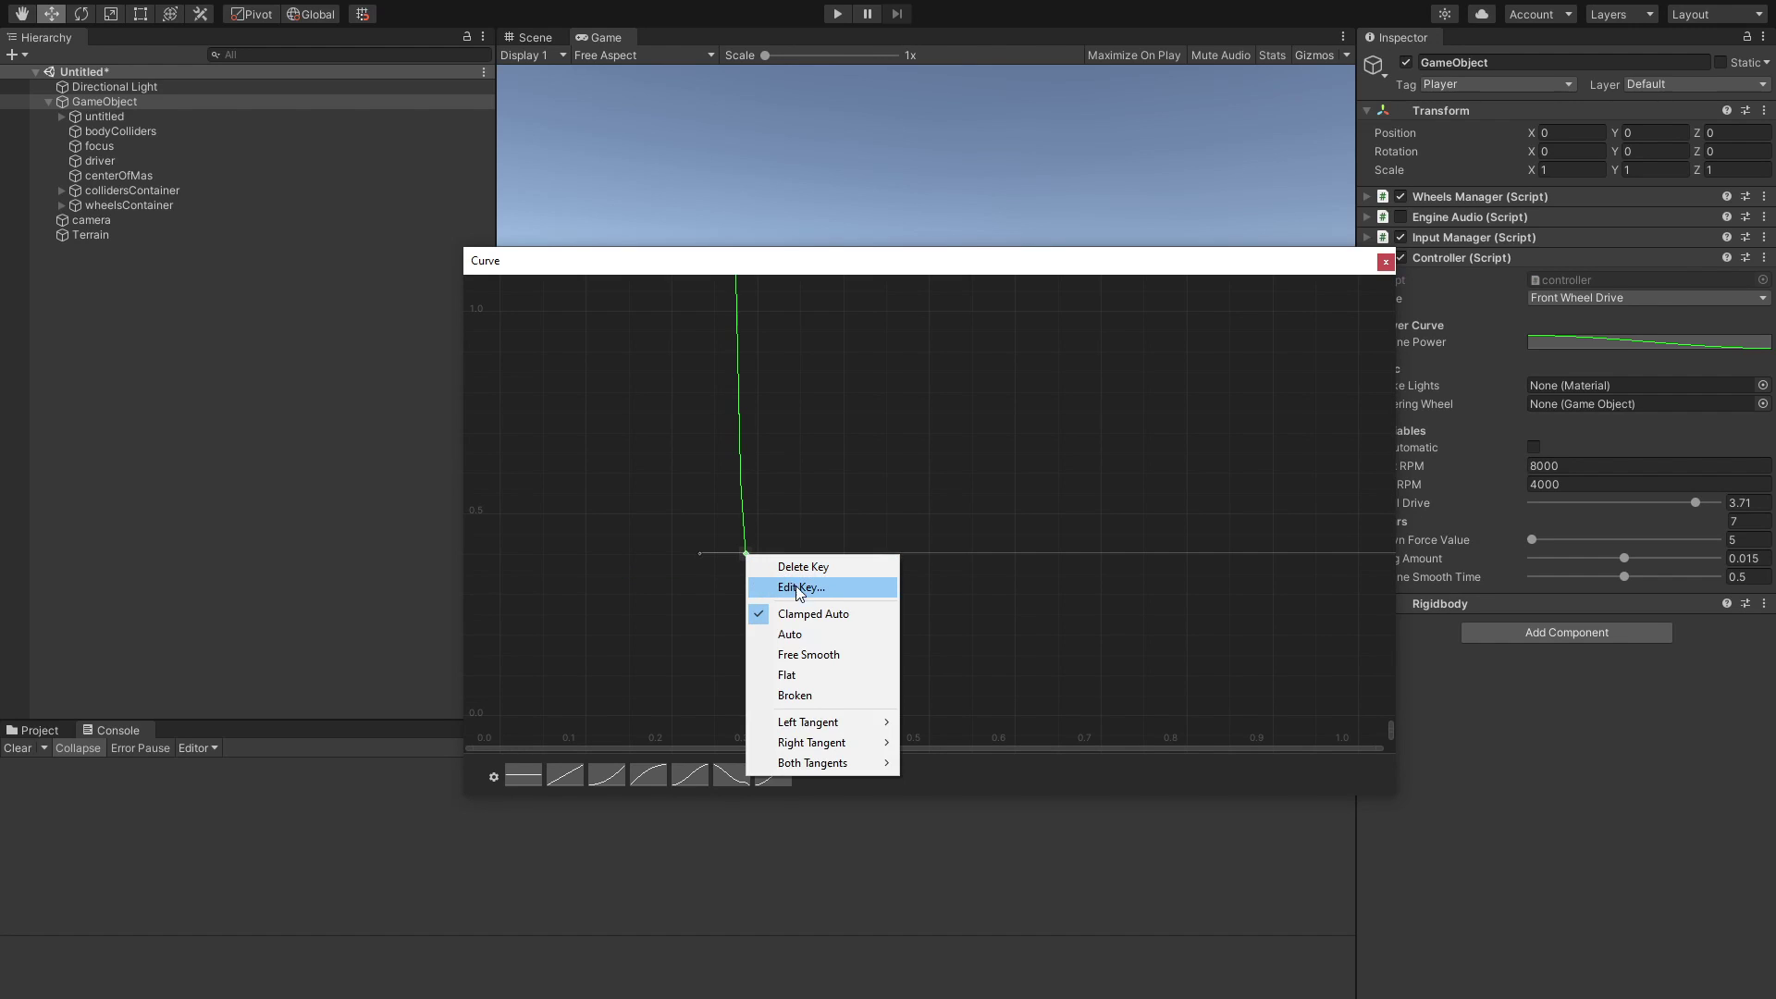
click(812, 583)
click(812, 566)
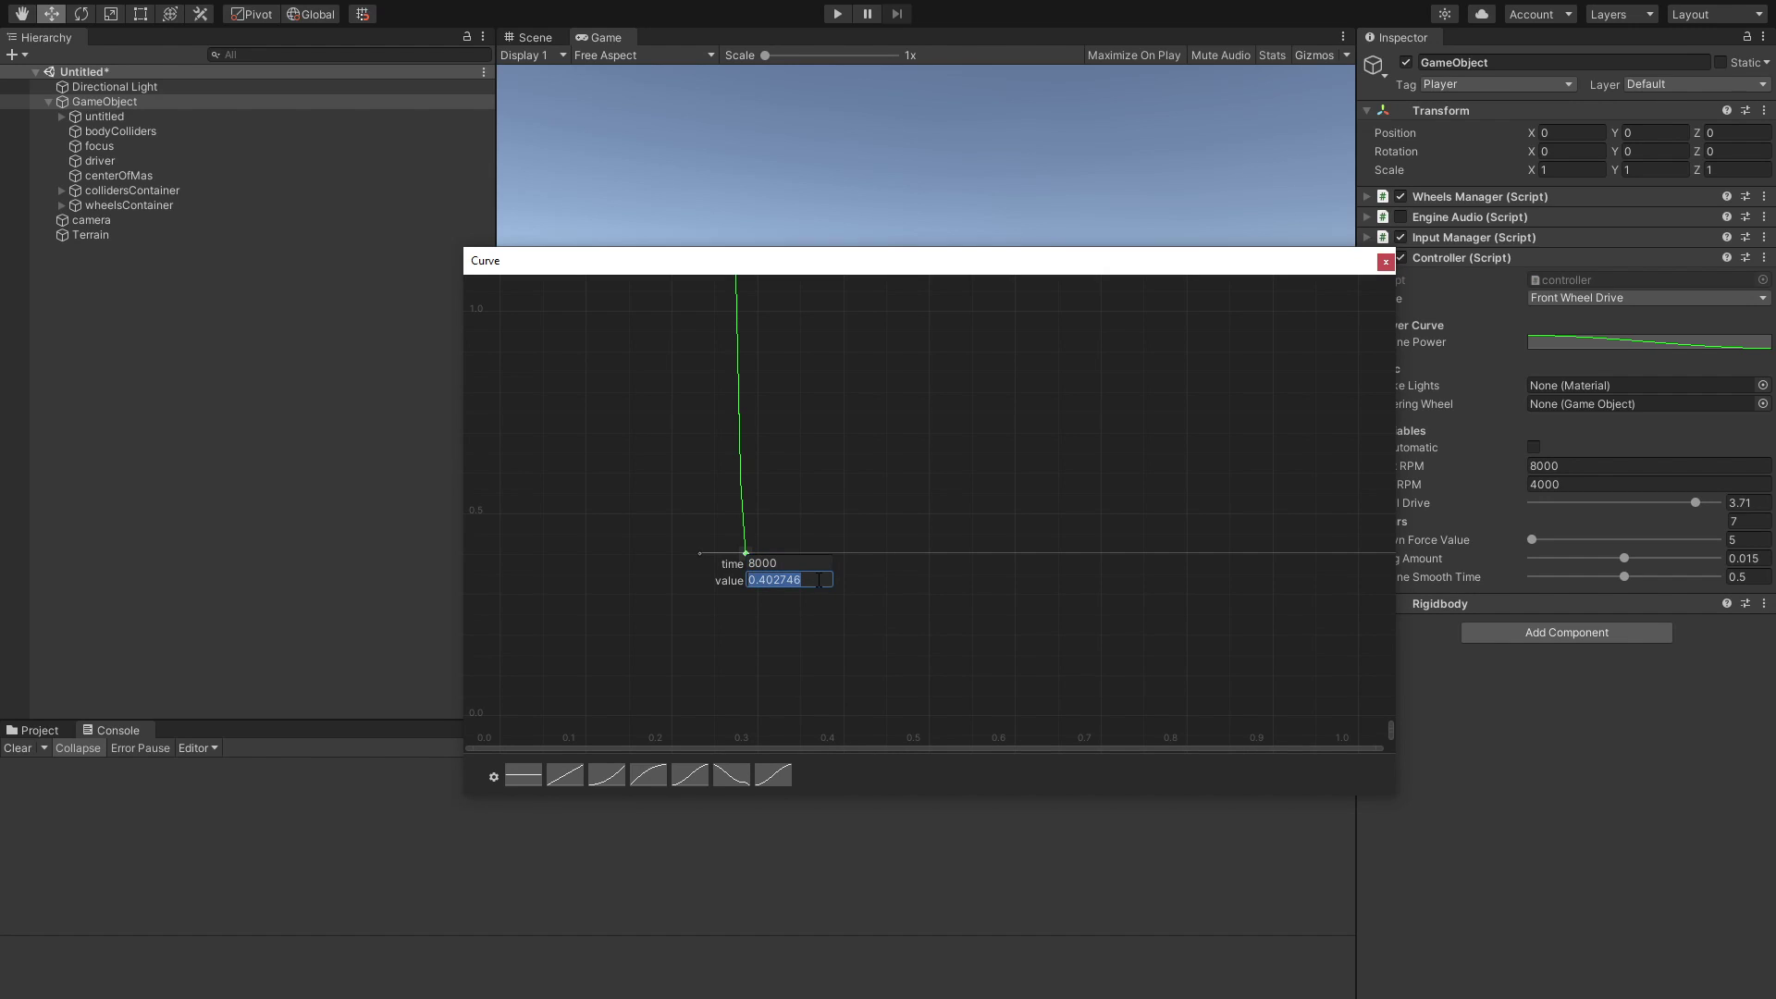
click(819, 580)
text(25)
key(Return)
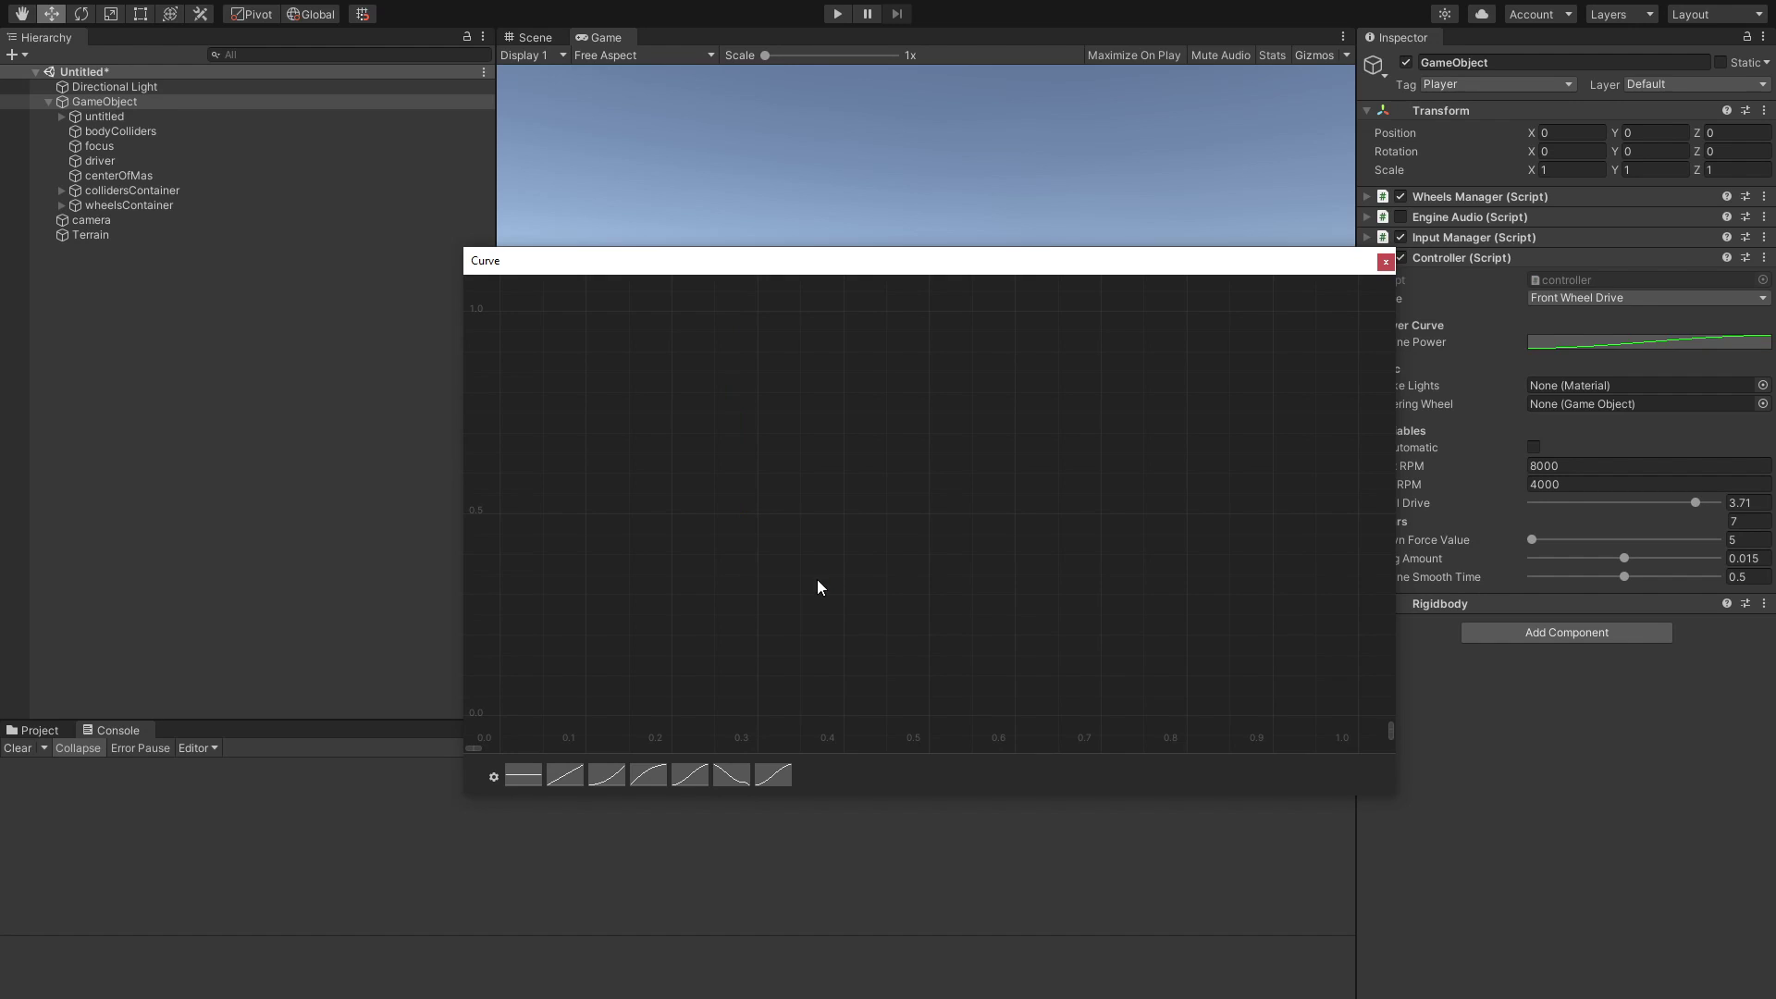
Close and reopen the Engine Power curve to check its full shape
click(1543, 869)
click(1615, 345)
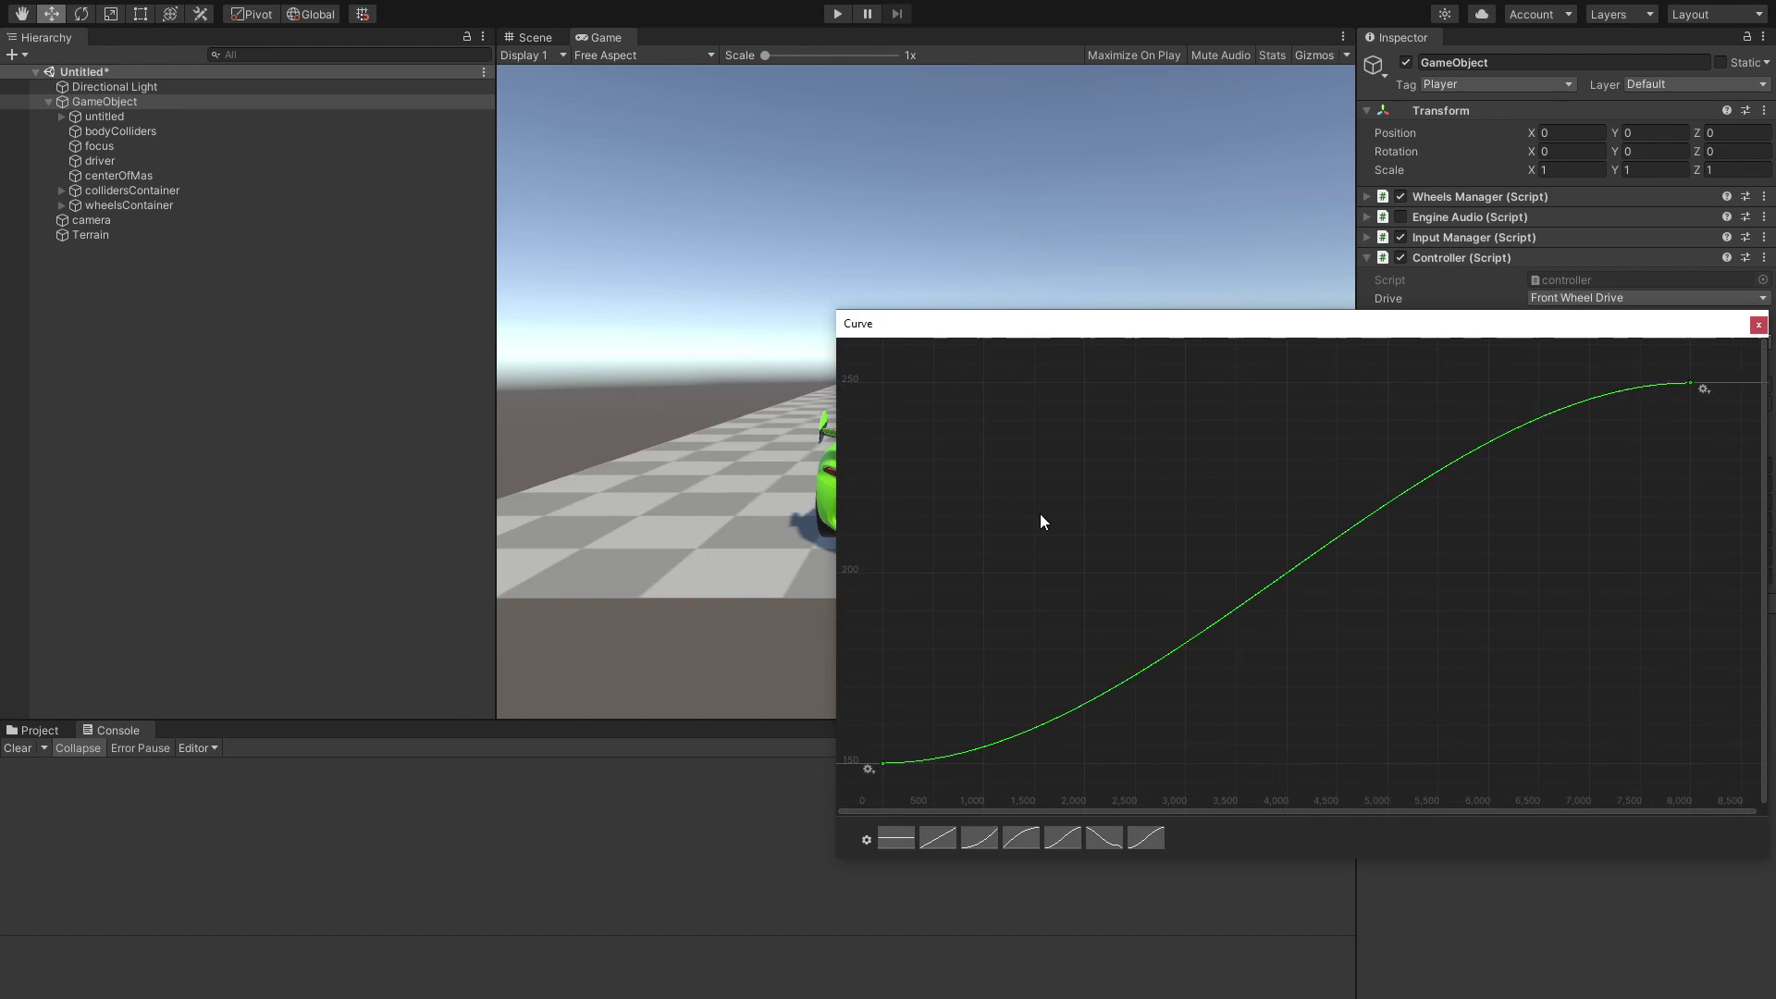
scroll(1110, 555, down, 2)
scroll(1175, 594, down, 1)
middle_drag(1168, 592, 1190, 601)
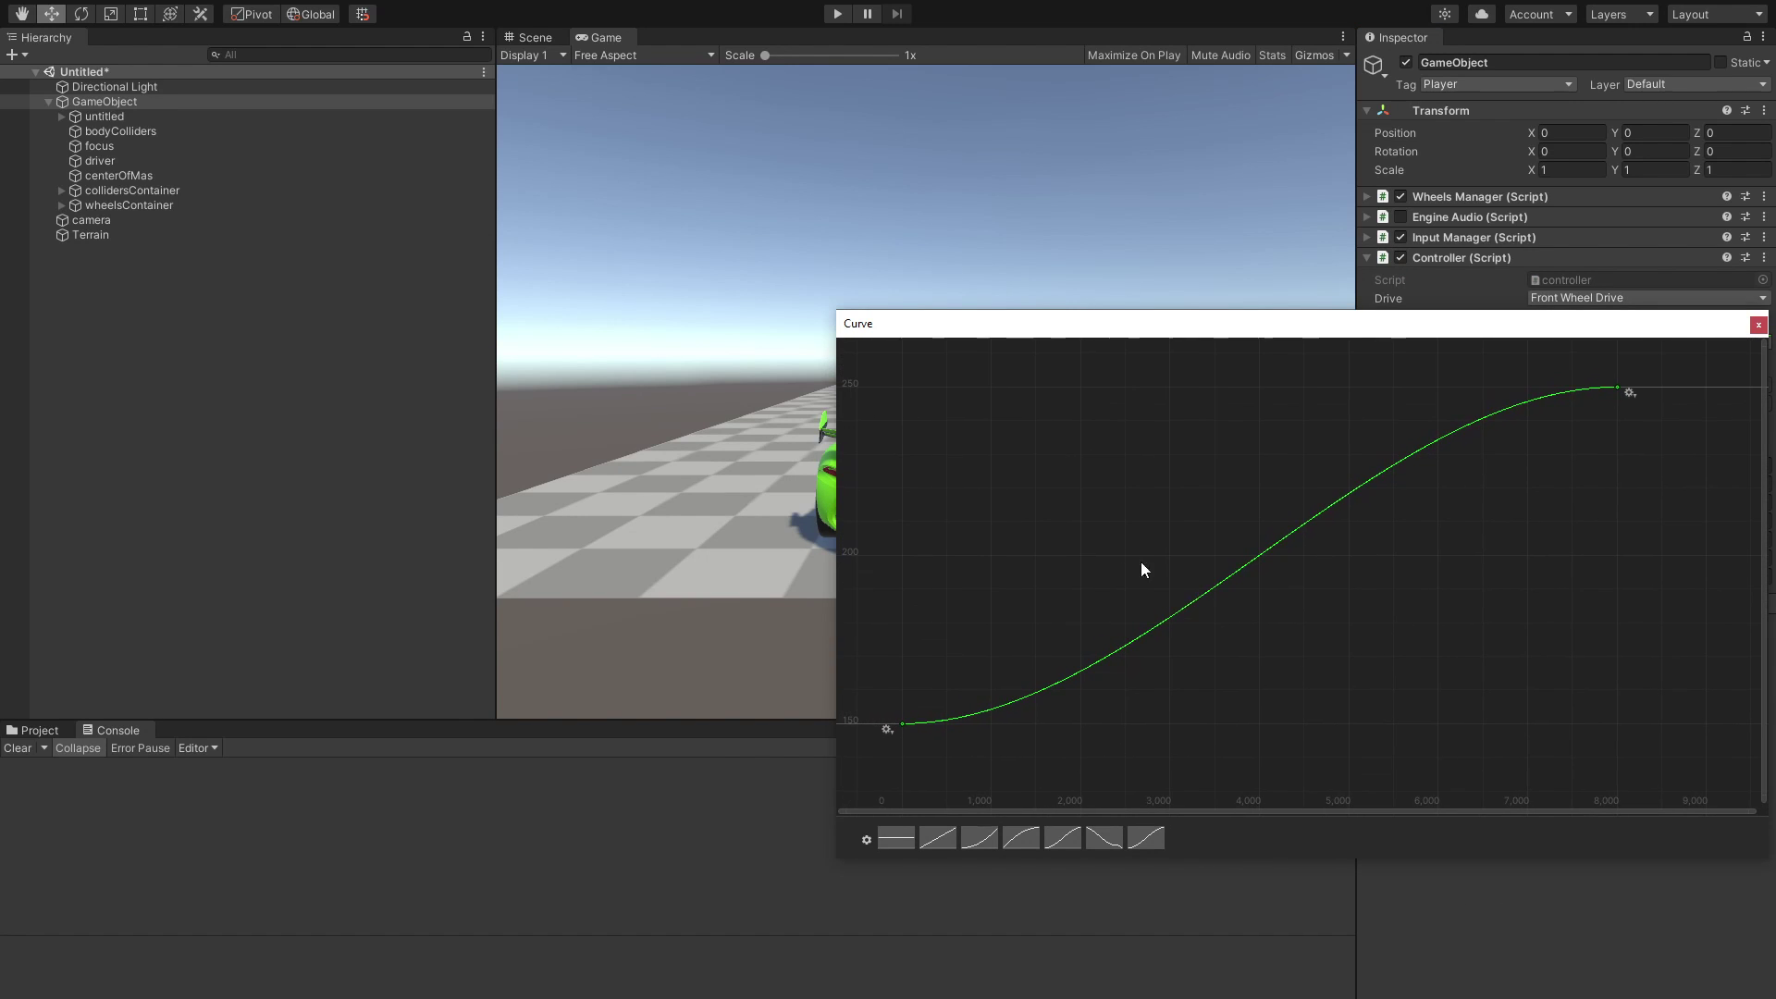
drag(1089, 325, 854, 312)
Set the Controller to All Wheel Drive with Is Automatic enabled
click(1465, 309)
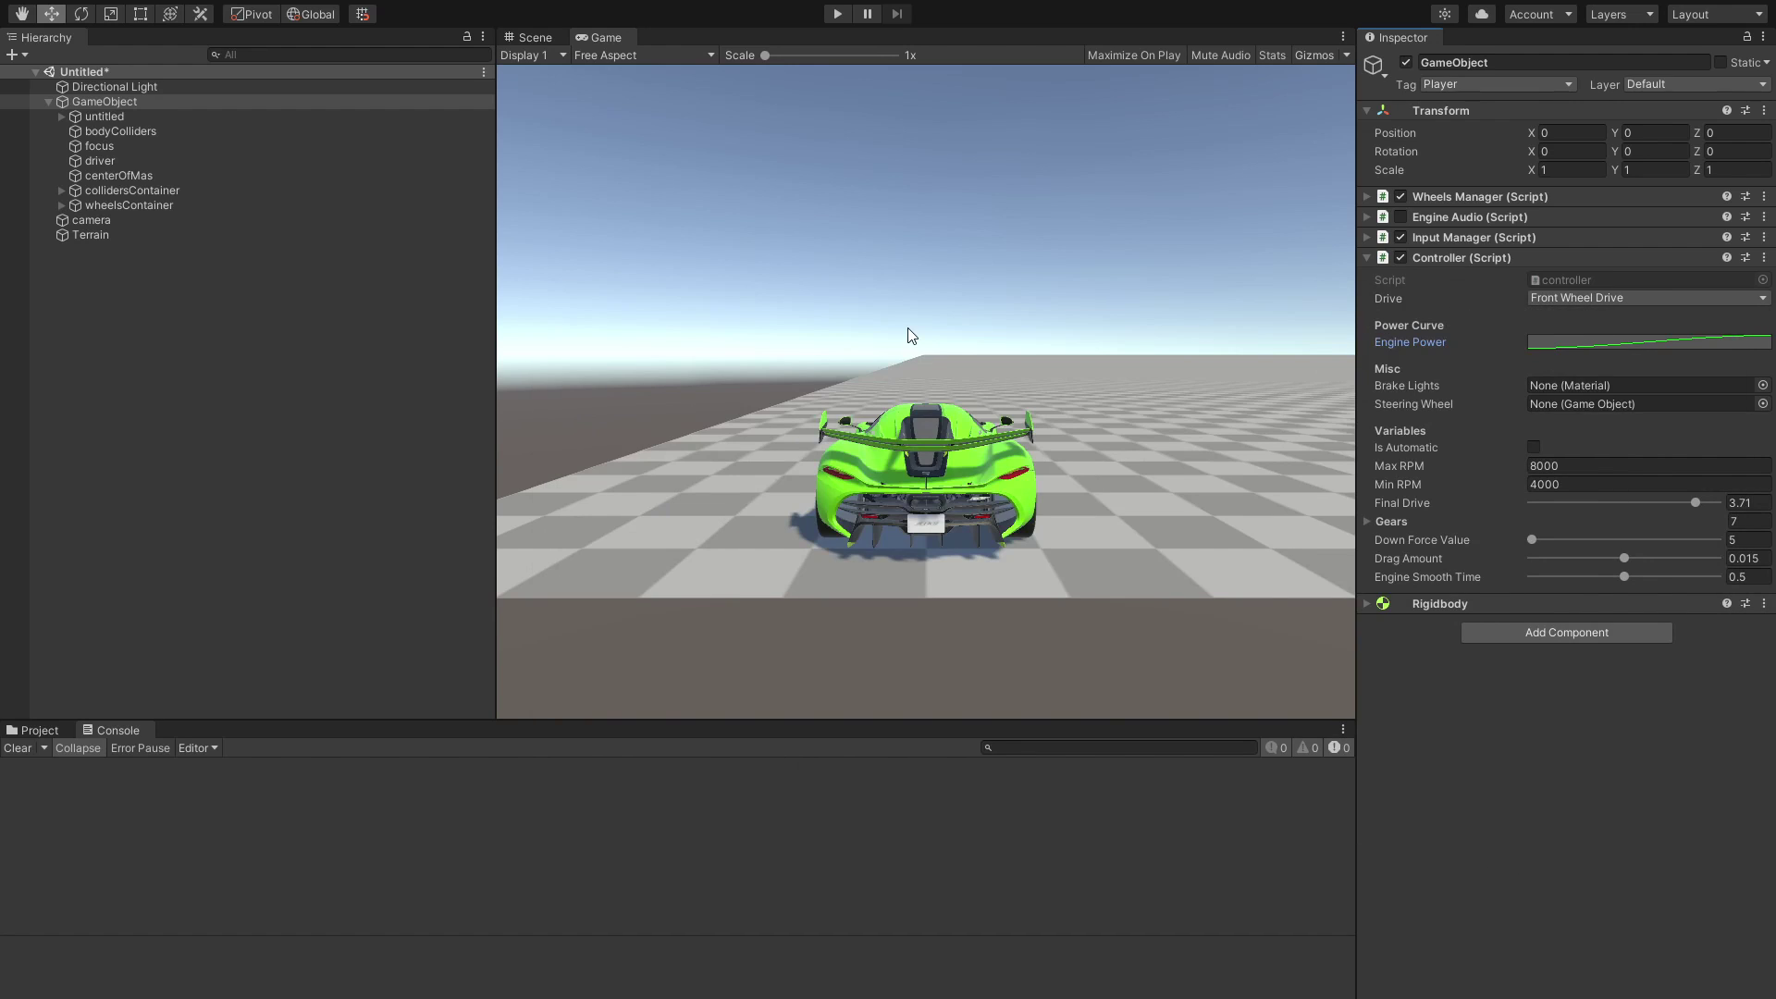
click(1592, 299)
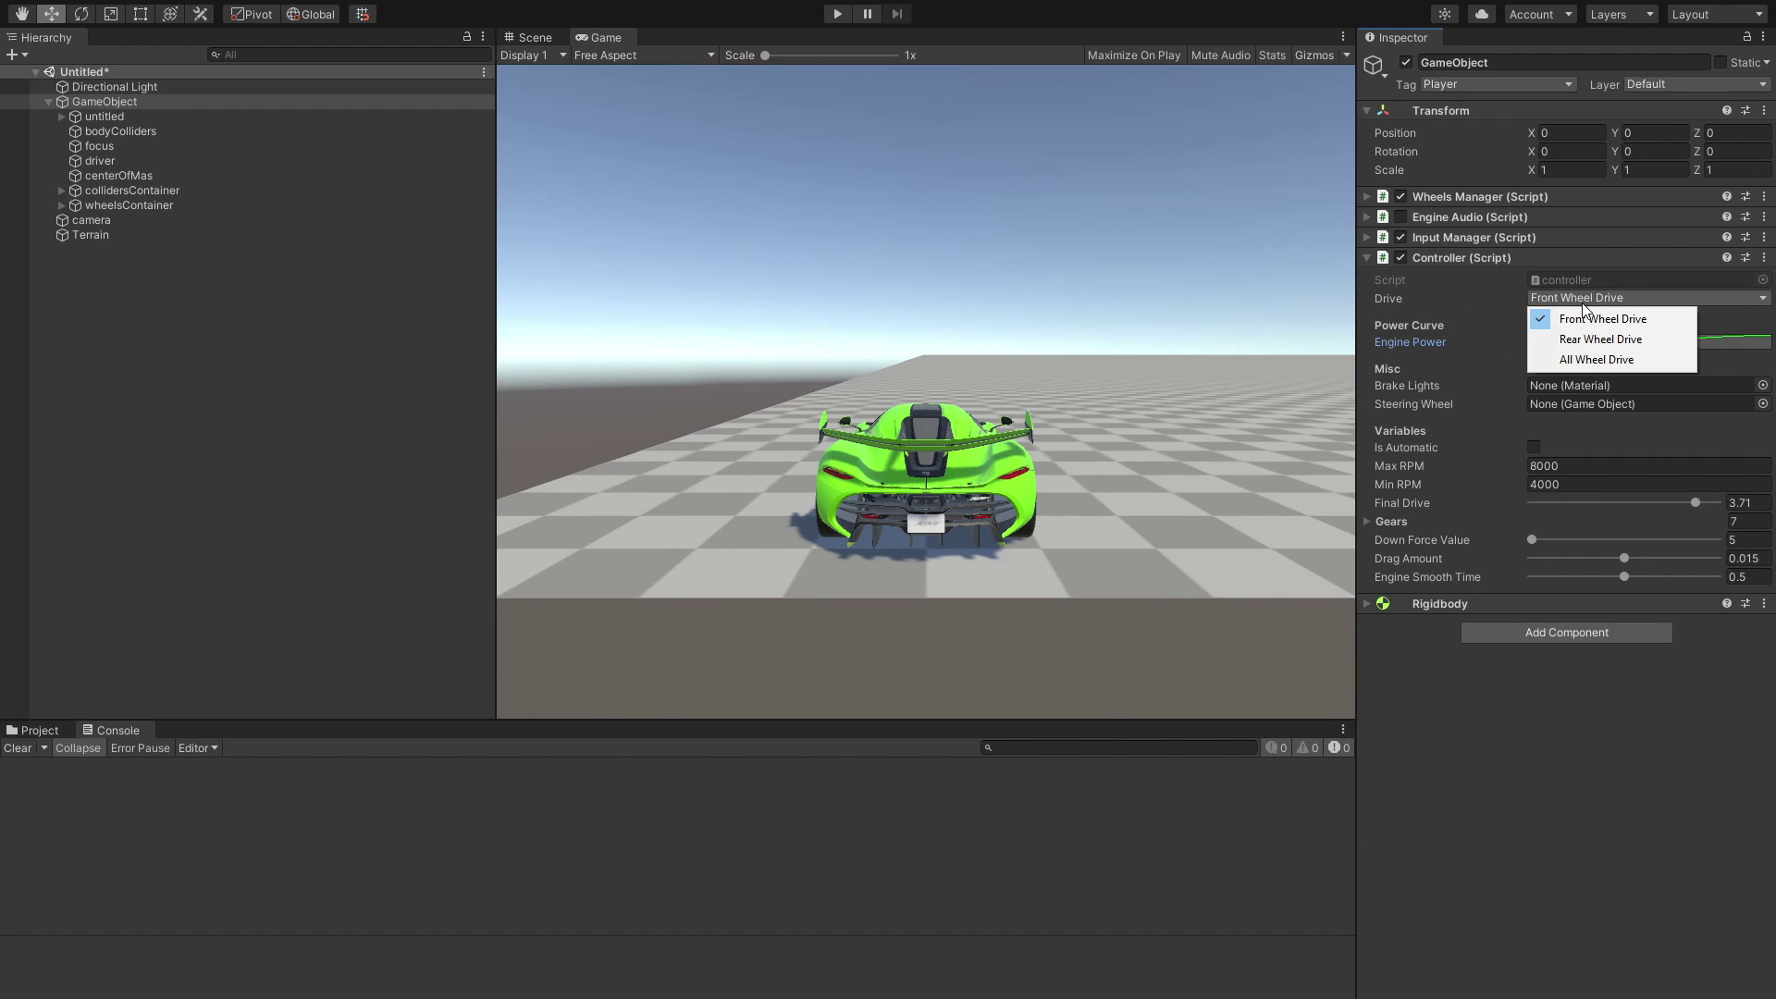
click(1585, 363)
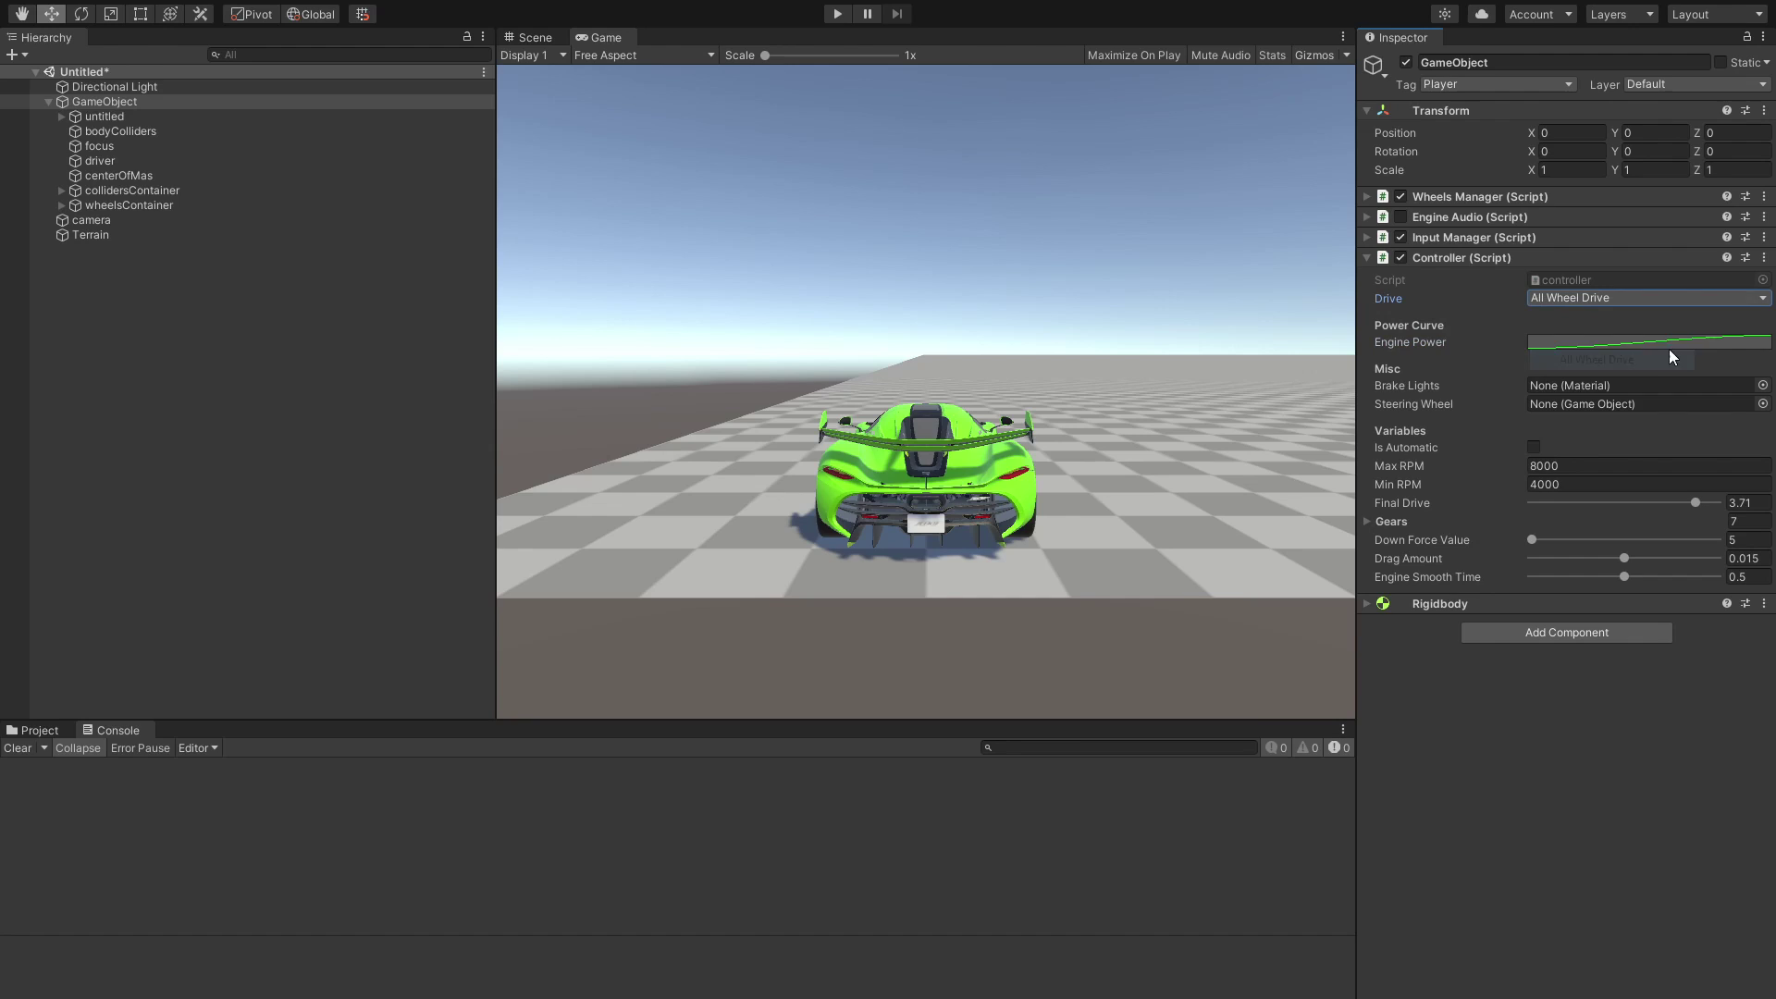
click(1539, 447)
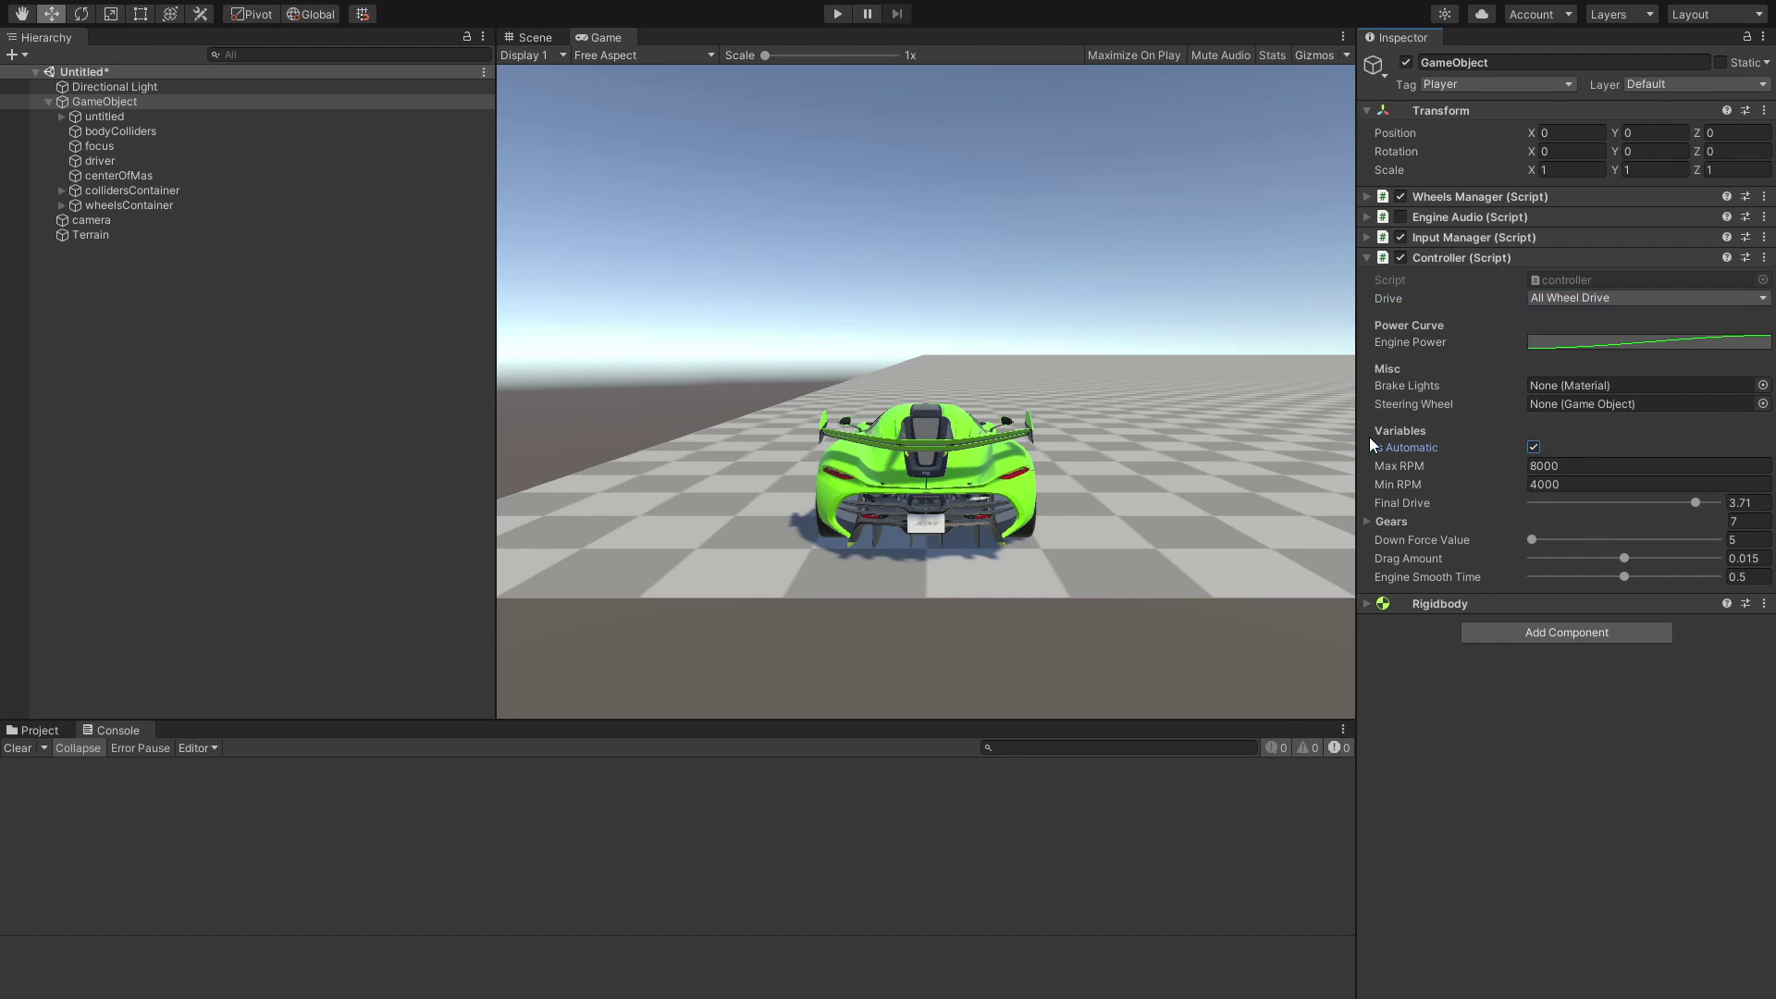
Test-drive the car in play mode, then stop and inspect it from the side
click(837, 13)
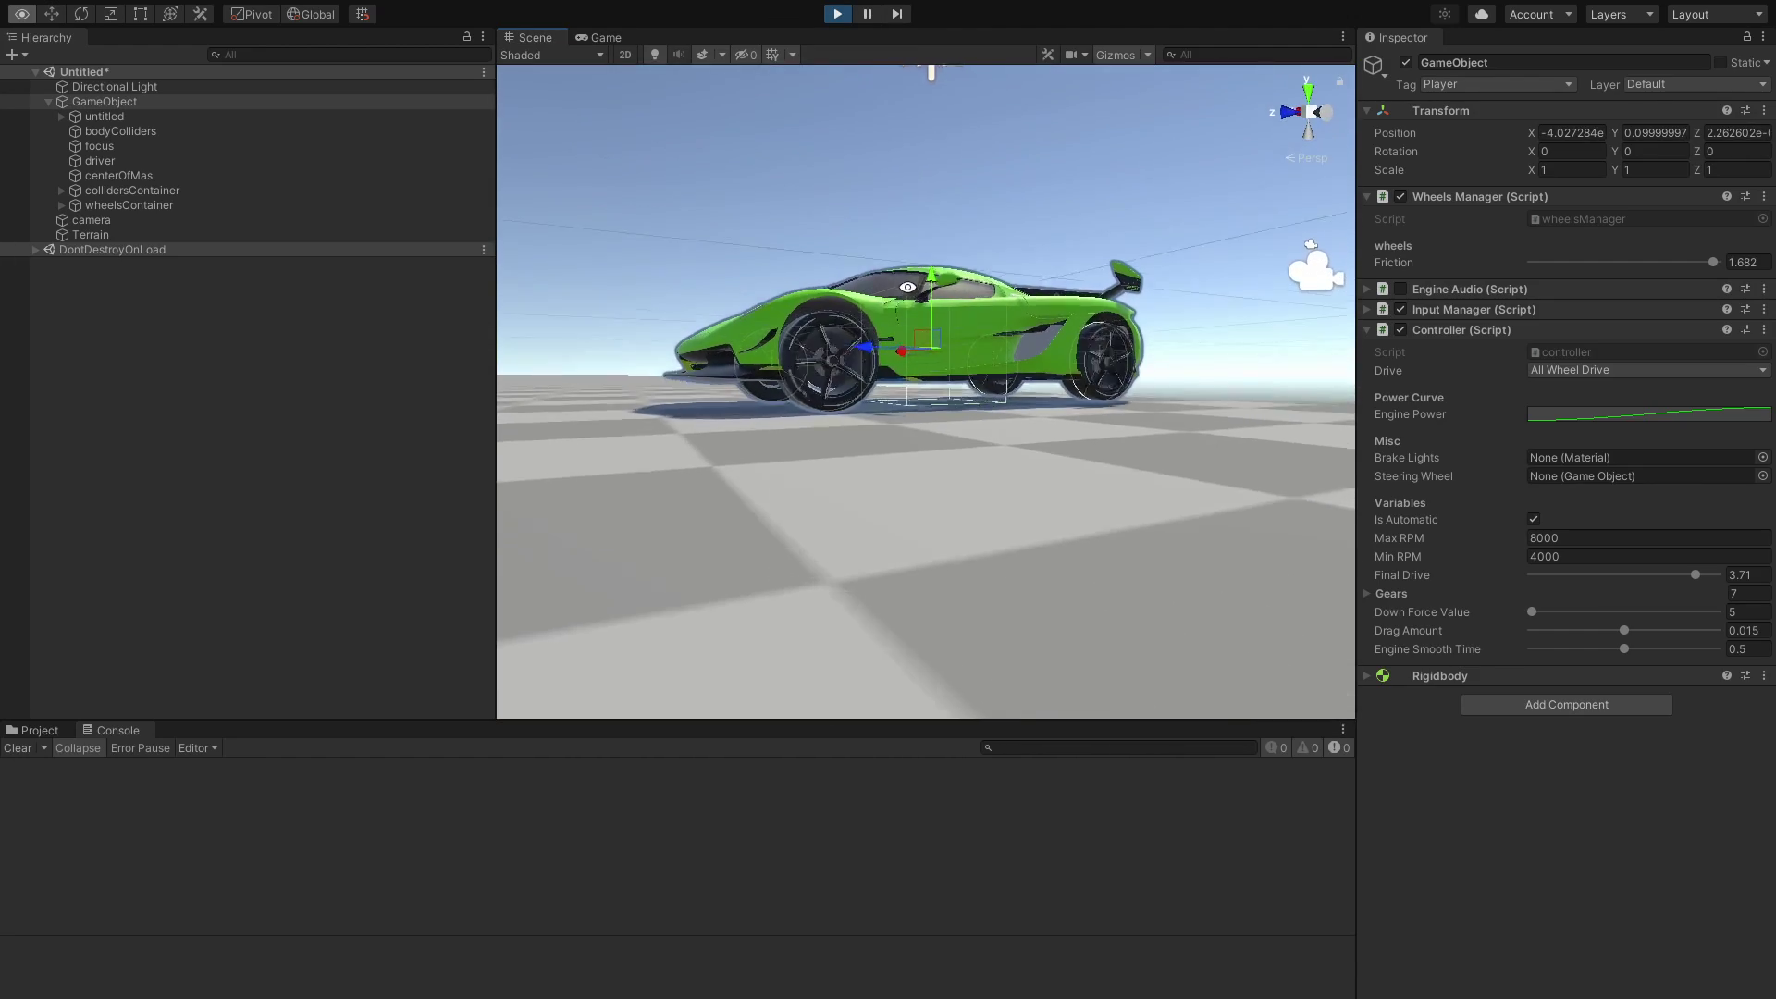
scroll(925, 389, up, 6)
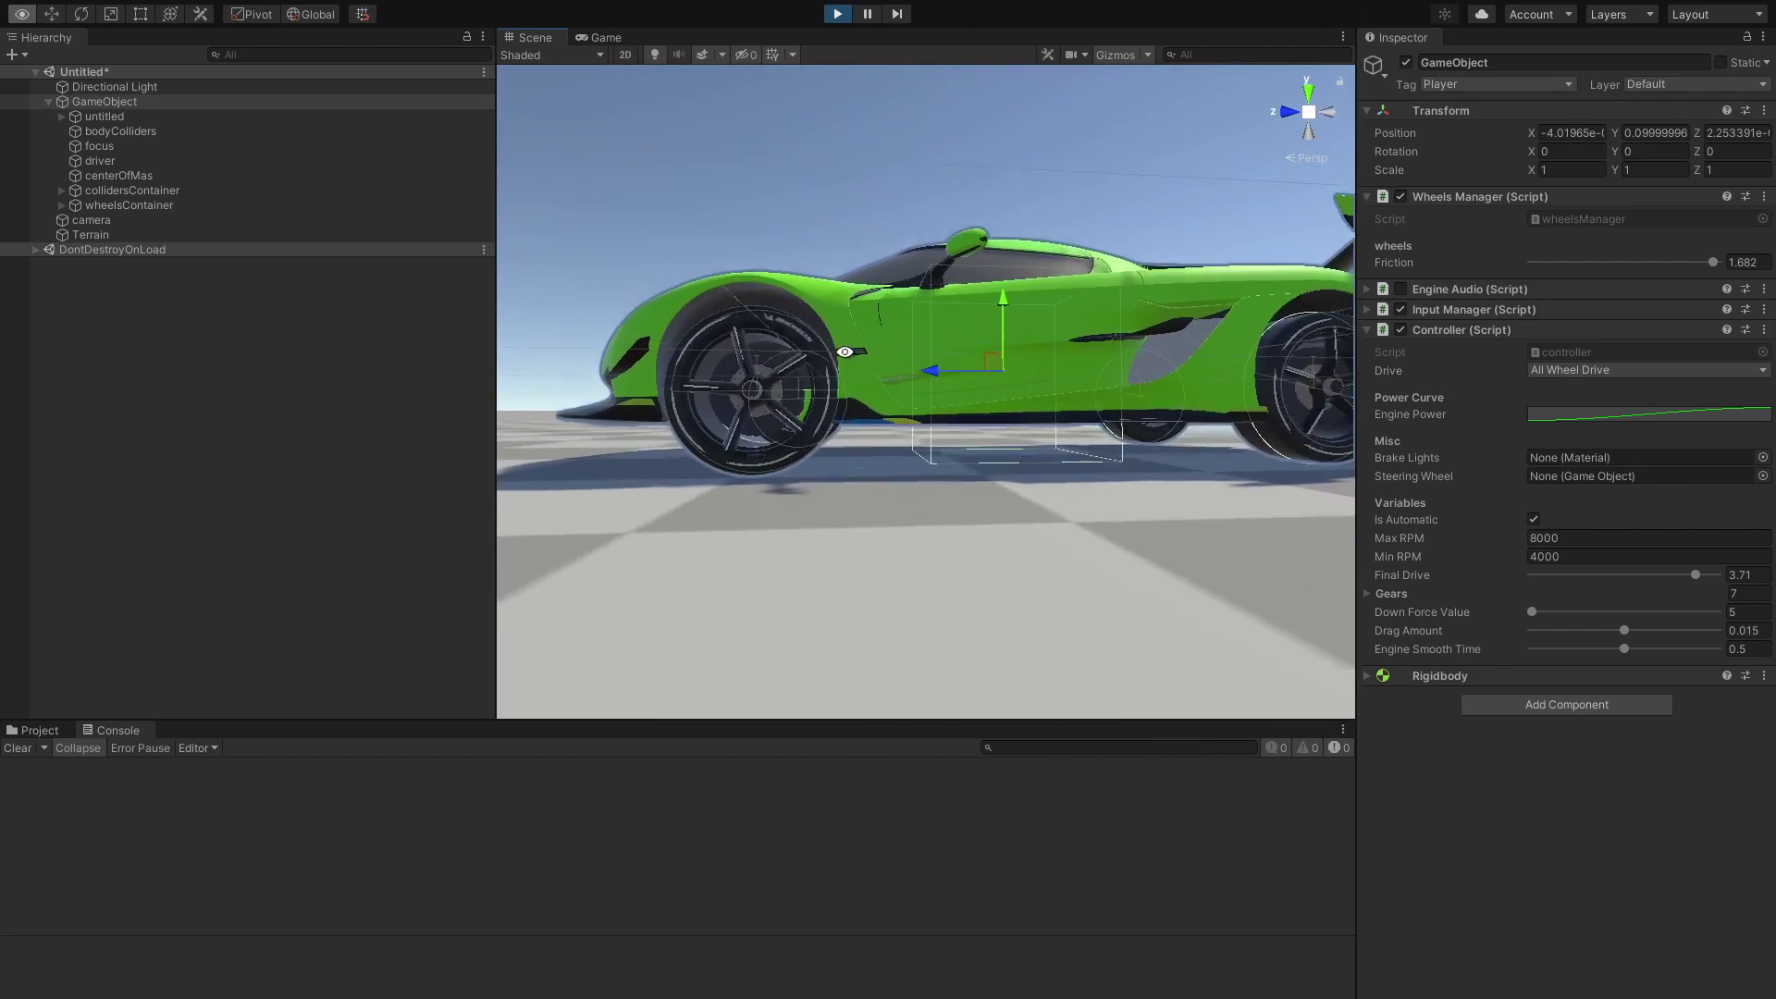
alt+drag(845, 352, 805, 87)
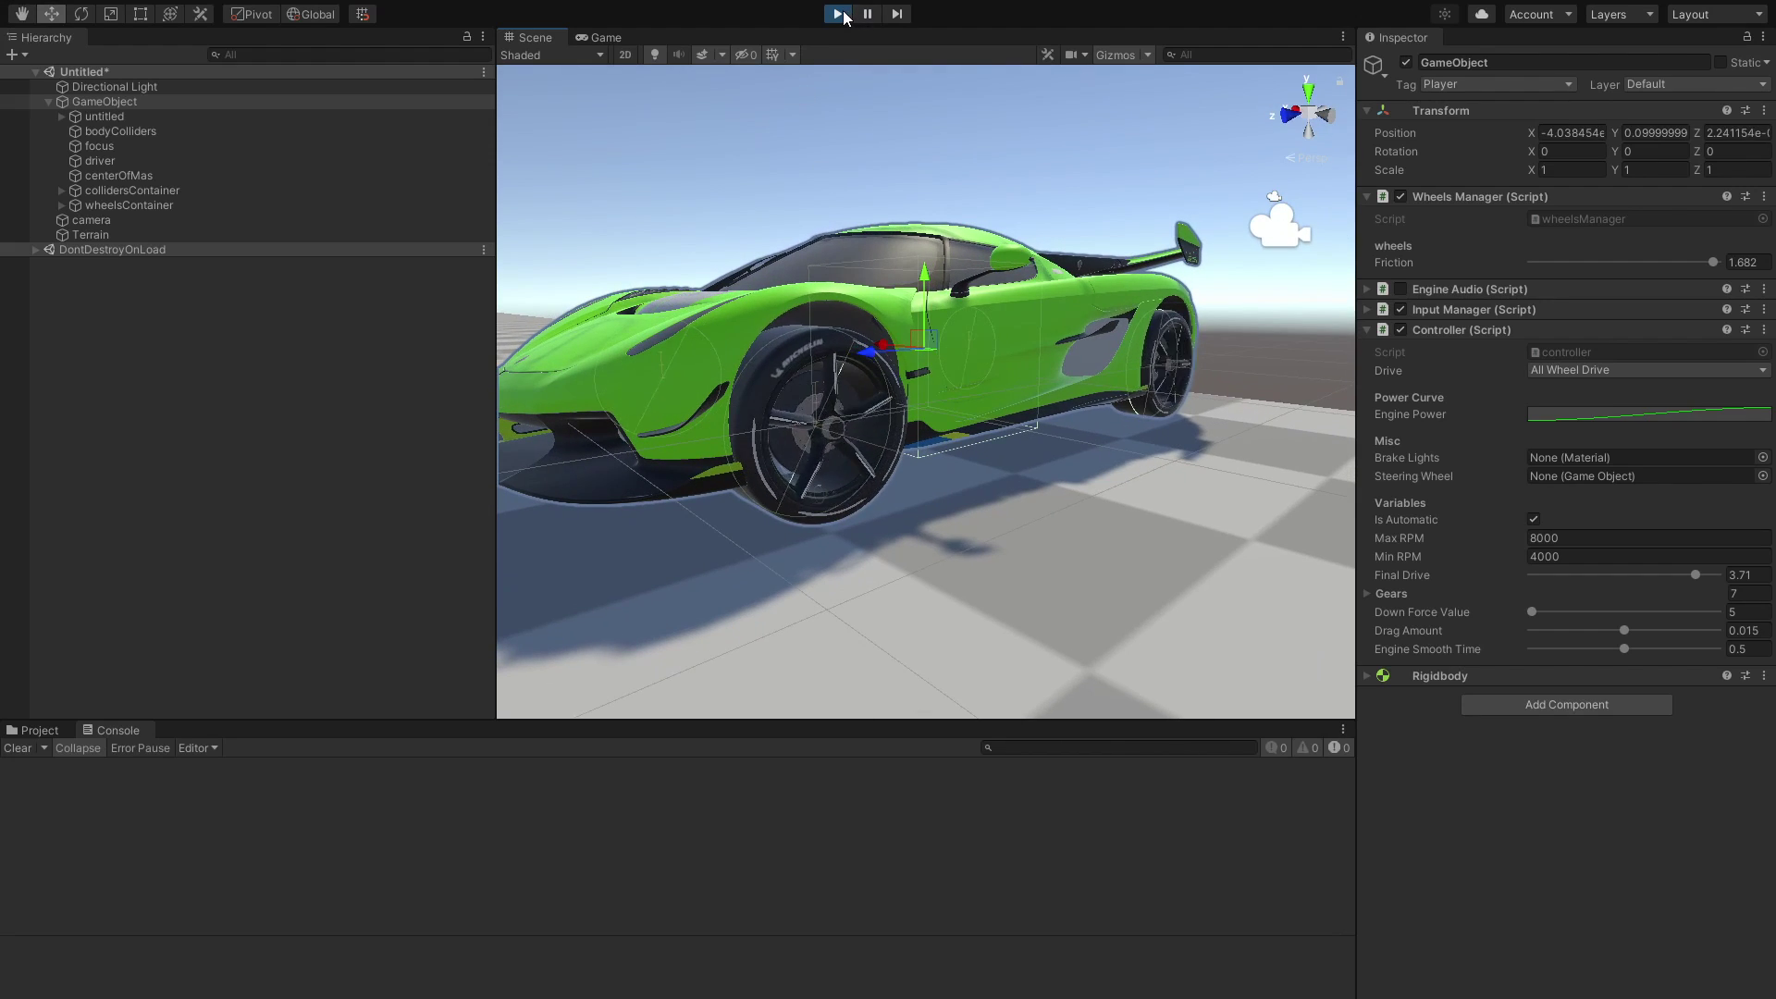
click(837, 14)
alt+drag(908, 330, 865, 336)
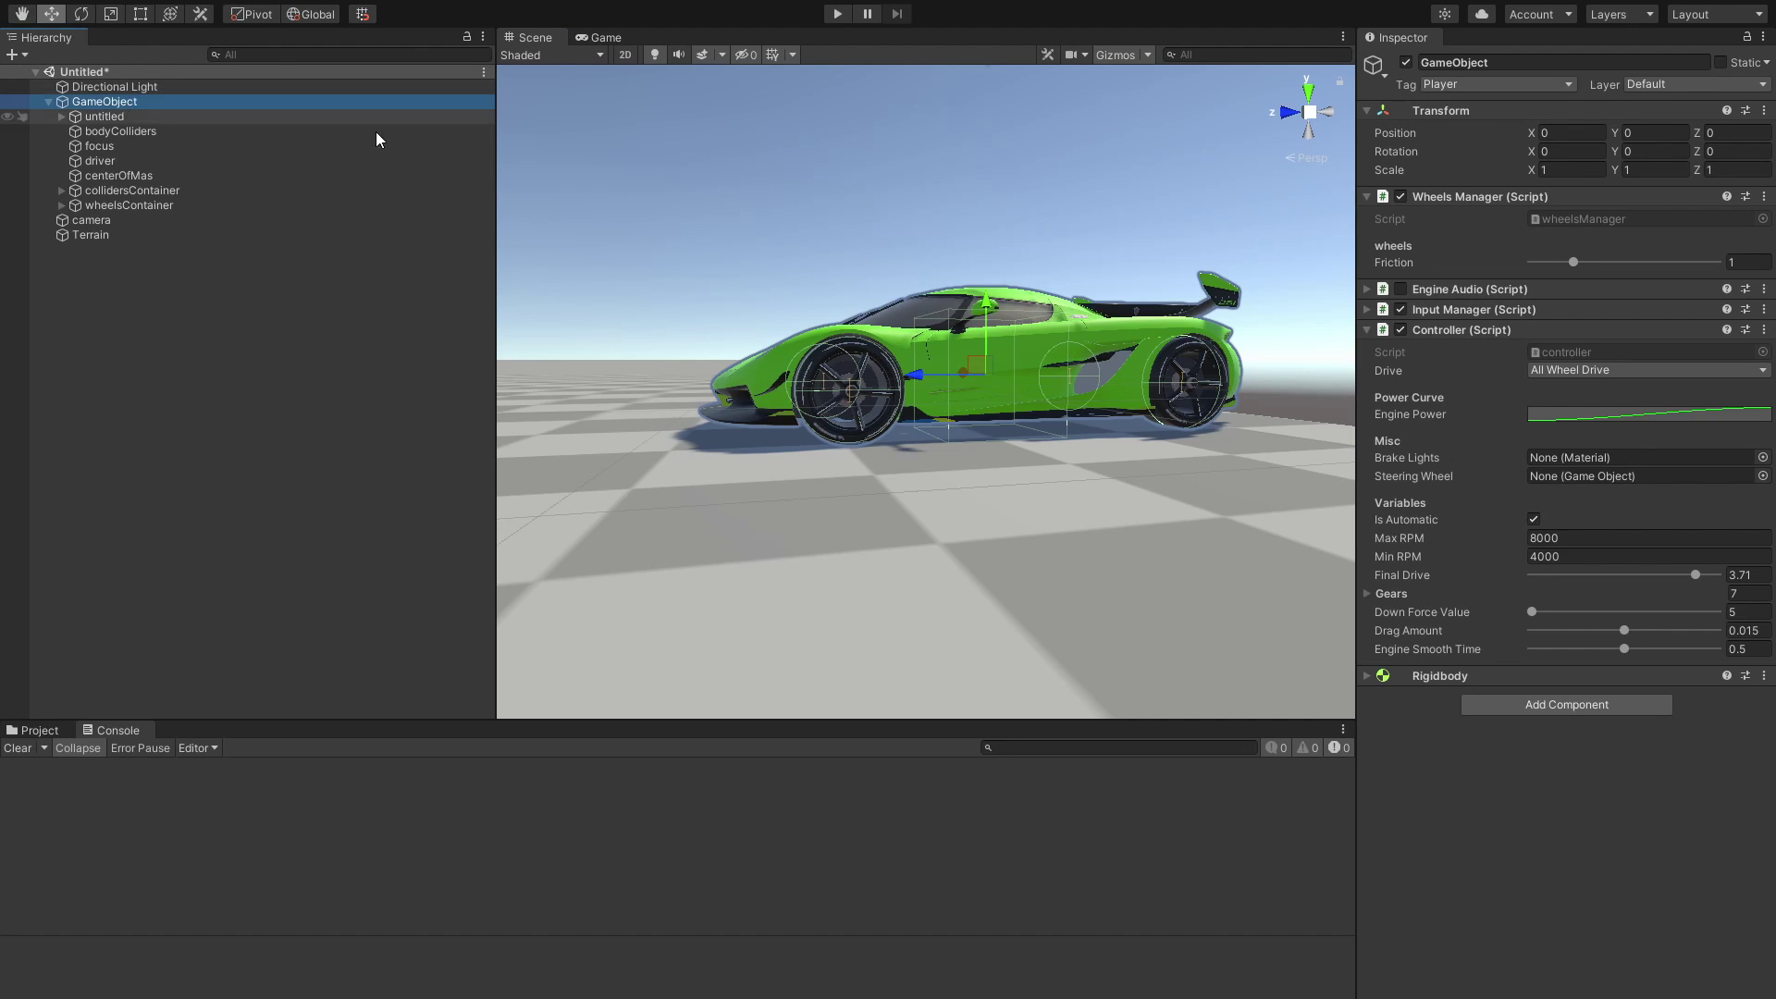
alt+drag(912, 268, 980, 265)
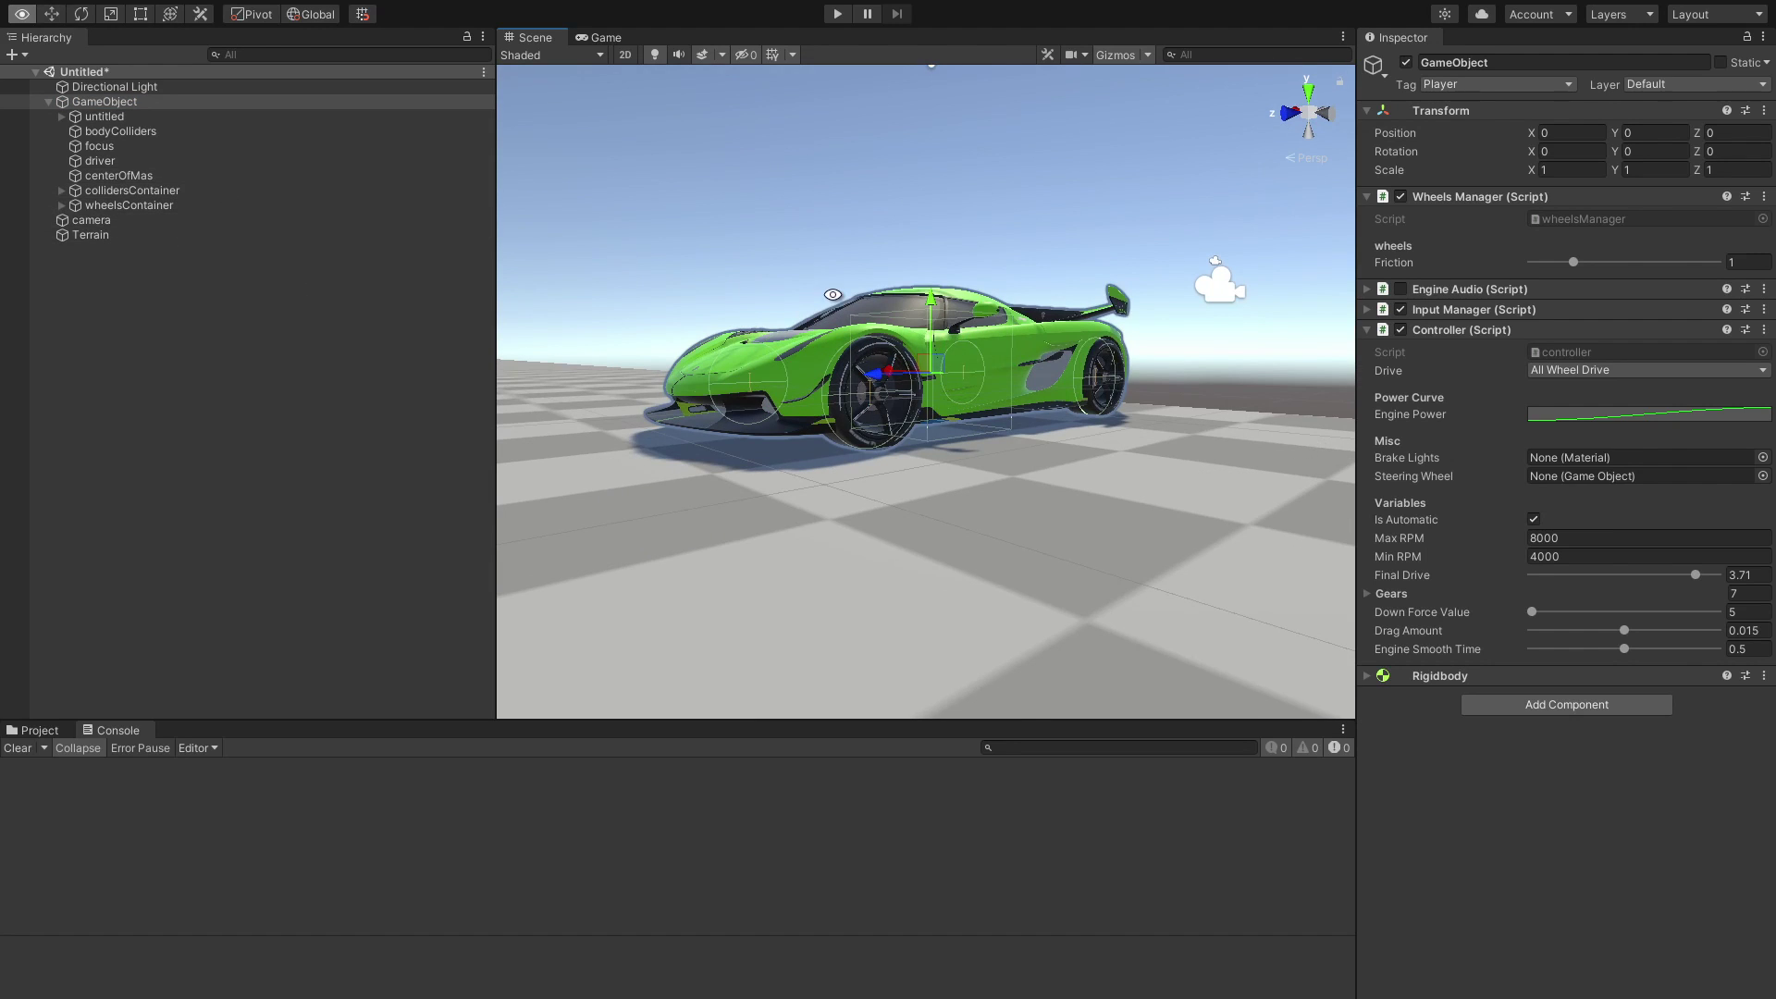
alt+drag(877, 325, 954, 350)
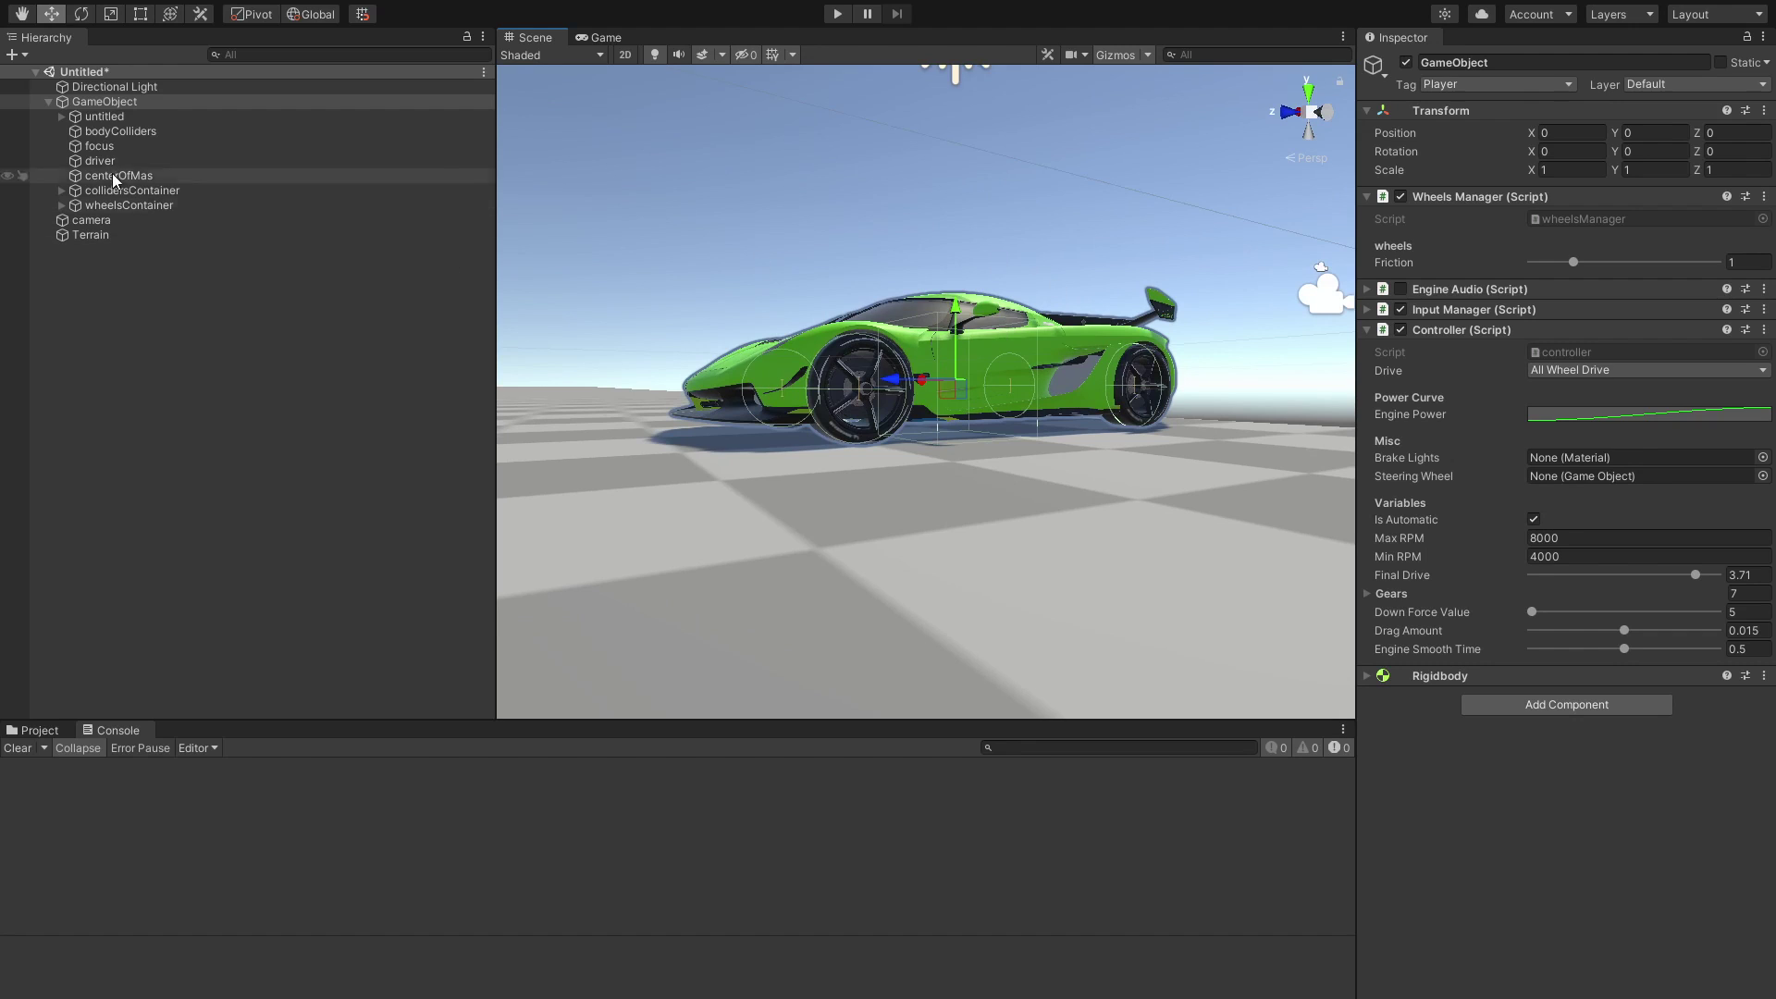
Select the car's object, switch to the Move tool, and view the car from the orthographic left side
click(93, 133)
key(r)
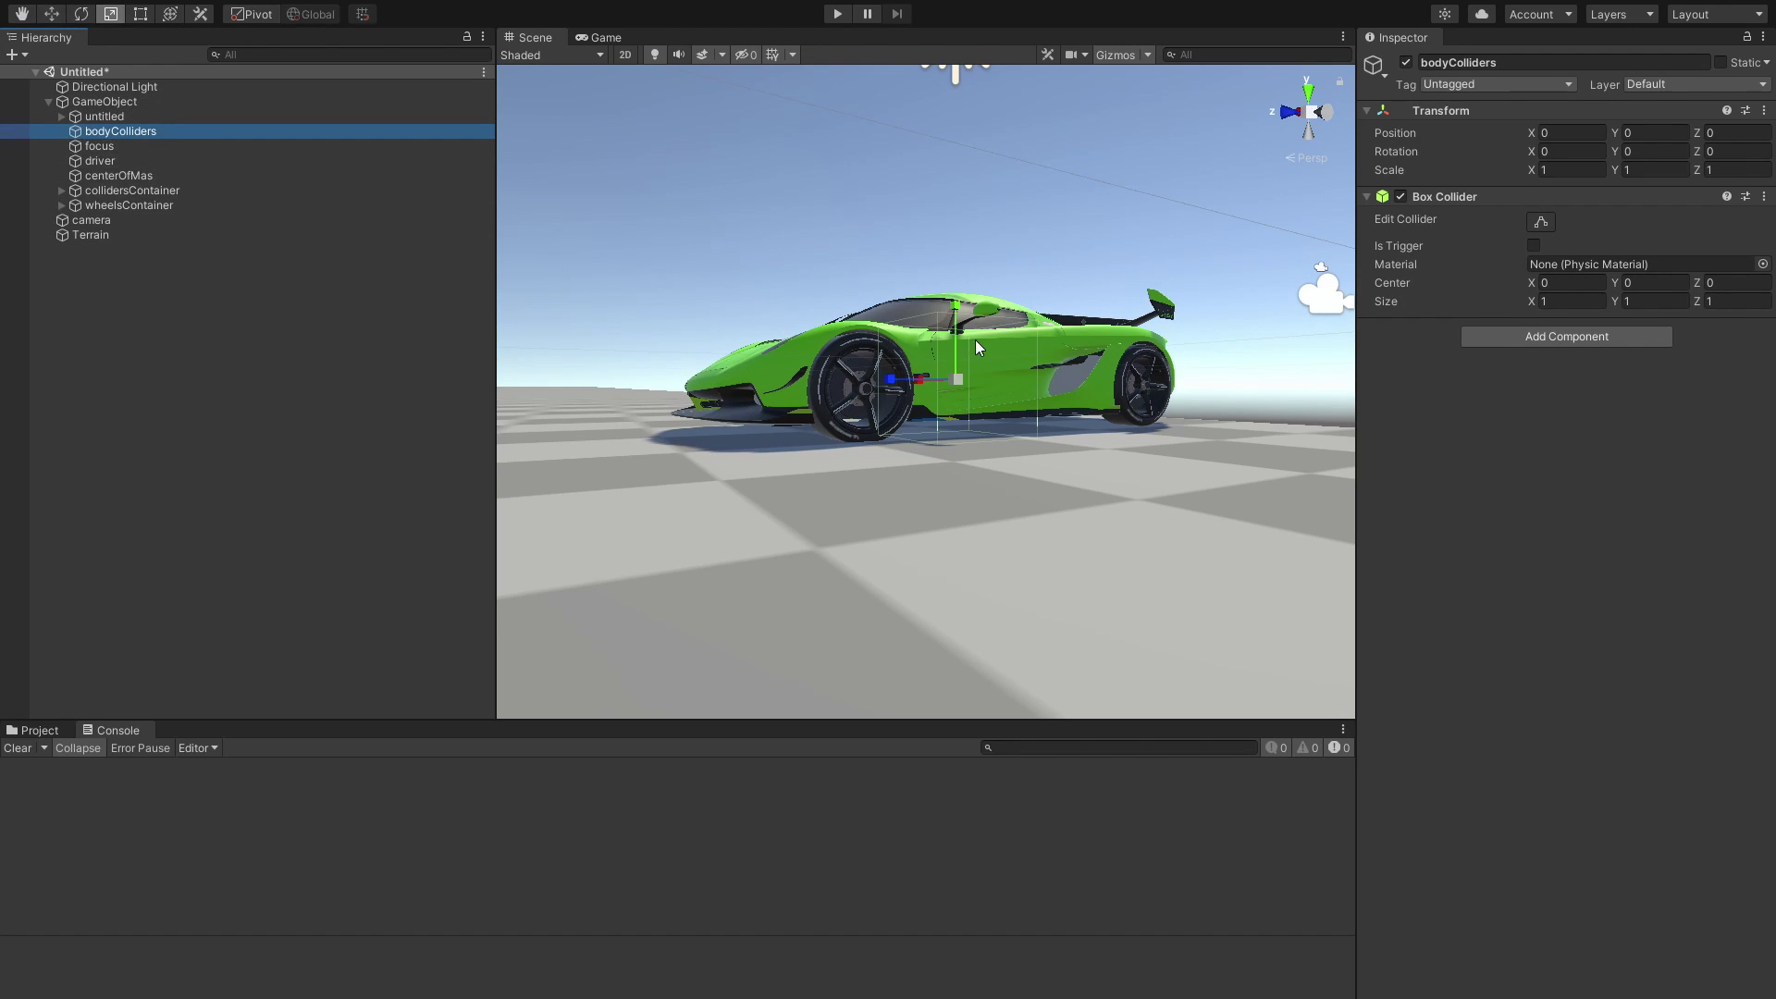
click(957, 324)
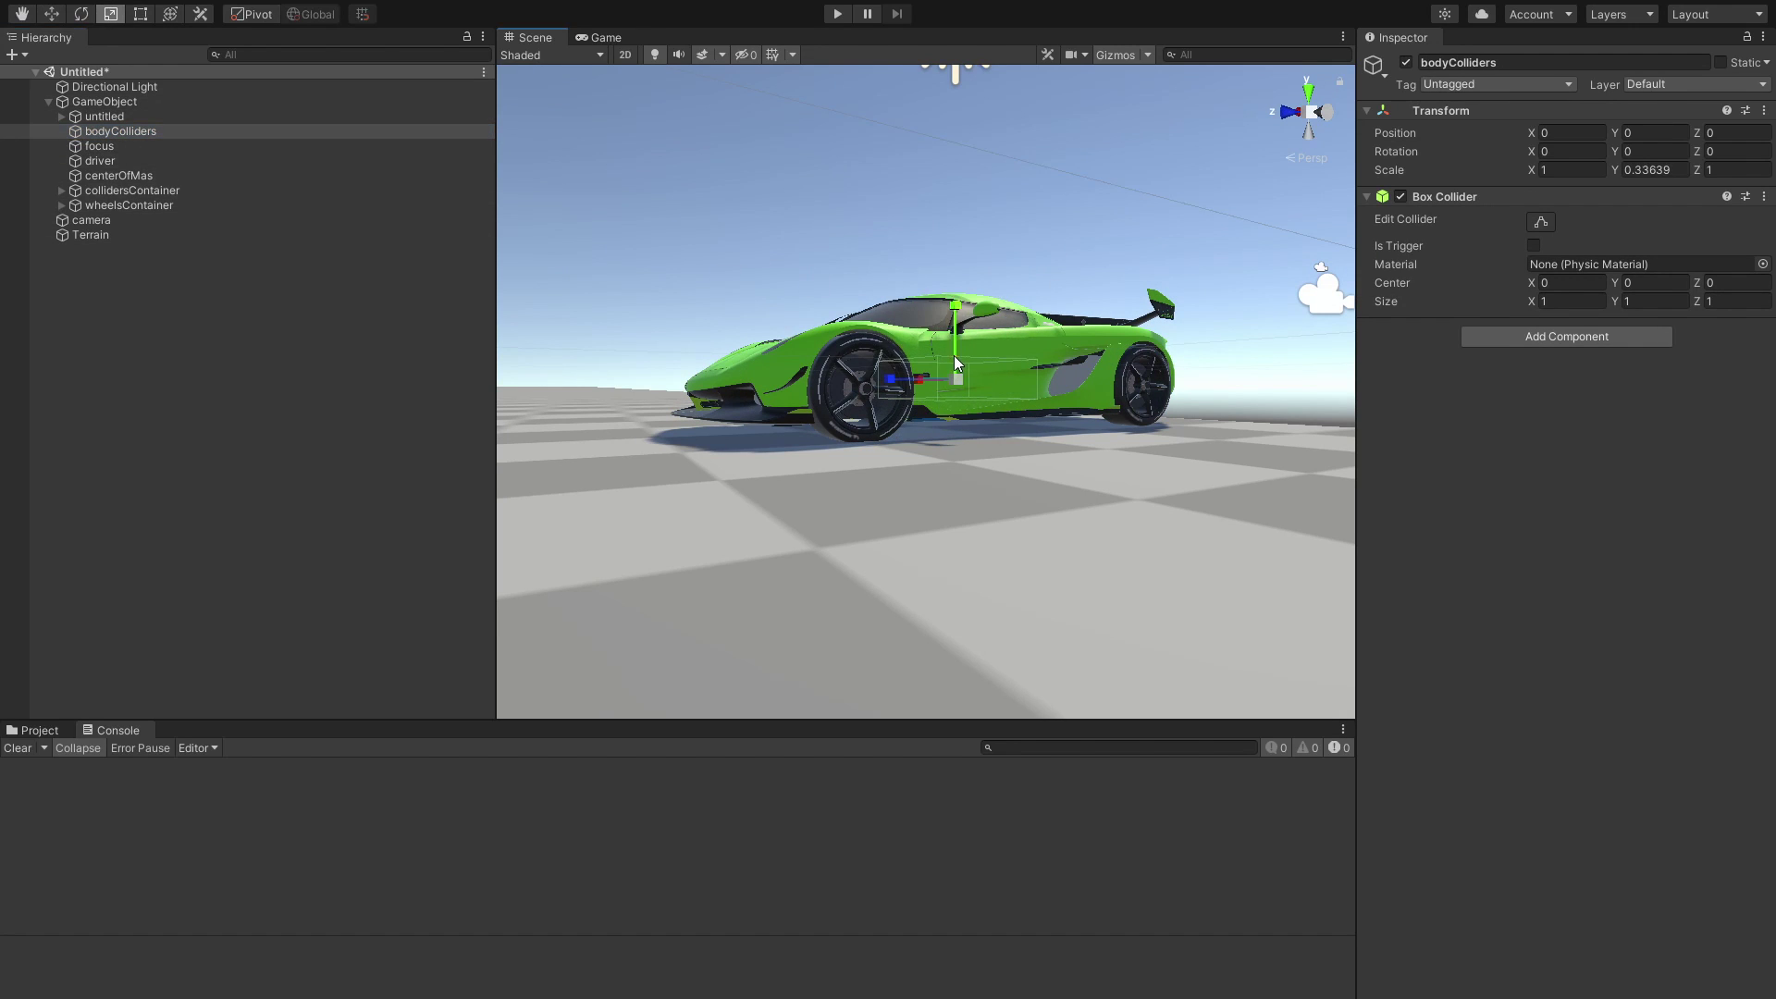
alt+drag(953, 355, 987, 252)
key(e)
key(w)
click(1308, 113)
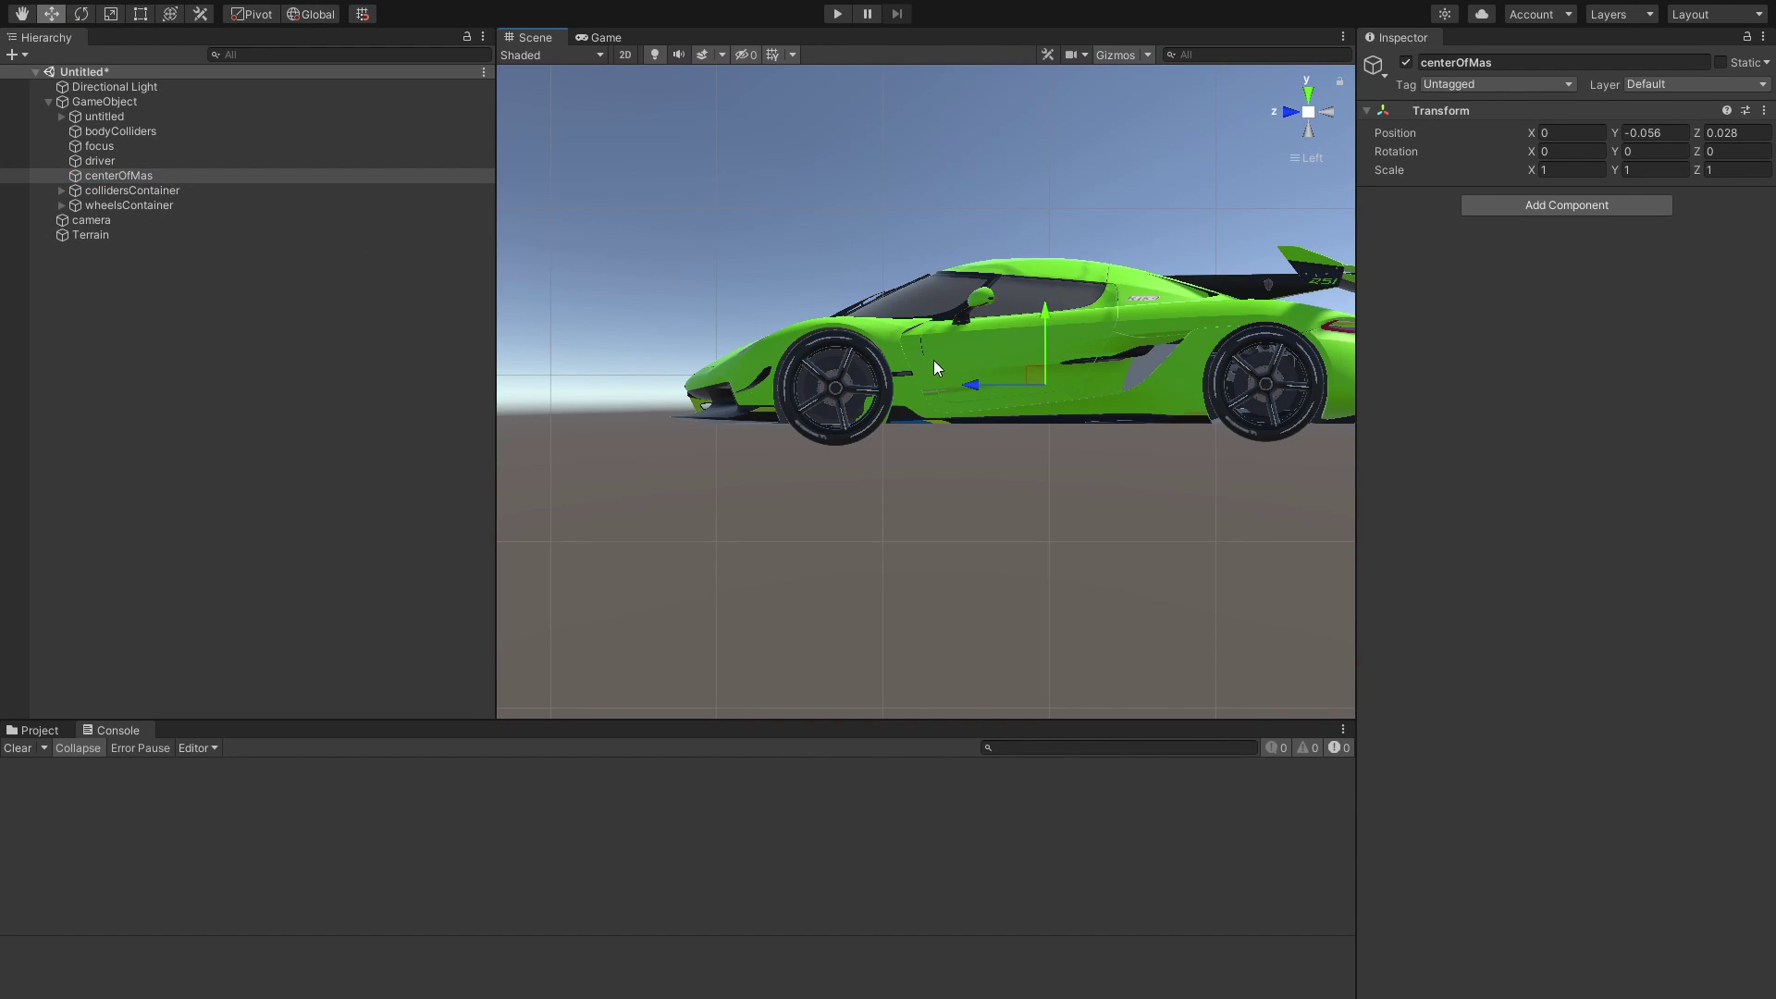
Test-drive the car forward in play mode in the Game view
click(601, 39)
click(838, 13)
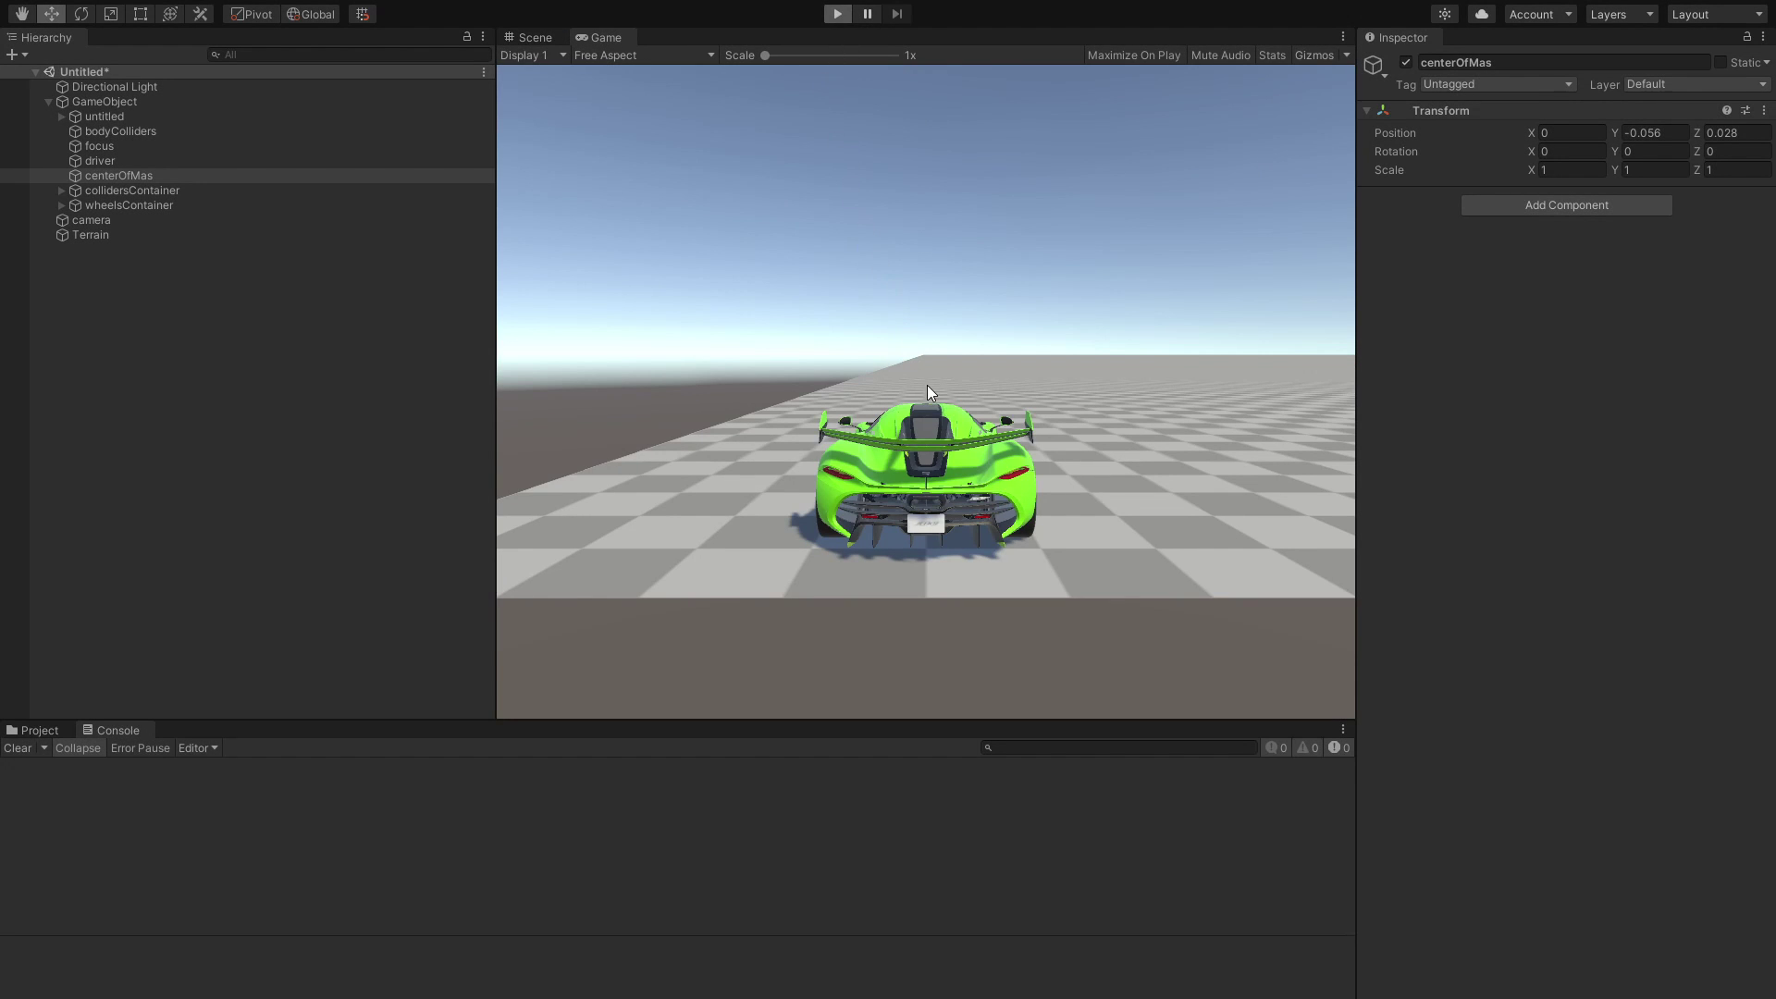
key(w)
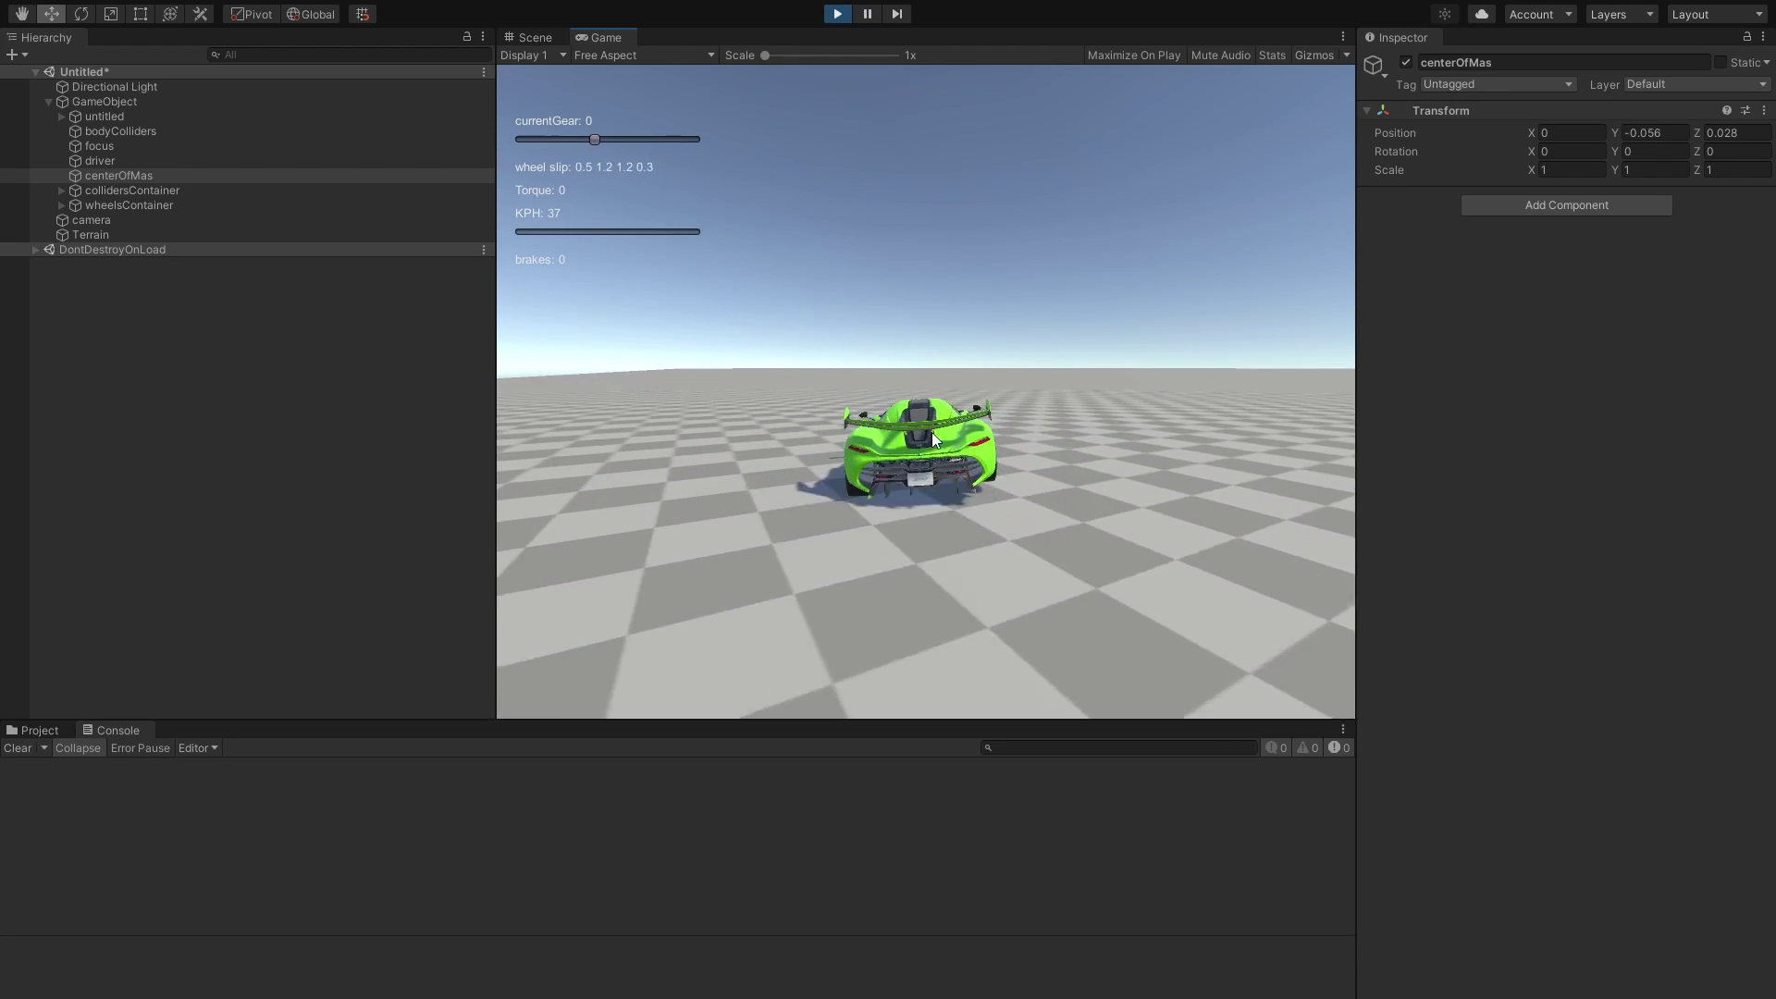
click(836, 15)
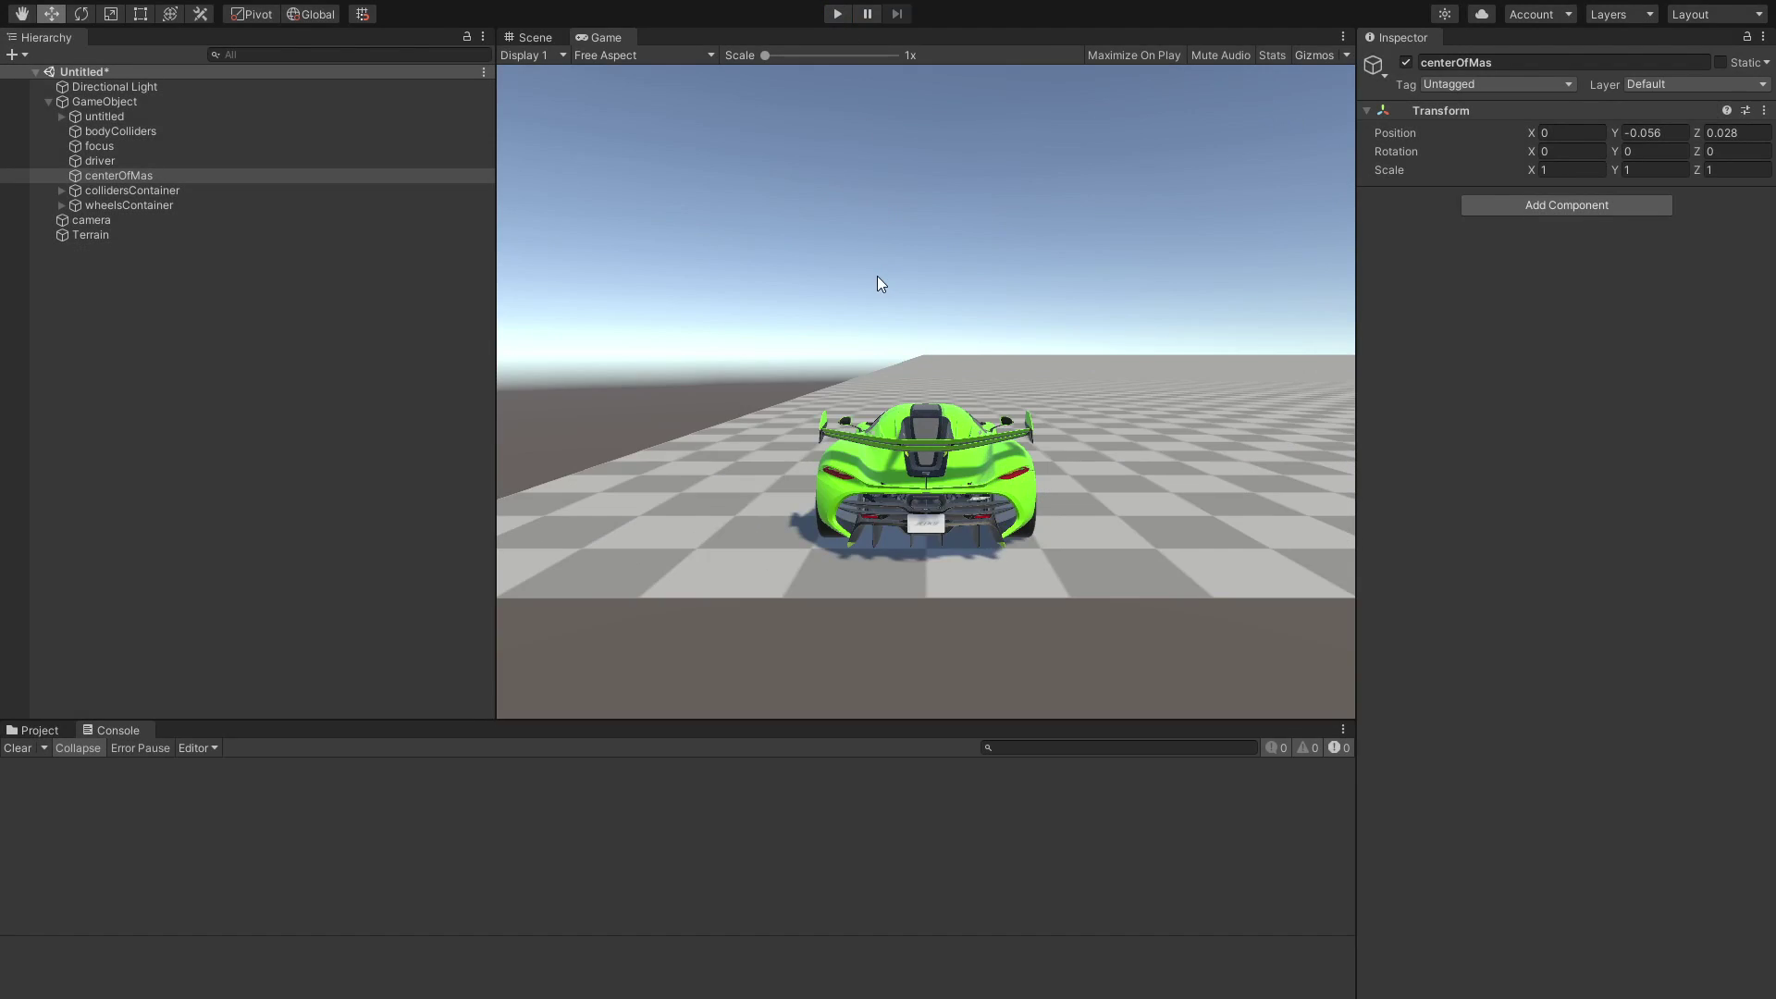
Move the centre of mass to Y 0.133, Z -0.089 and restart play mode
click(531, 37)
drag(1033, 382, 994, 360)
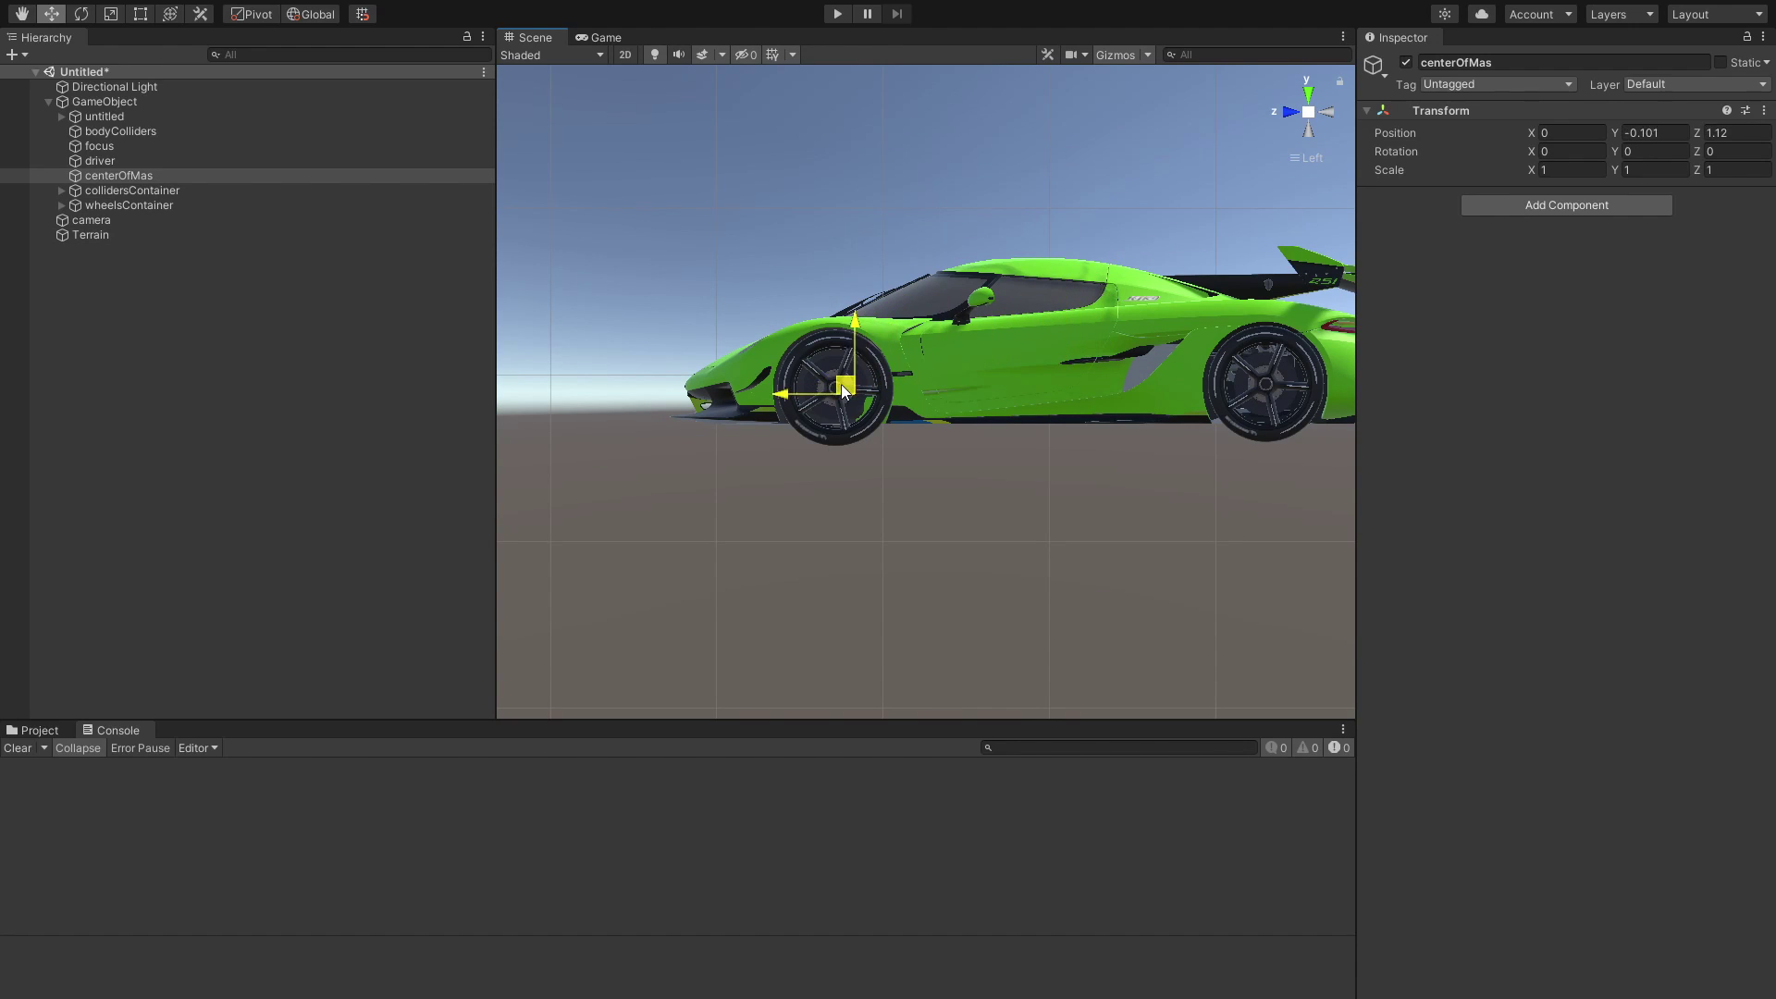
drag(841, 385, 1051, 349)
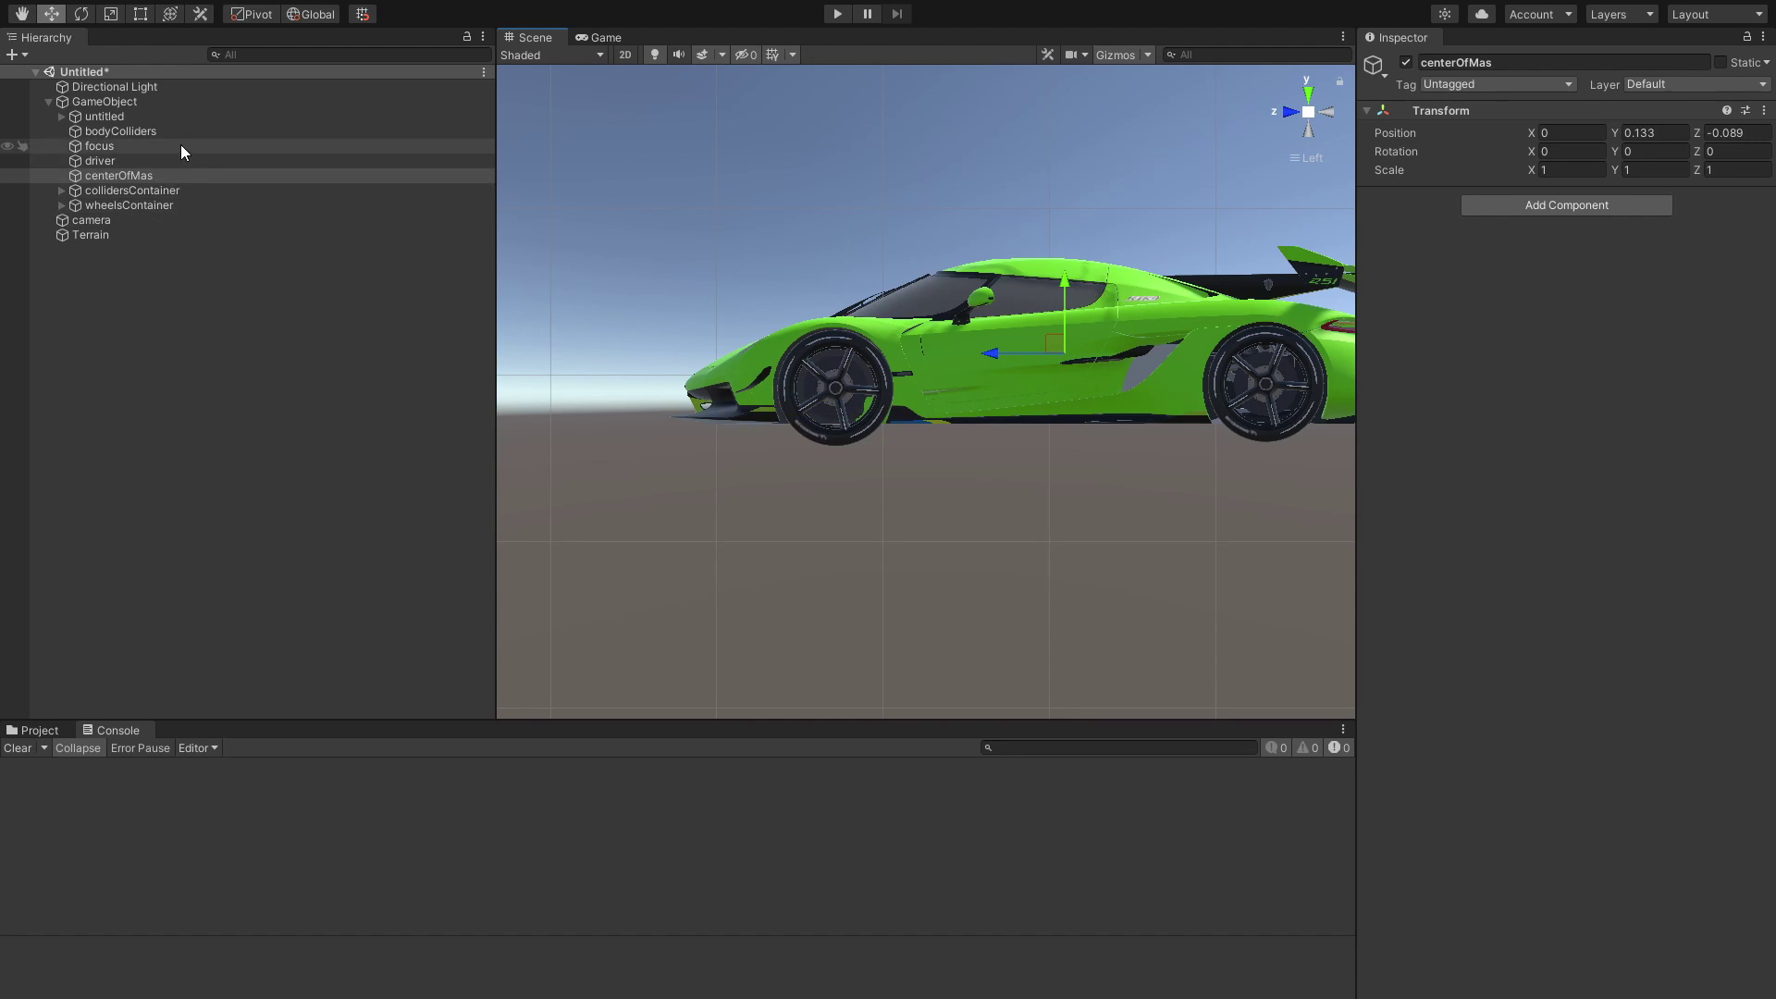
key(ctrl+p)
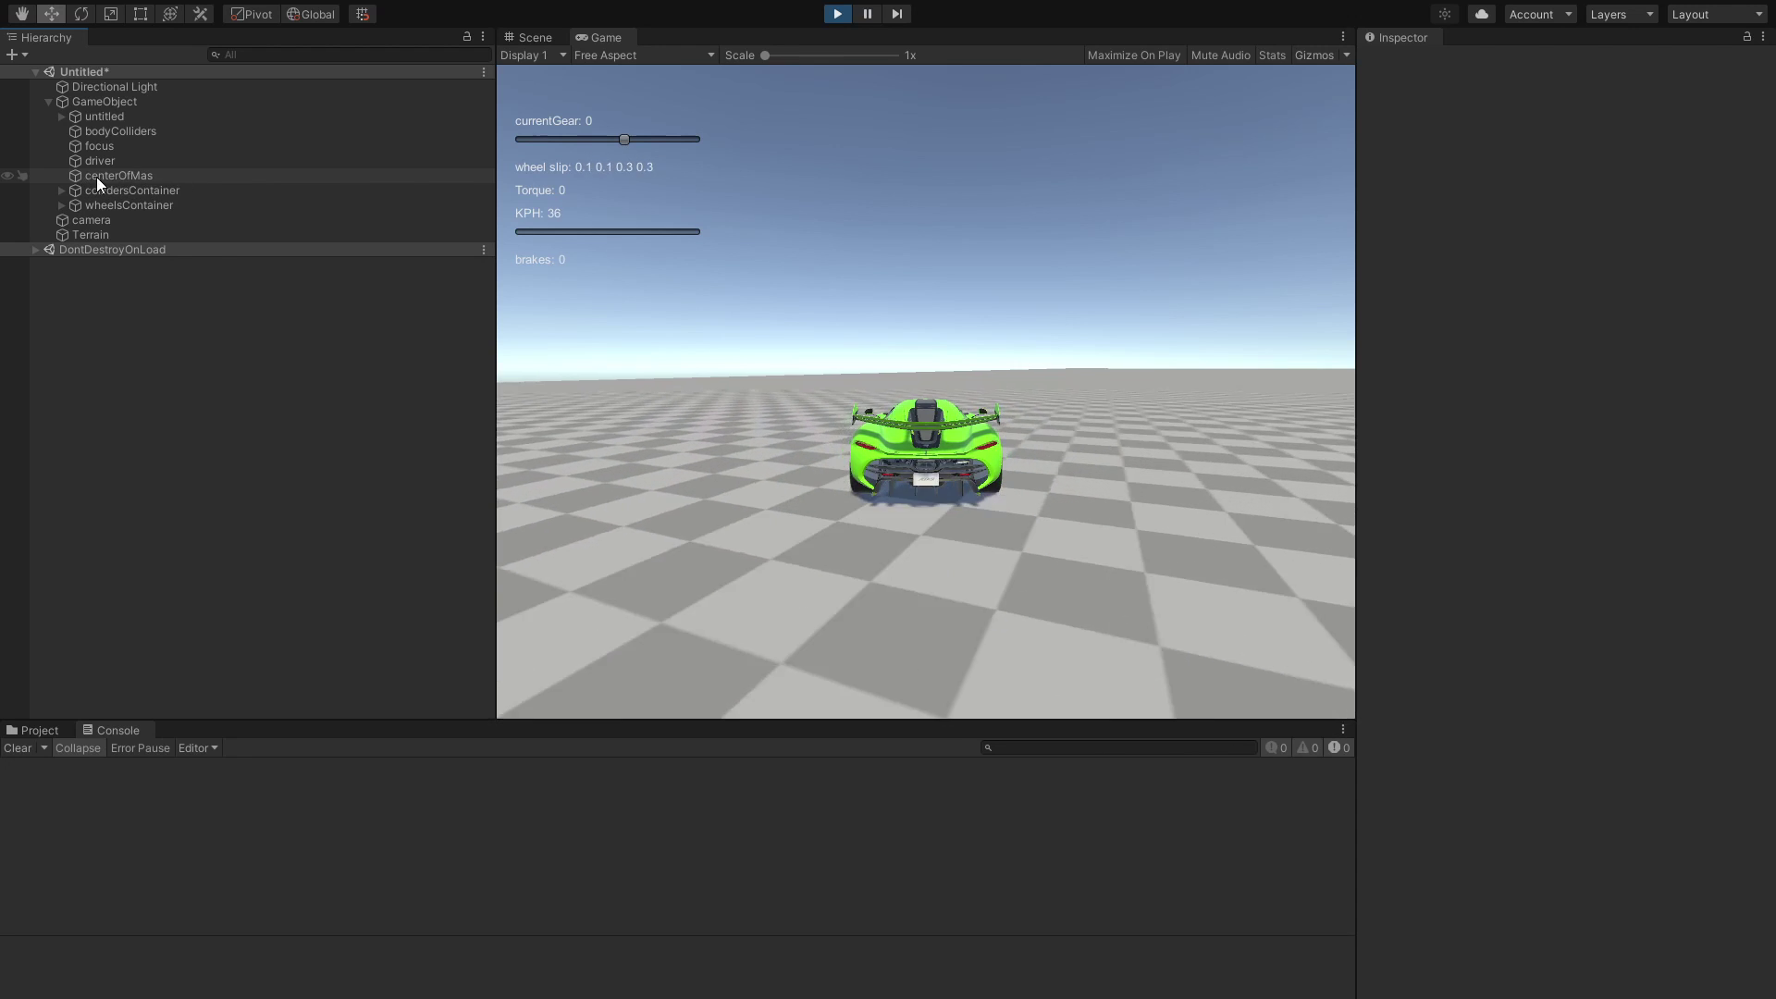
Drive the car forward and right, then frame and orbit the focus object in the Scene view
key(w)
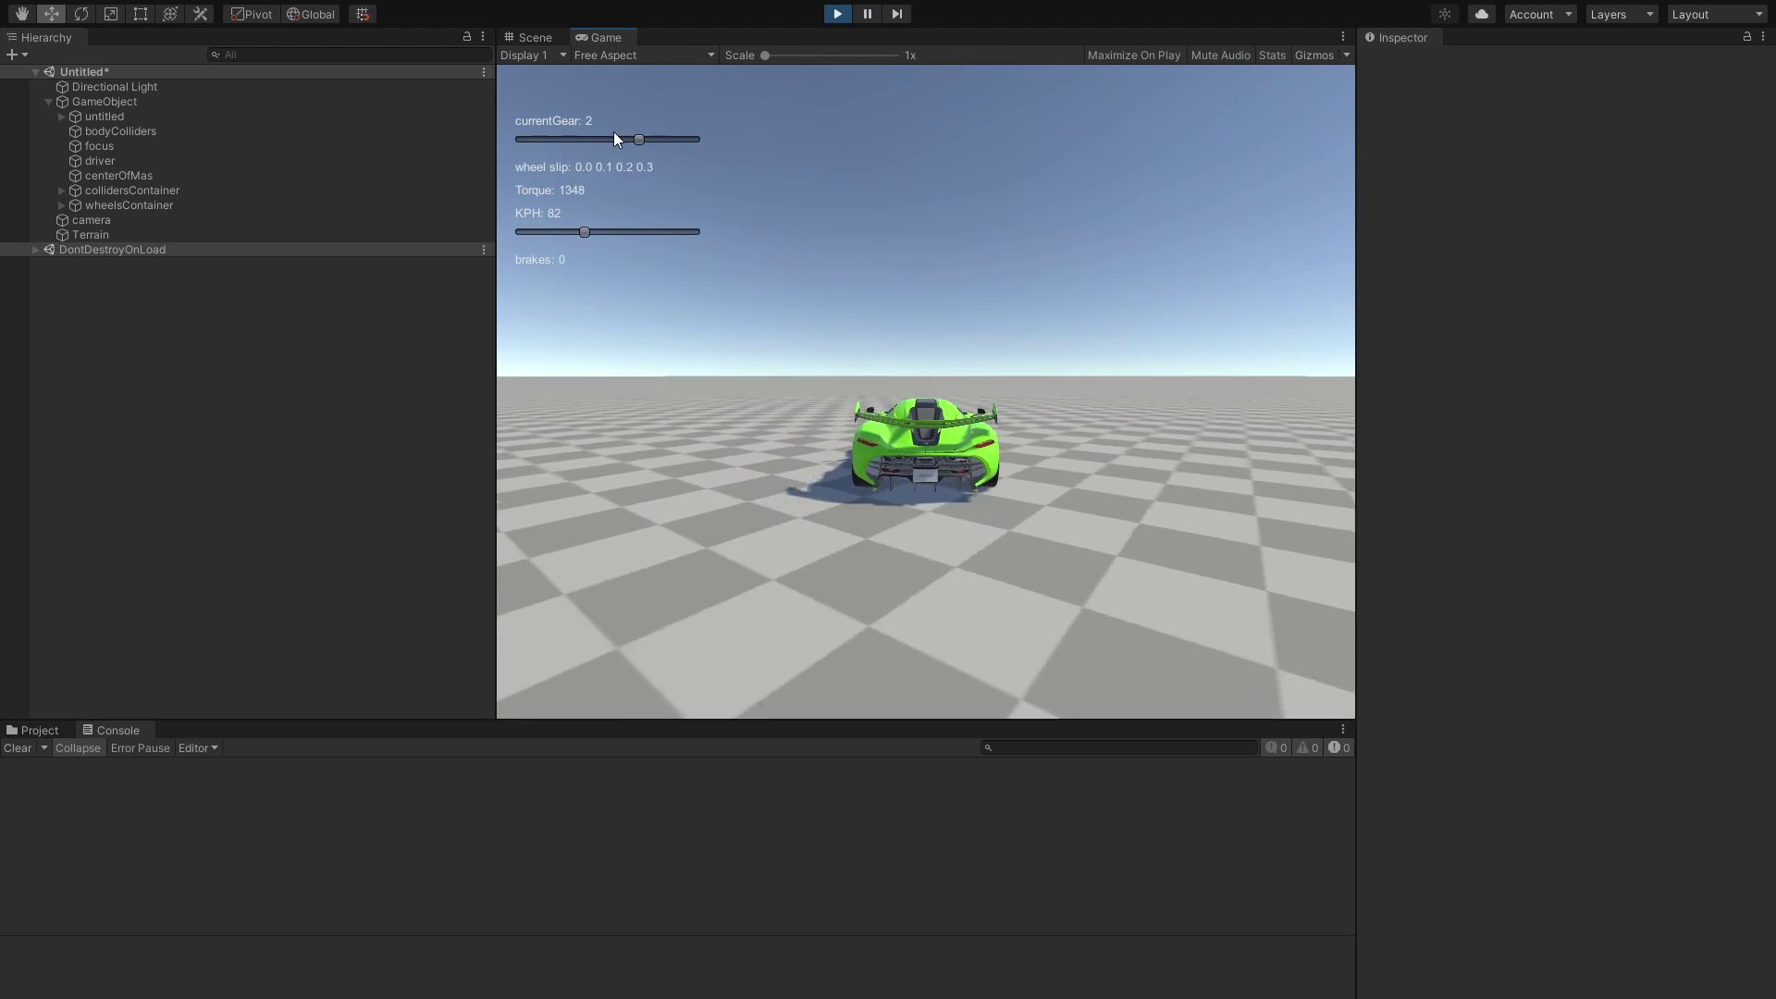
key(d)
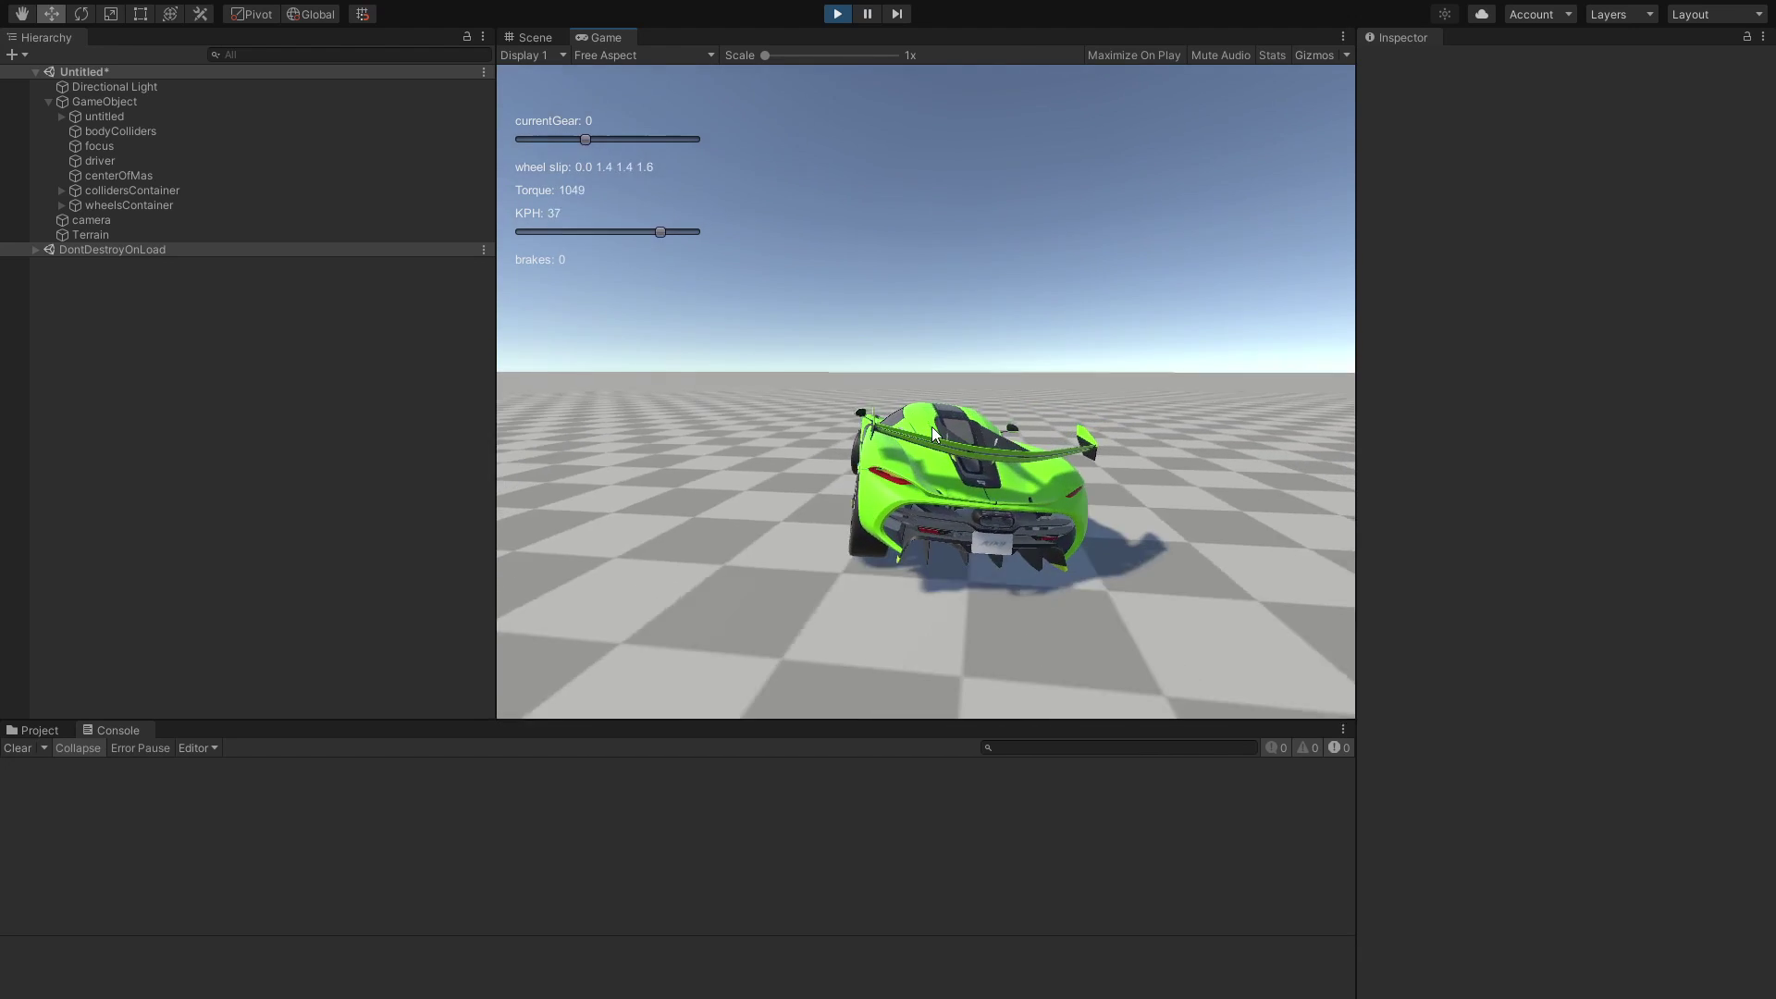
click(529, 37)
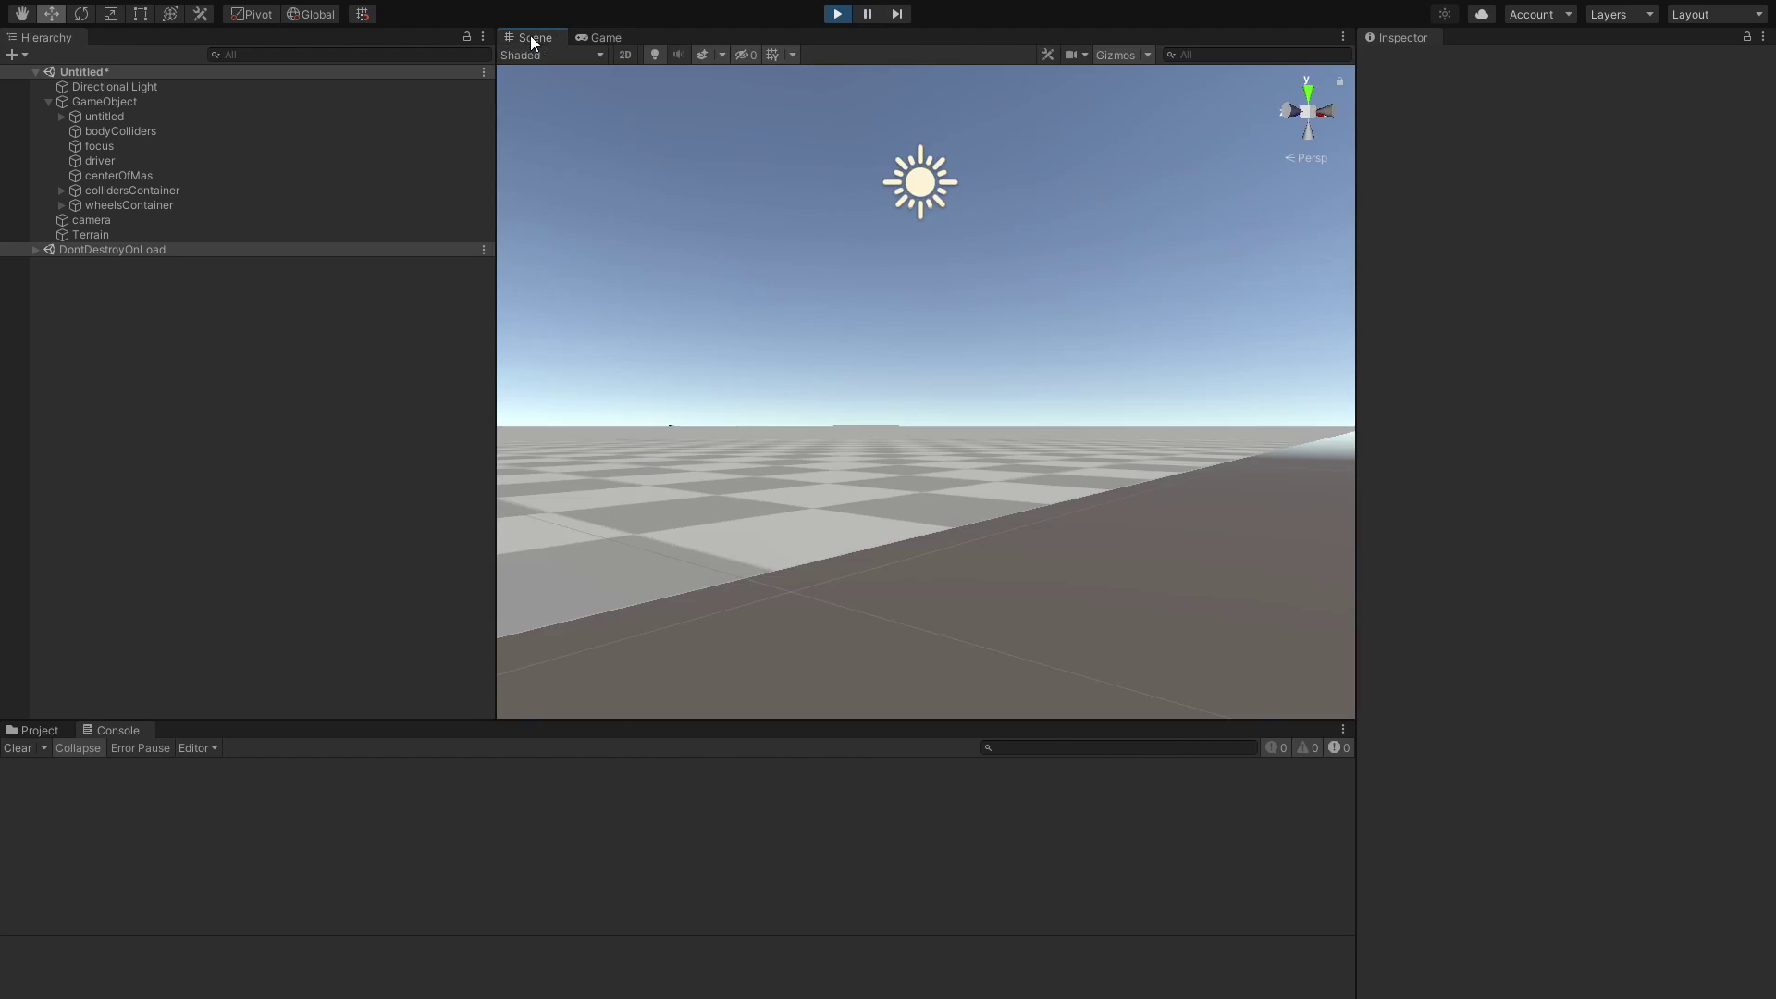
click(248, 219)
click(244, 145)
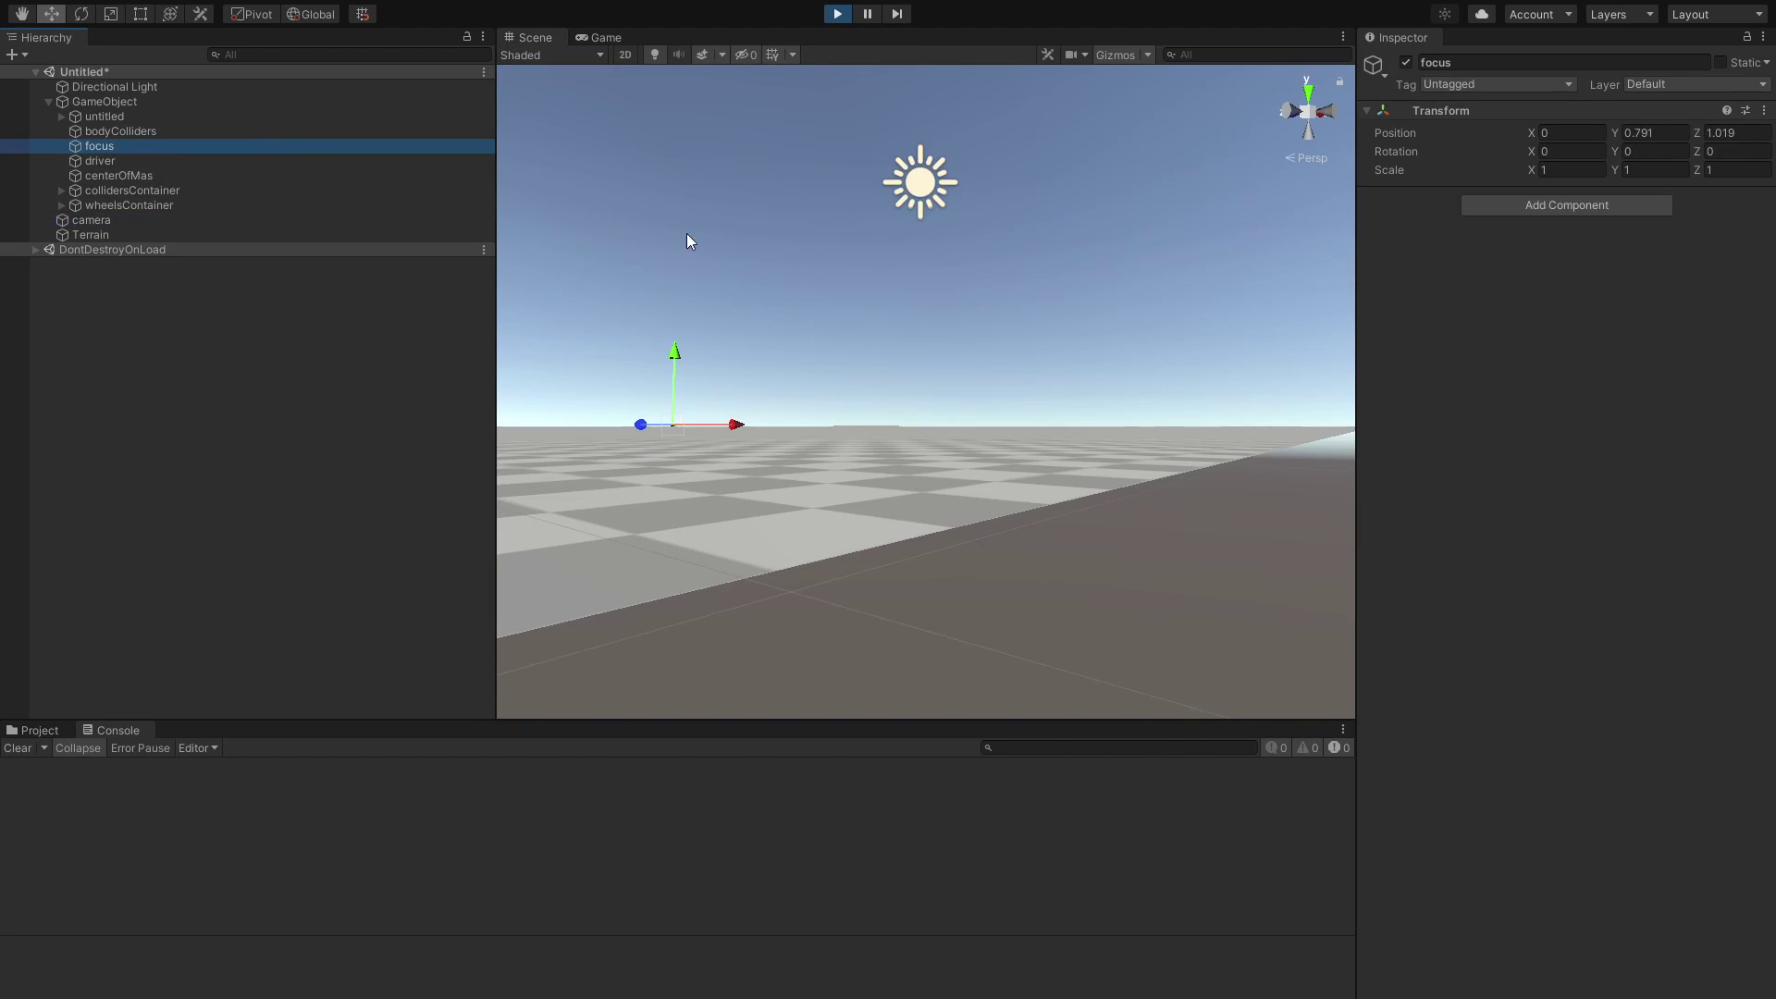
key(f)
alt+drag(969, 435, 797, 327)
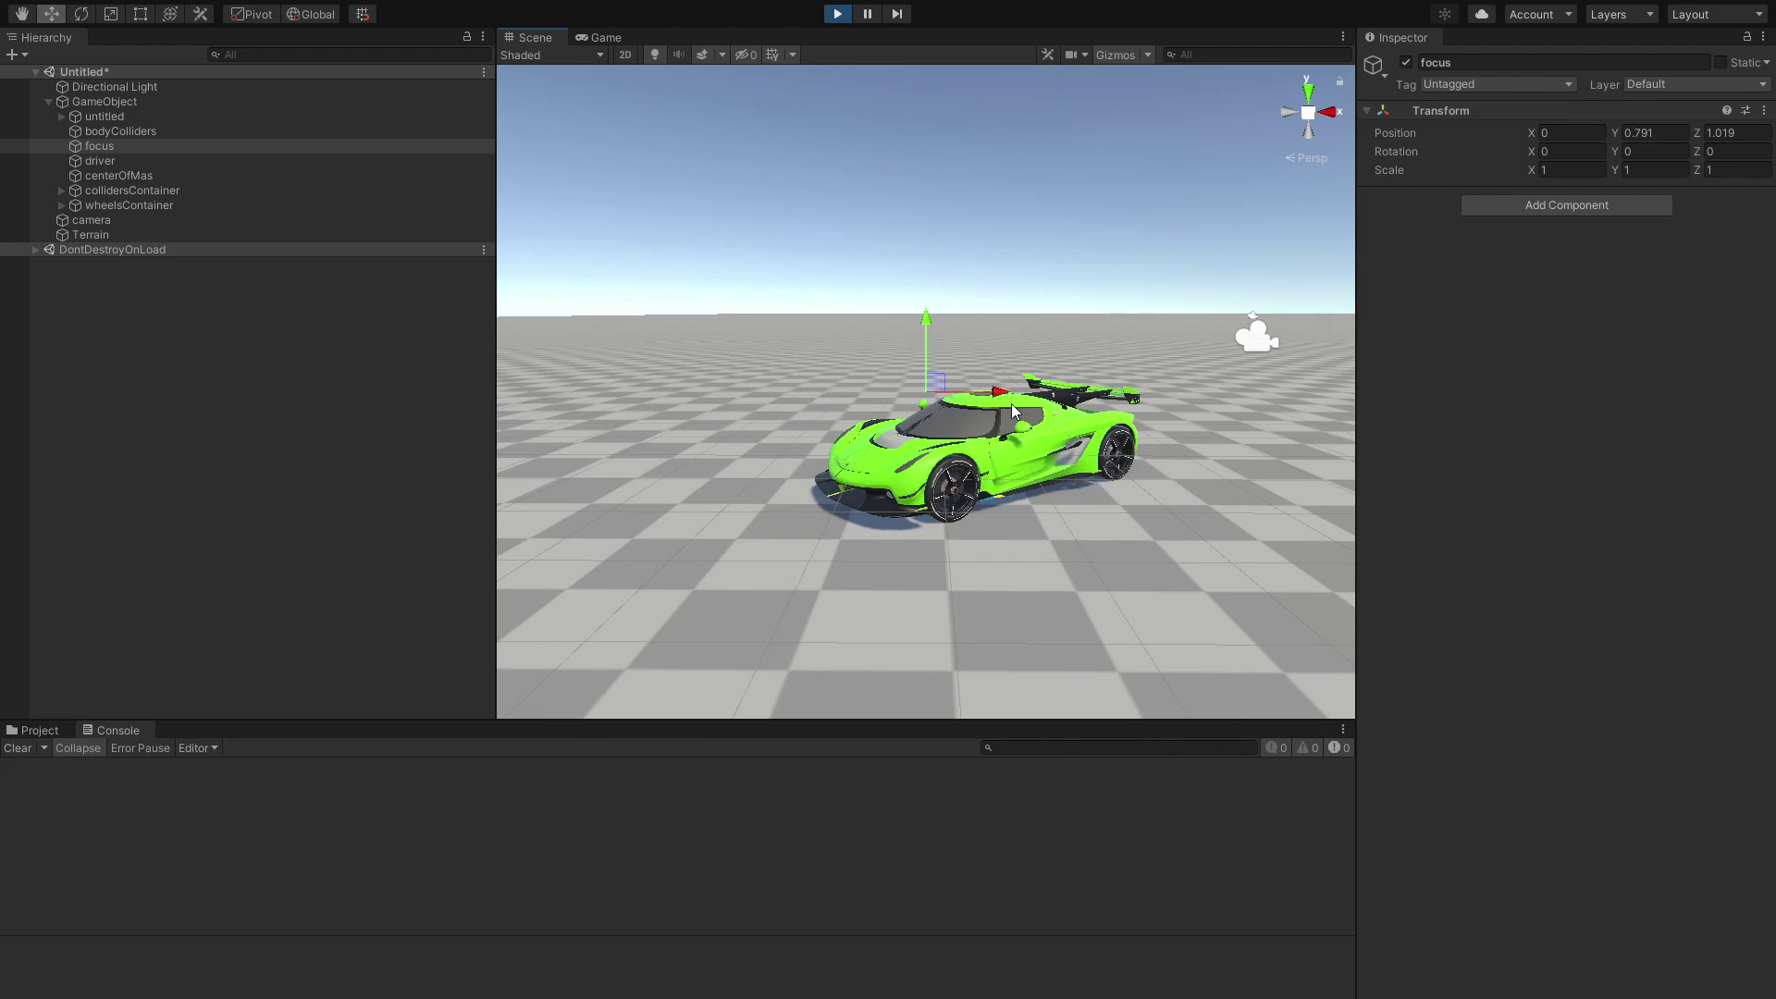